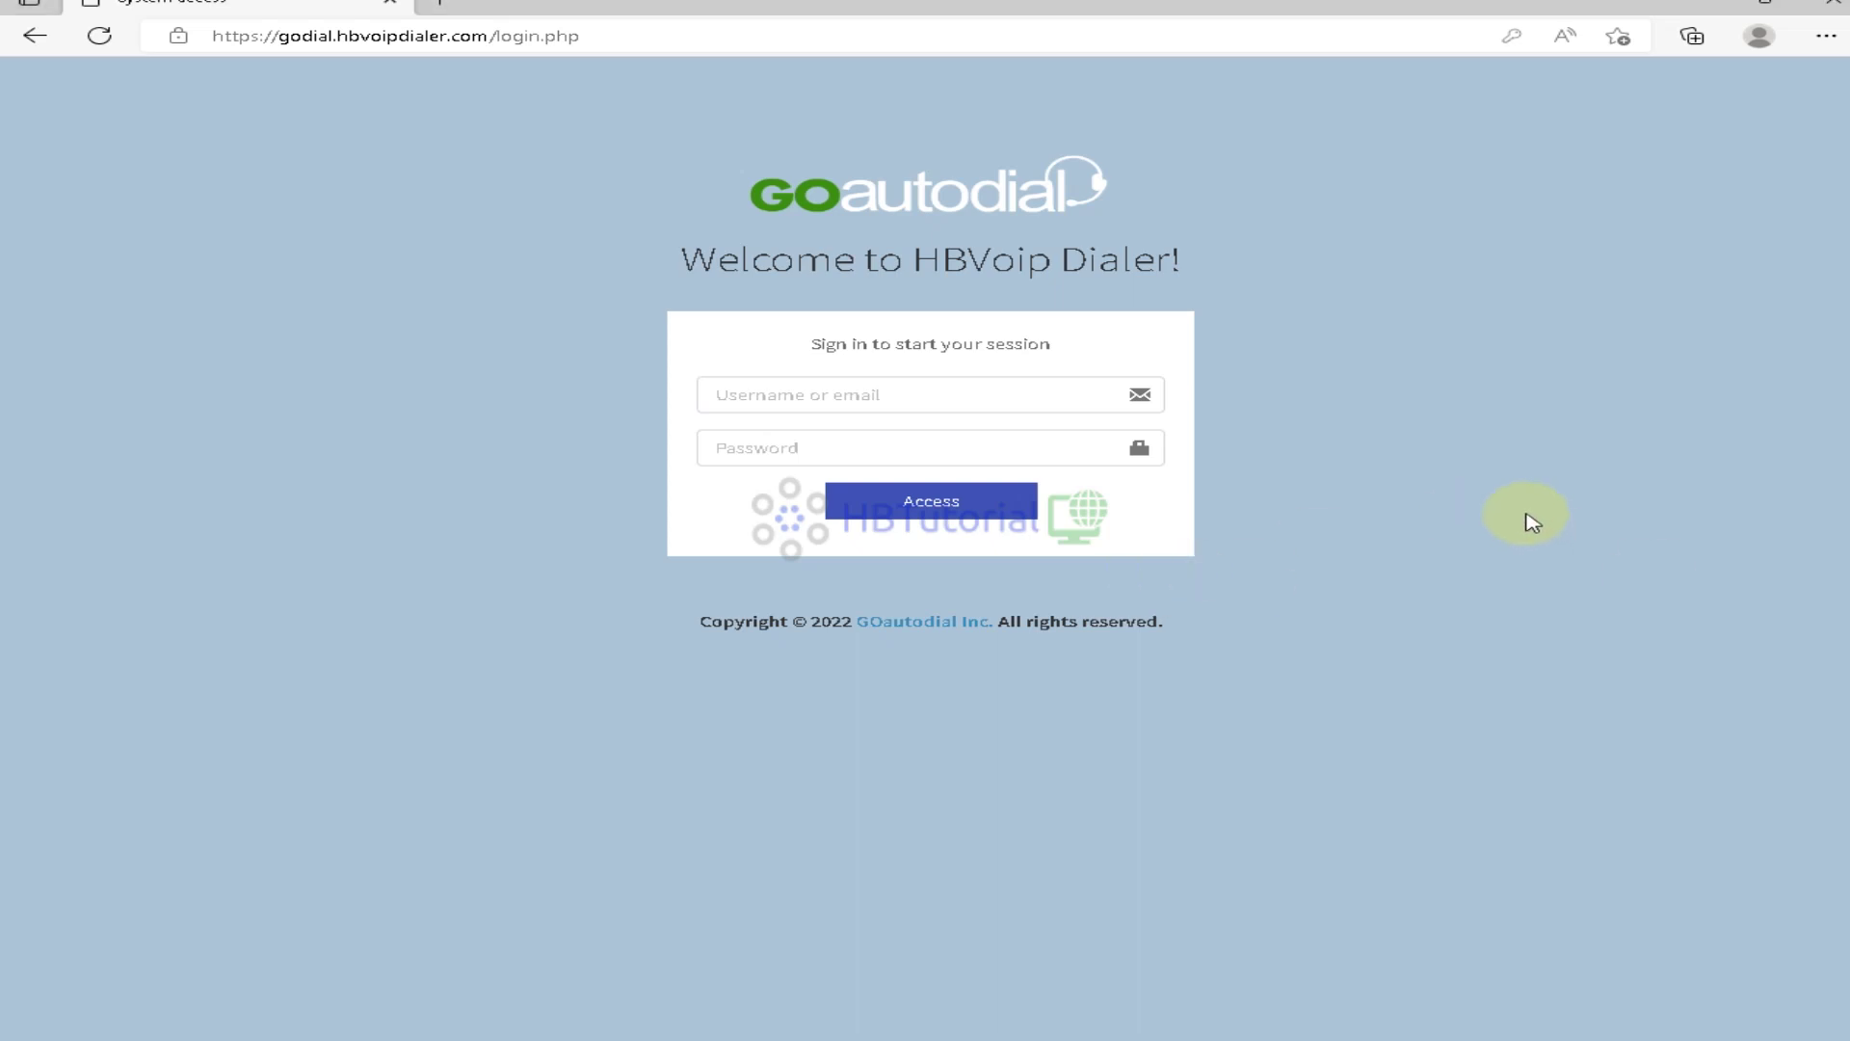
# Sign in to GOautodial with the saved admin login from Edge's autofill
pyautogui.click(814, 397)
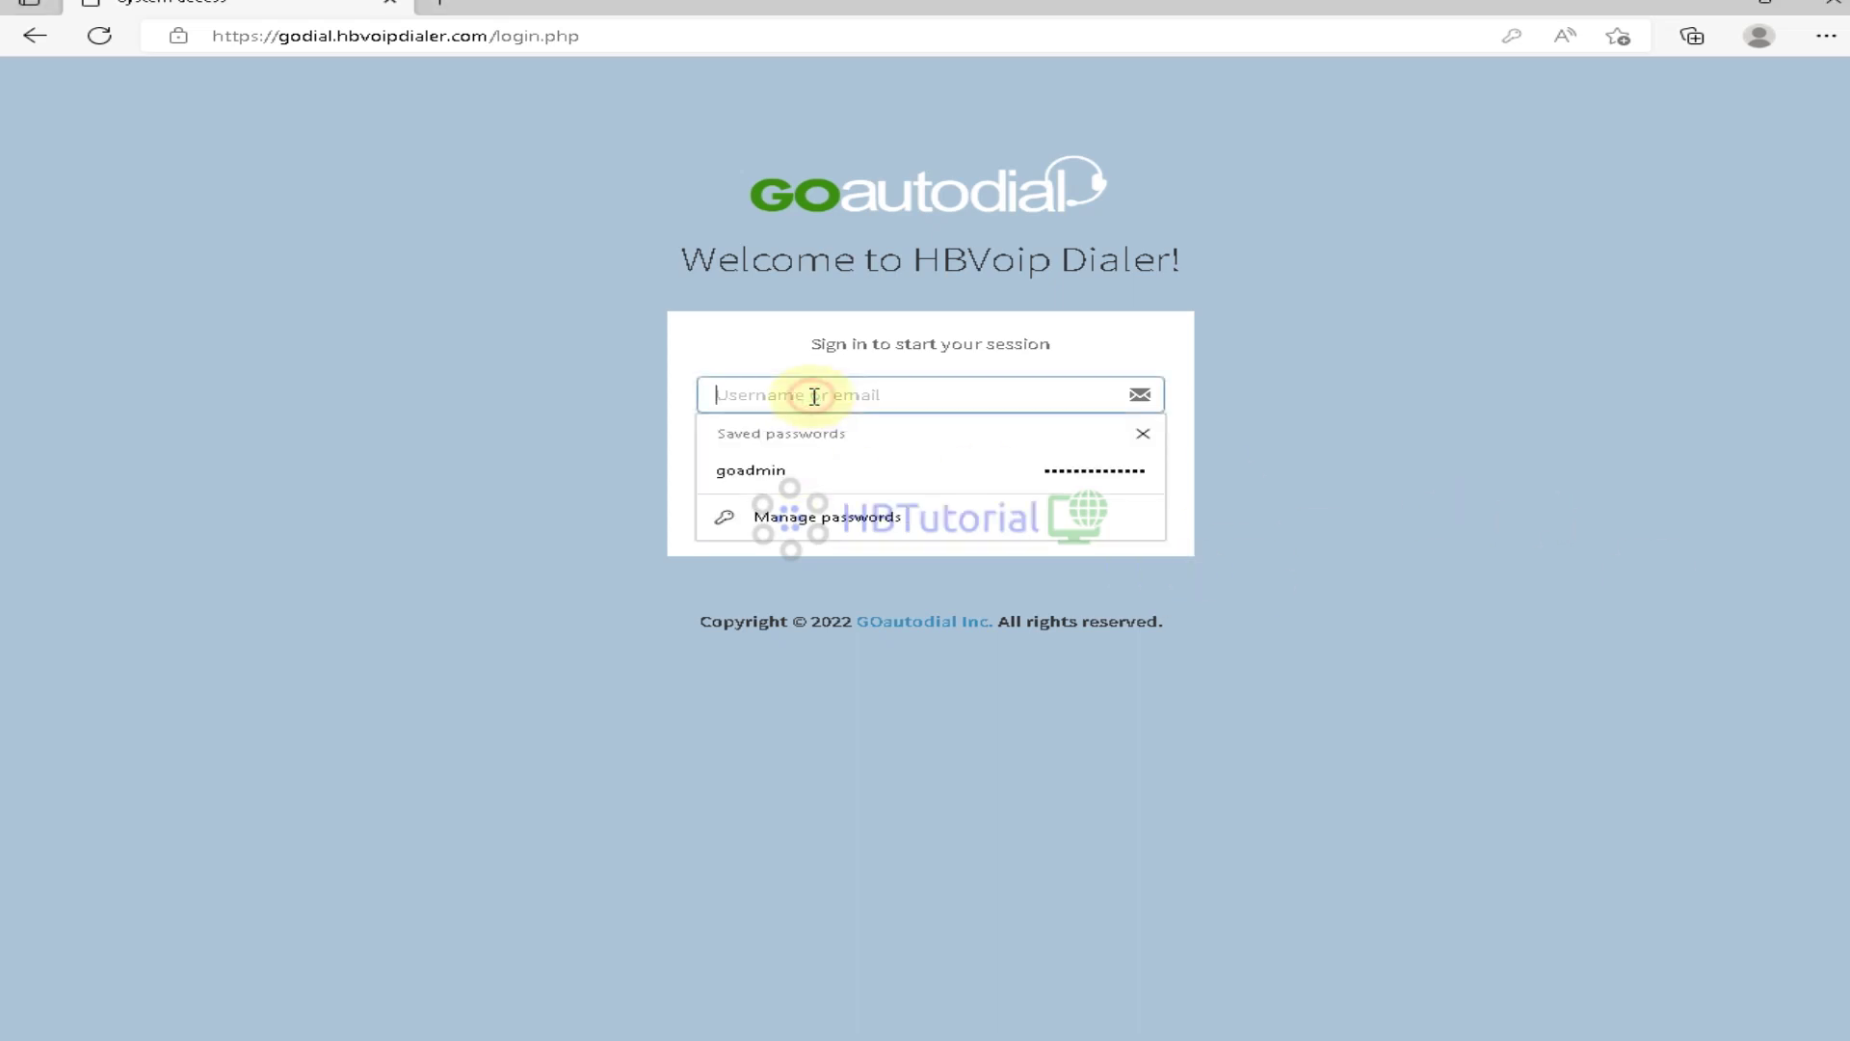
pyautogui.click(818, 487)
pyautogui.click(933, 499)
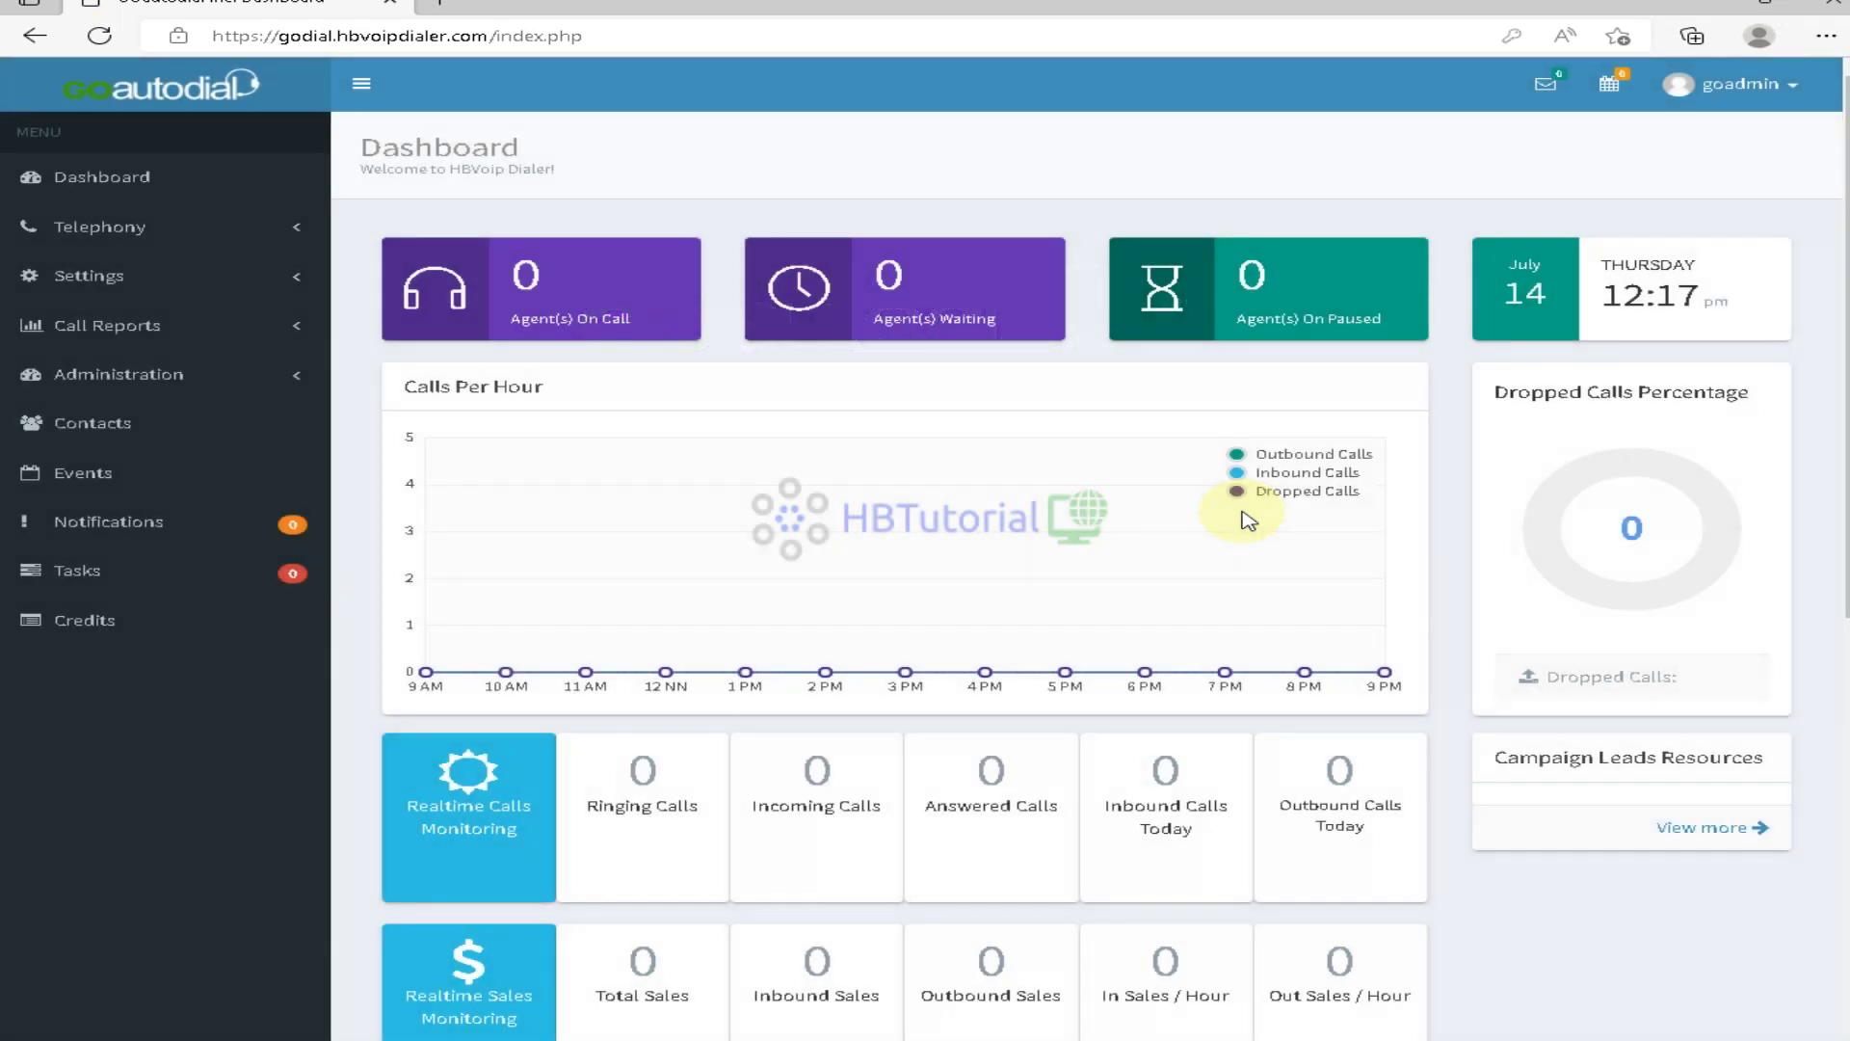
# Highlight the Dashboard clock reading 12:17 pm, Thursday July 14
pyautogui.scroll(-2, 1187, 454)
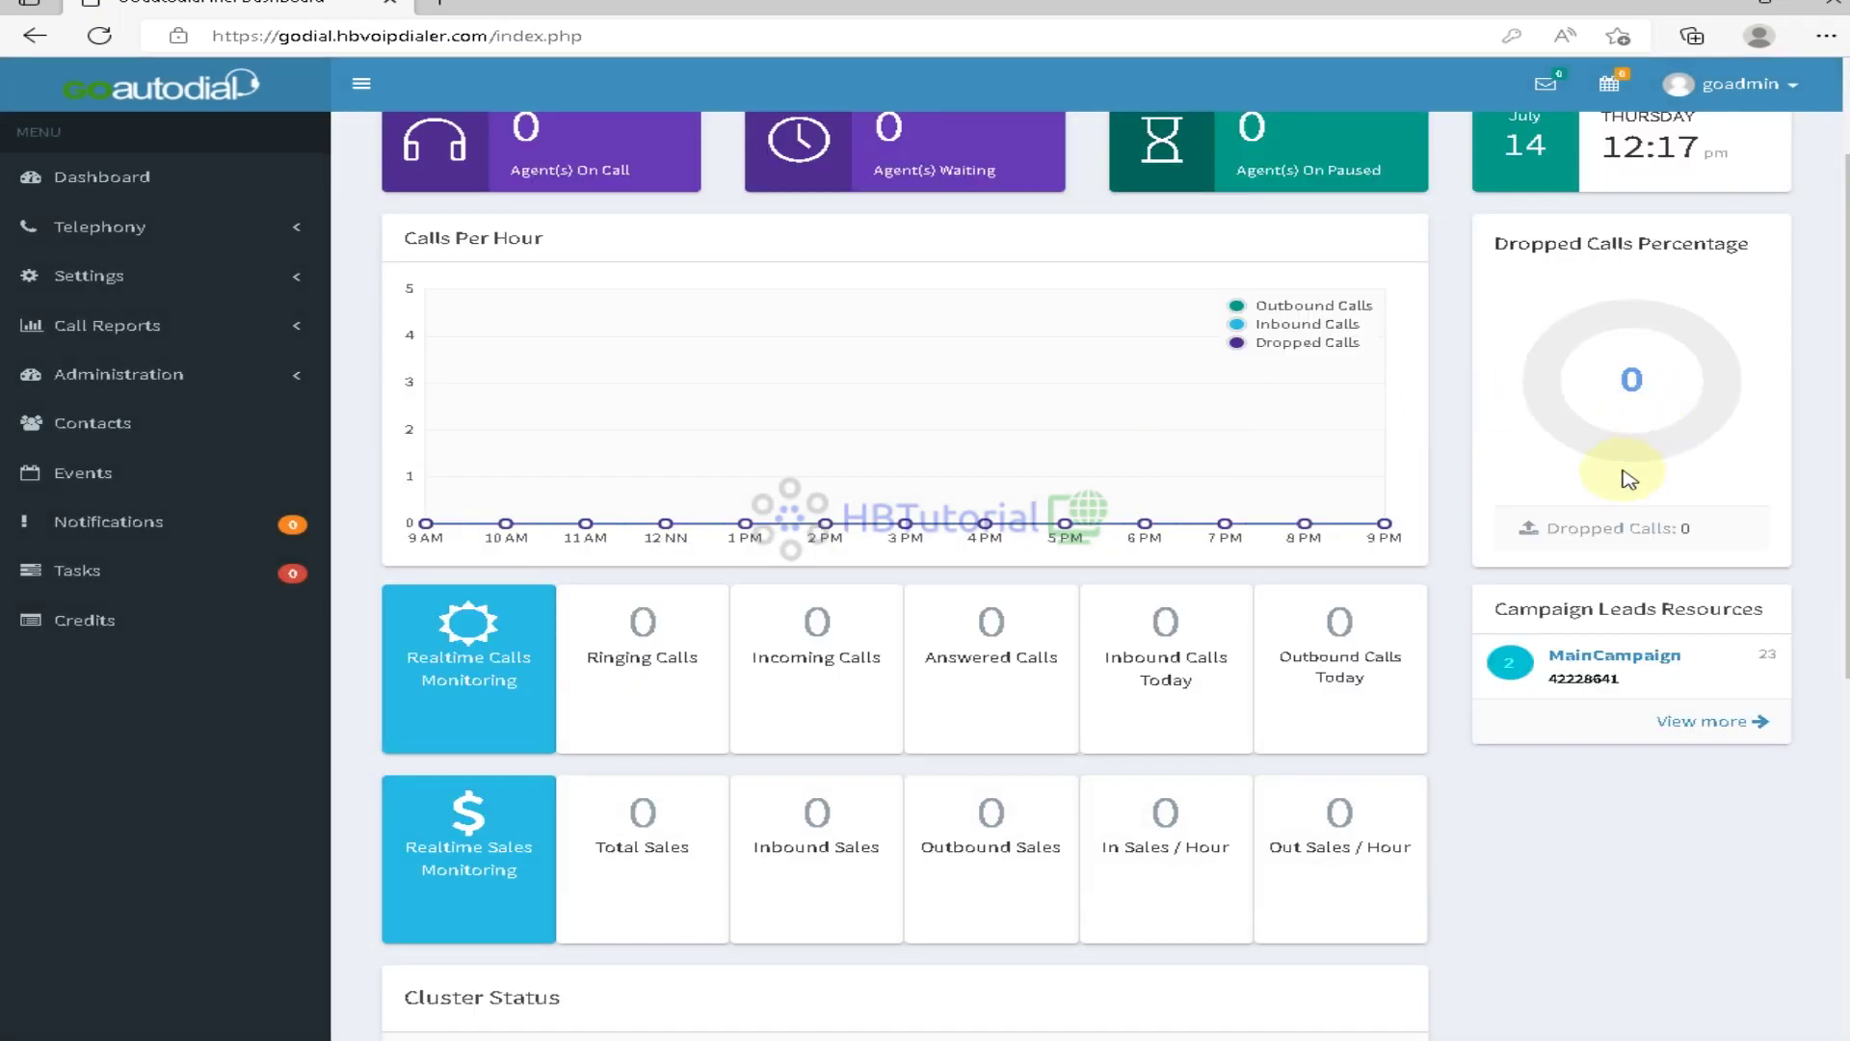
pyautogui.scroll(2, 1627, 479)
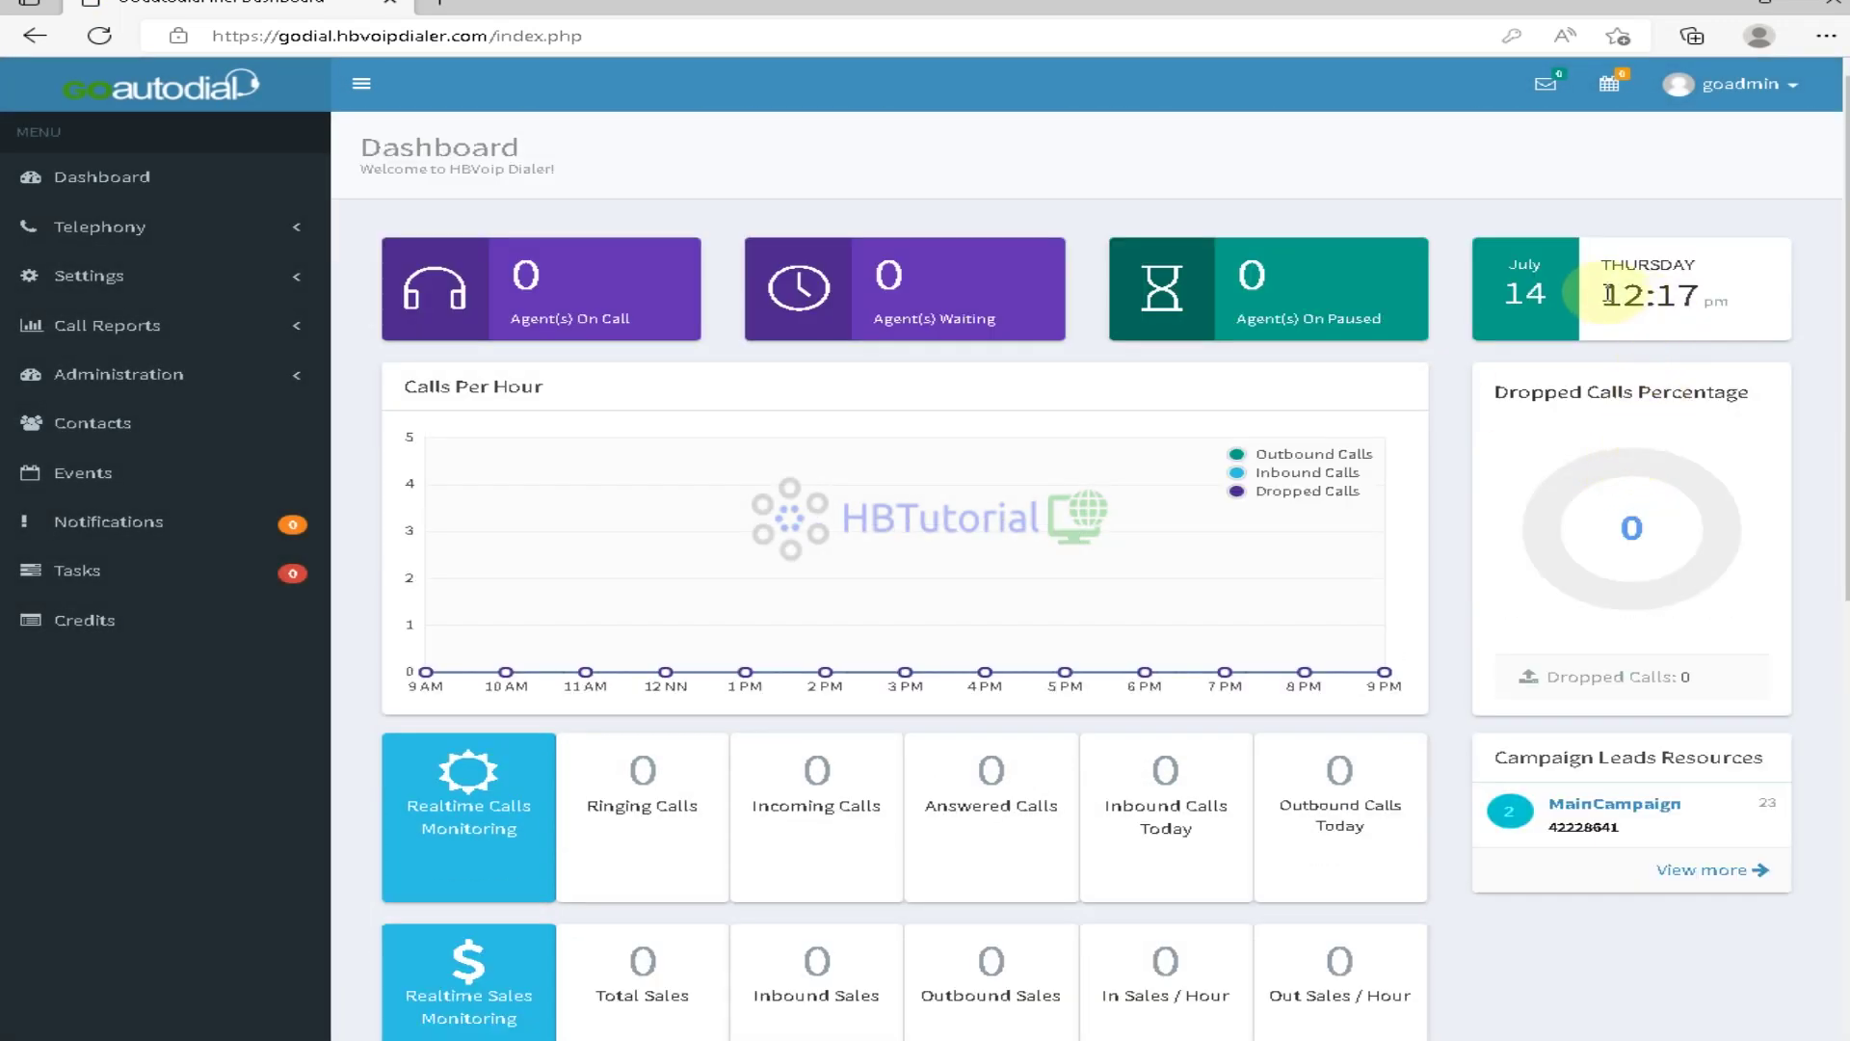
pyautogui.moveTo(1601, 294); pyautogui.dragTo(1776, 280)
pyautogui.click(1773, 284)
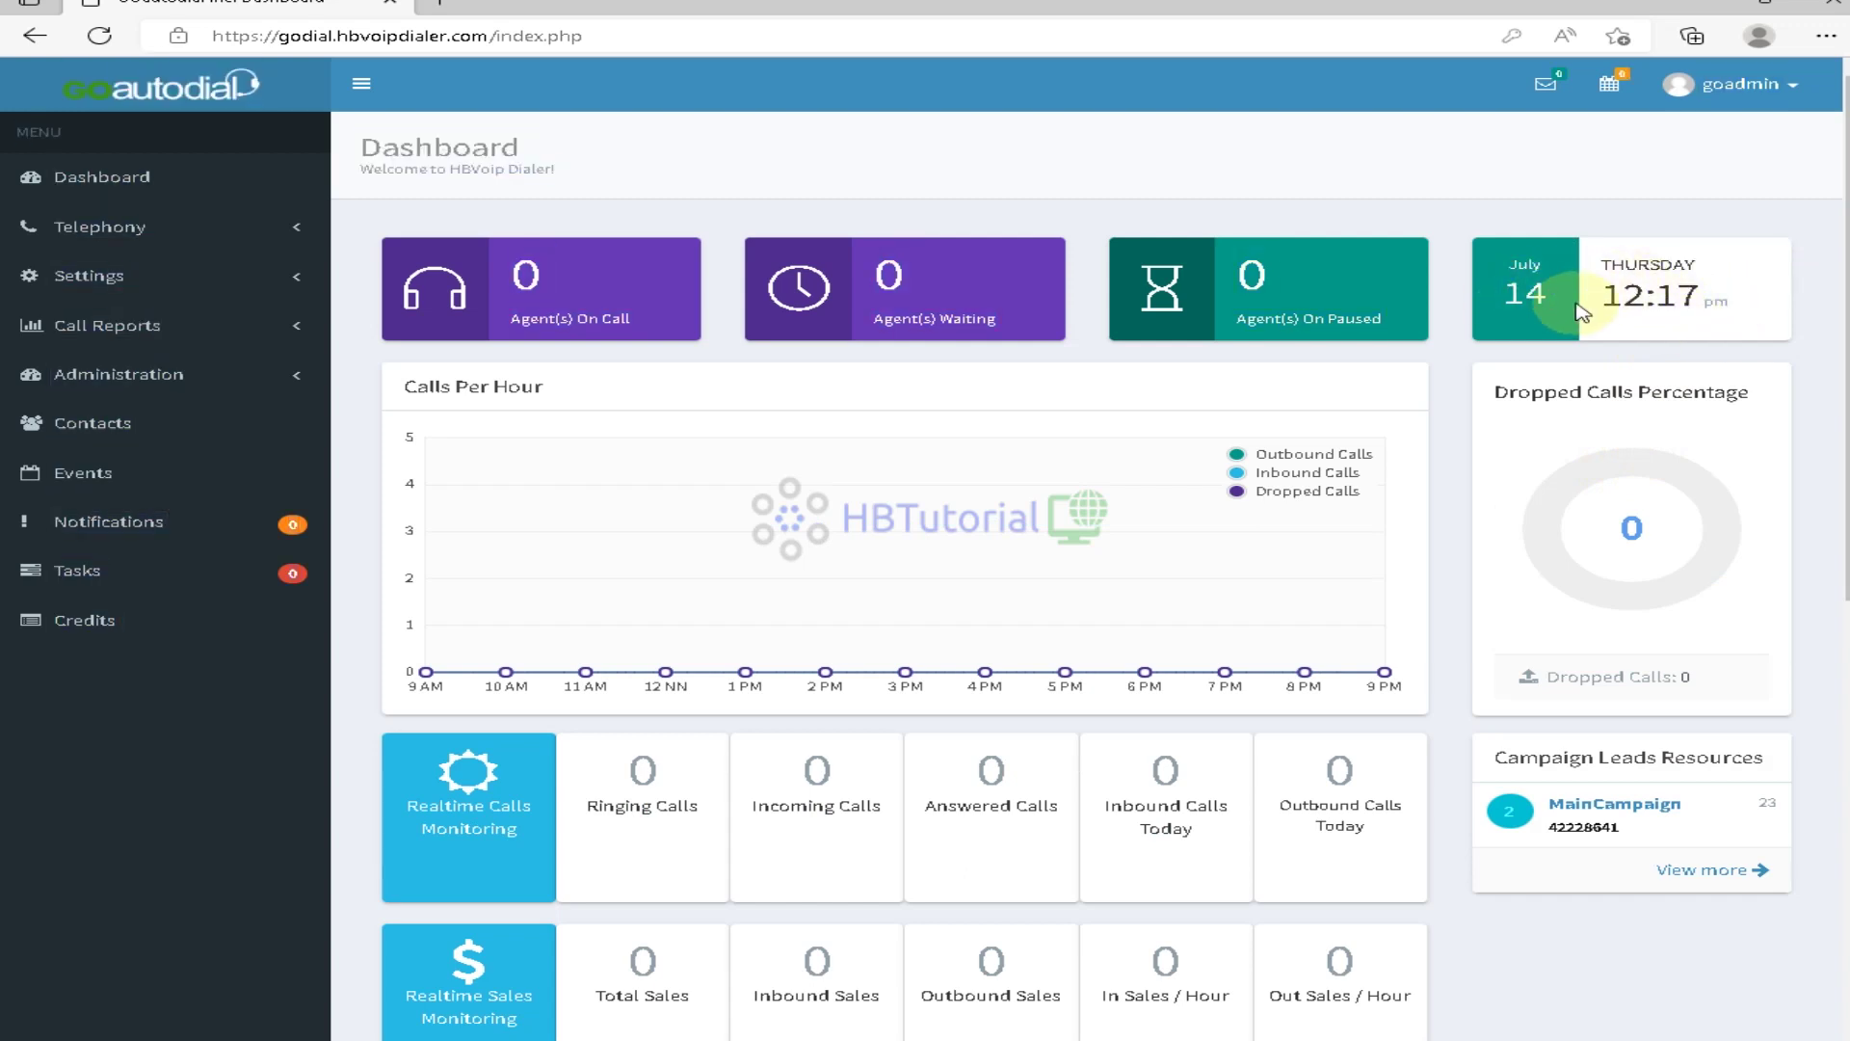
pyautogui.moveTo(1600, 294); pyautogui.dragTo(1704, 306)
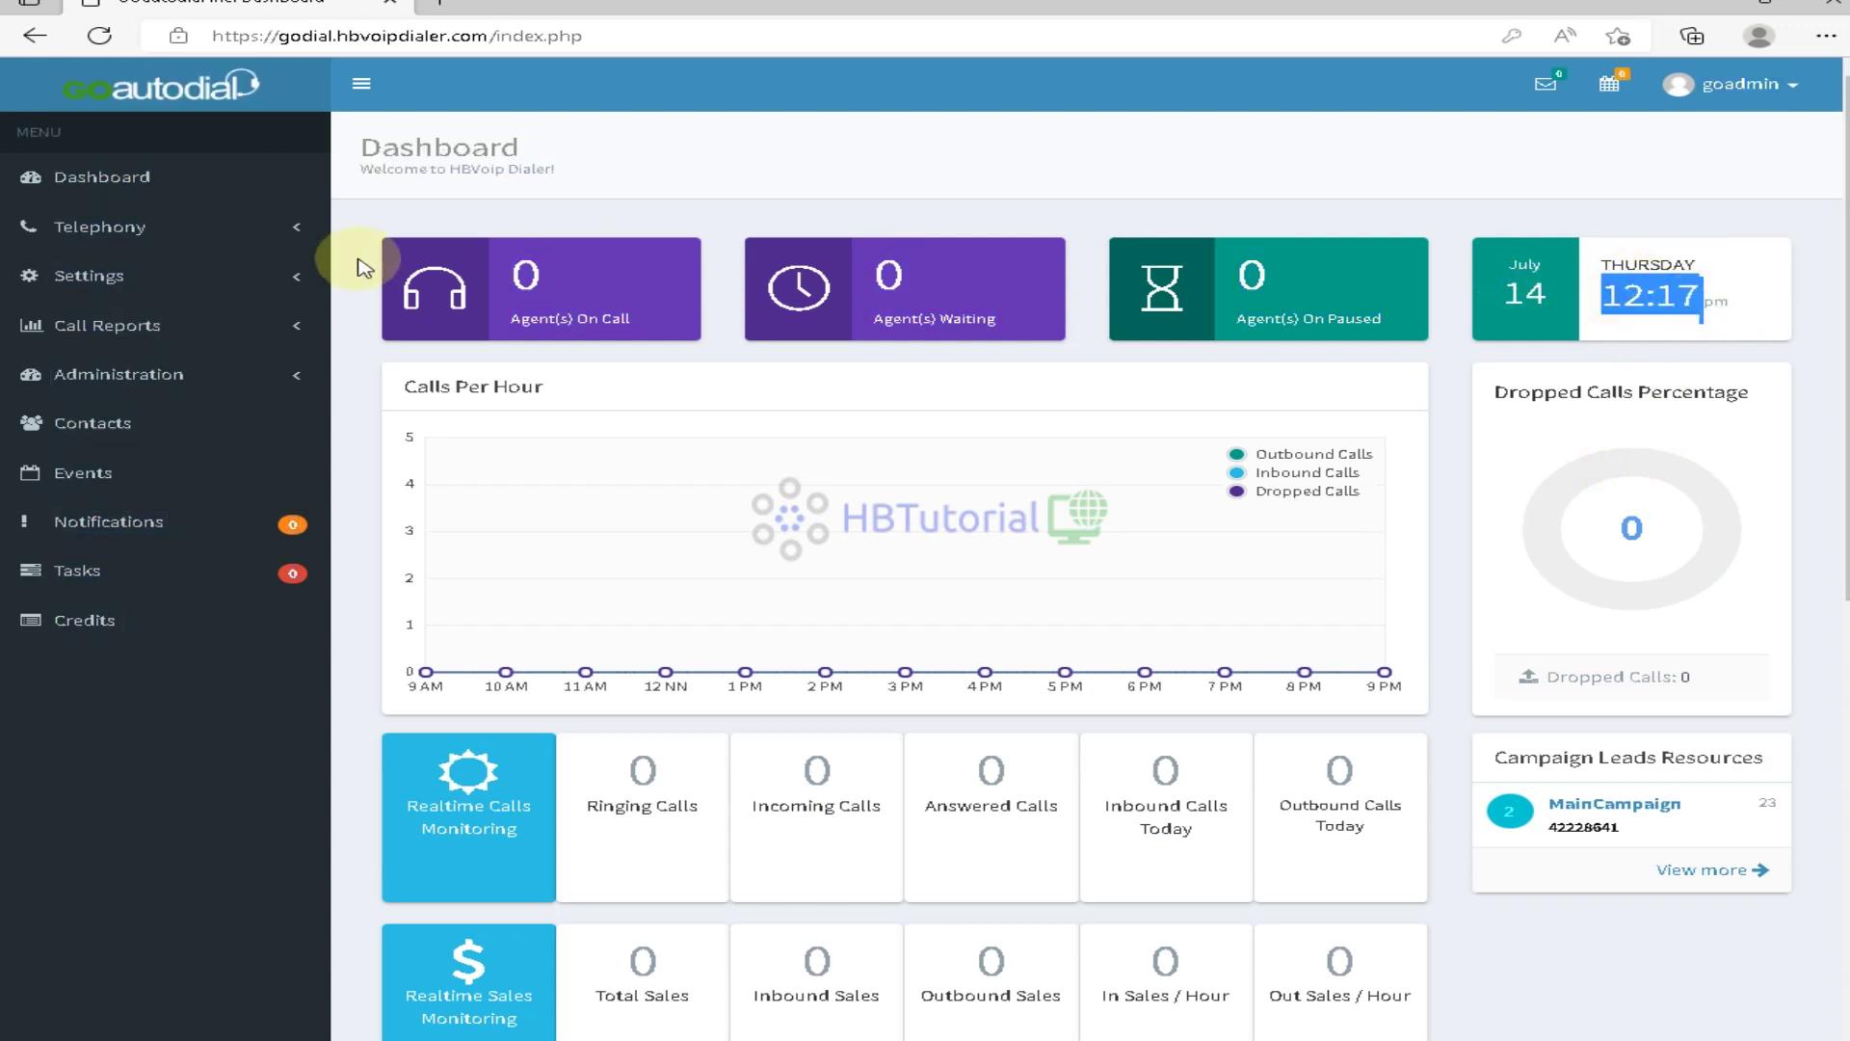
# Open the GOautodial server's Modify page and view its advanced settings, showing Local GMT -5.00
pyautogui.click(129, 280)
pyautogui.click(109, 455)
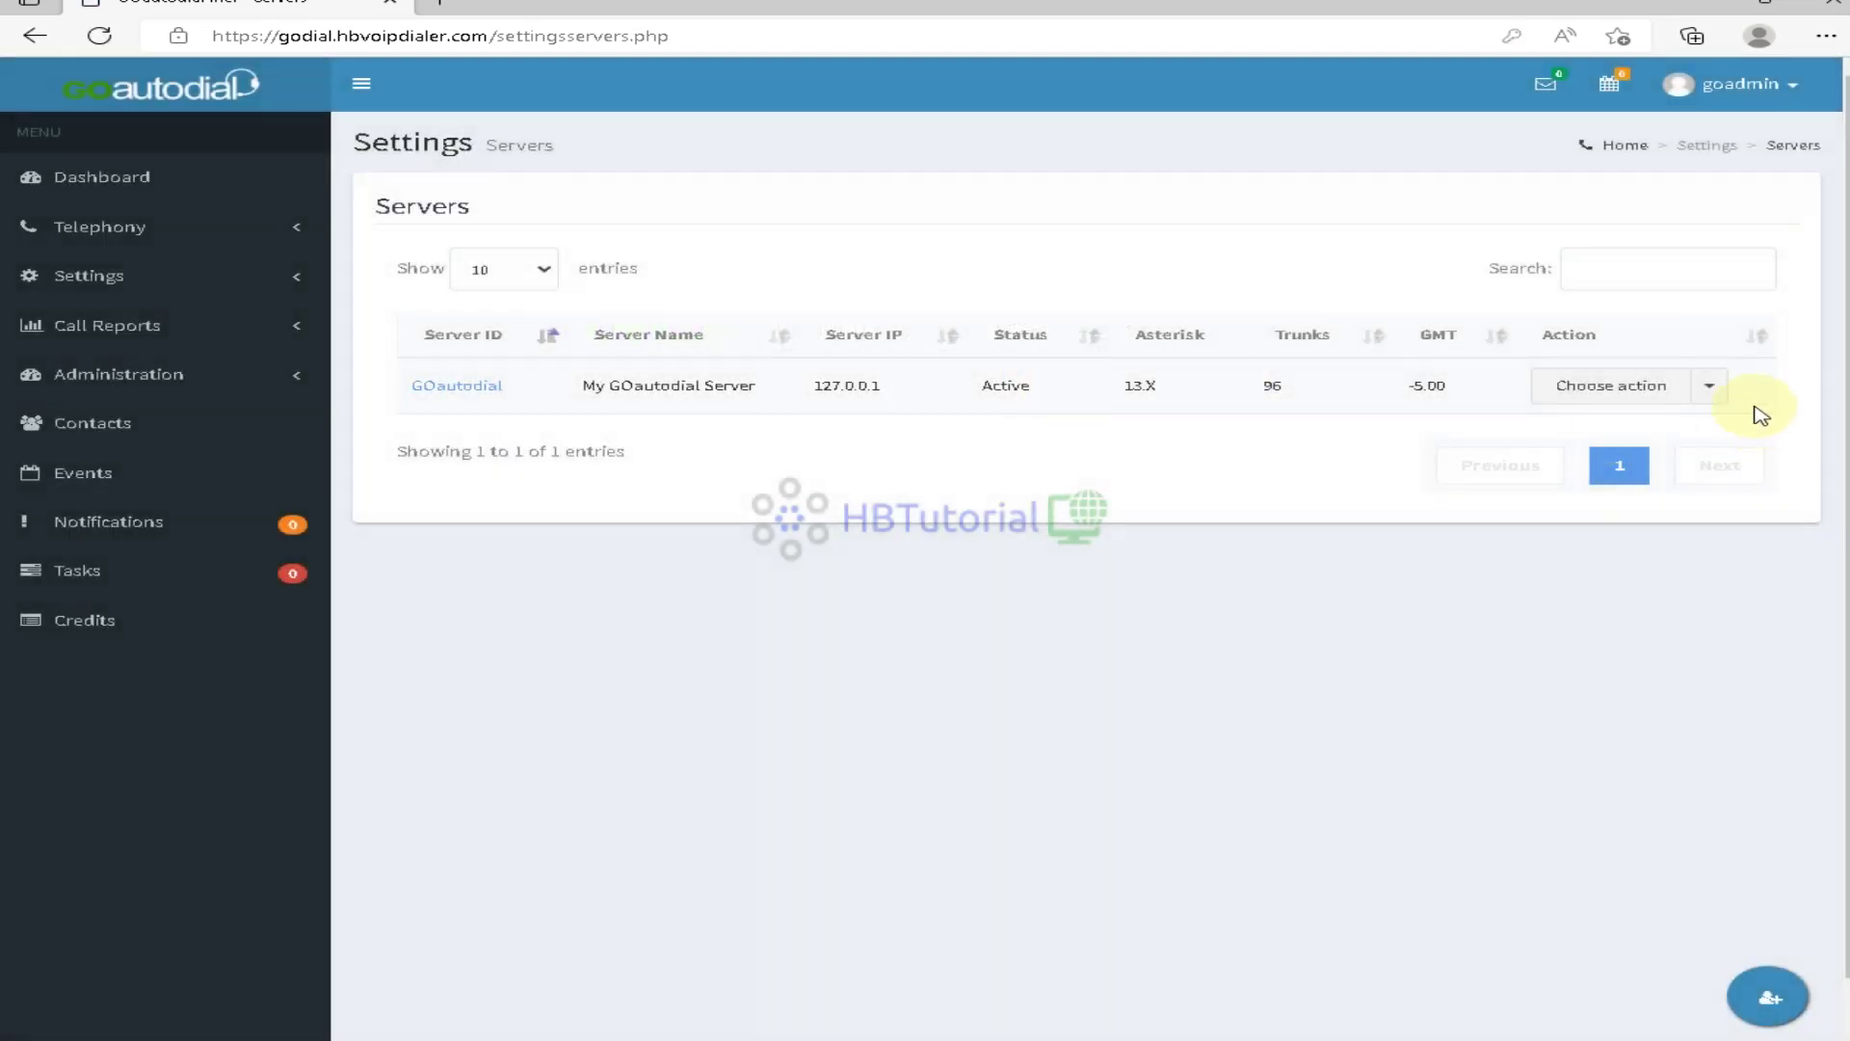
pyautogui.click(1676, 386)
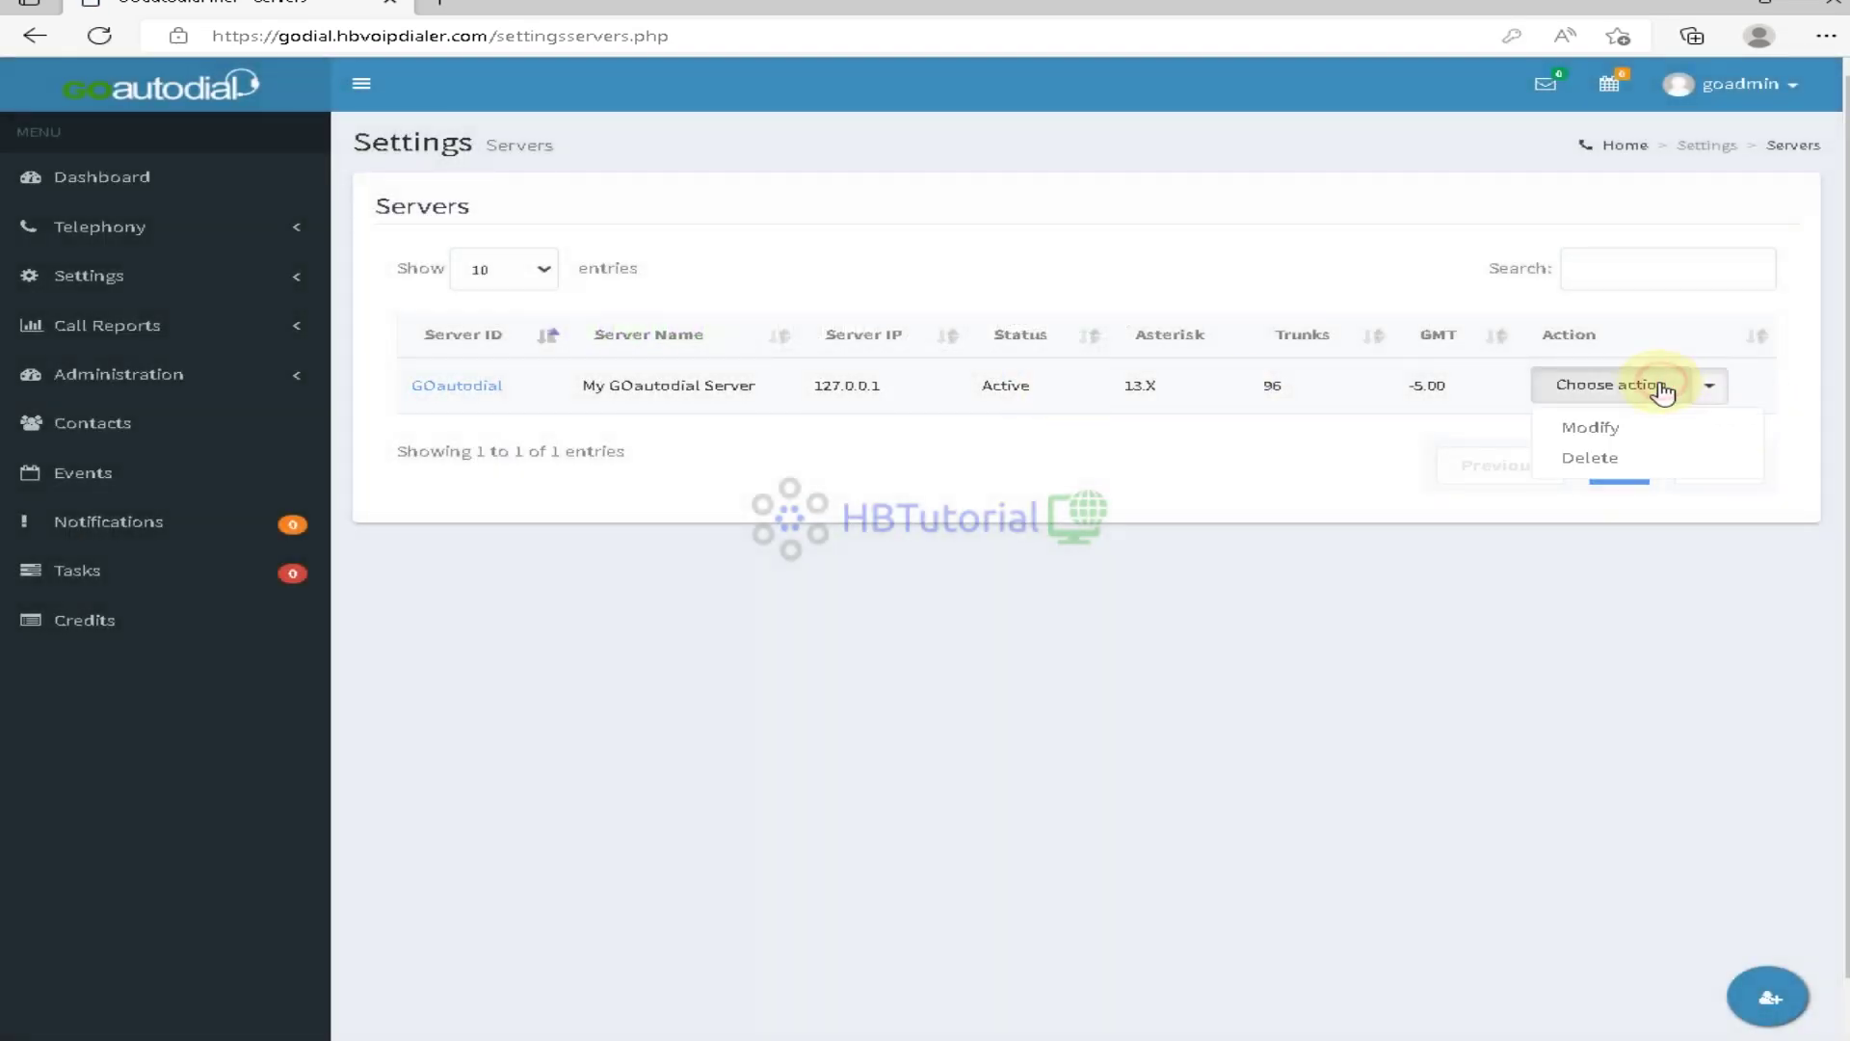
pyautogui.click(1593, 422)
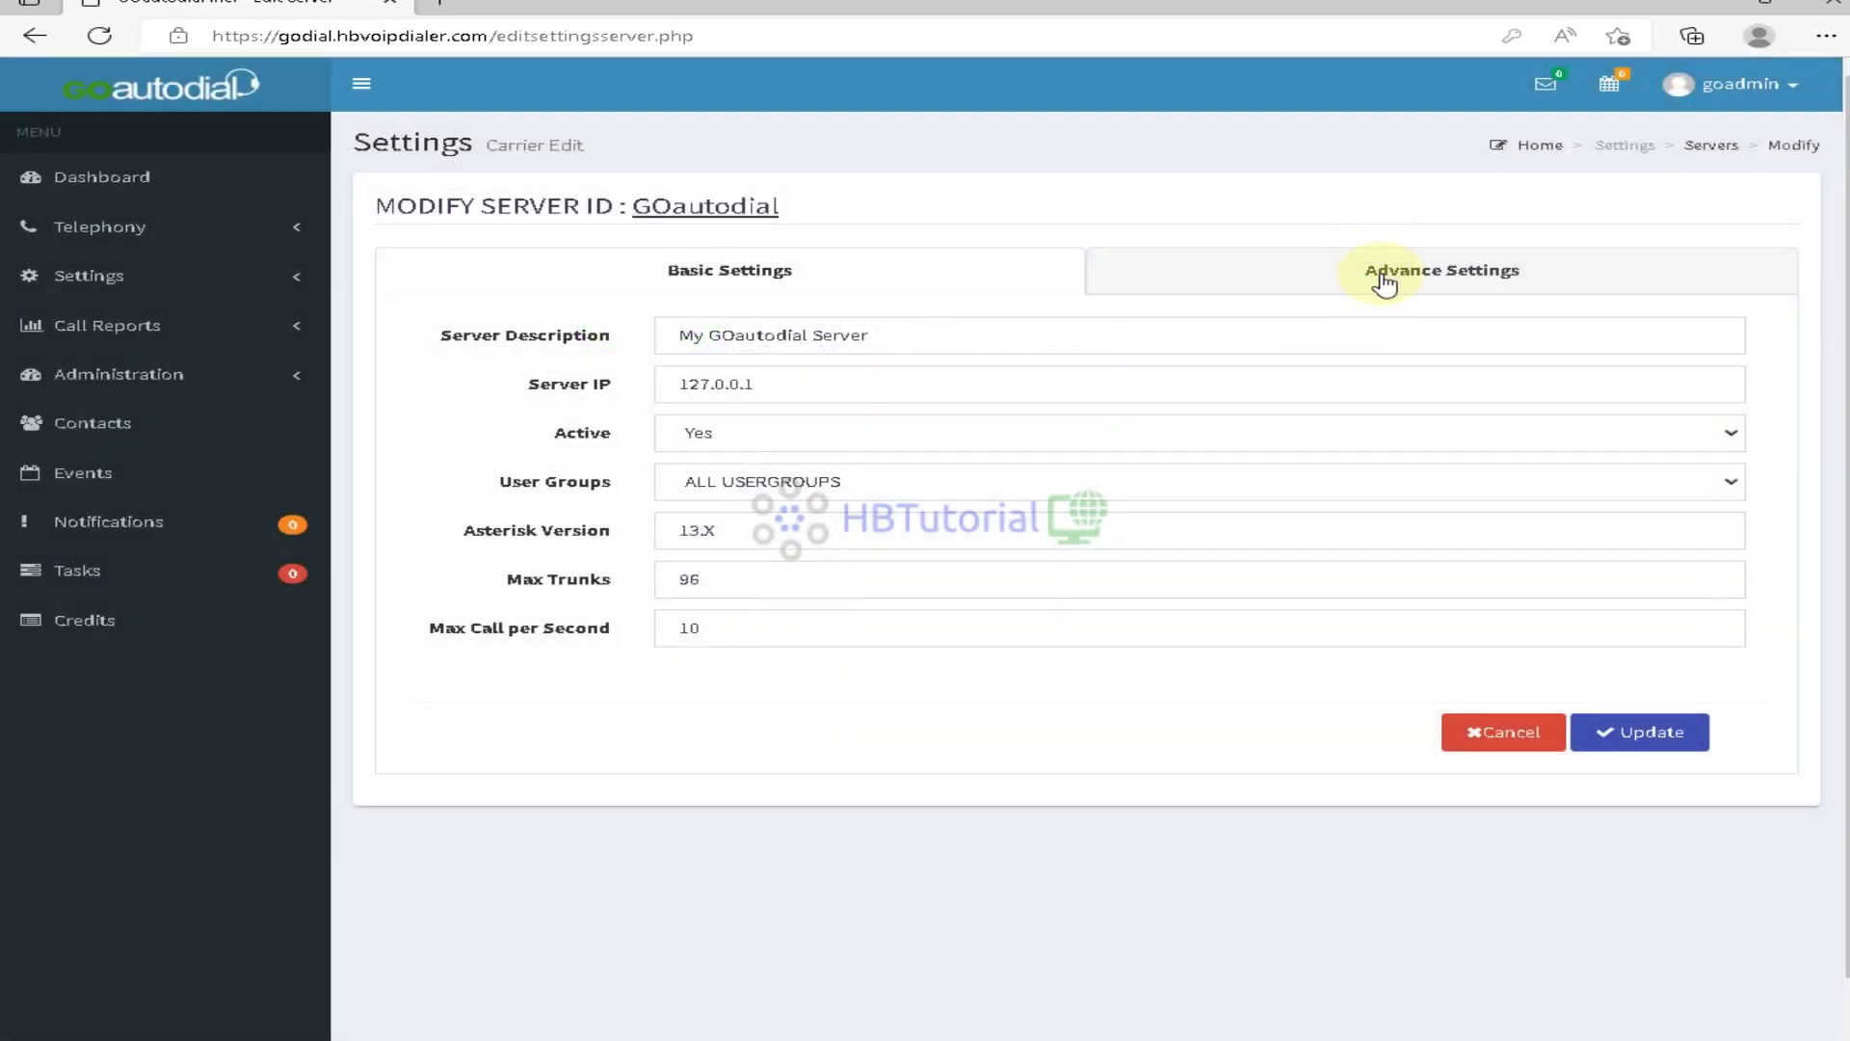
pyautogui.click(1385, 281)
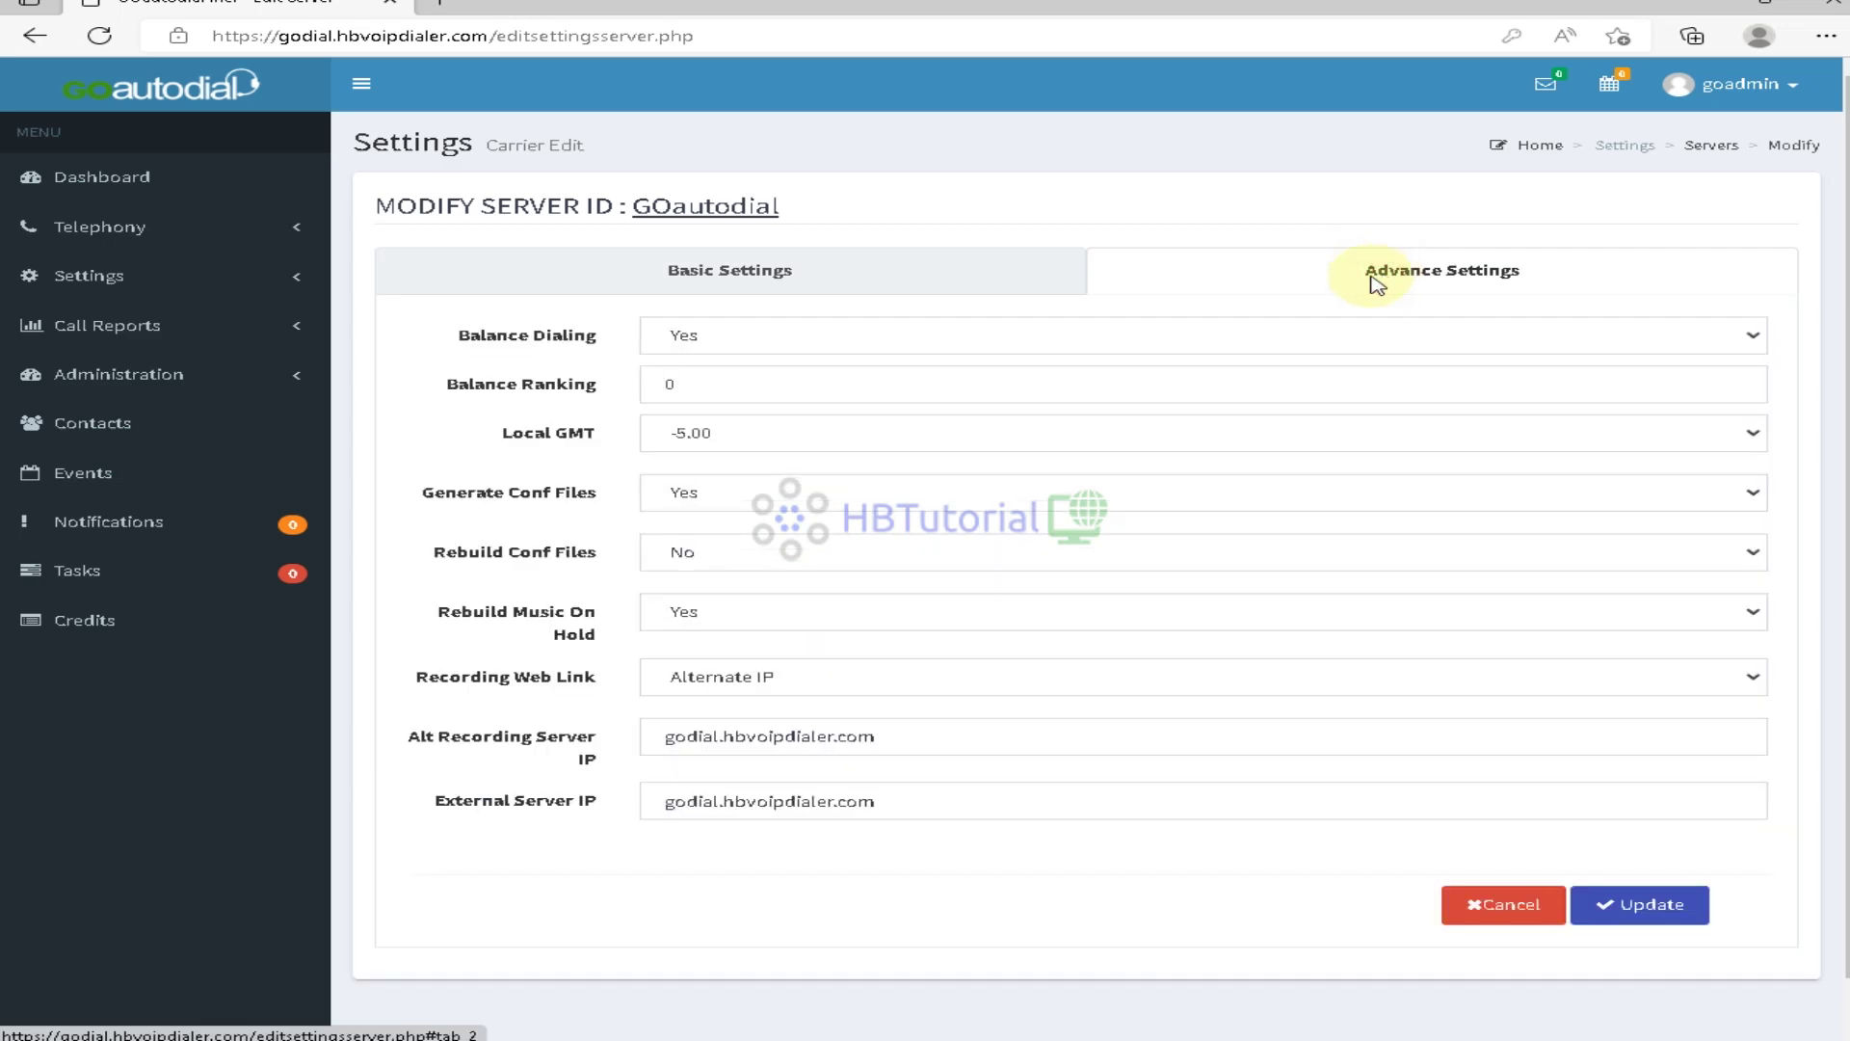
pyautogui.click(125, 378)
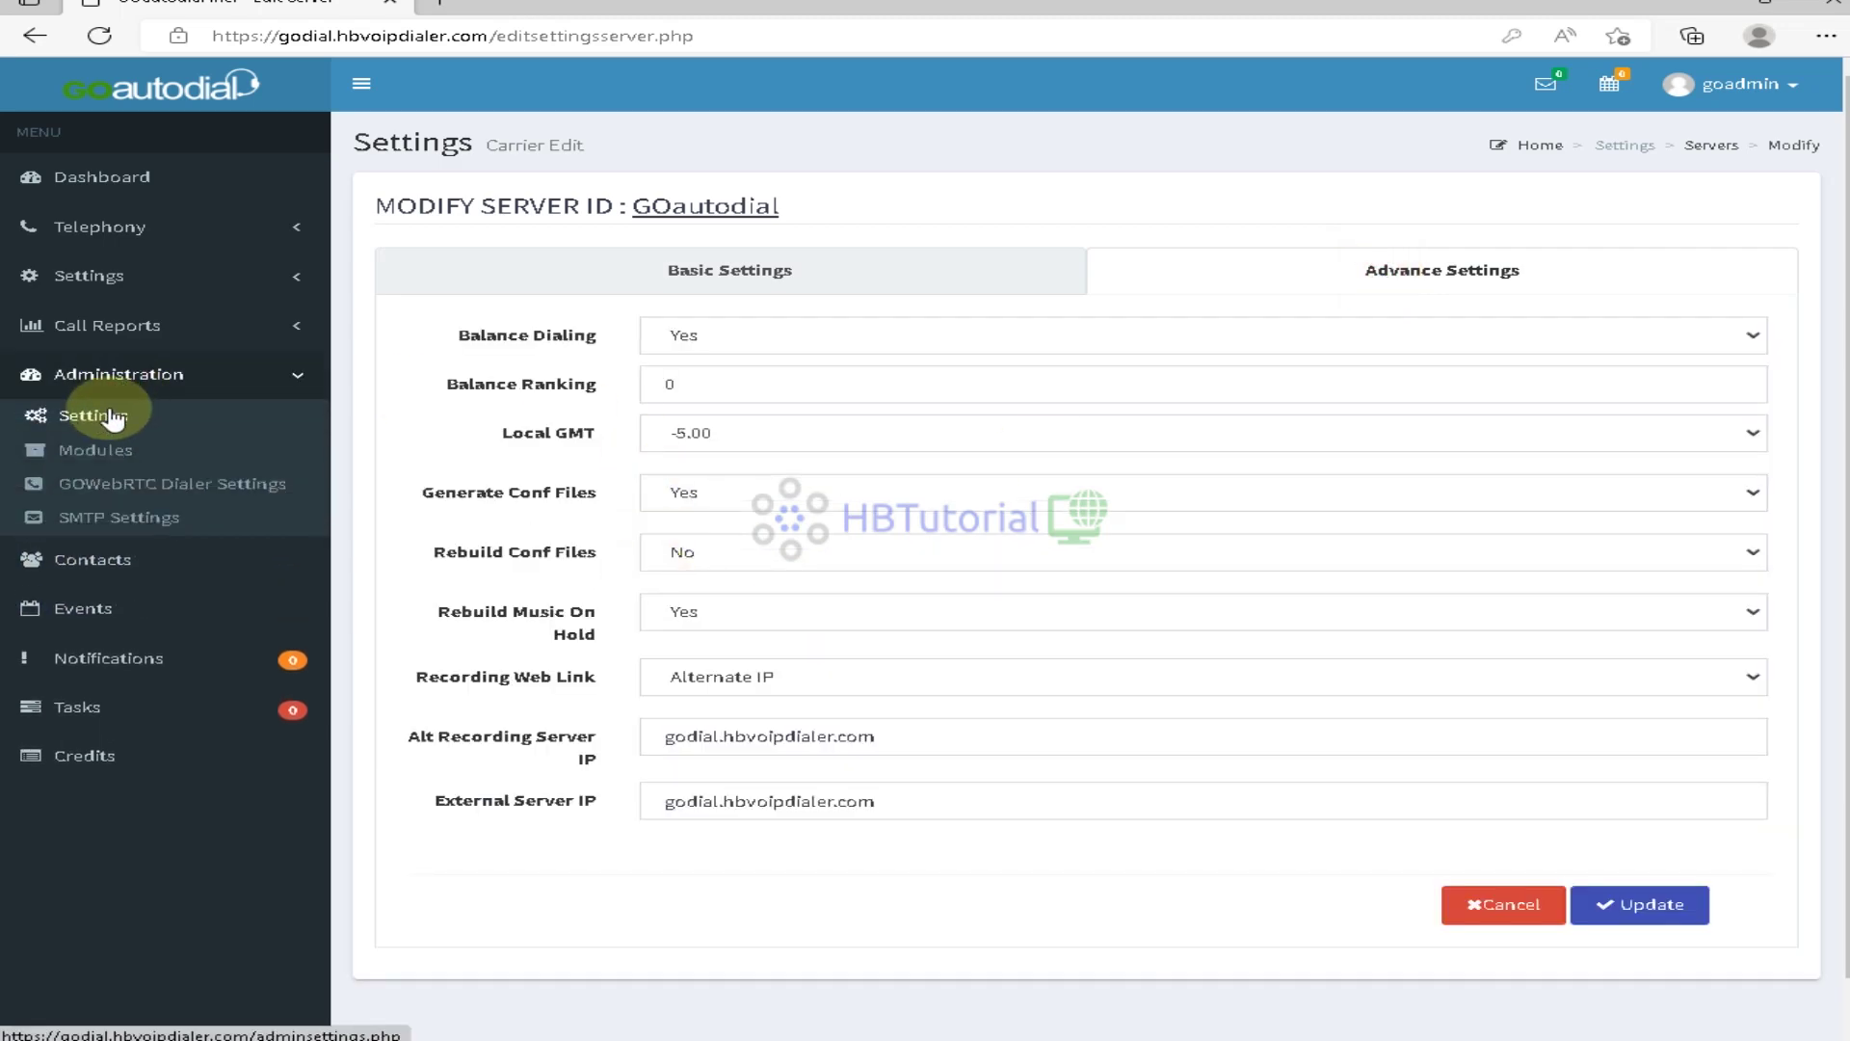
# Open the Administration general settings and expand the timezone dropdown
pyautogui.click(115, 413)
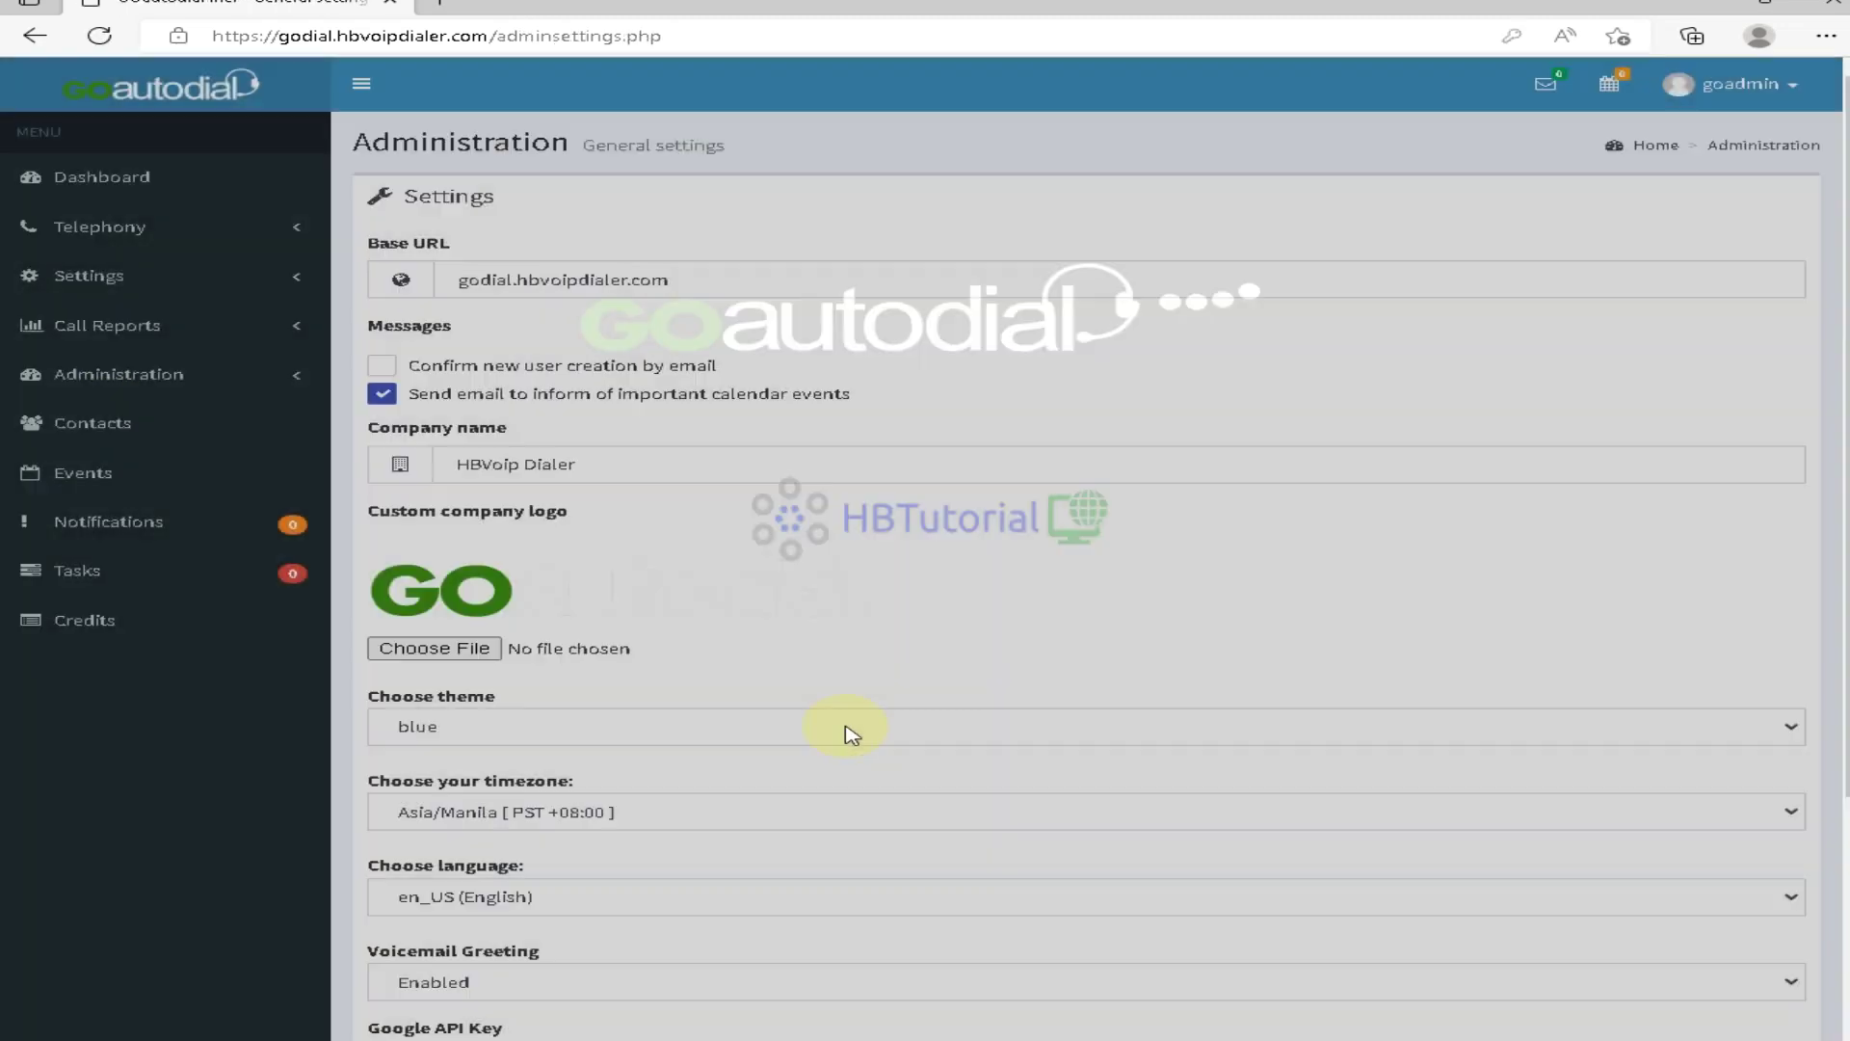
pyautogui.scroll(-5, 846, 730)
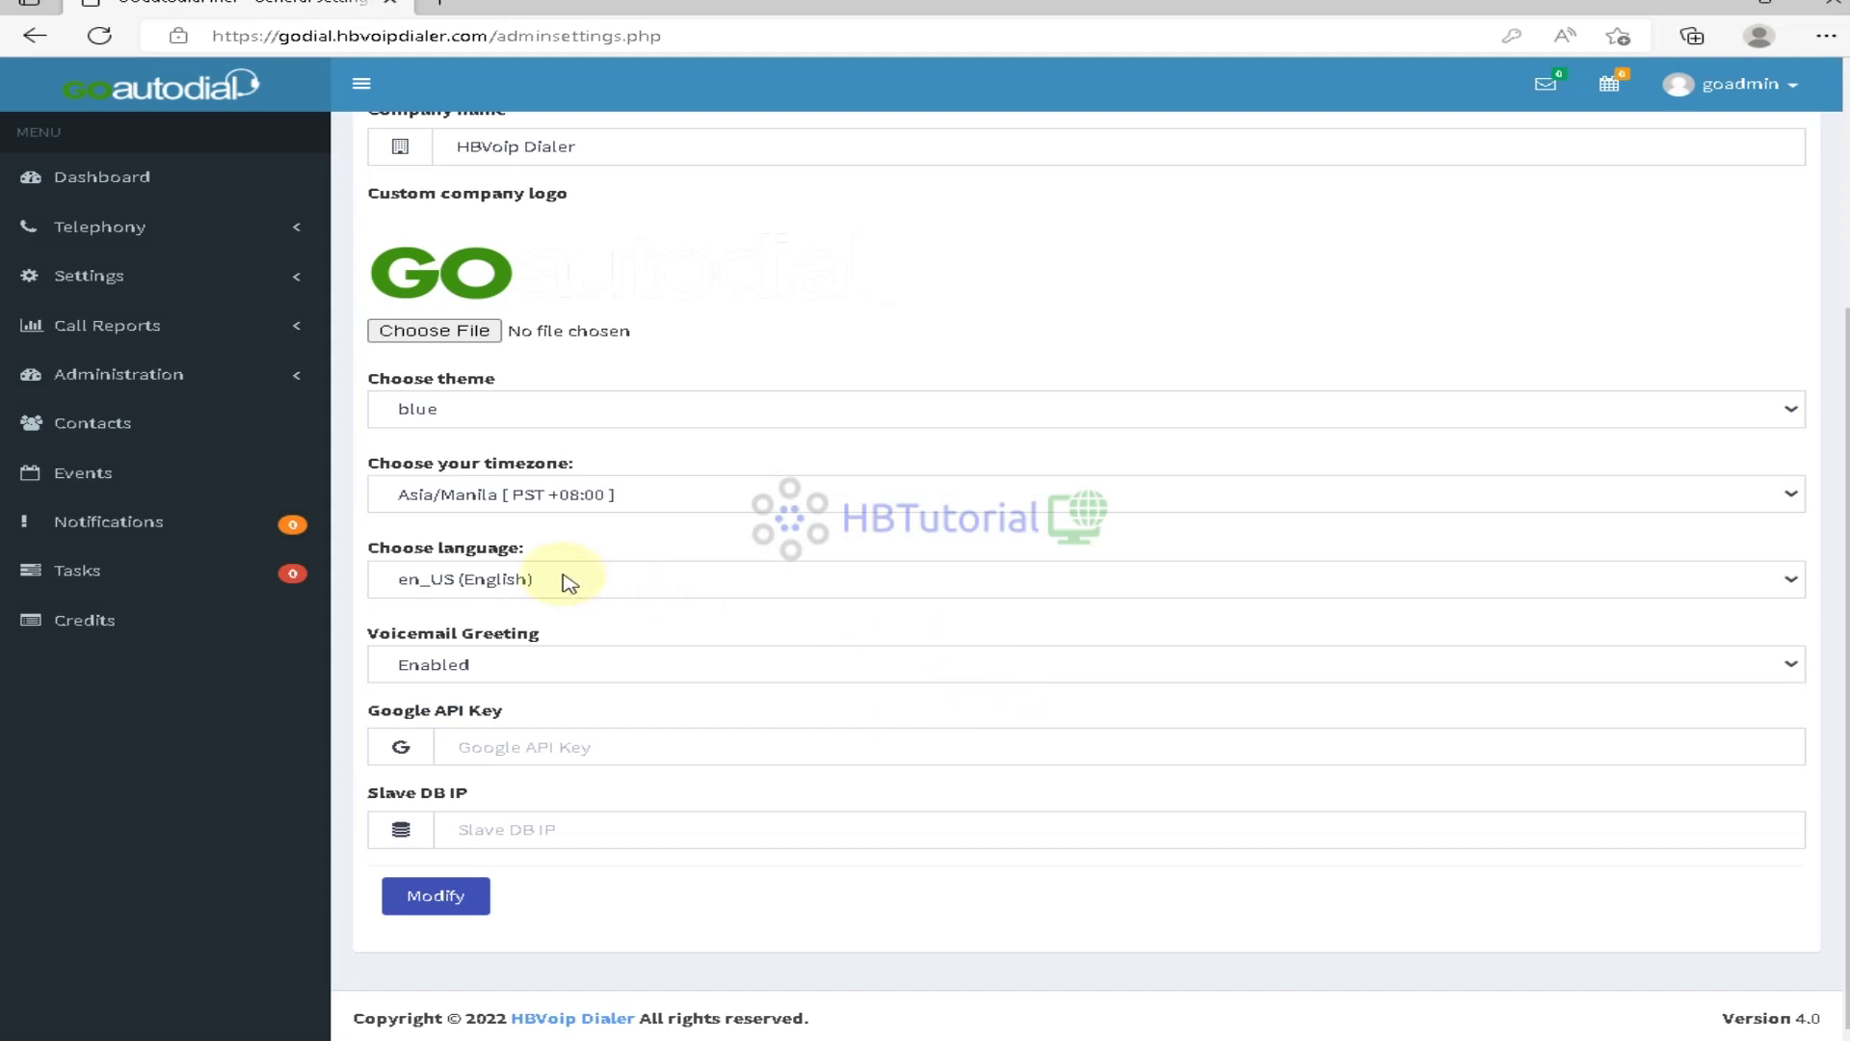
pyautogui.click(511, 504)
pyautogui.click(510, 504)
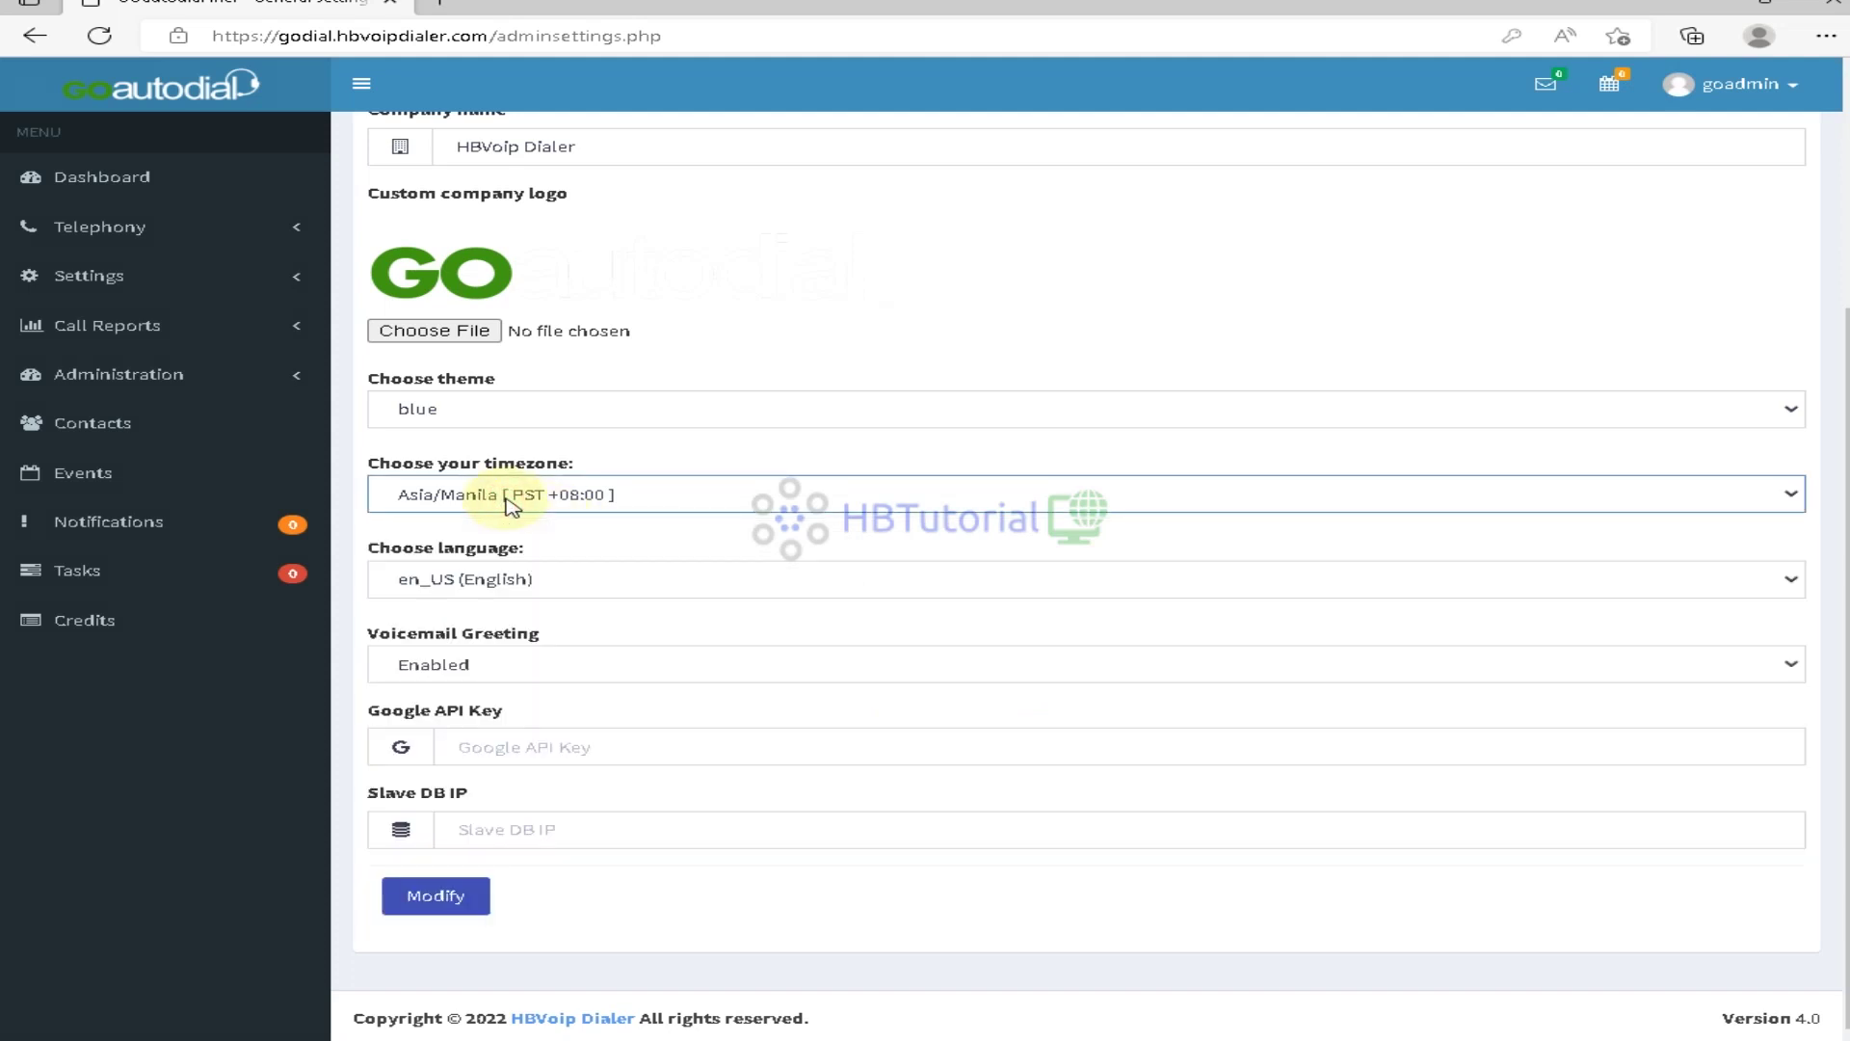
pyautogui.click(642, 506)
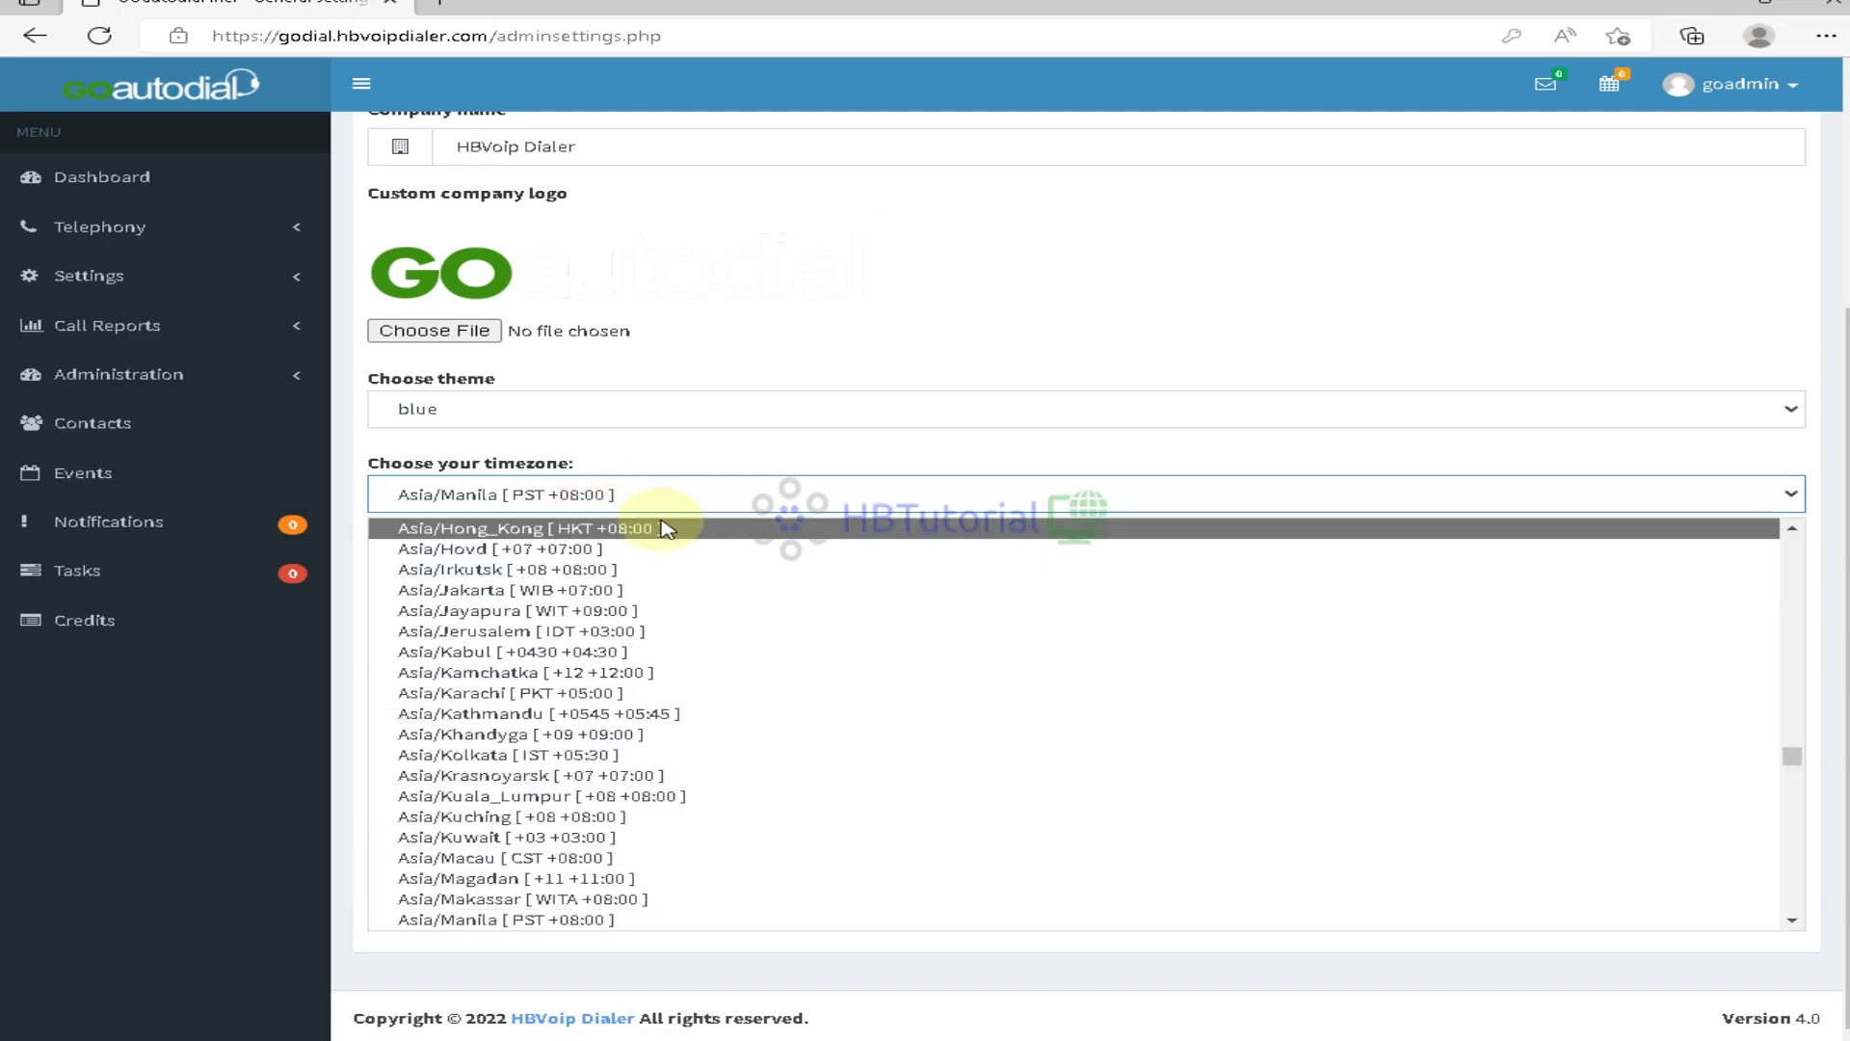
# Set the timezone to America/New_York [EDT -04:00] and submit the settings with Modify
pyautogui.scroll(-1, 713, 643)
pyautogui.scroll(-20, 713, 644)
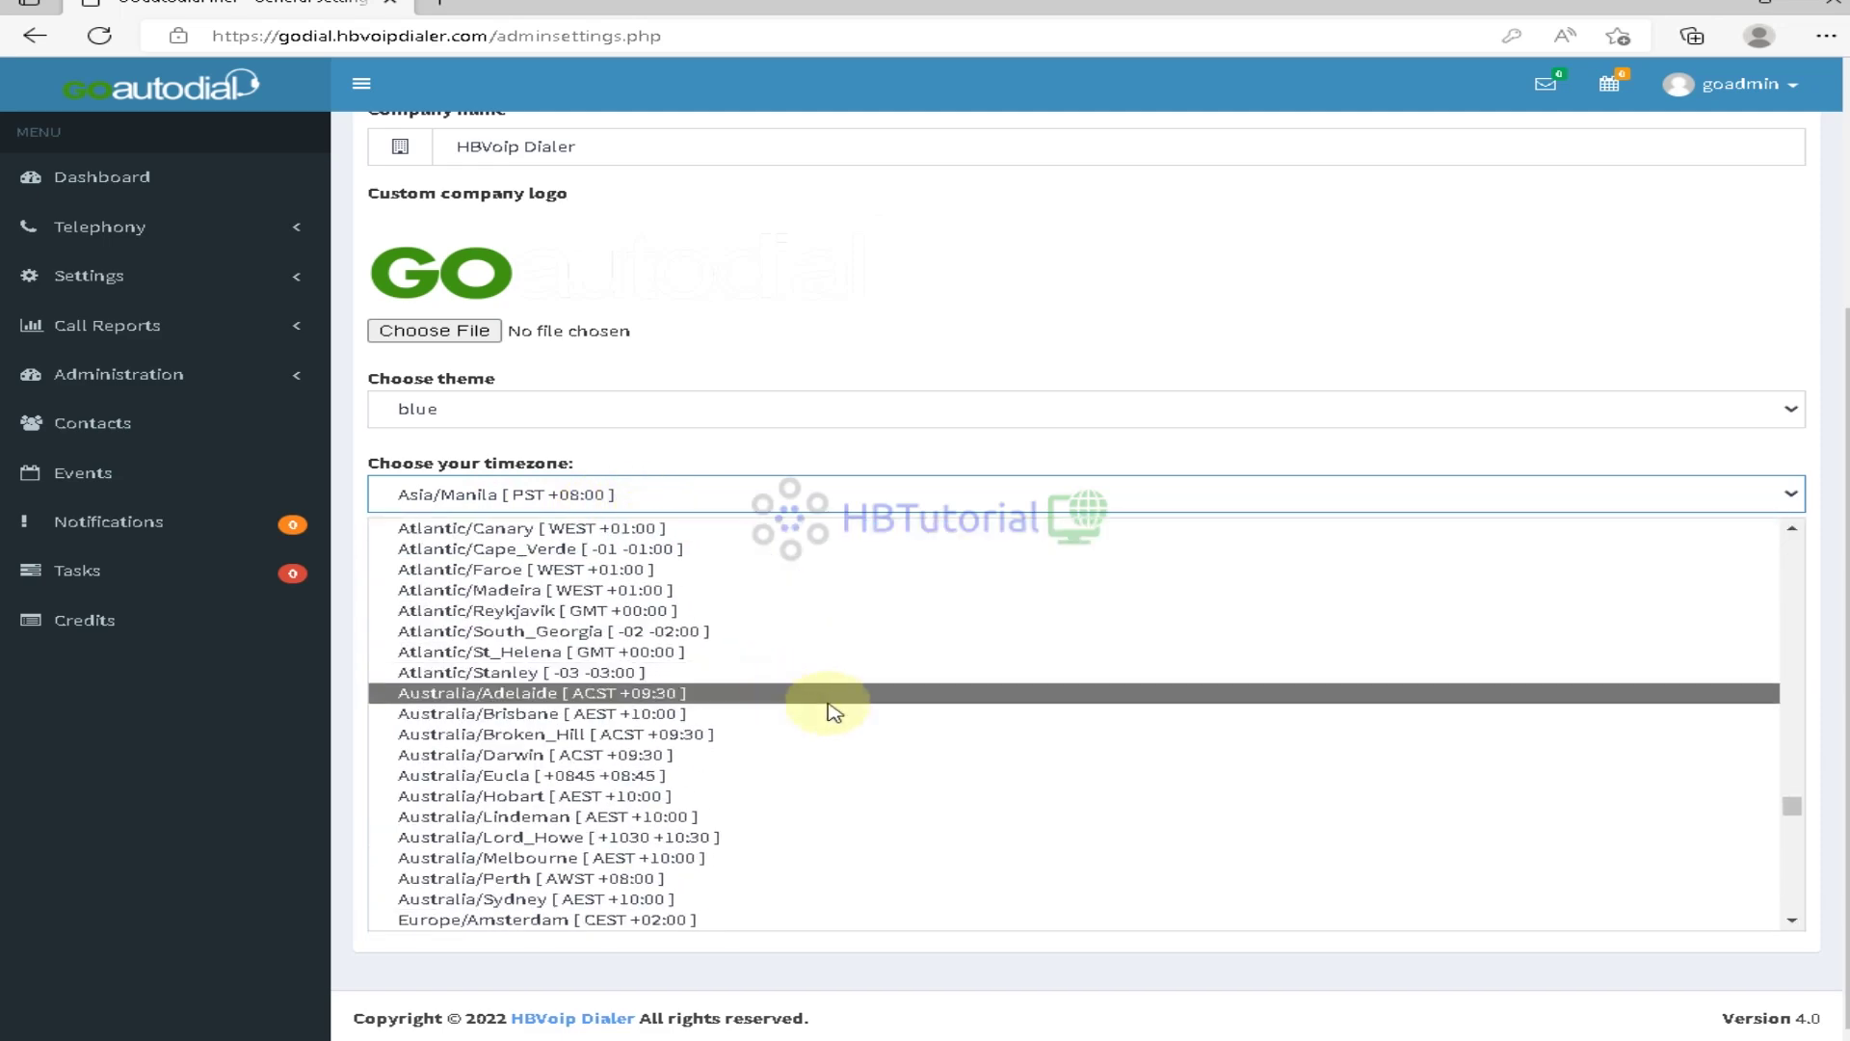
pyautogui.scroll(-20, 858, 714)
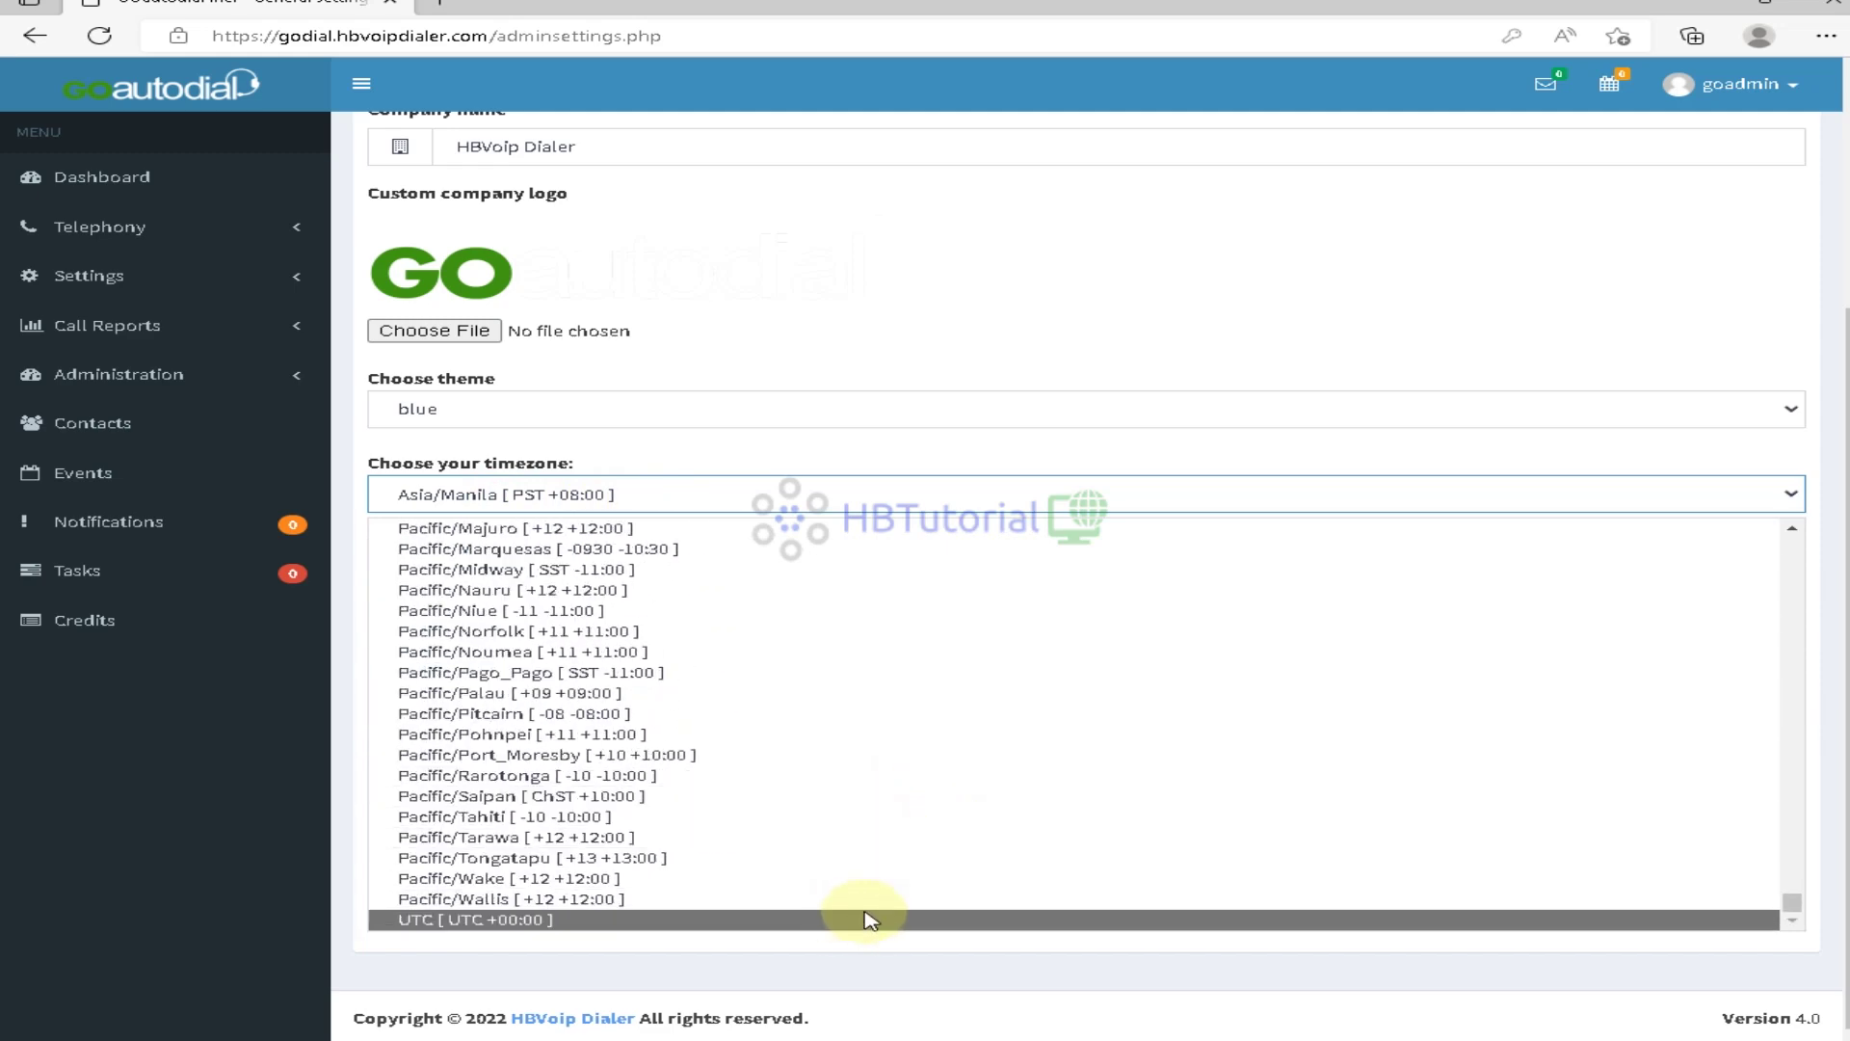
pyautogui.scroll(2, 1021, 886)
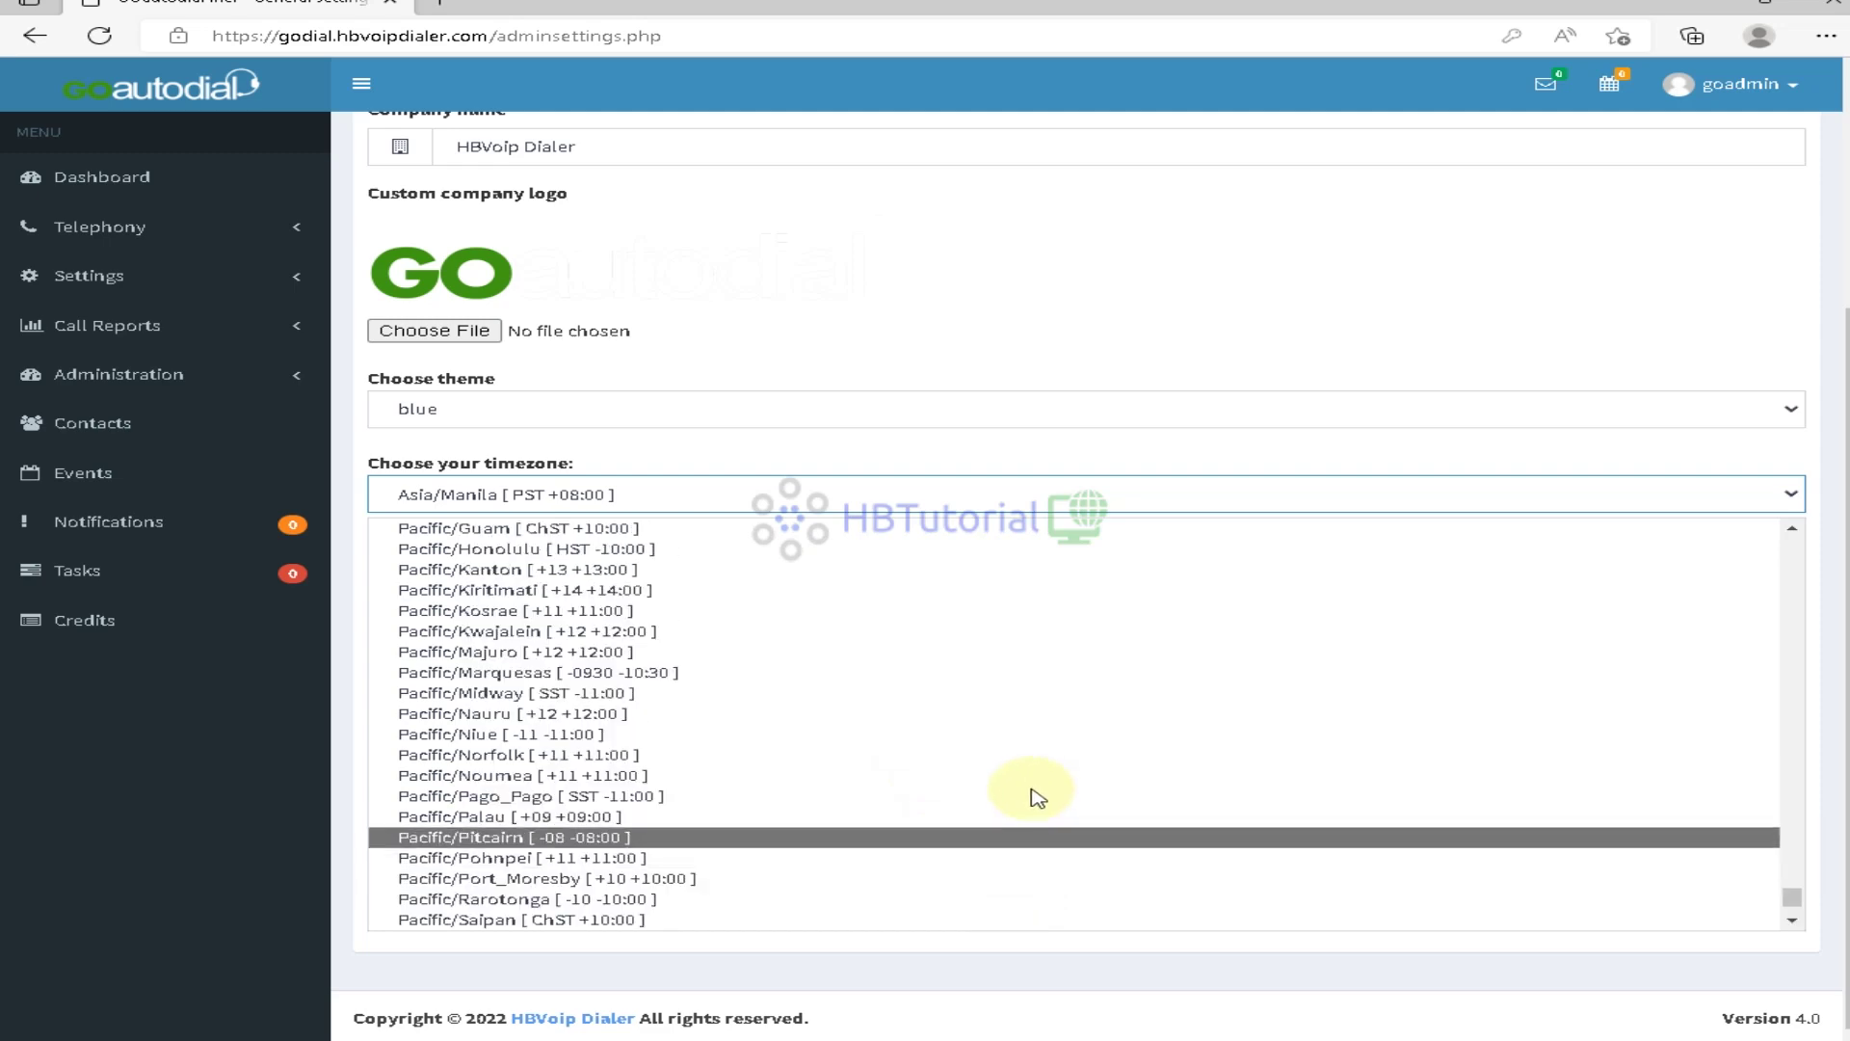
pyautogui.scroll(3, 1034, 793)
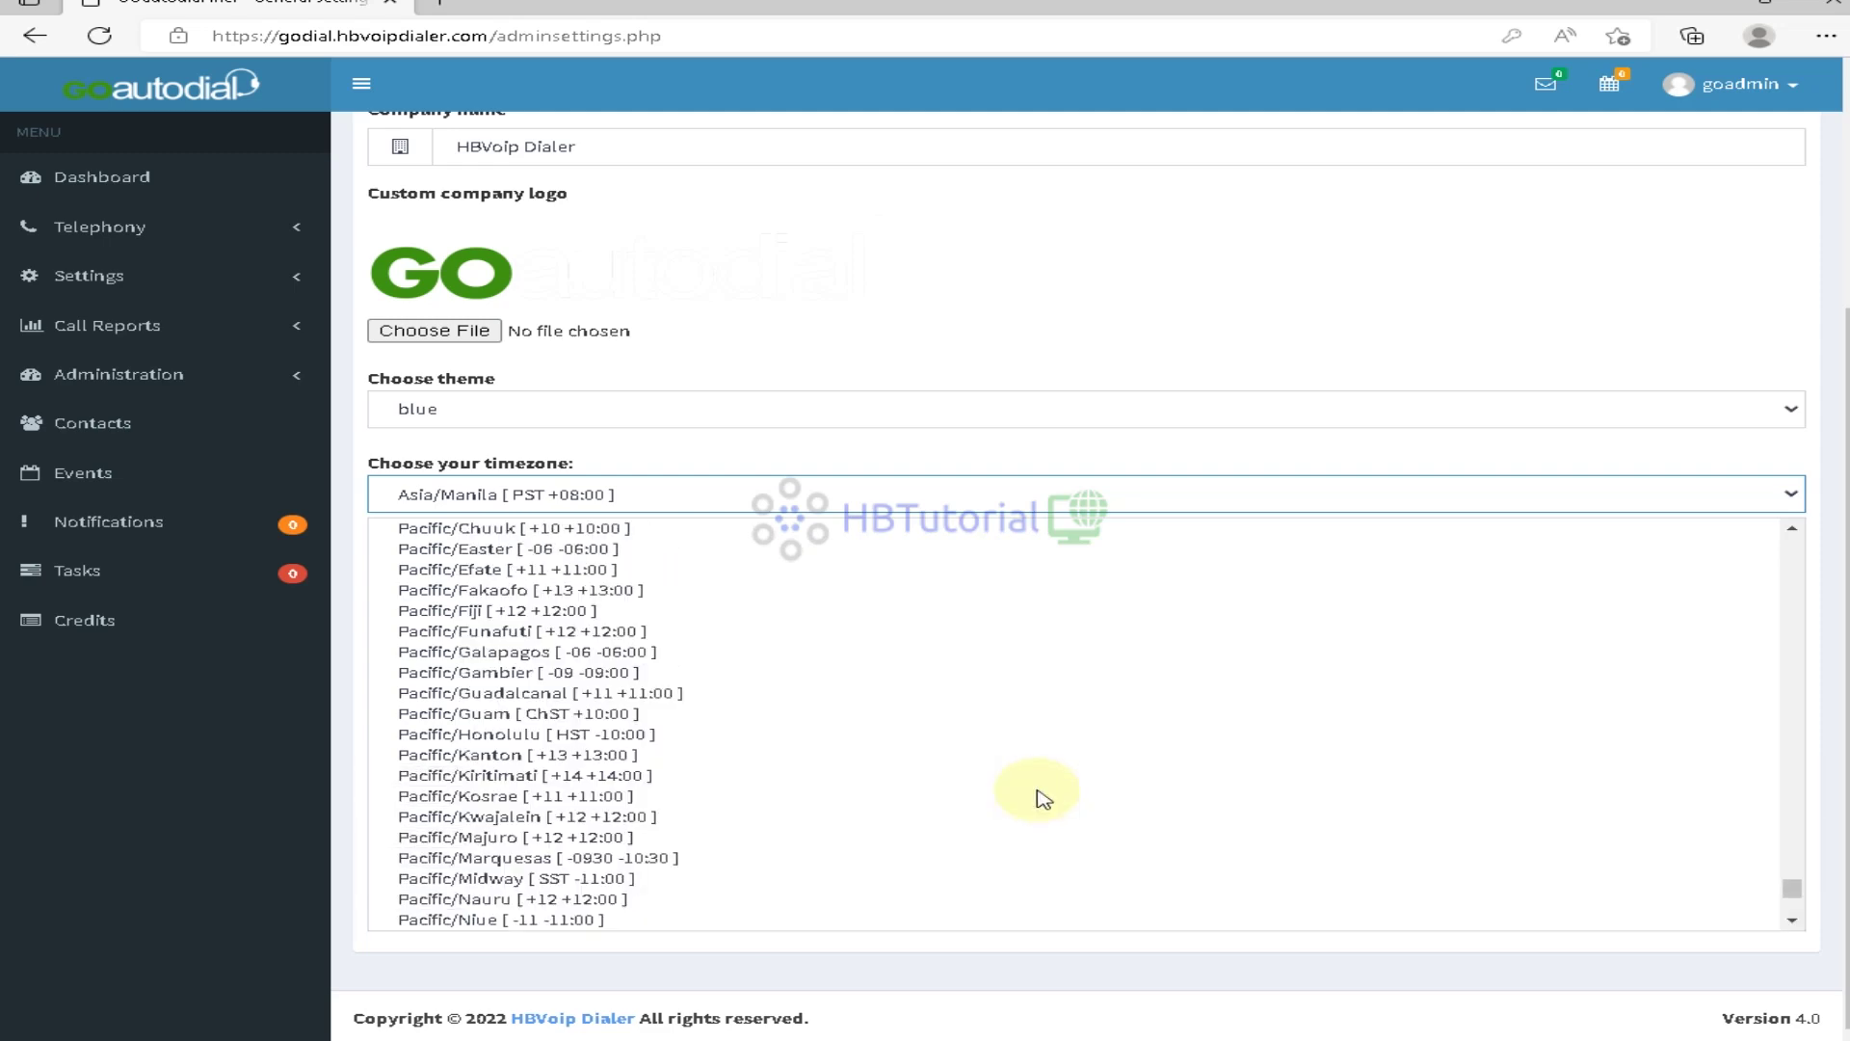
pyautogui.scroll(2, 1046, 795)
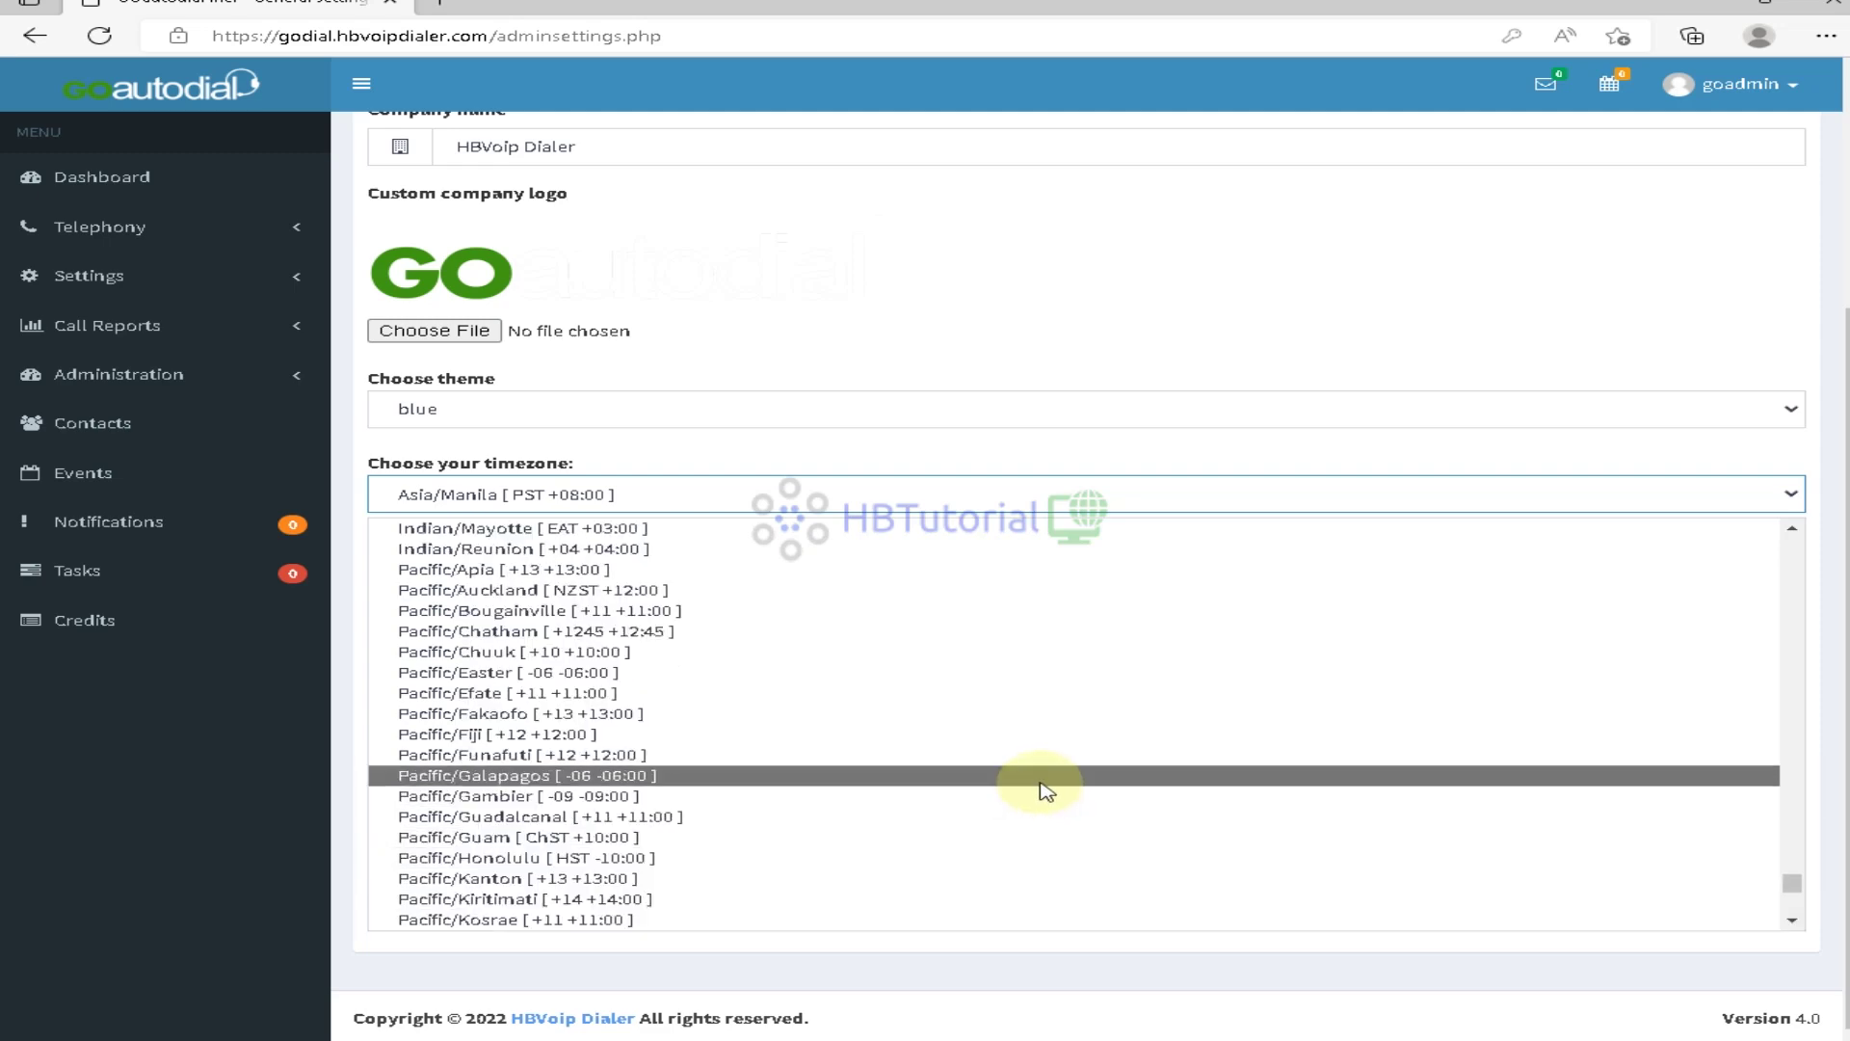
pyautogui.scroll(1, 1046, 792)
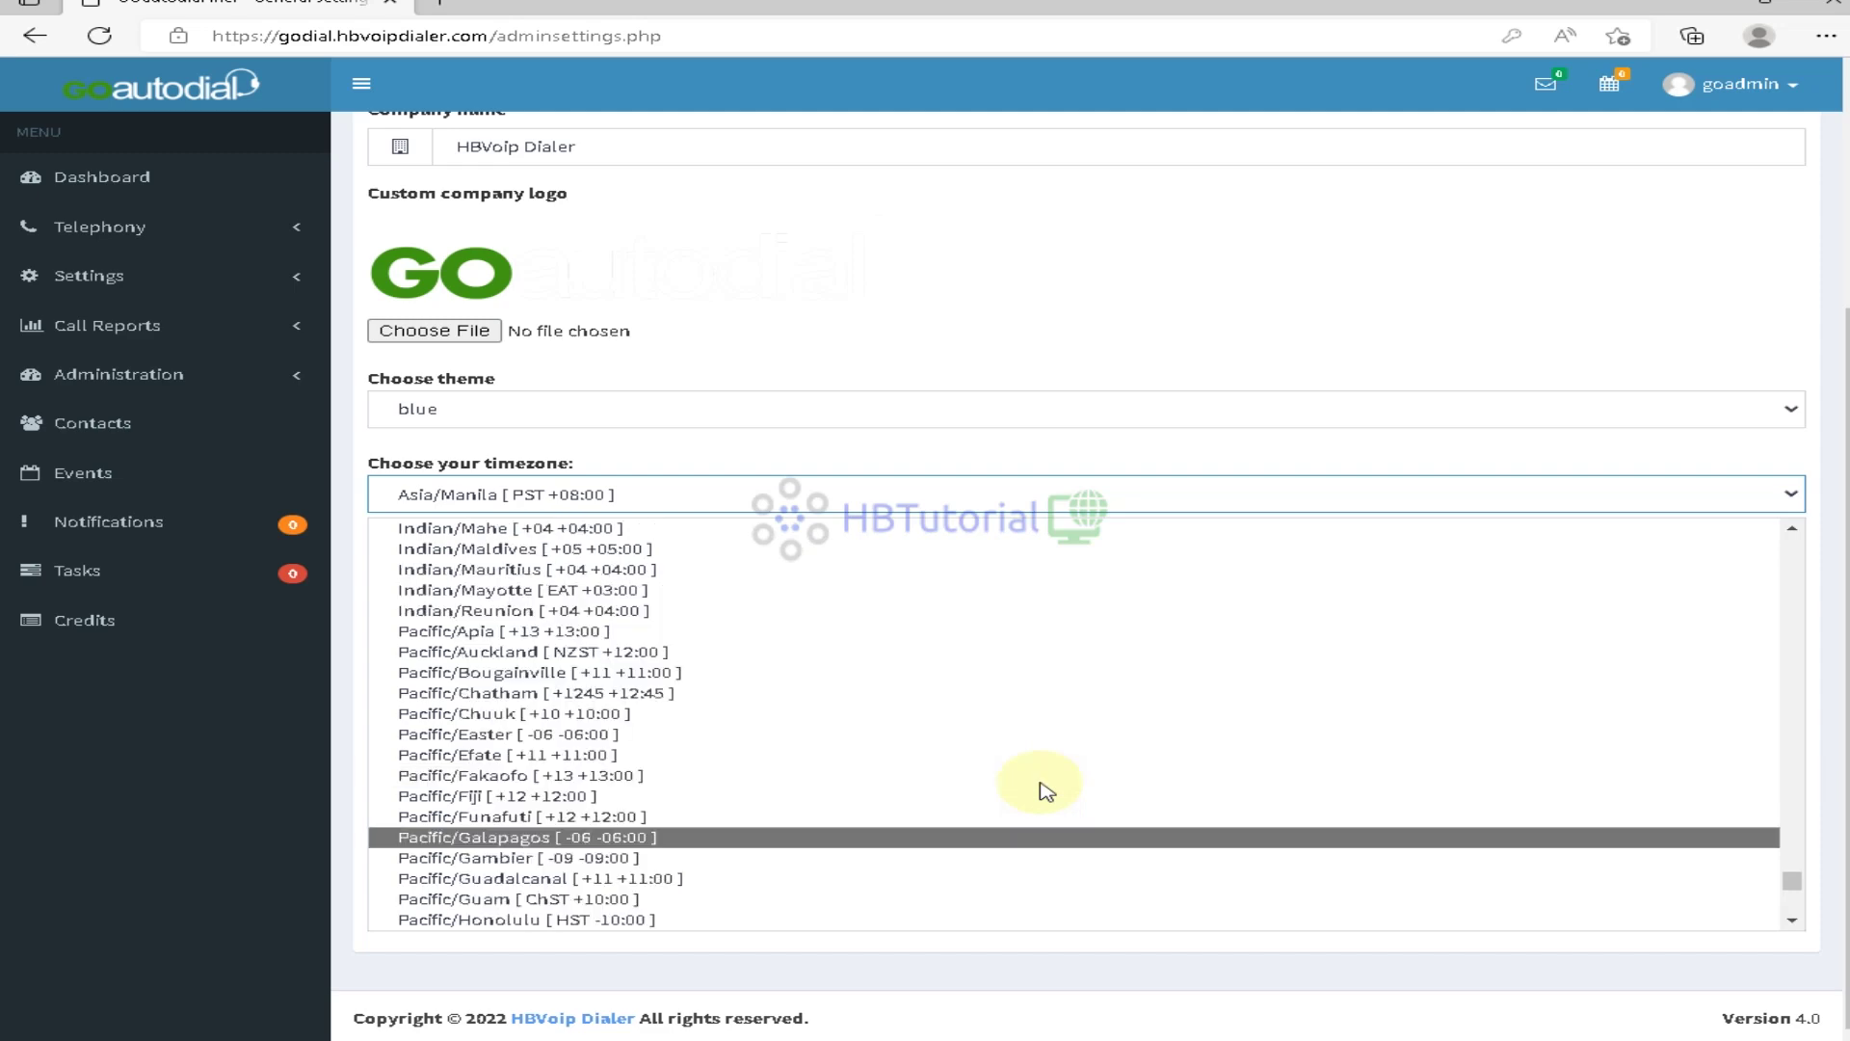
pyautogui.scroll(8, 1046, 793)
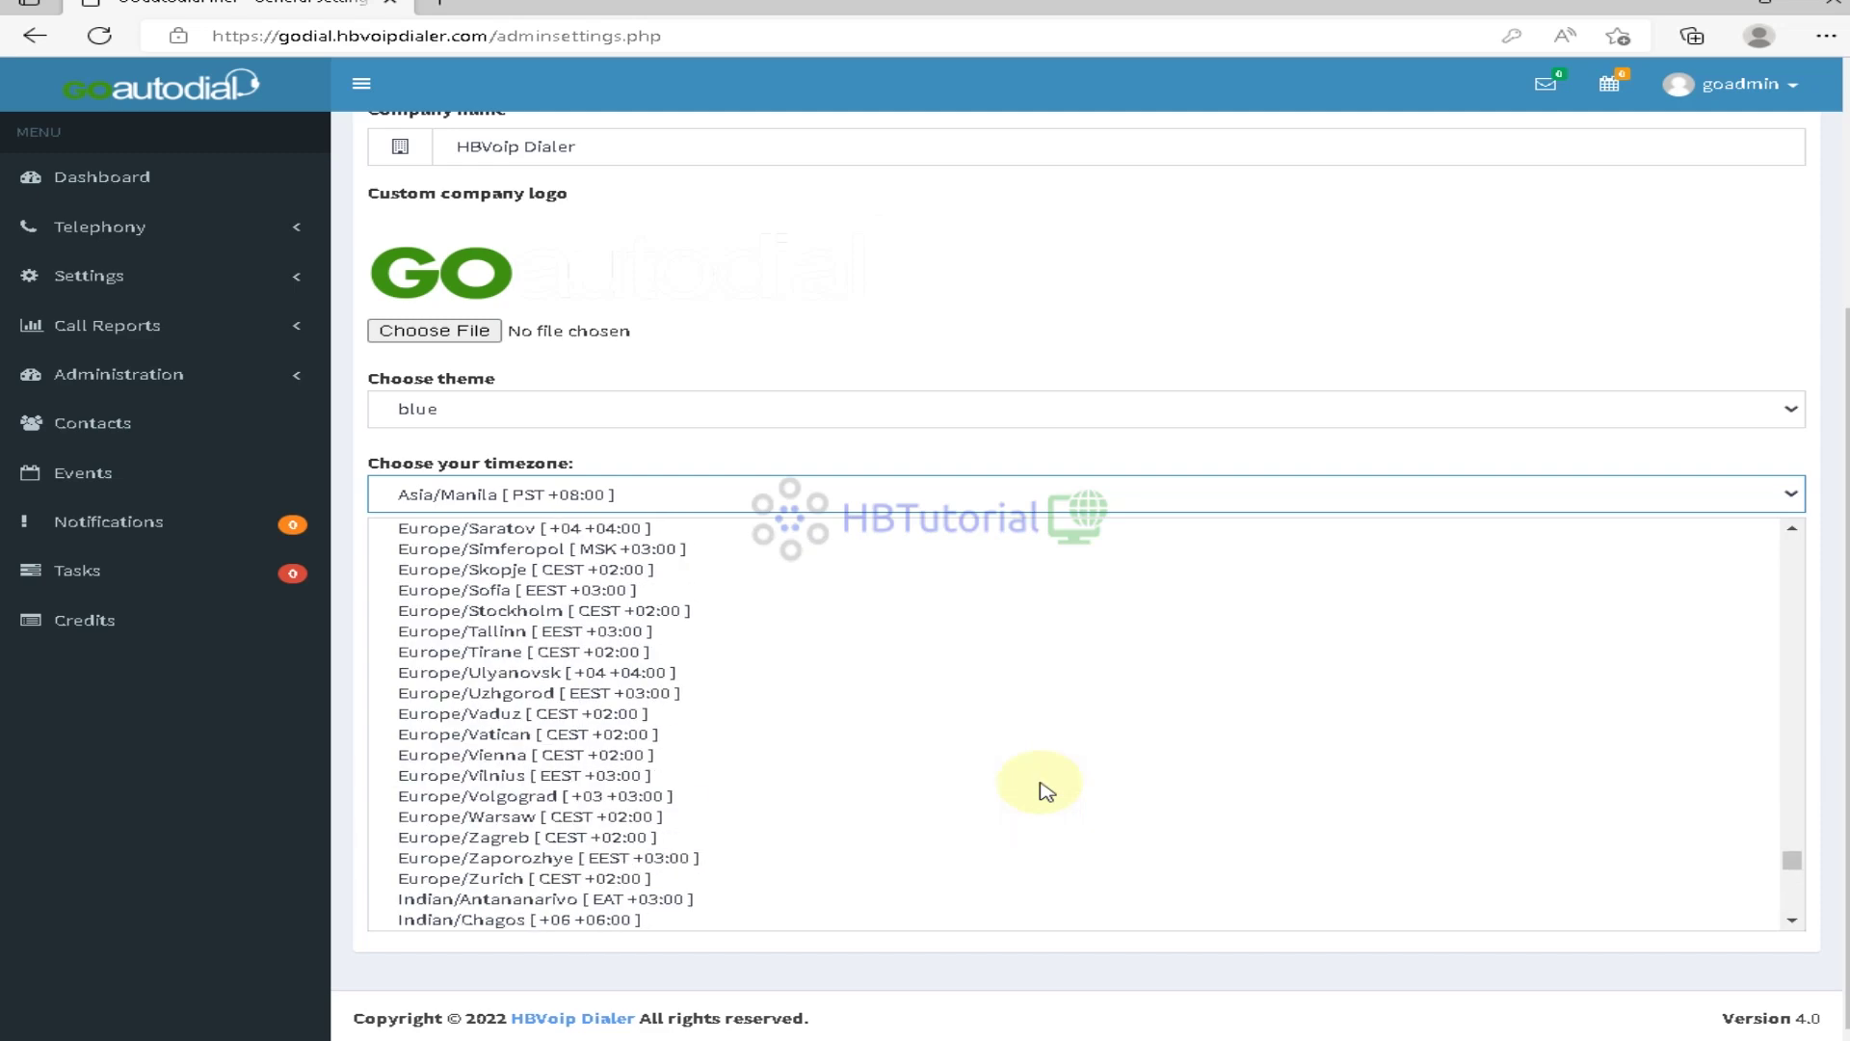
pyautogui.scroll(20, 1045, 792)
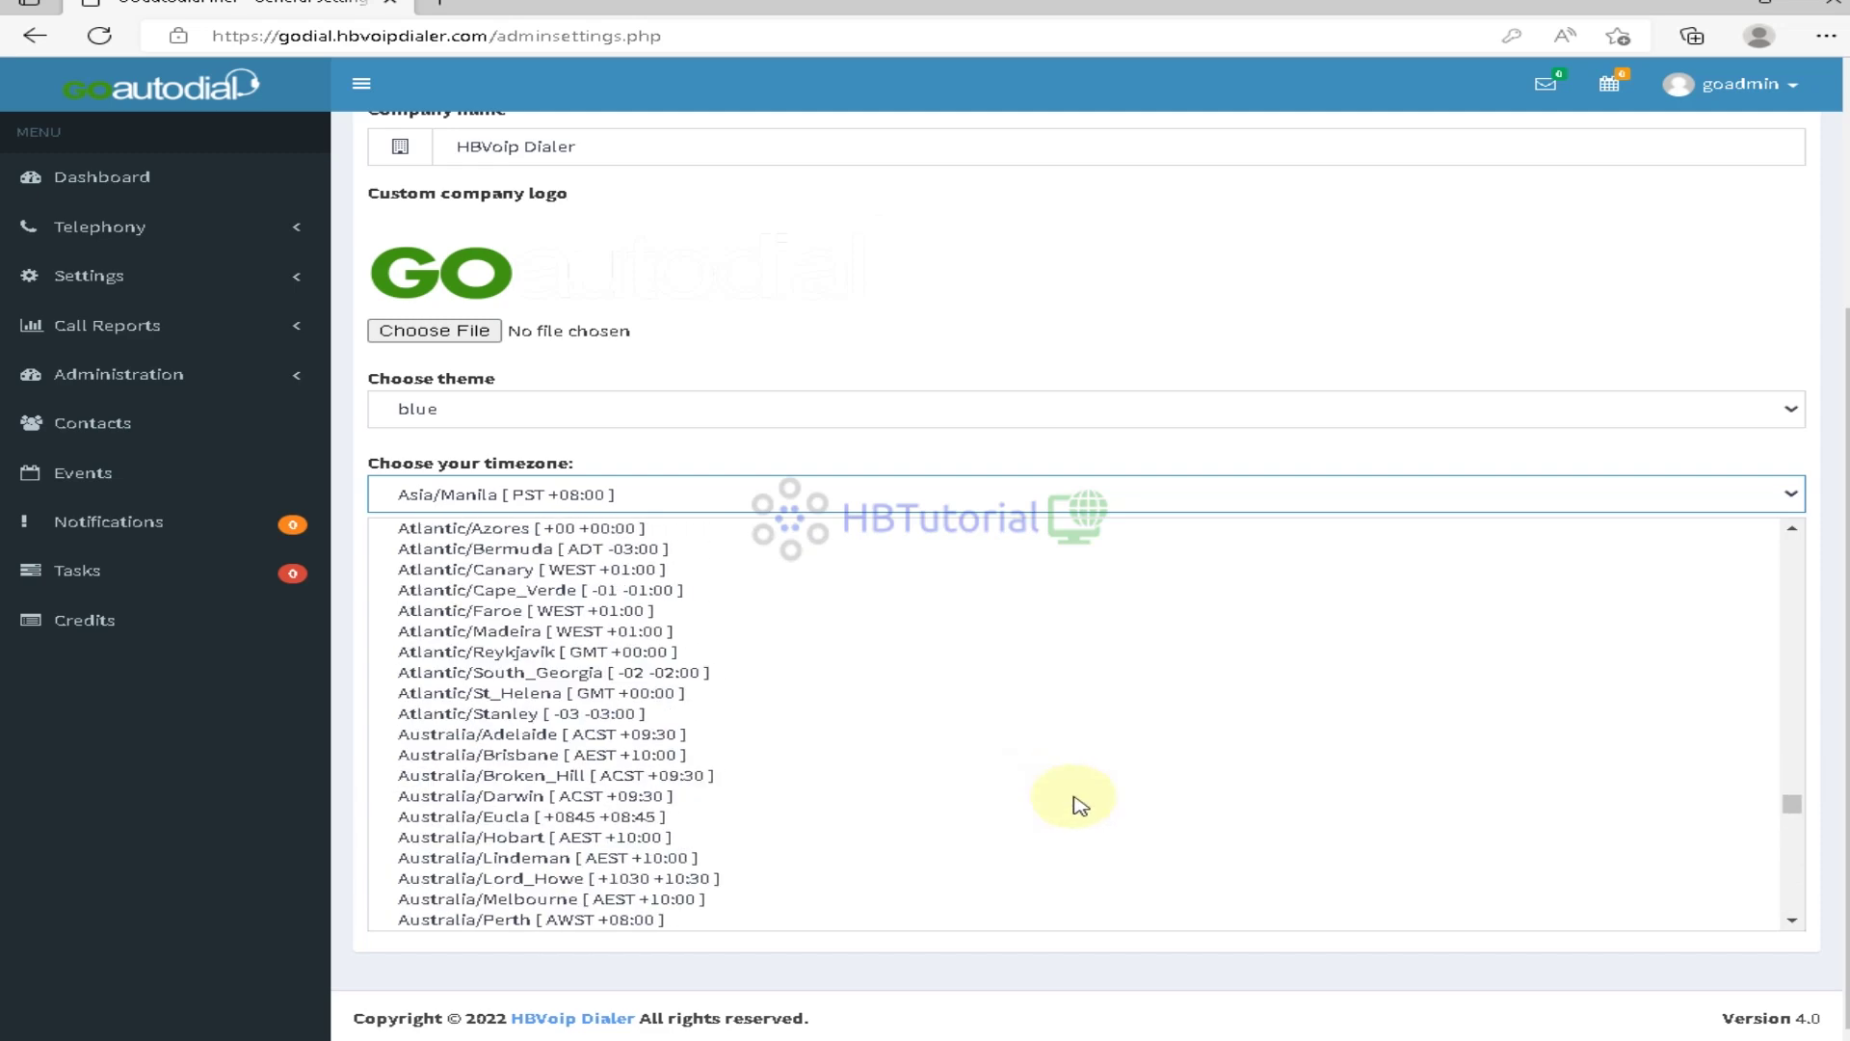
pyautogui.scroll(8, 1080, 805)
pyautogui.scroll(20, 1079, 805)
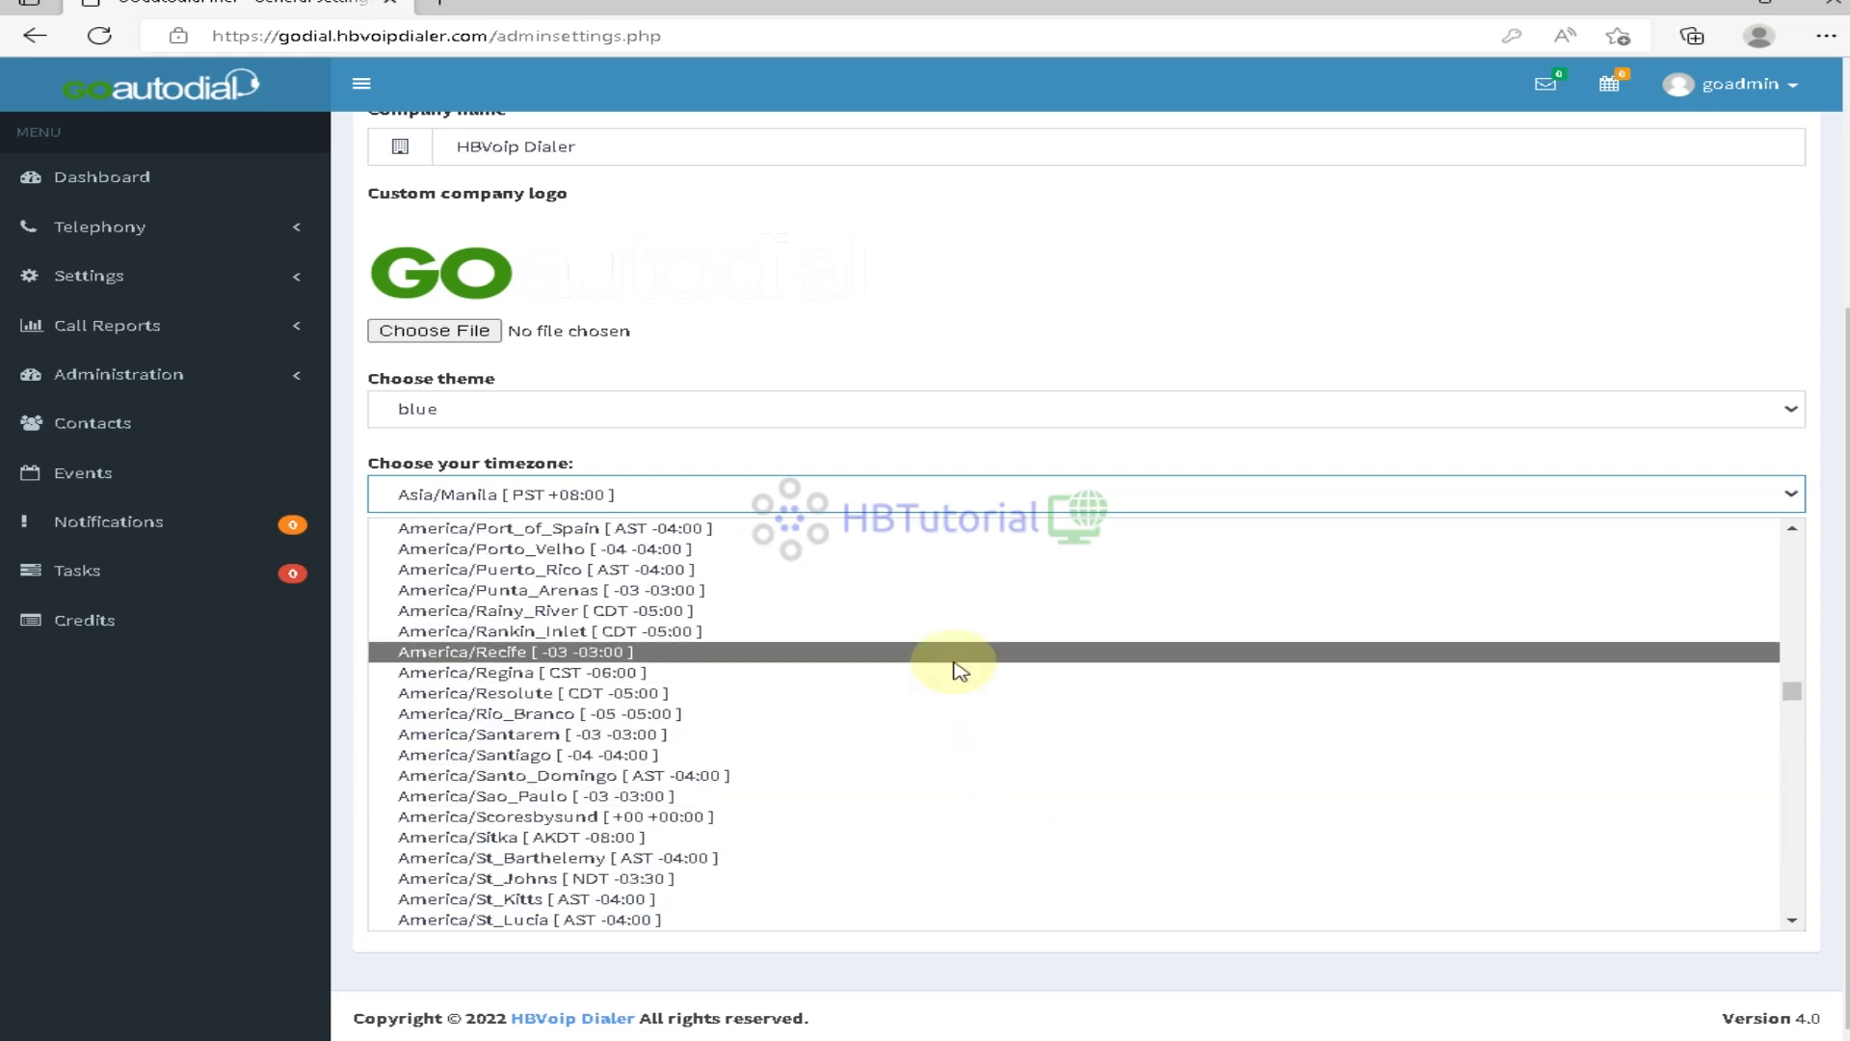
pyautogui.scroll(-2, 963, 679)
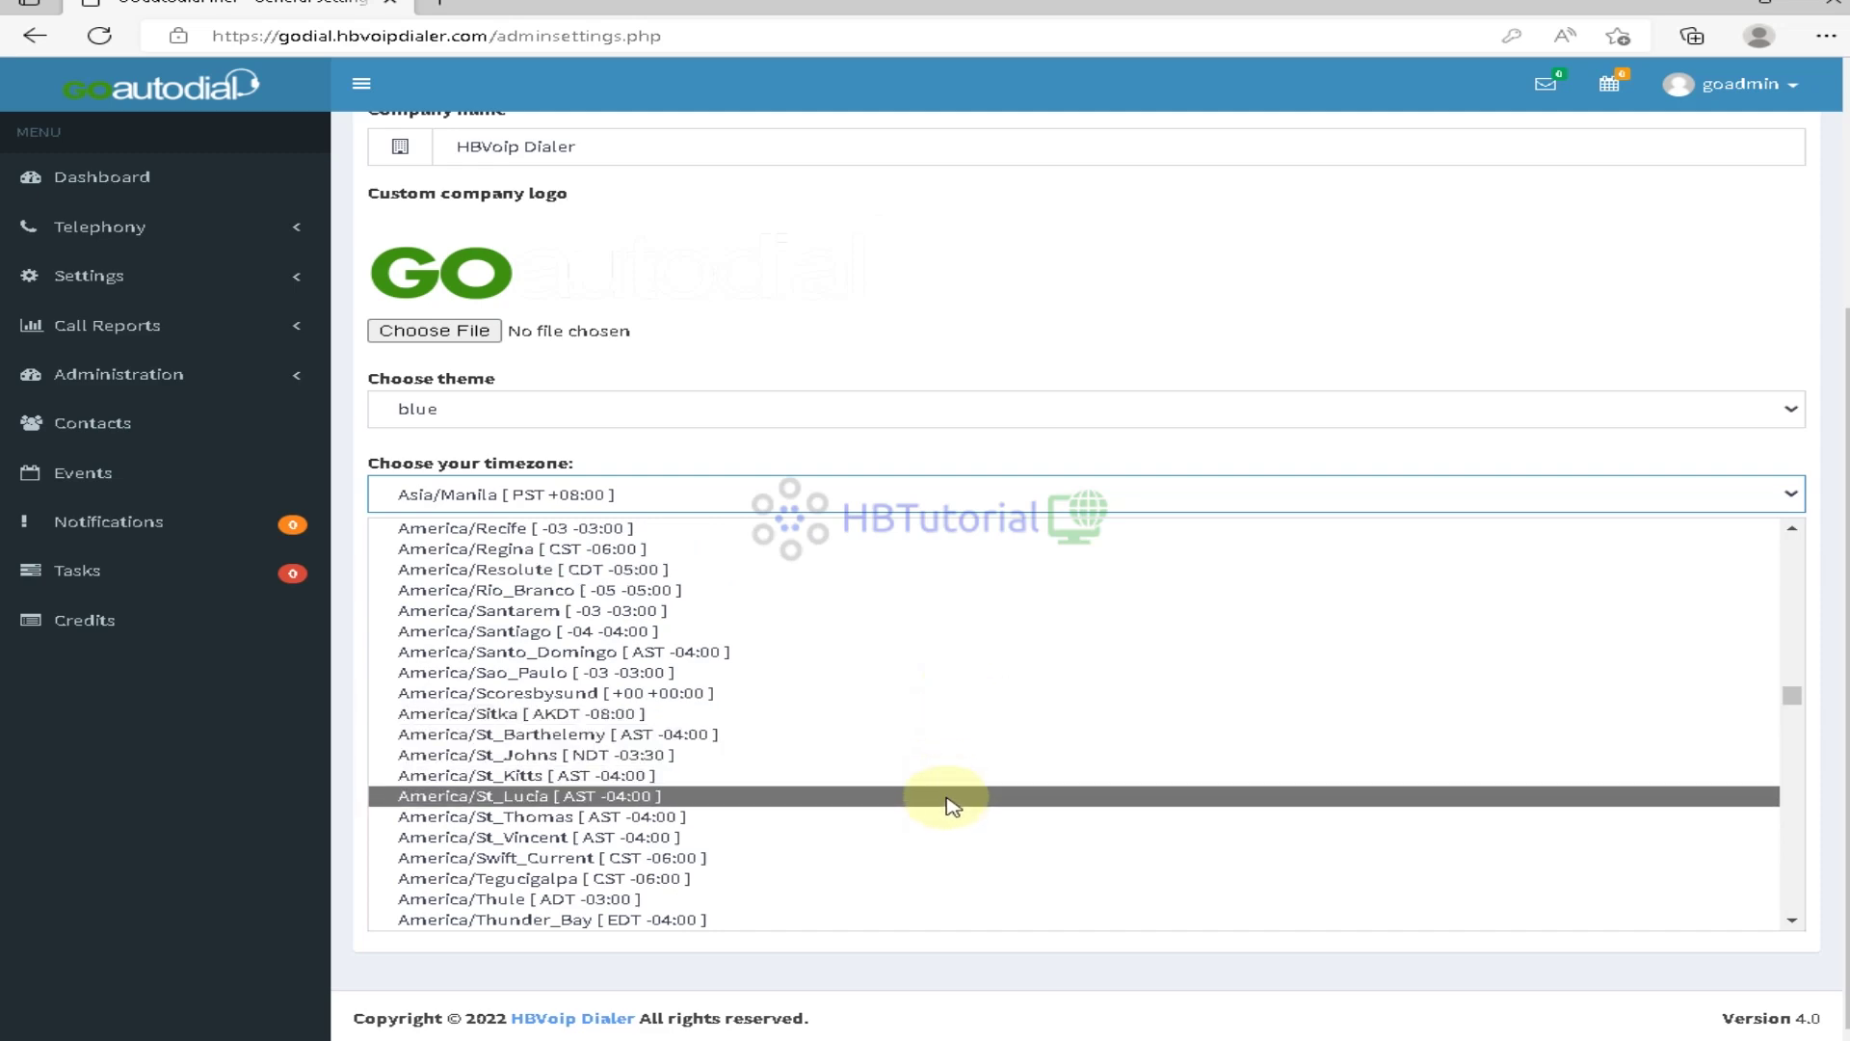
pyautogui.scroll(-3, 949, 805)
pyautogui.scroll(6, 949, 809)
pyautogui.scroll(3, 945, 808)
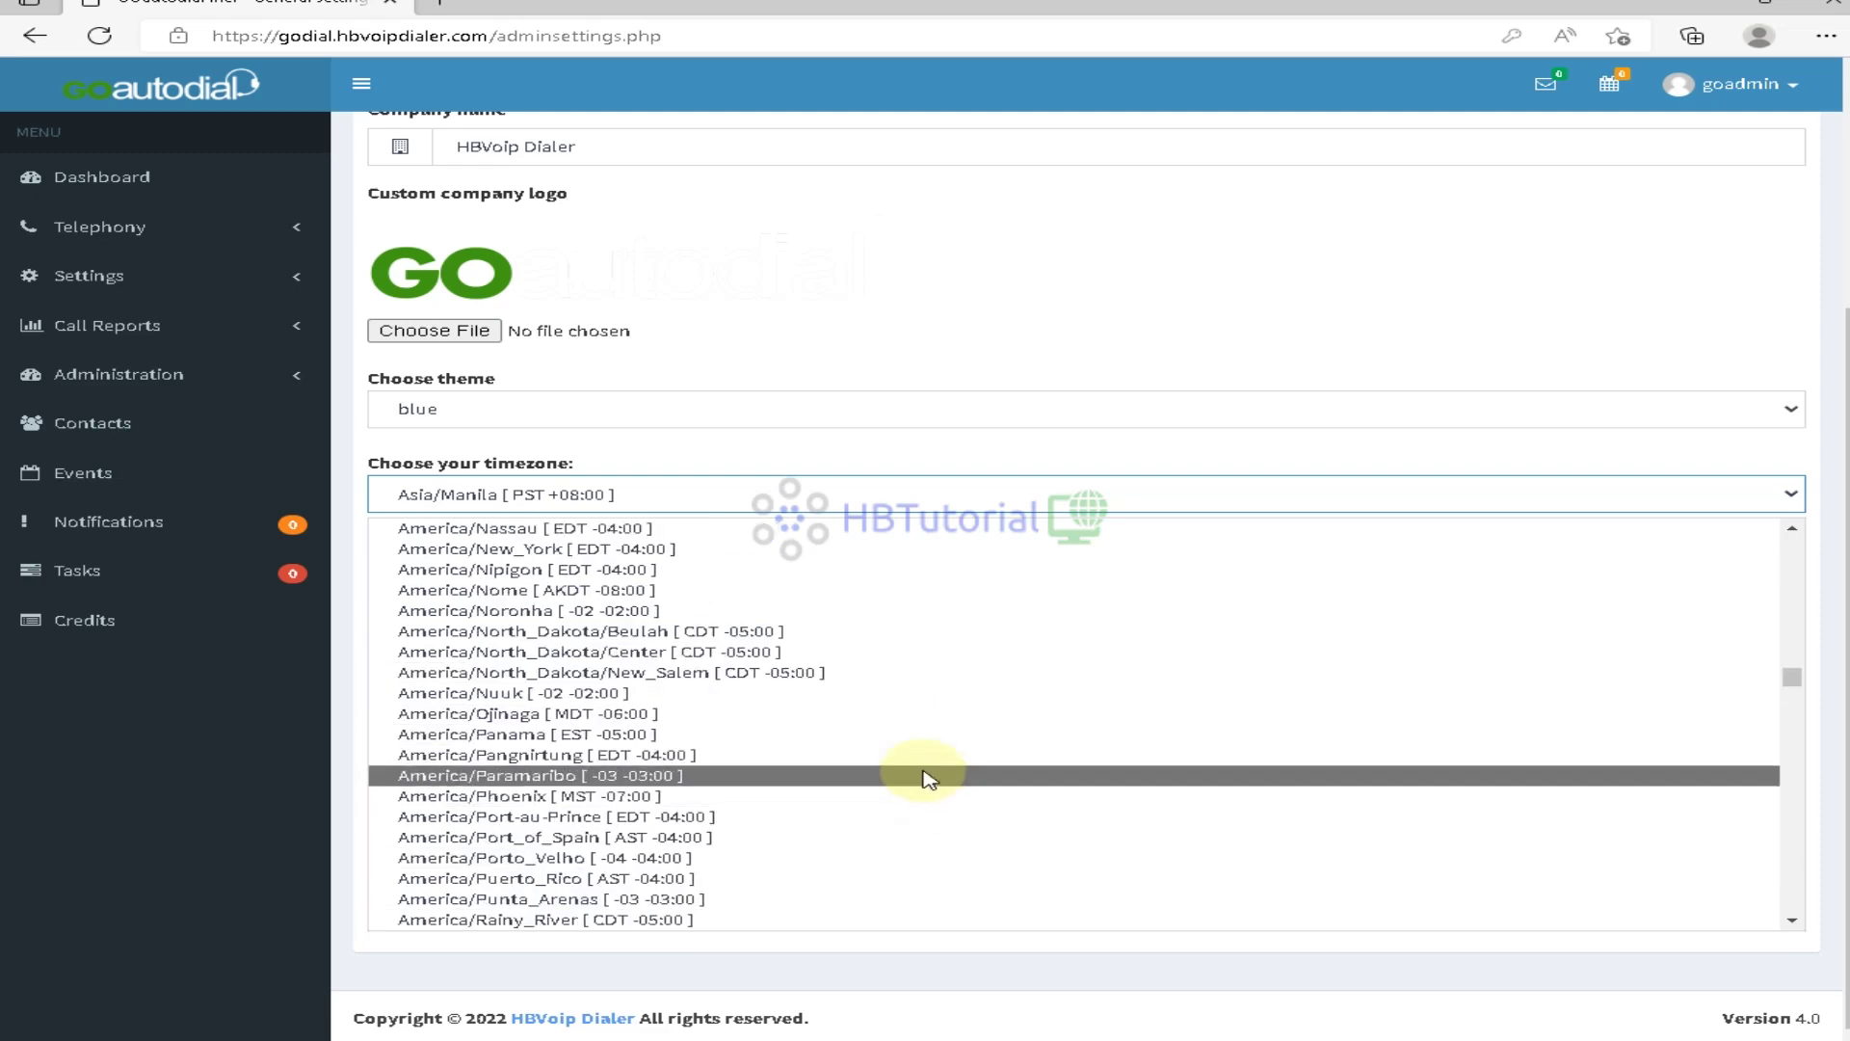
pyautogui.click(754, 549)
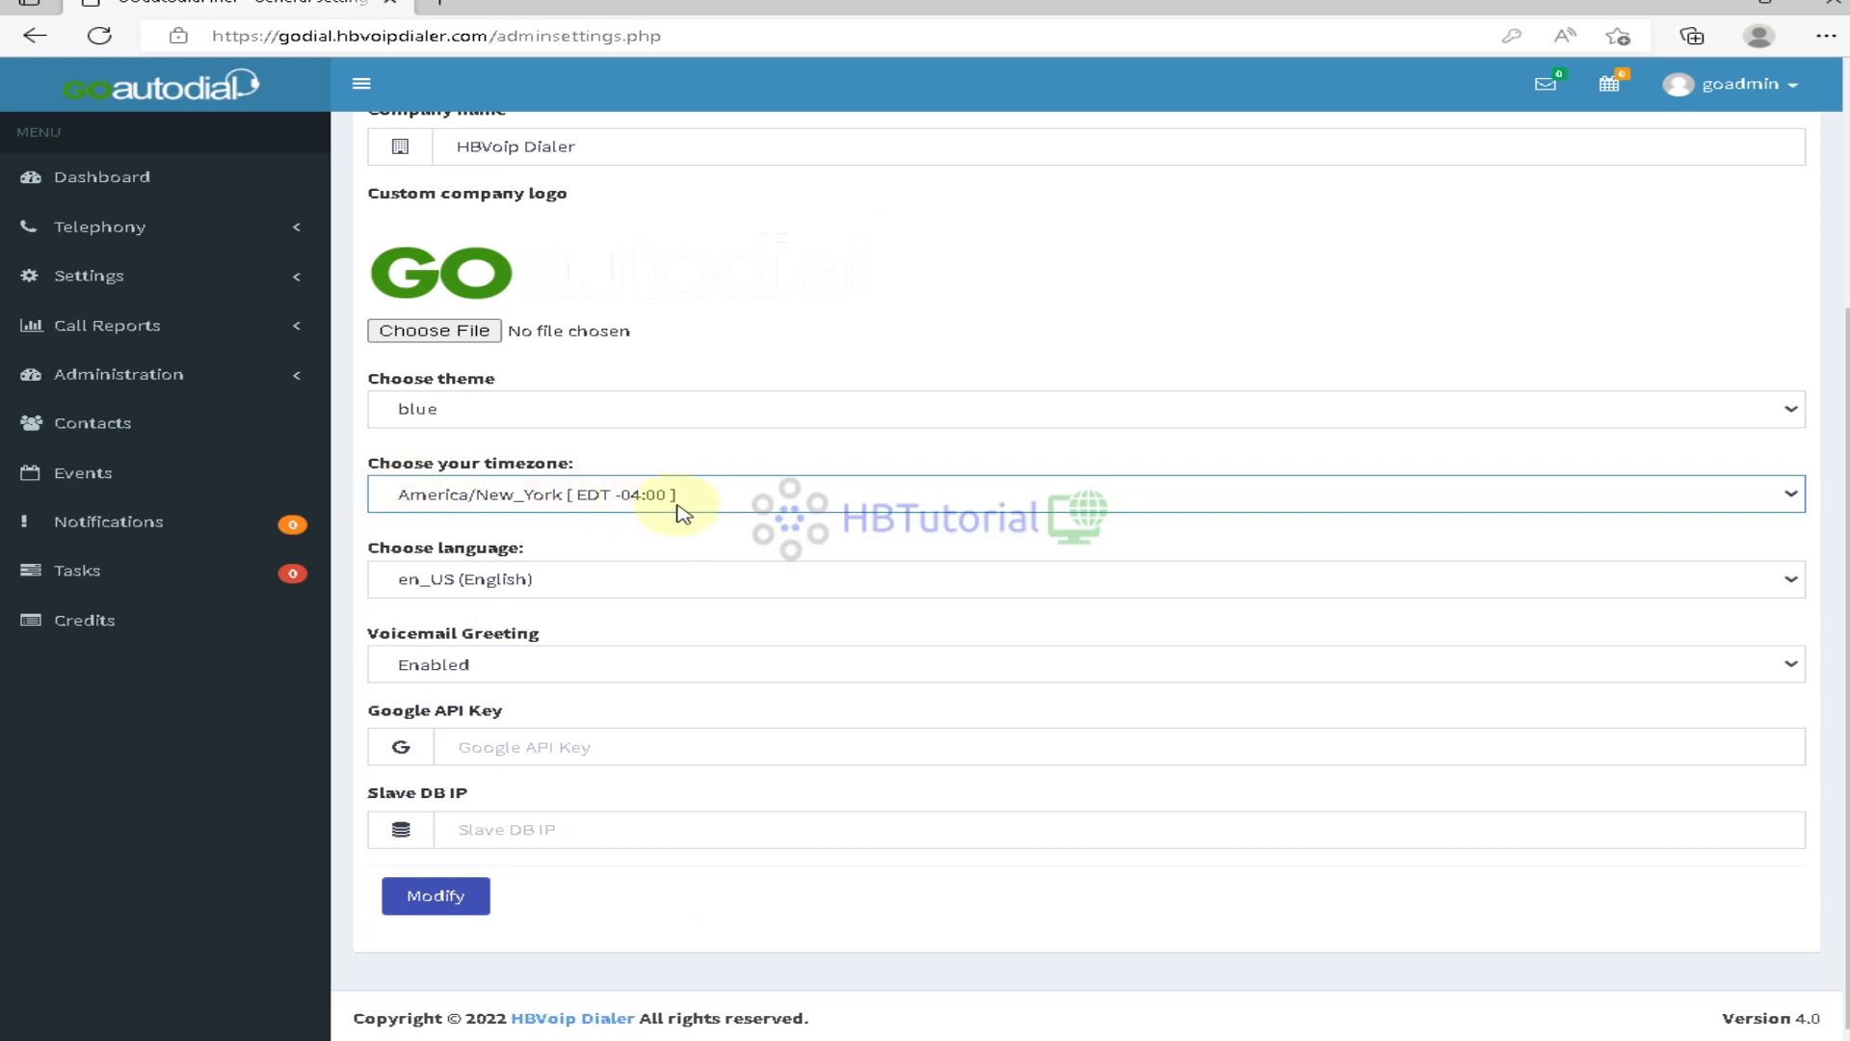
pyautogui.click(448, 900)
# Launch PuTTY from Windows search and load godial.hbvoipdialer.com in Edge
pyautogui.press('super')
pyautogui.write('p[utty')
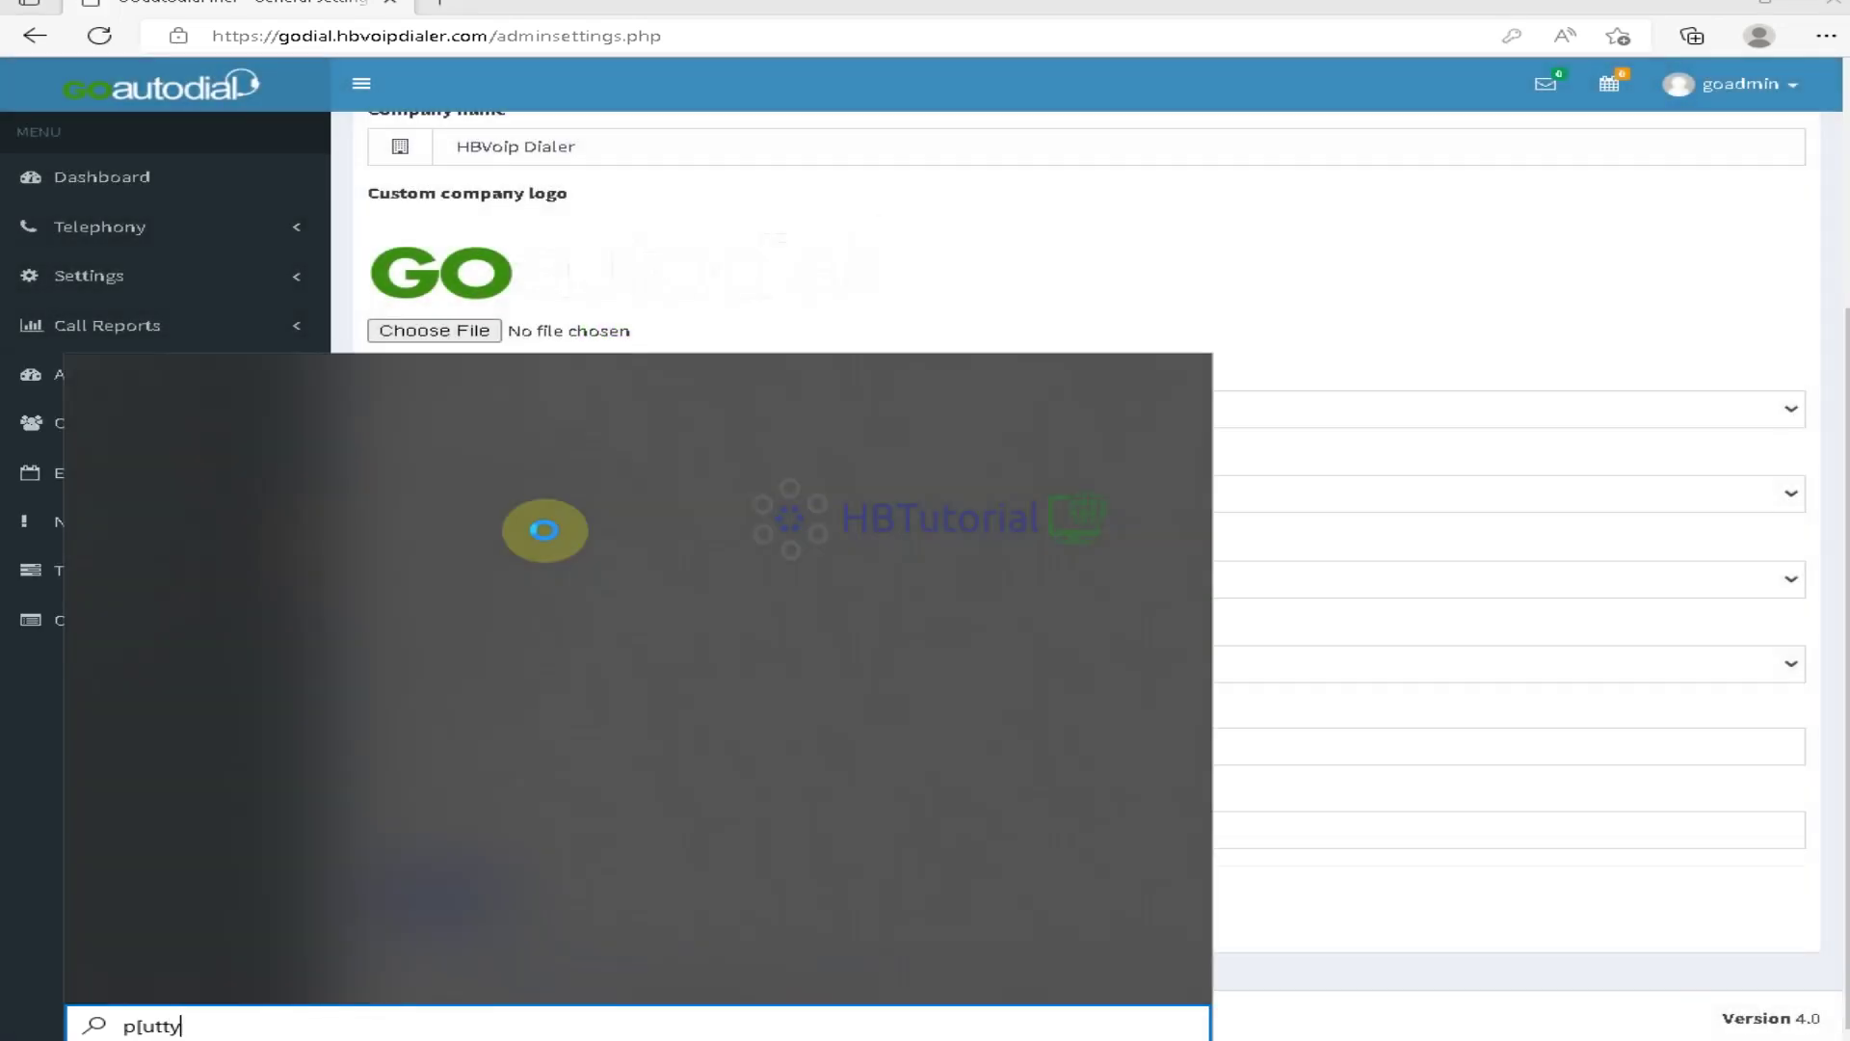
pyautogui.press('Return')
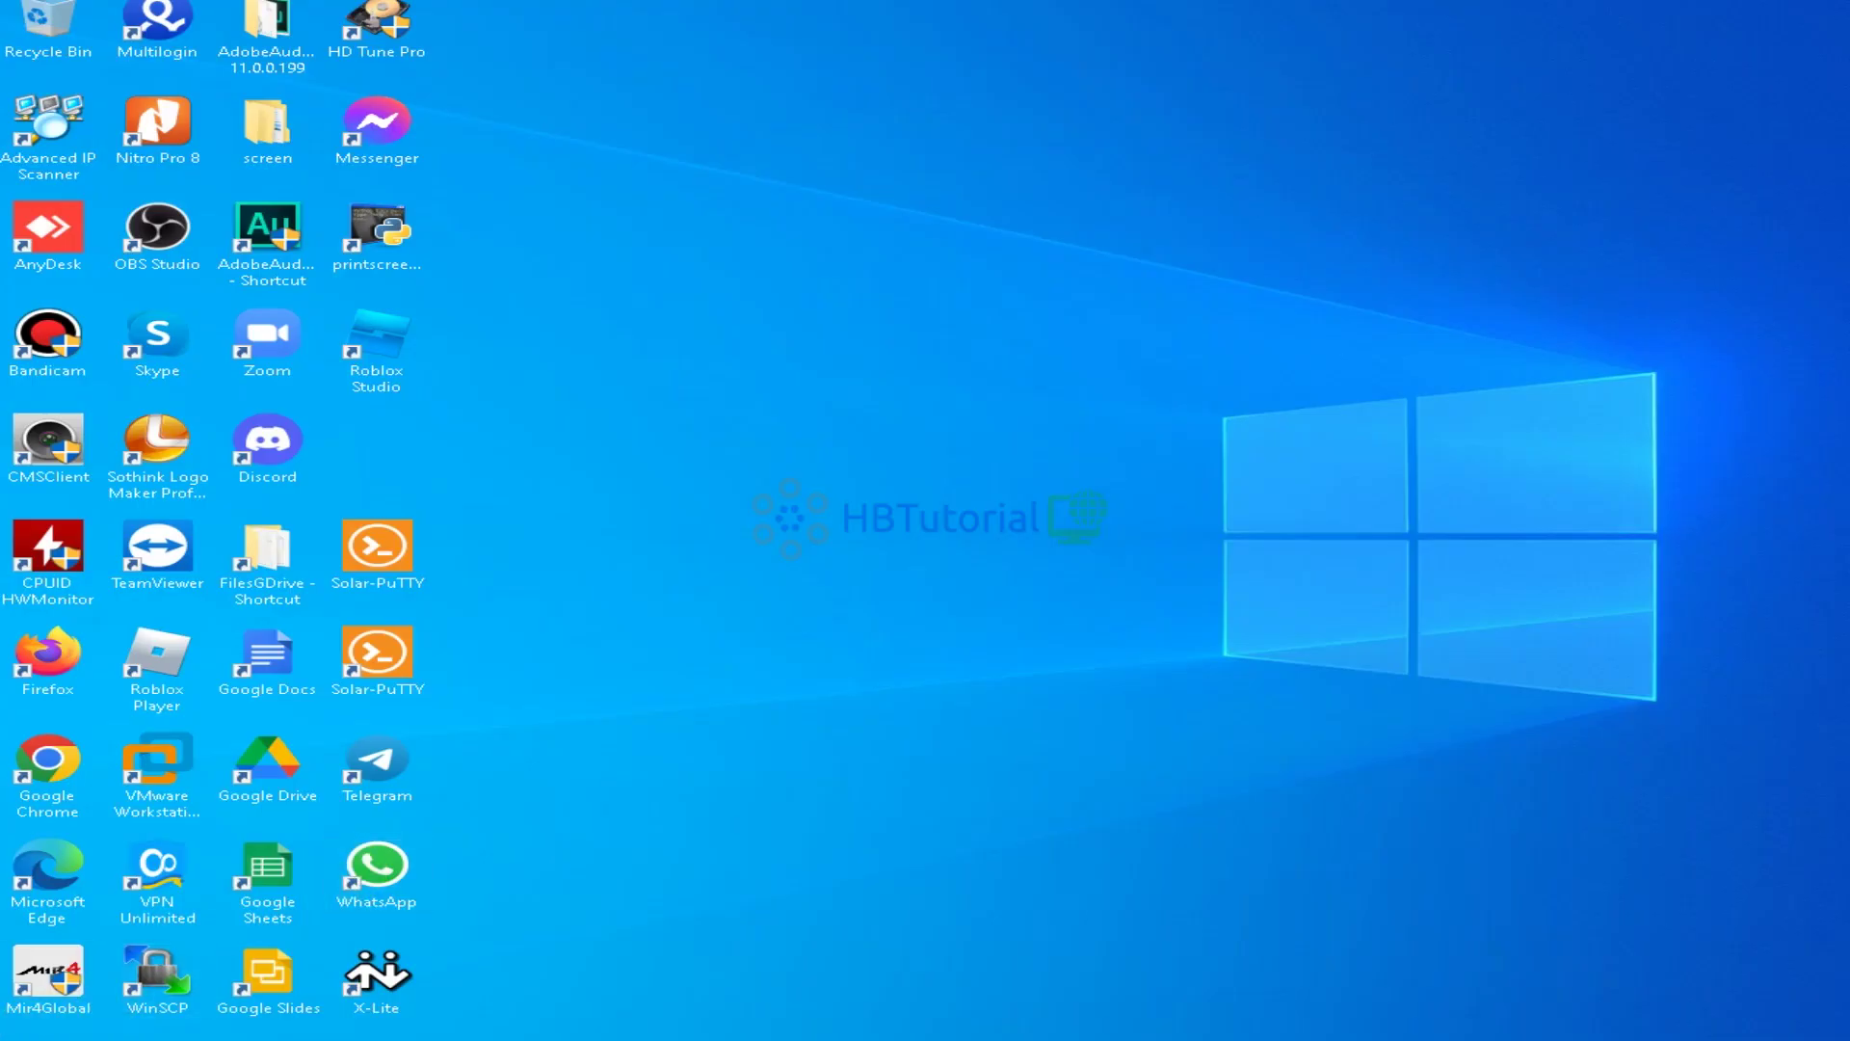
pyautogui.press('super')
pyautogui.press('super')
pyautogui.press('super')
pyautogui.write('putty')
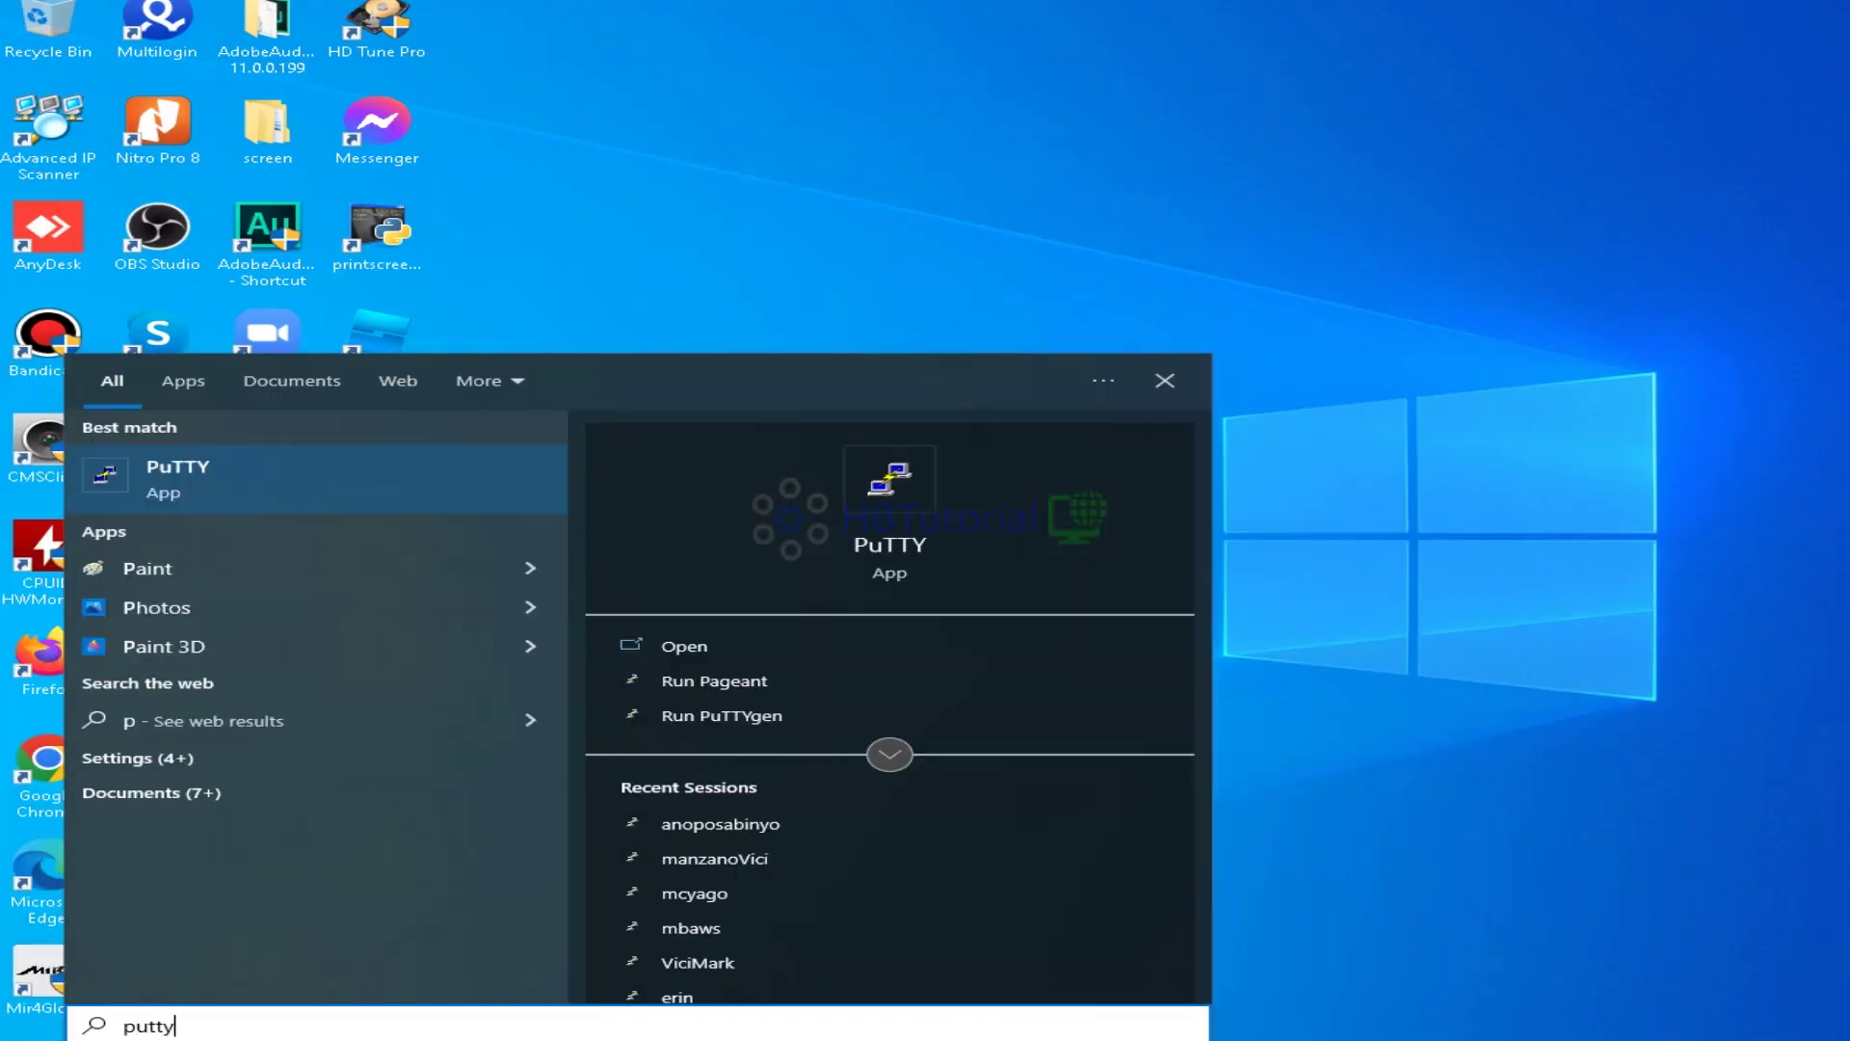
pyautogui.write('\\')
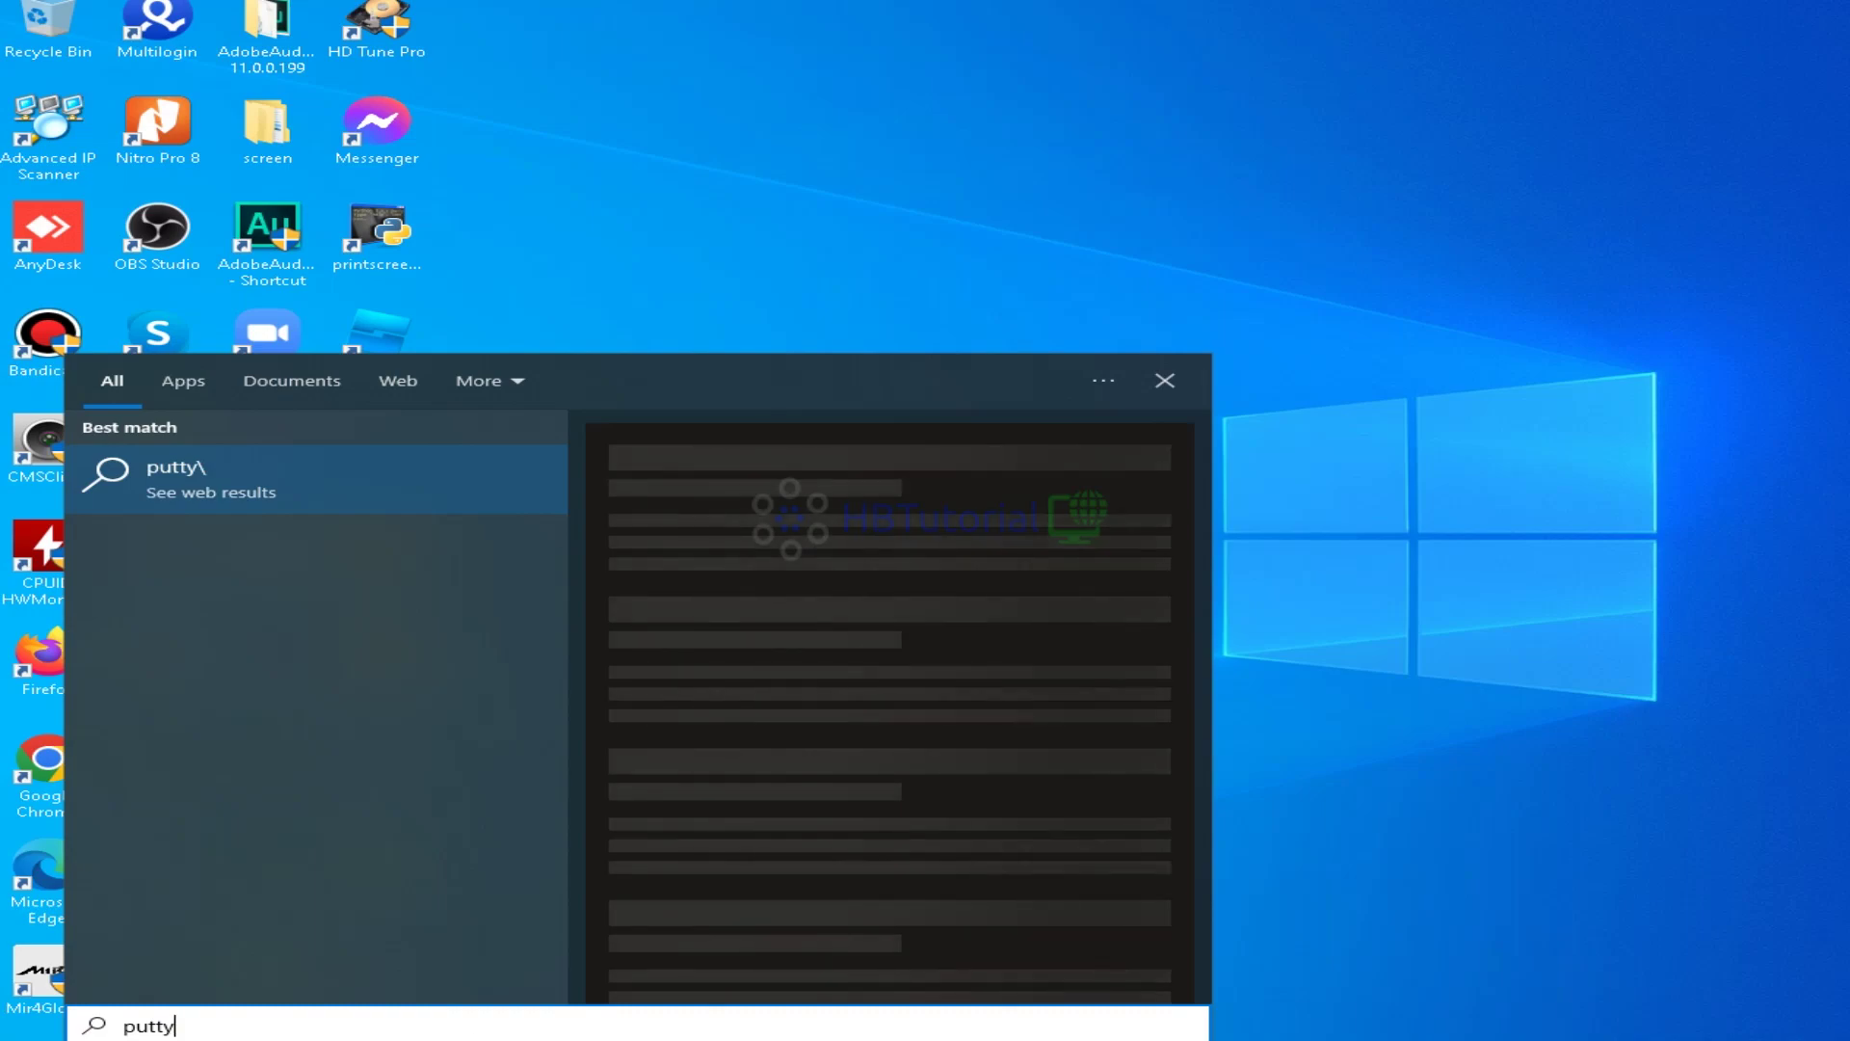
pyautogui.press('Return')
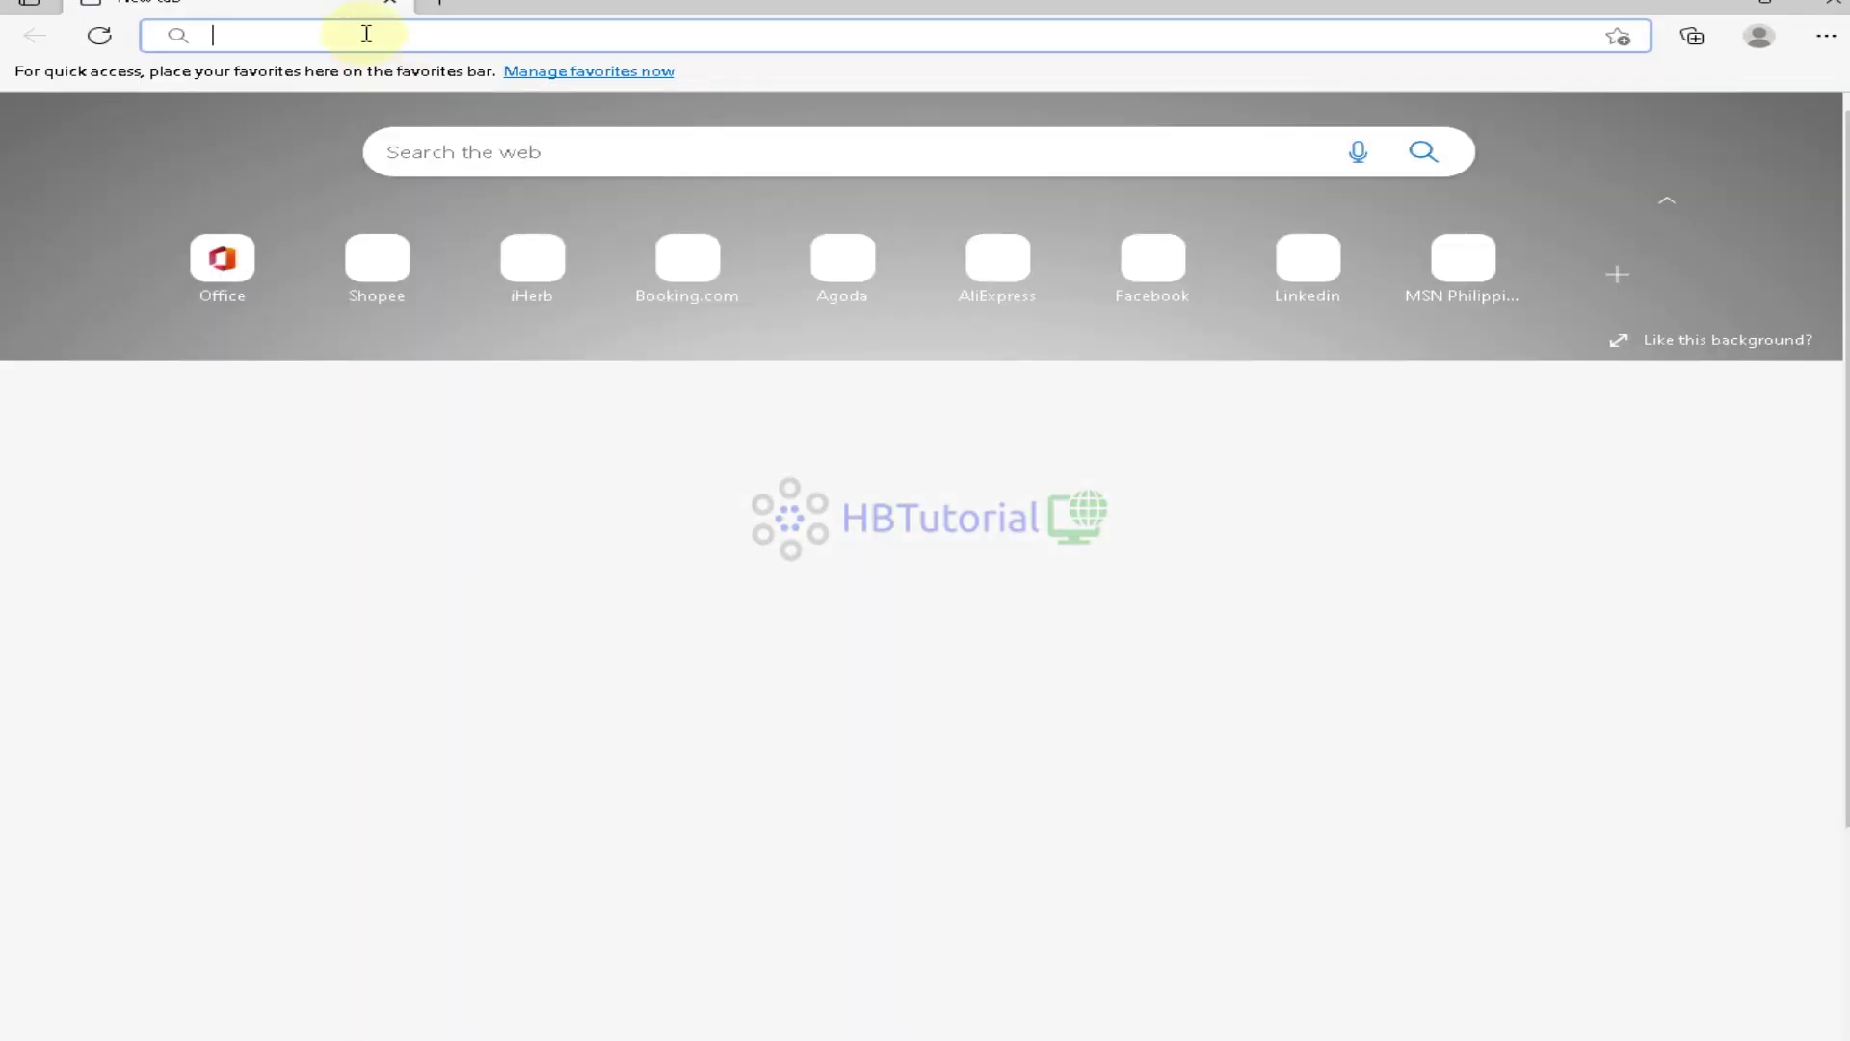
pyautogui.write('go')
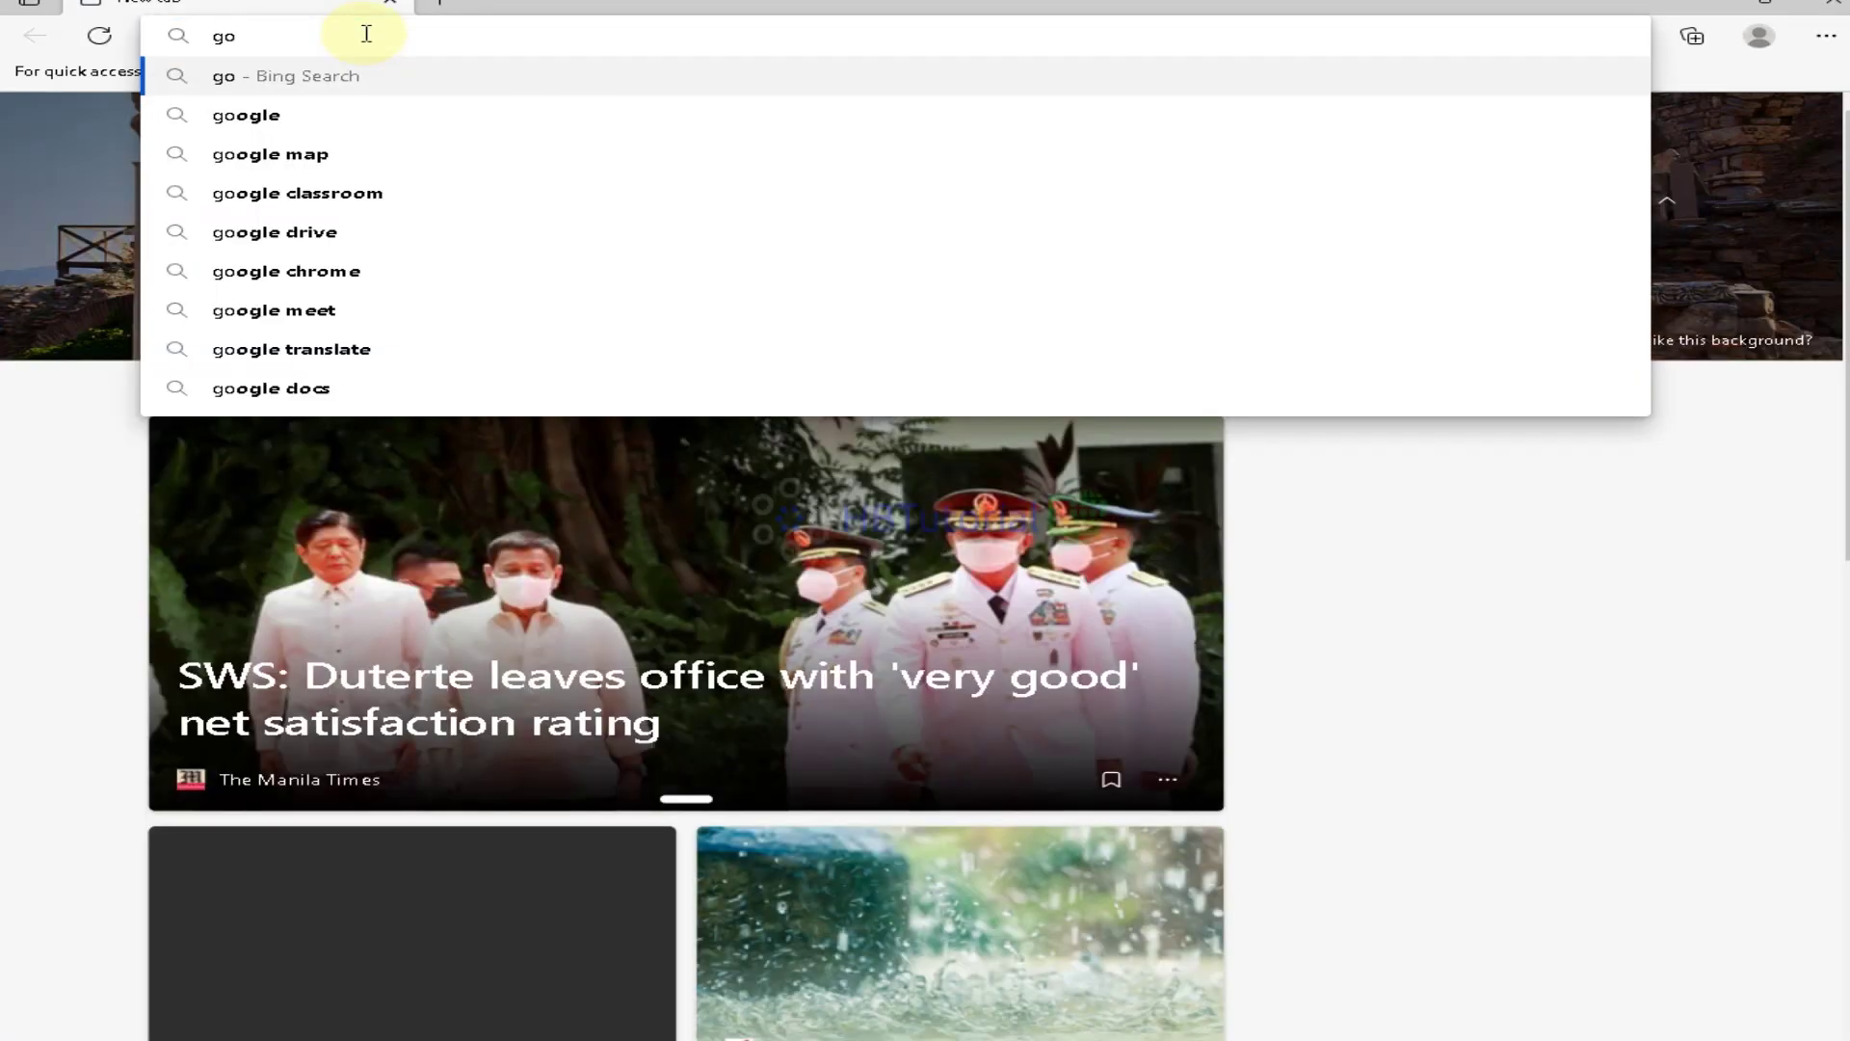
pyautogui.write('dial')
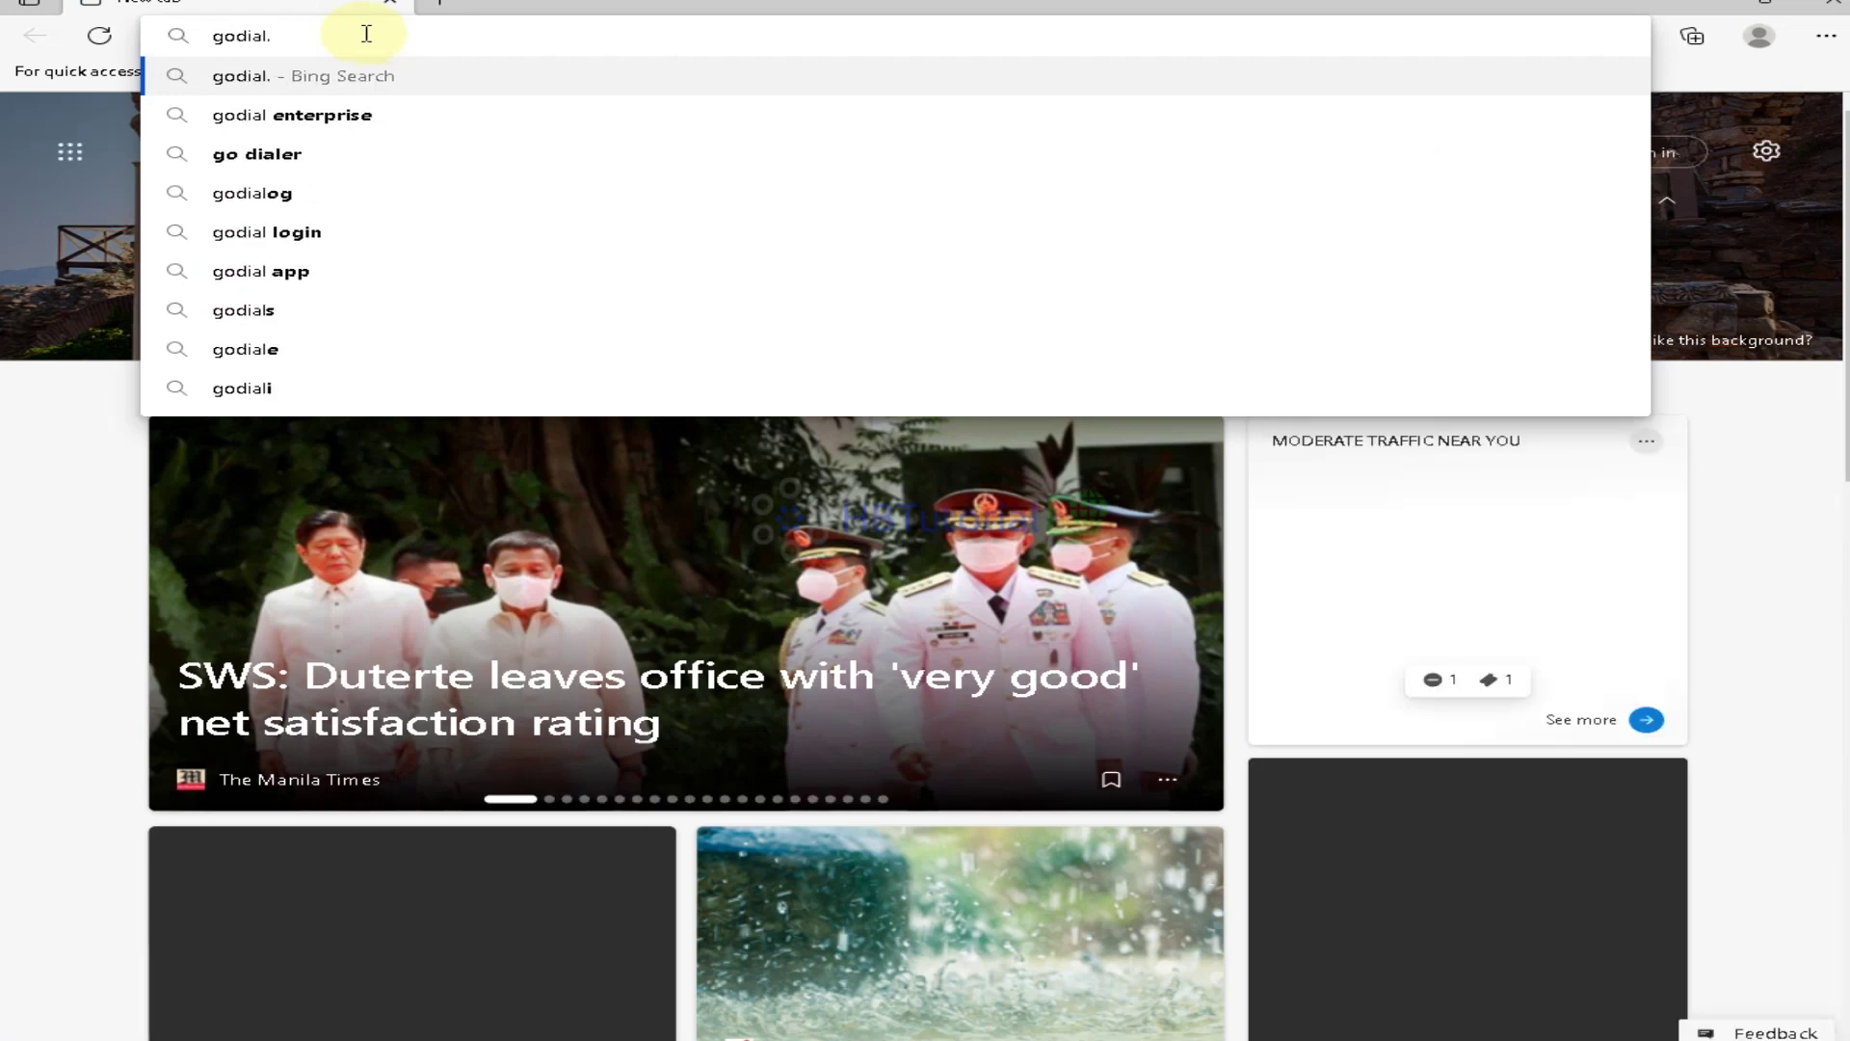
pyautogui.write('.hbvoip')
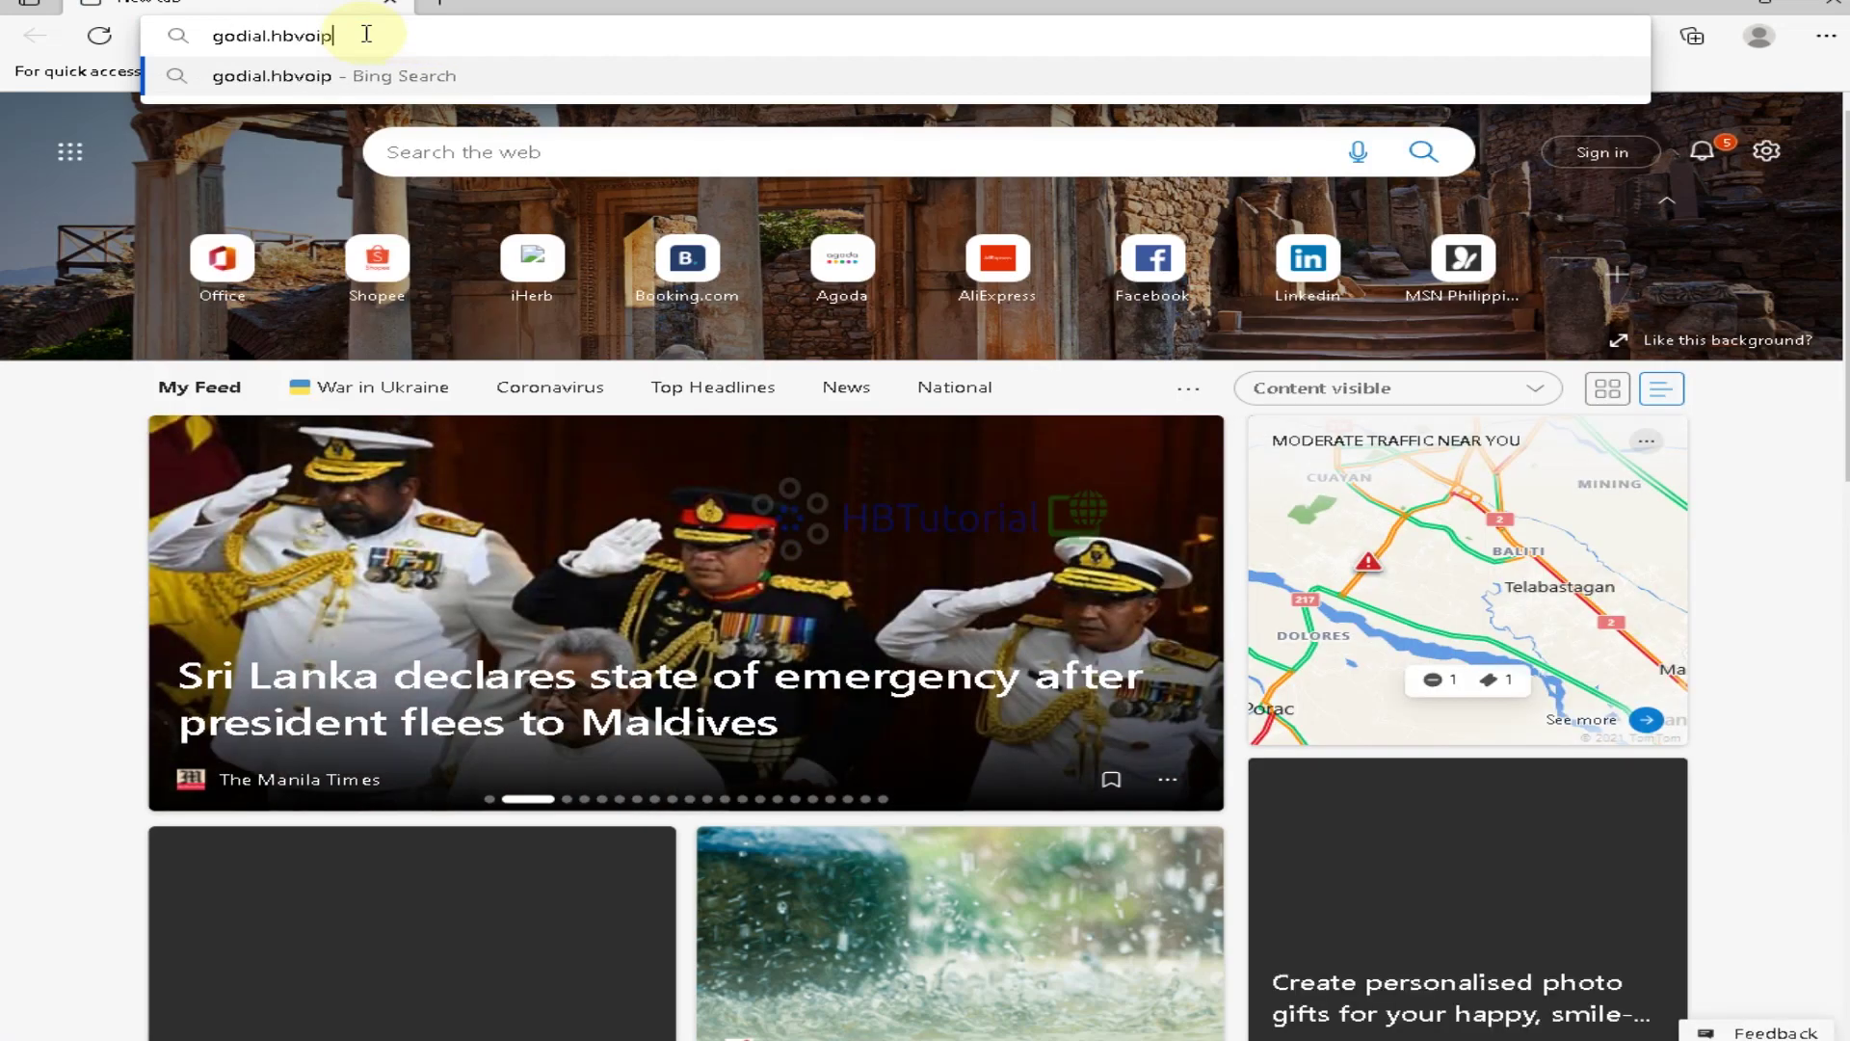
pyautogui.write('dialer.com')
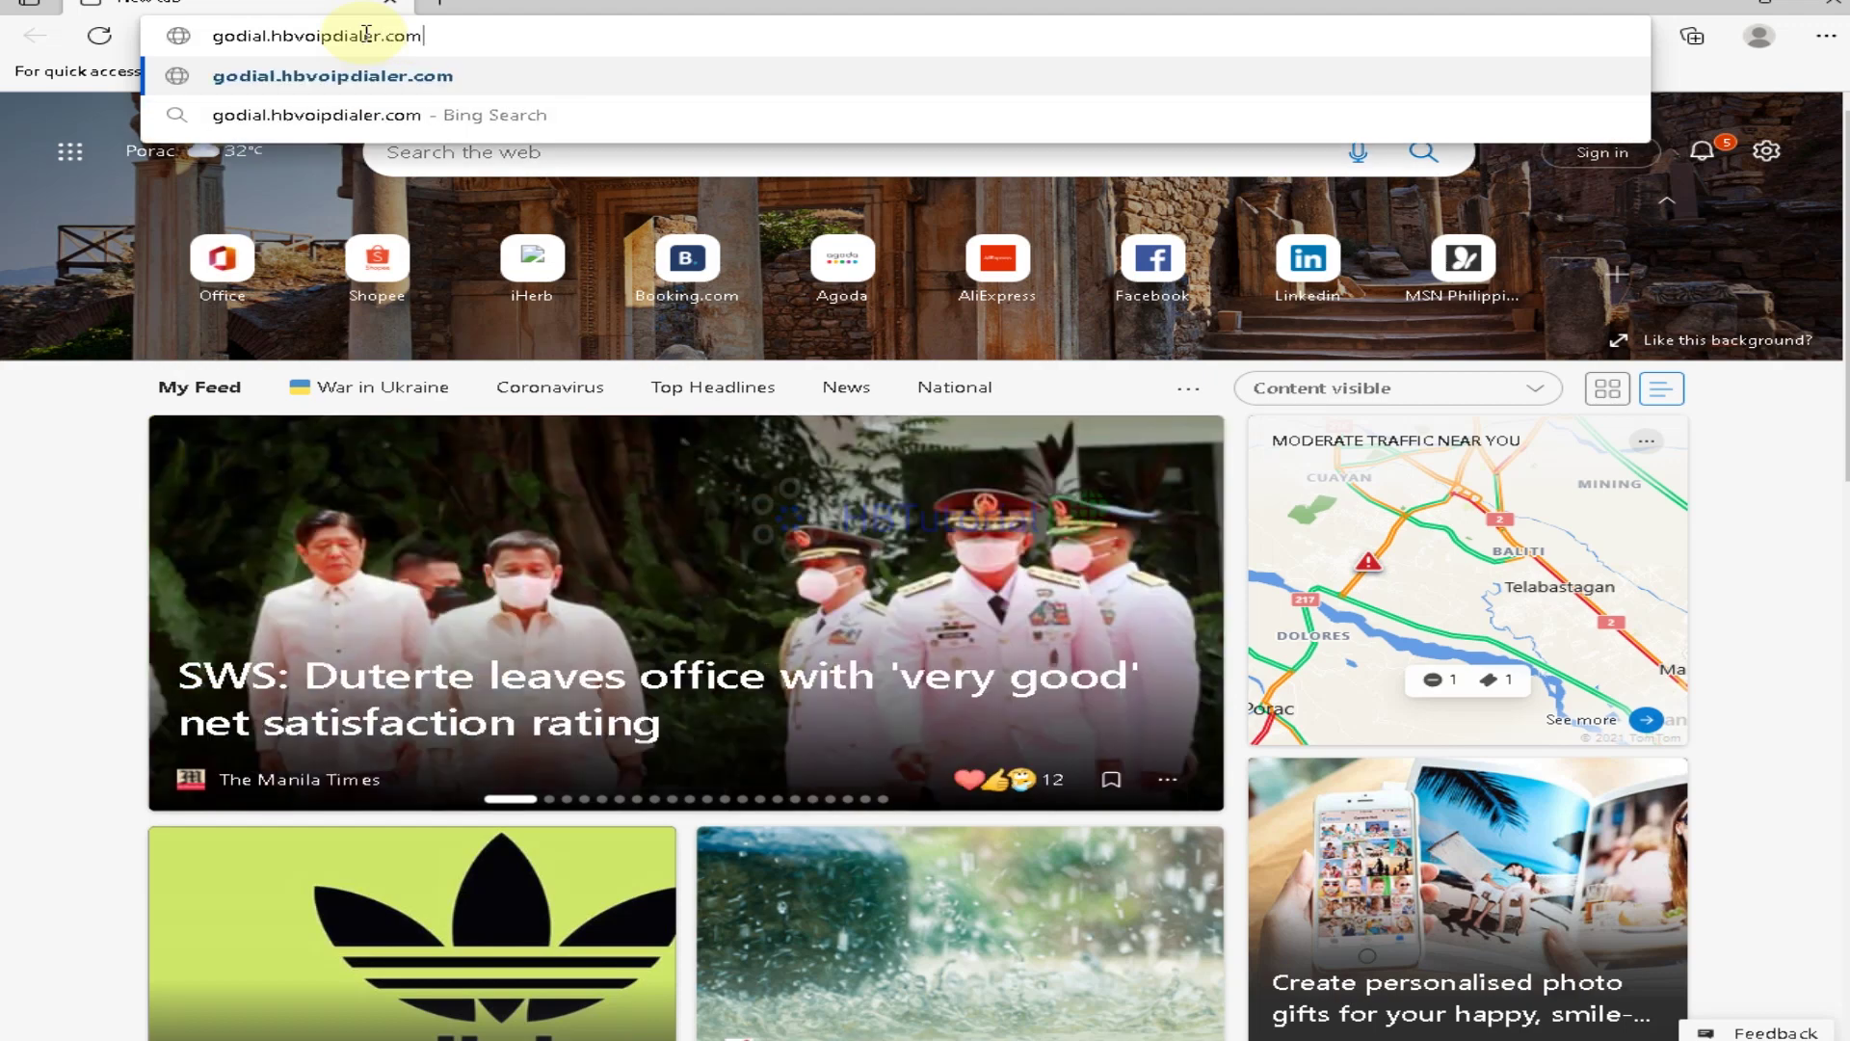
pyautogui.press('Return')
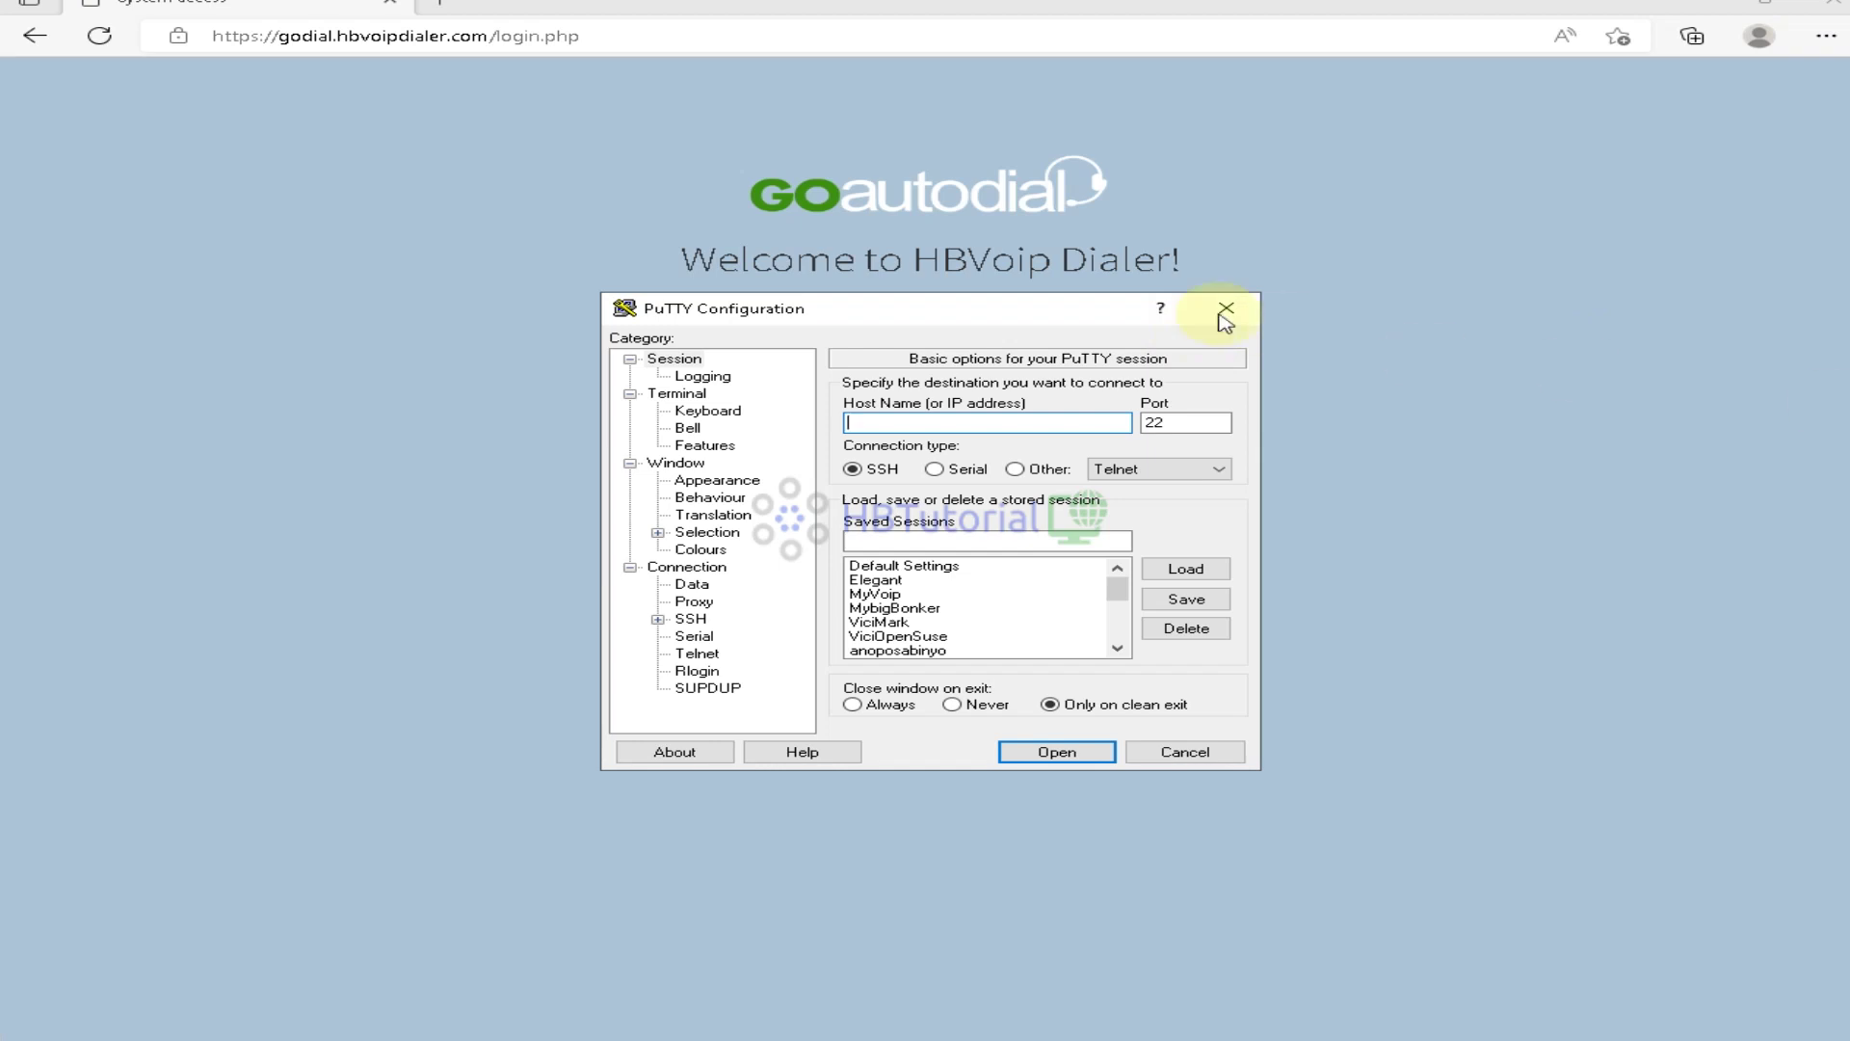
# Close PuTTY, sign in, and confirm the Dashboard clock reads 12:22 pm, matching Cluster Status
pyautogui.click(1226, 307)
pyautogui.click(825, 395)
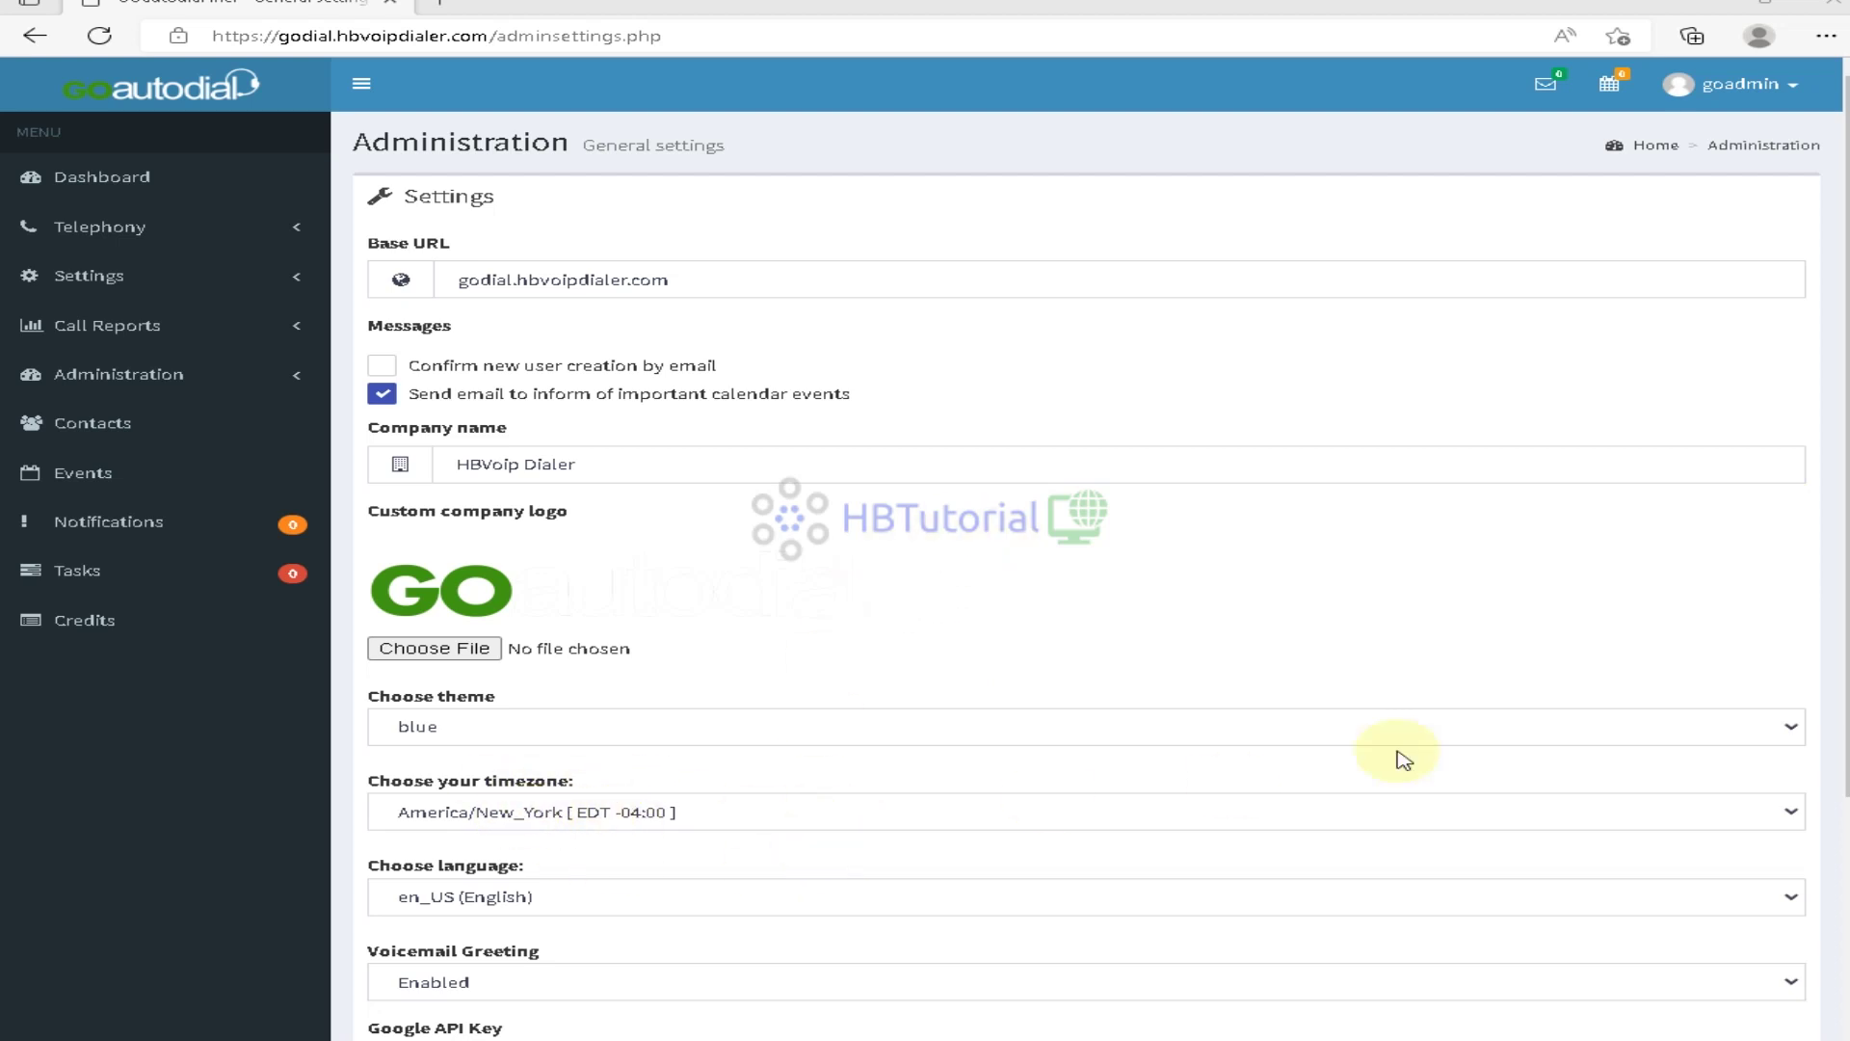
pyautogui.click(37, 177)
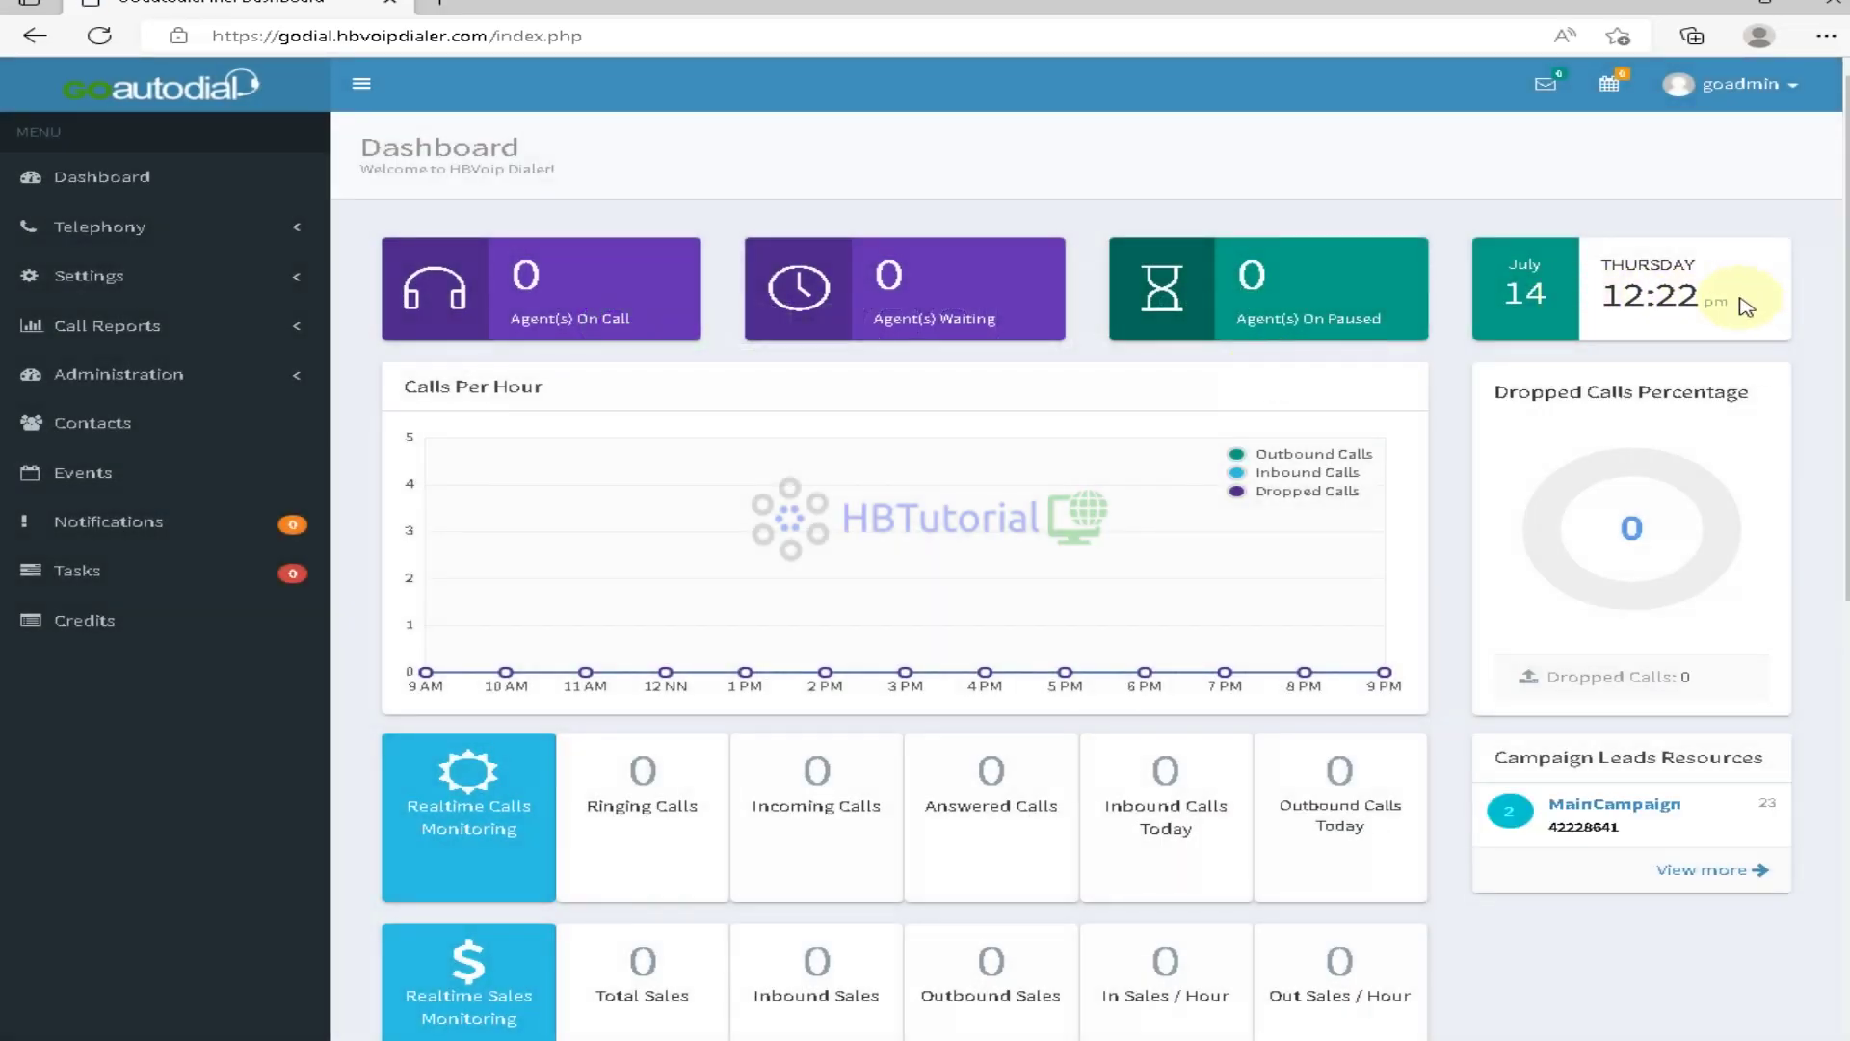
pyautogui.hotkey('ctrl', 'a')
pyautogui.scroll(-4, 1725, 309)
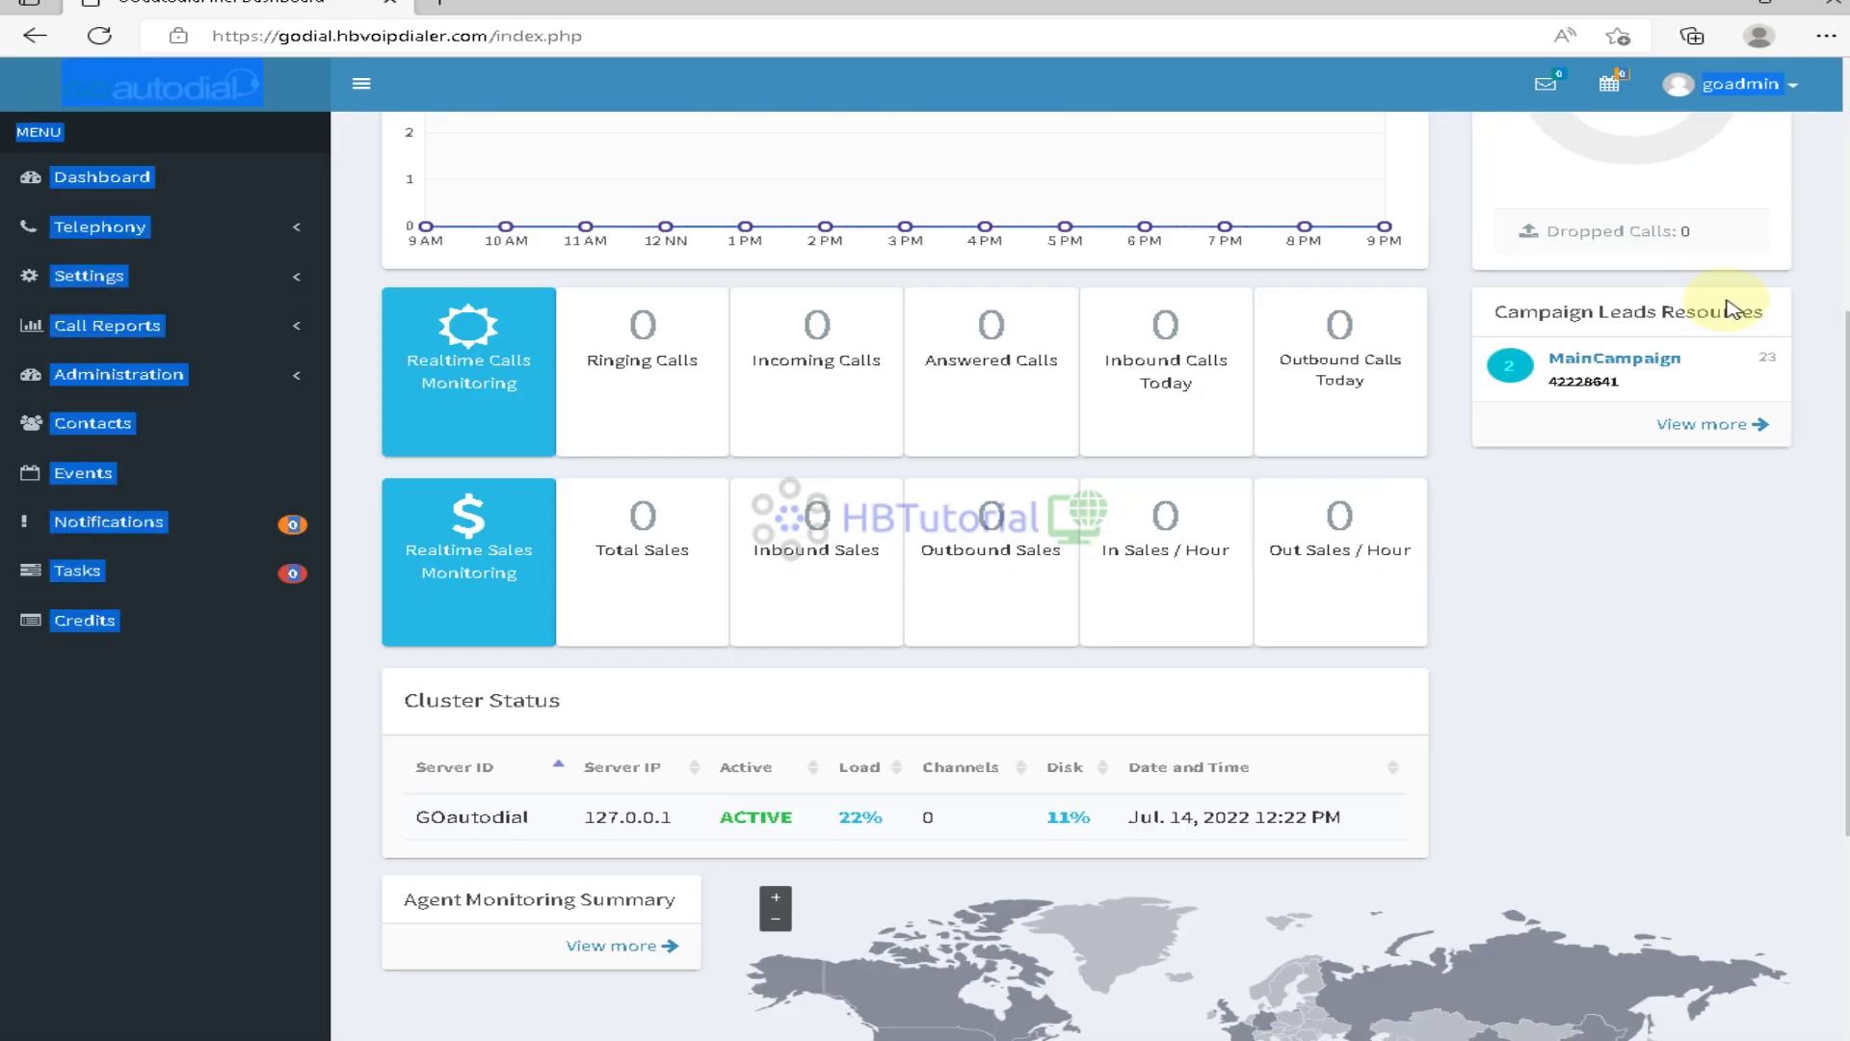
pyautogui.click(993, 820)
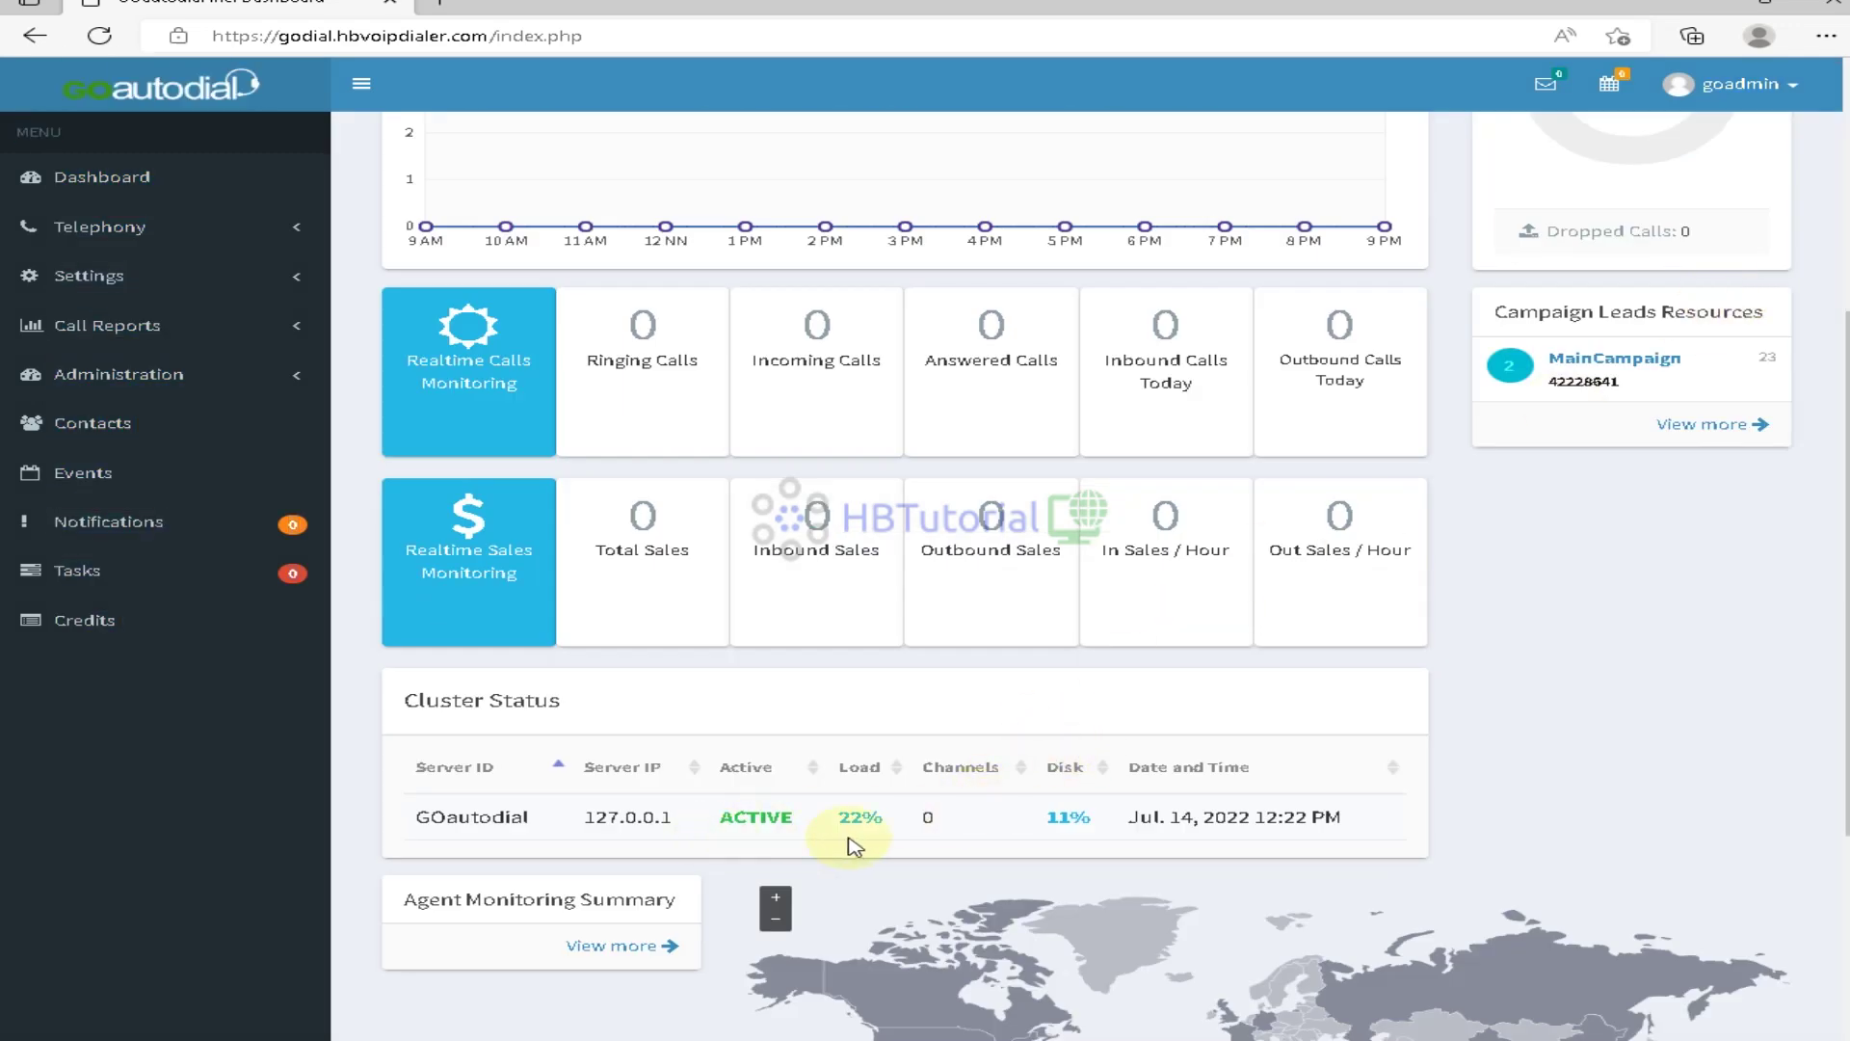
pyautogui.scroll(5, 702, 896)
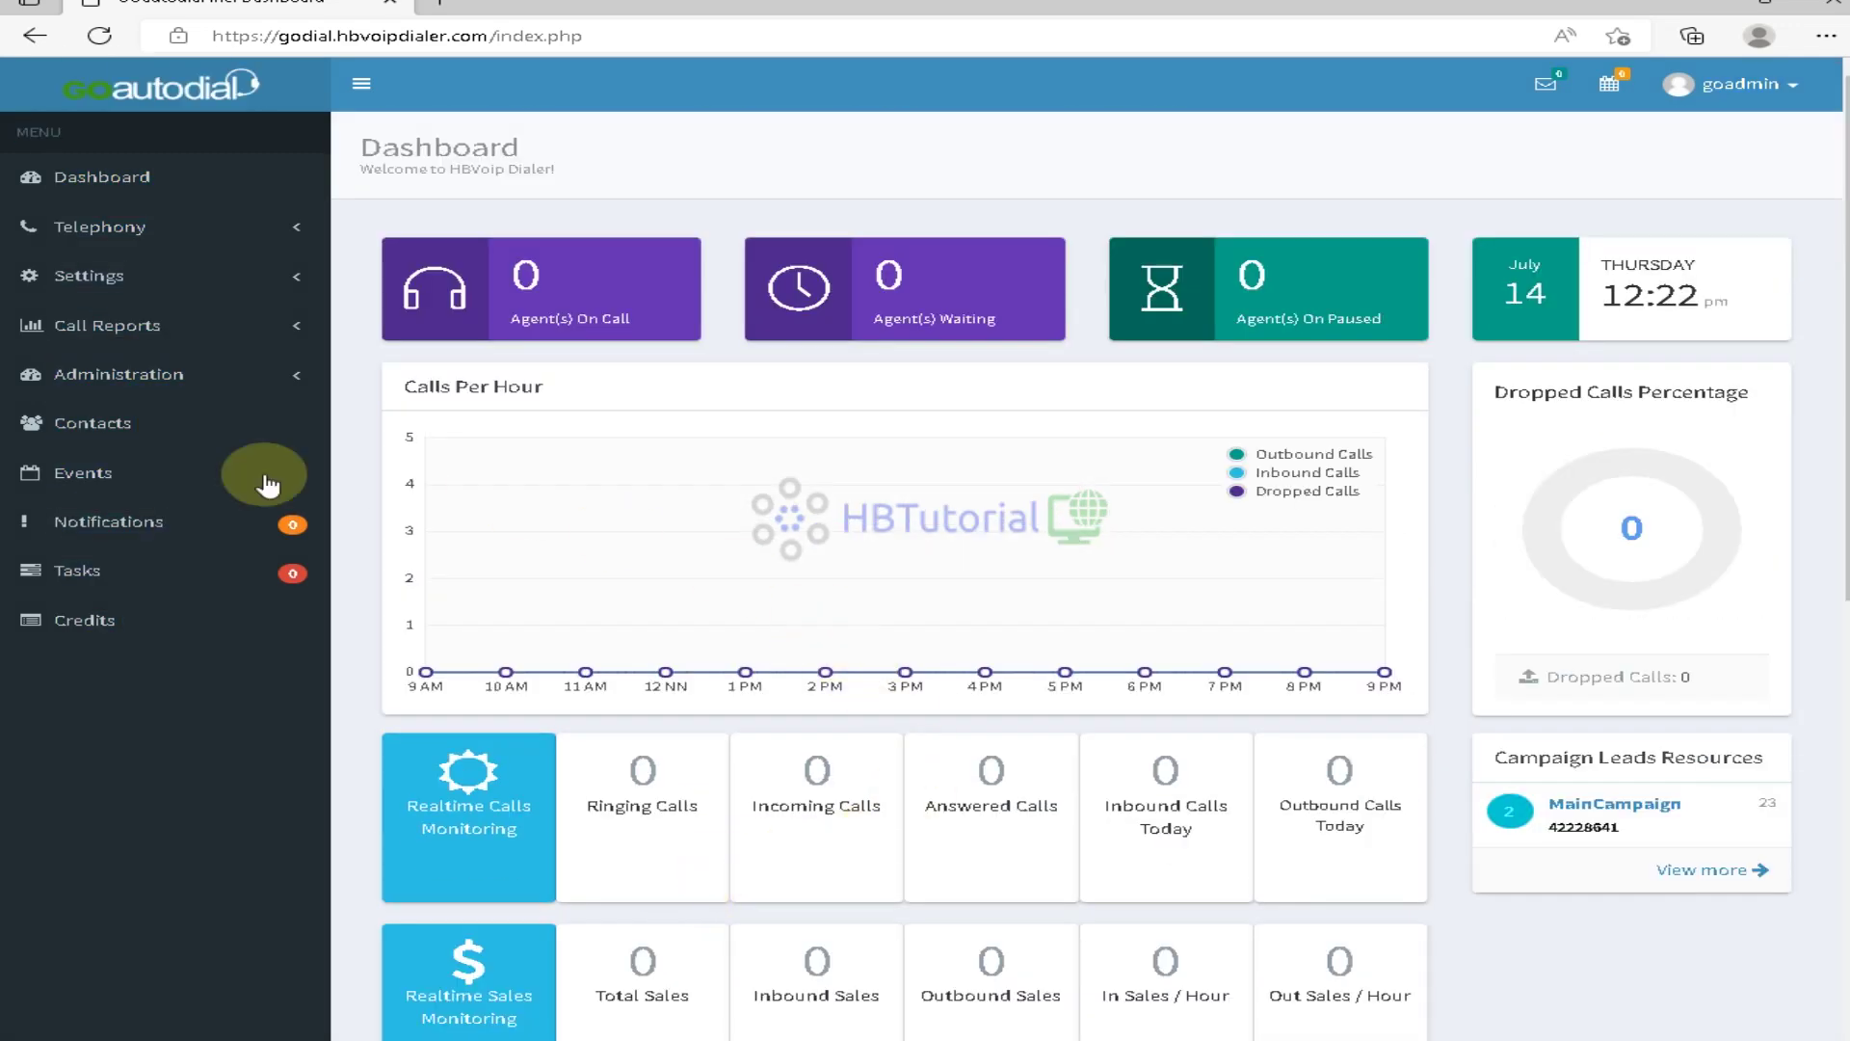
# Open a PuTTY SSH session to godial.hbvoipdialer.com and log in as root
pyautogui.click(861, 1039)
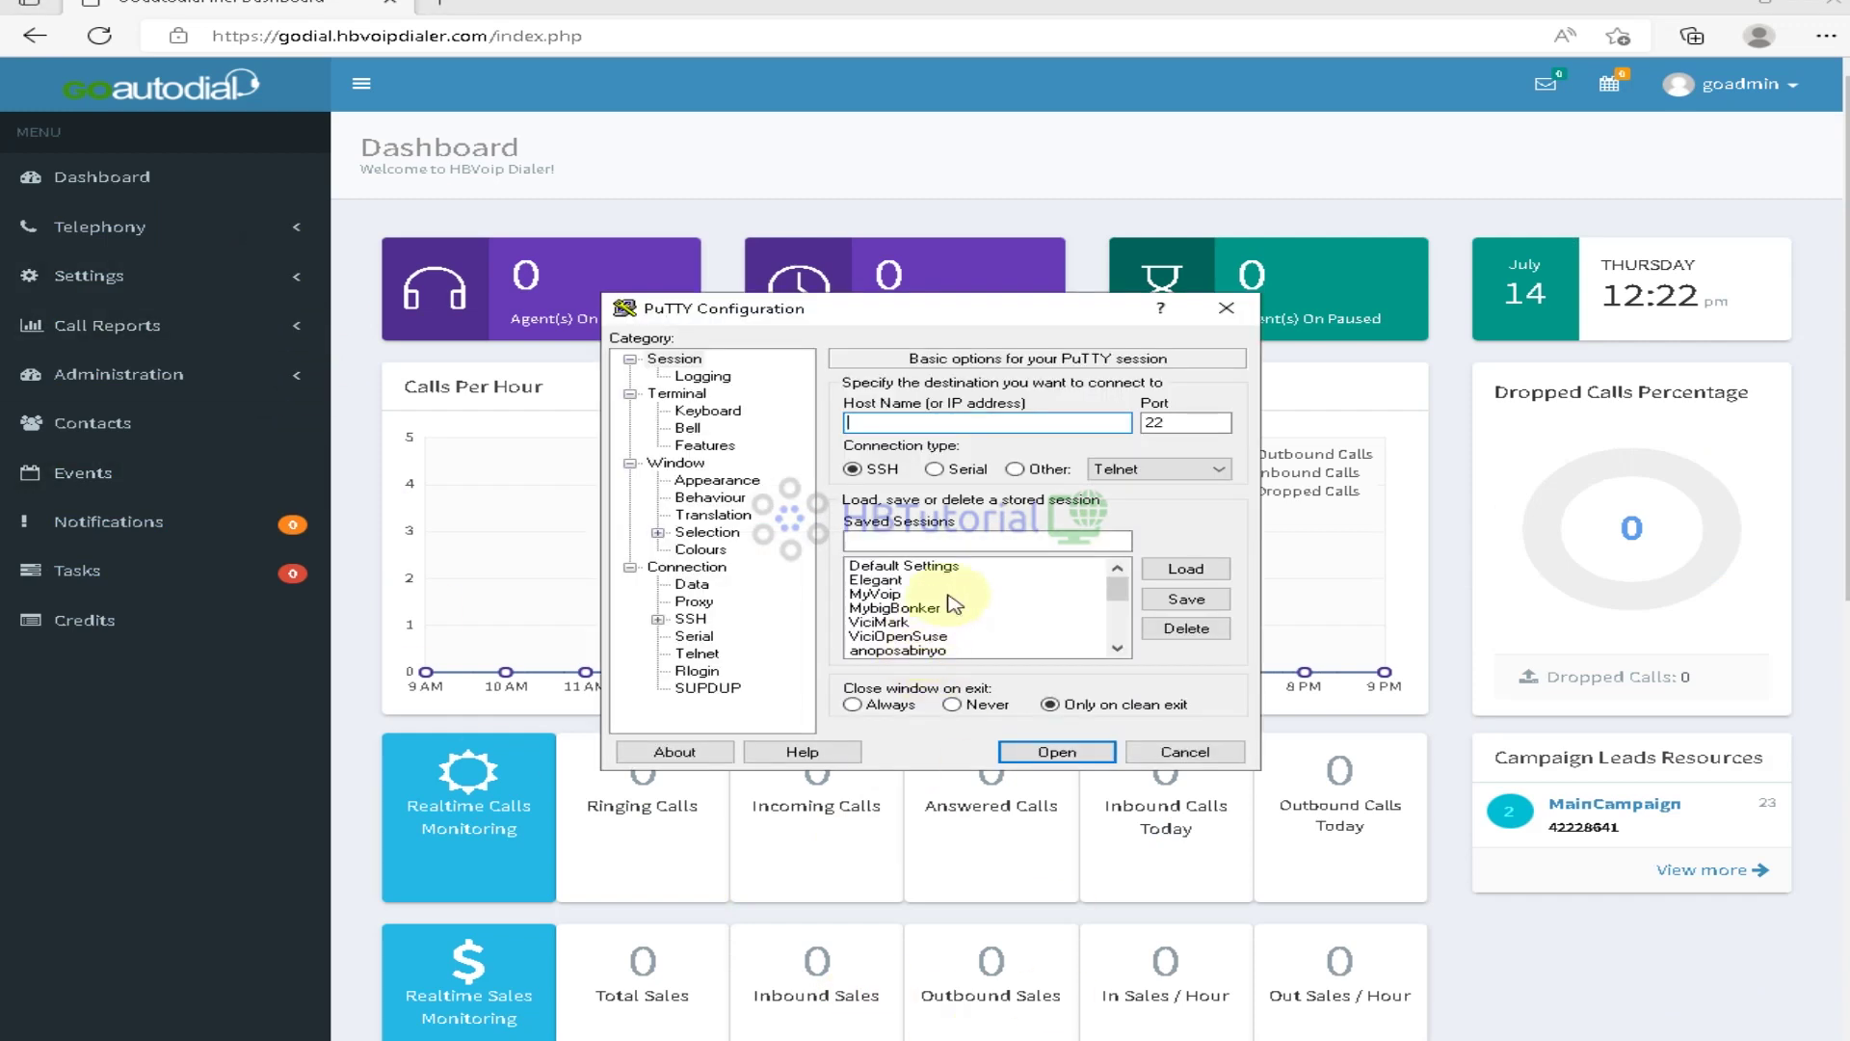
pyautogui.write('godial.')
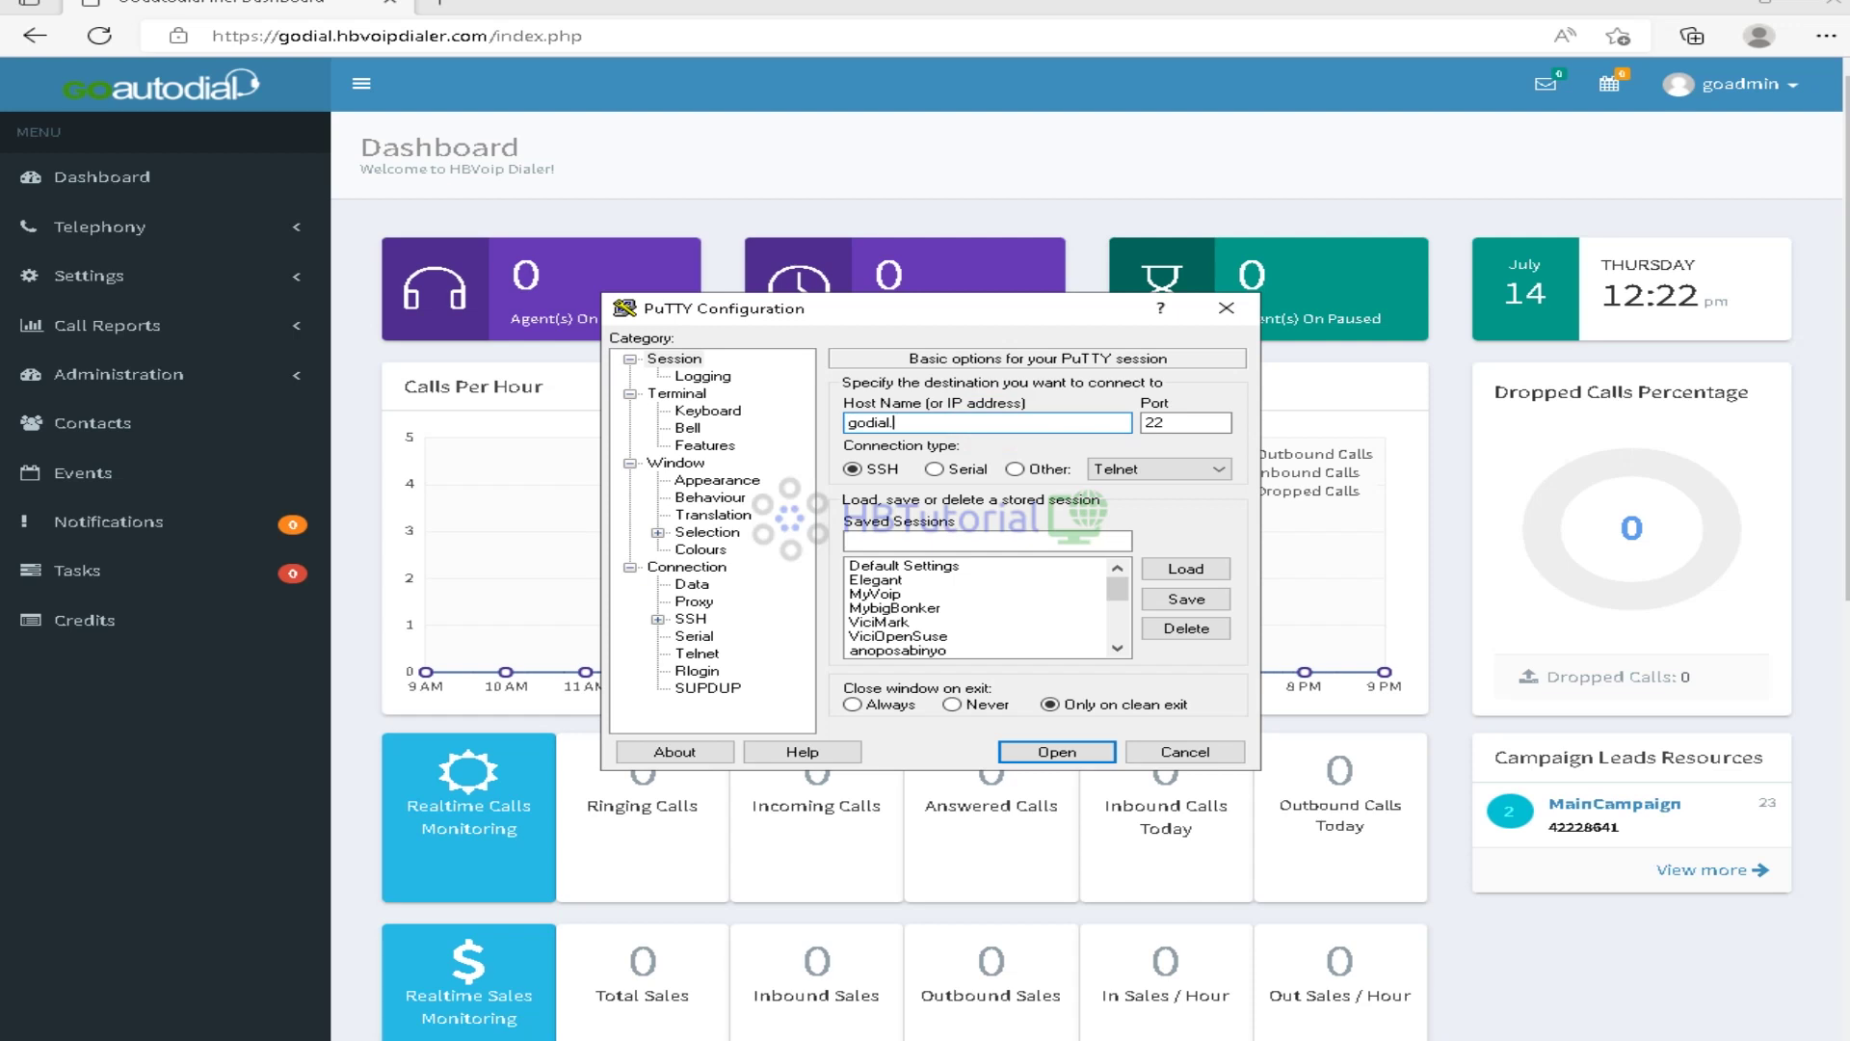
pyautogui.write('hbvoip')
pyautogui.press('BackSpace')
pyautogui.press('BackSpace')
pyautogui.press('BackSpace')
pyautogui.press('BackSpace')
pyautogui.write('voipdialer.cvom')
pyautogui.press('BackSpace')
pyautogui.press('BackSpace')
pyautogui.press('BackSpace')
pyautogui.write('om')
pyautogui.press('Return')
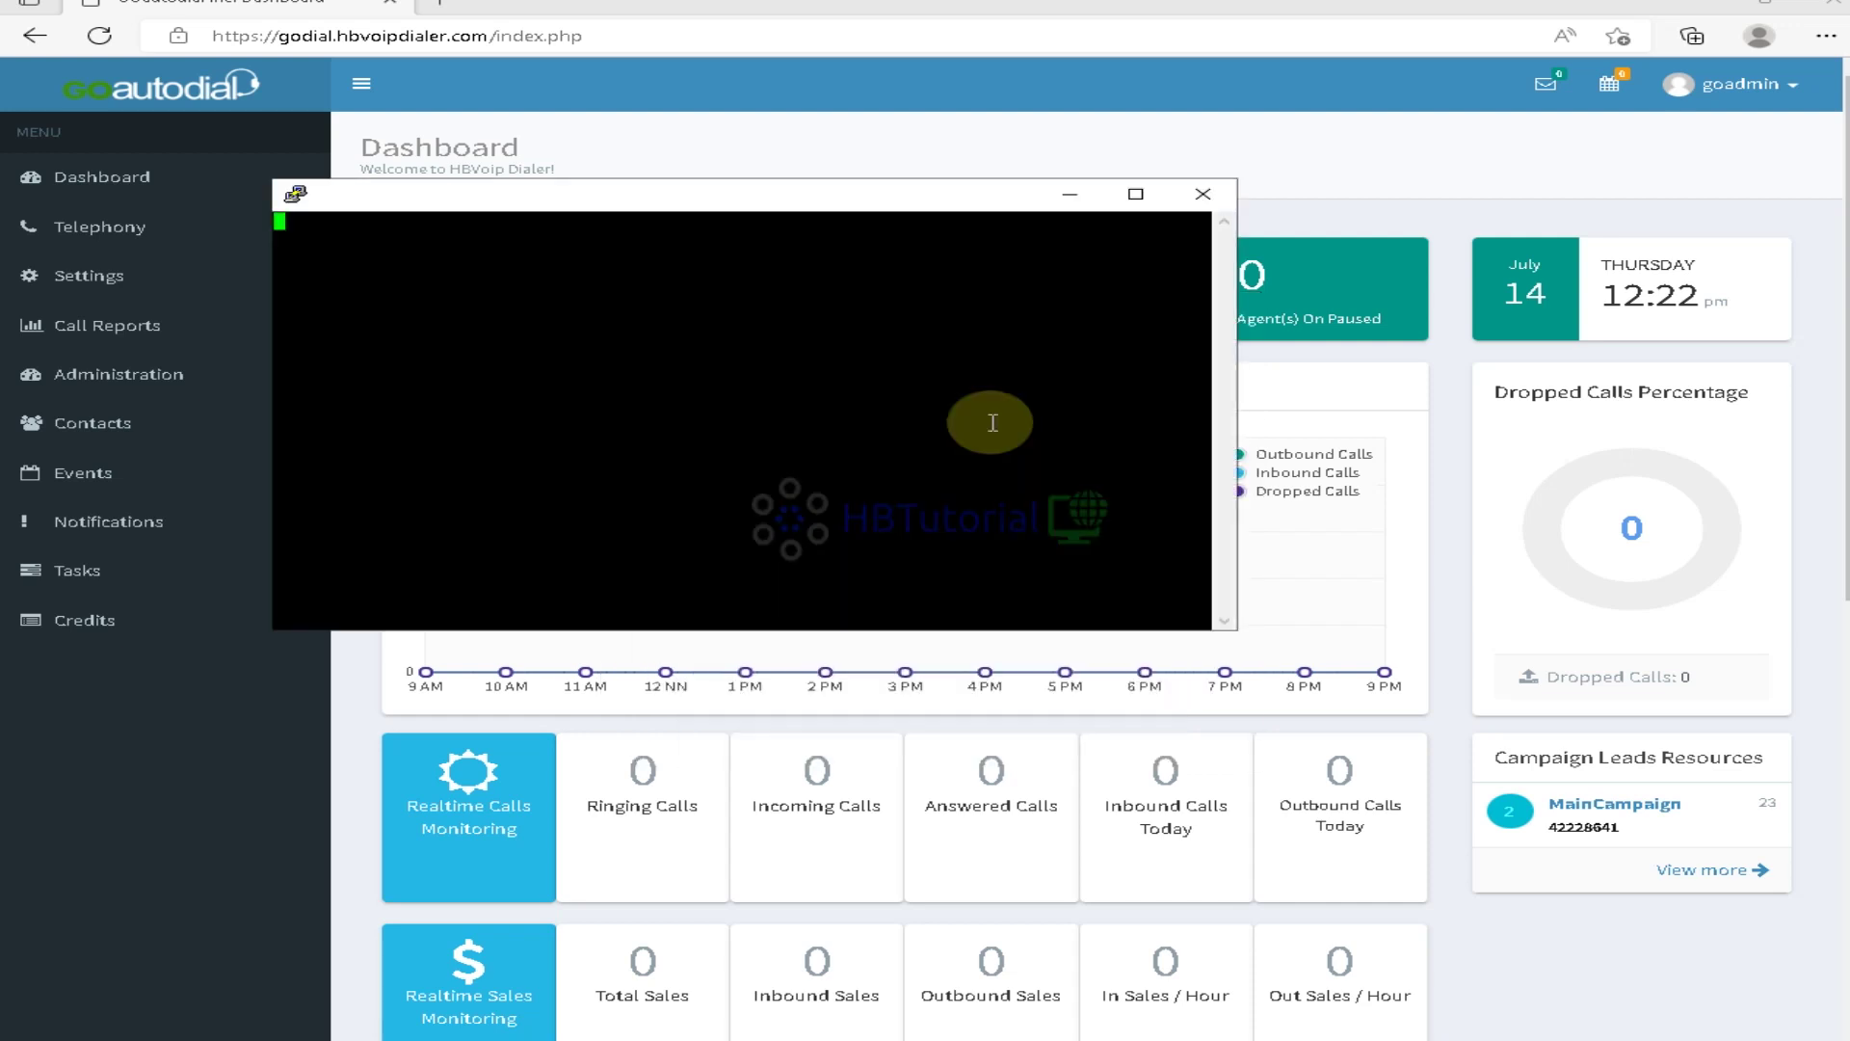
pyautogui.click(465, 260)
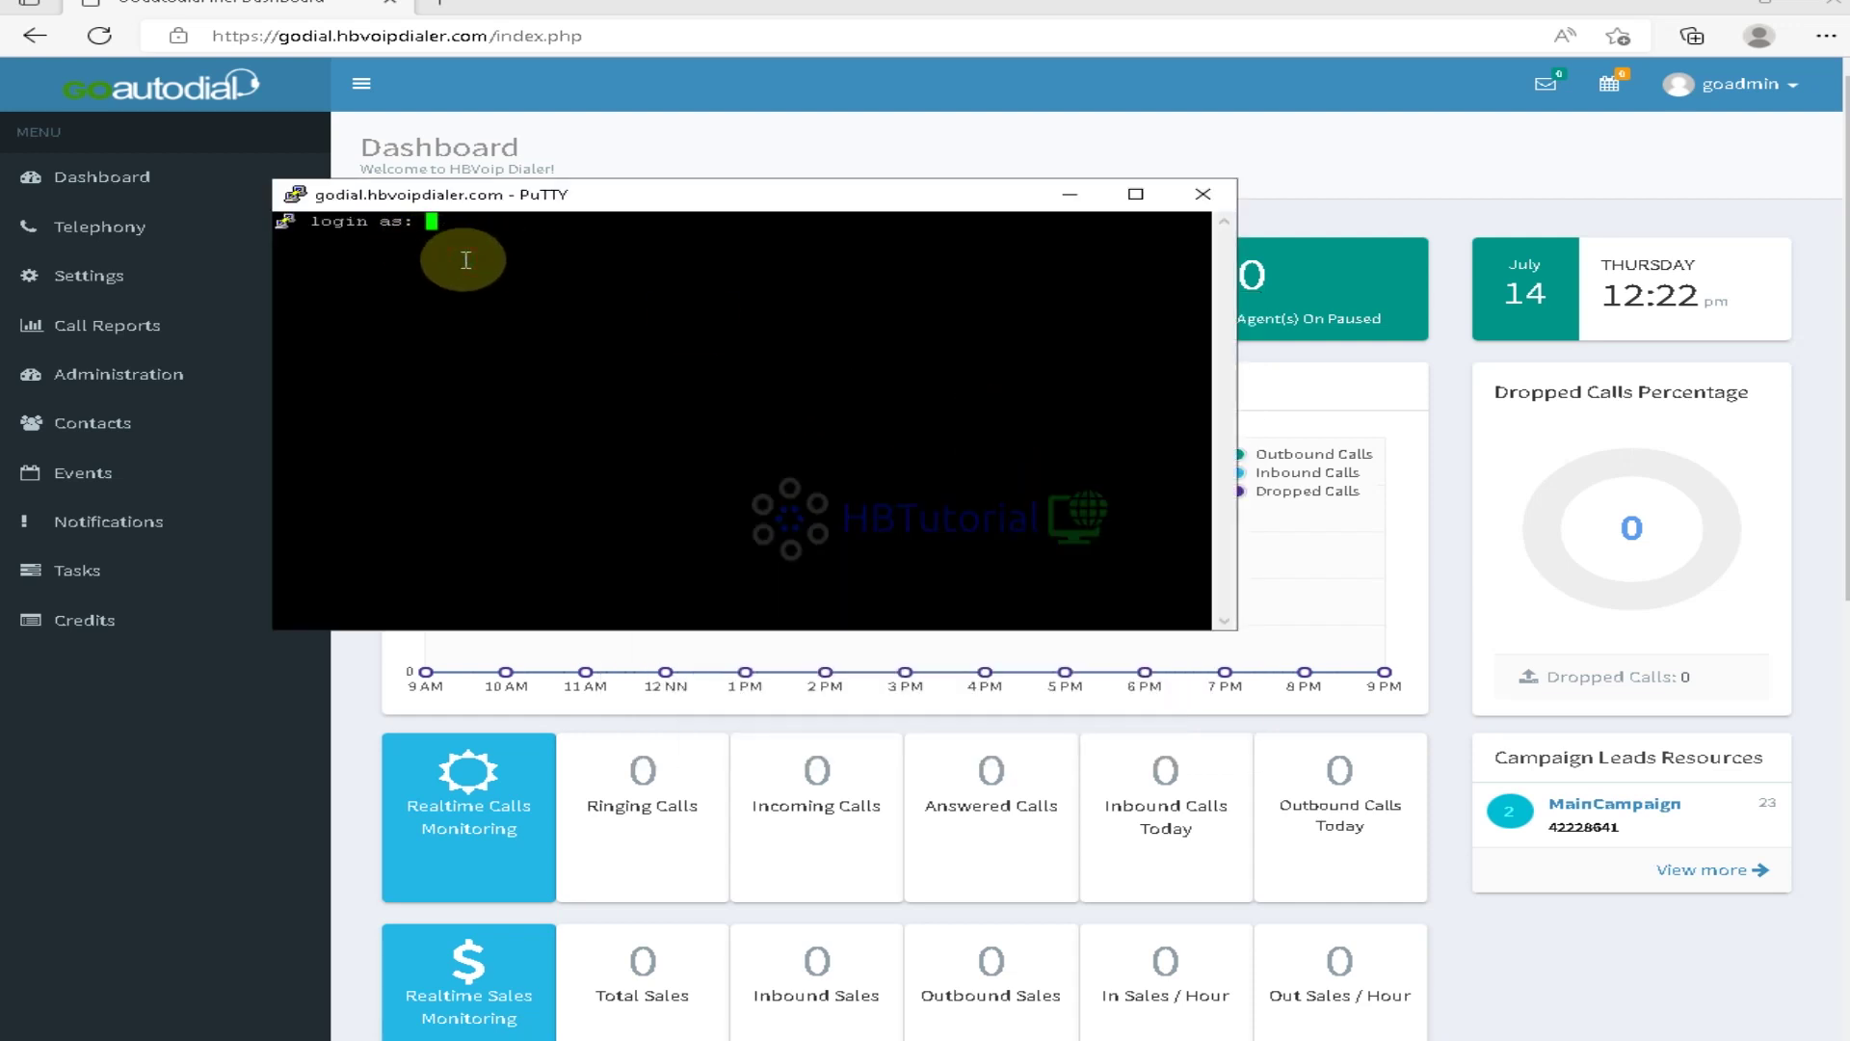
pyautogui.write('root')
pyautogui.press('Return')
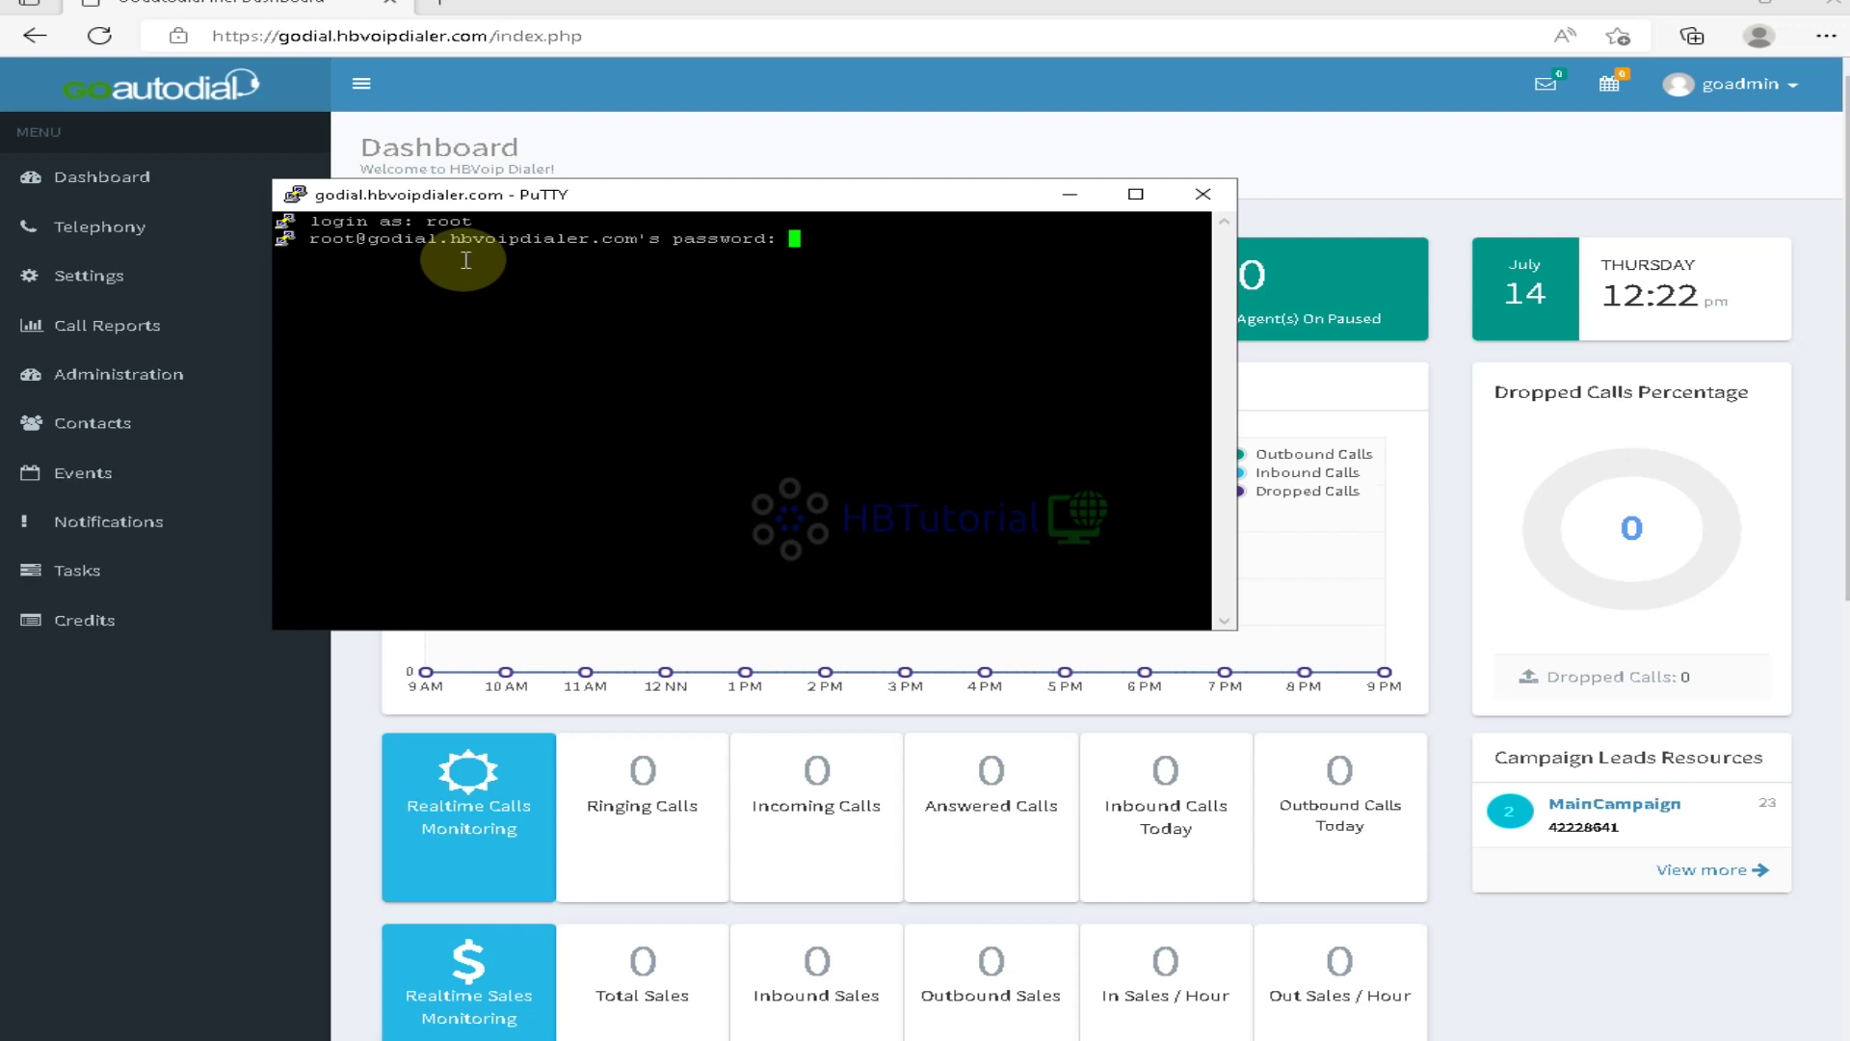
pyautogui.press('Return')
# Resize the PuTTY terminal window to fill the screen
pyautogui.moveTo(274, 180); pyautogui.dragTo(37, 24)
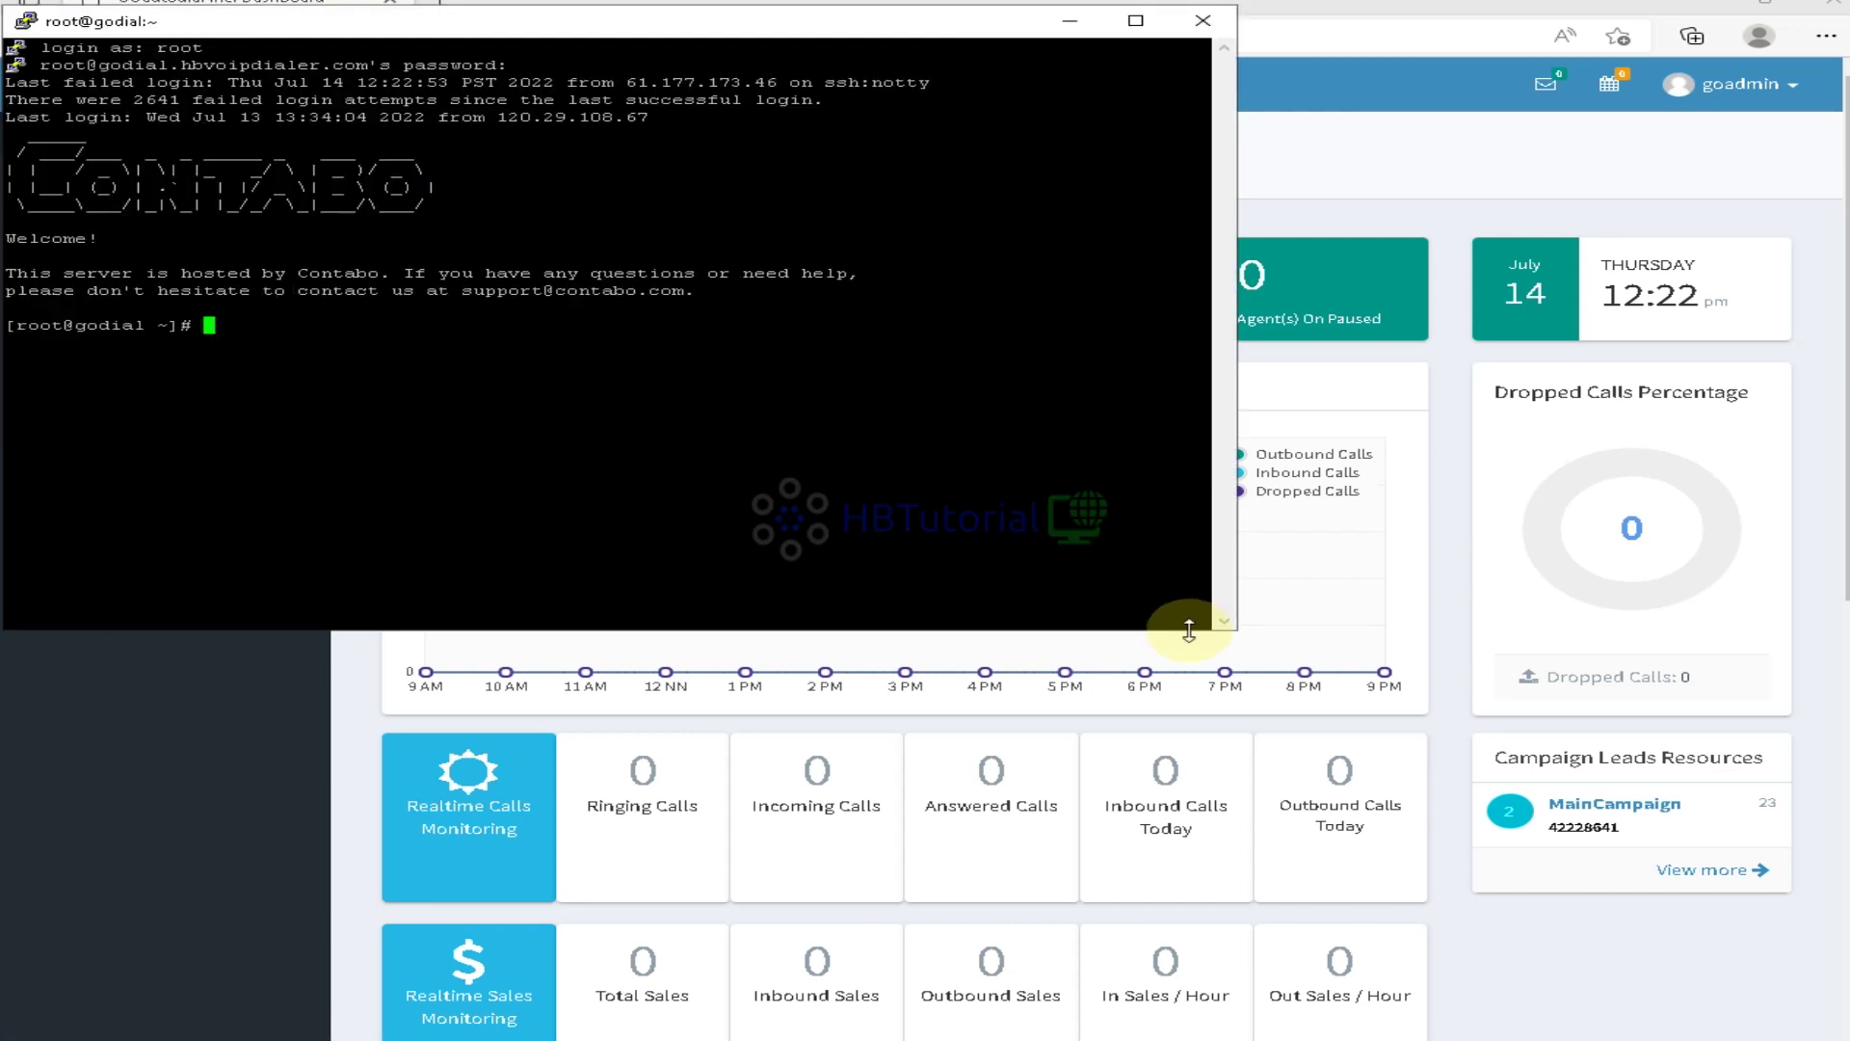
pyautogui.moveTo(1235, 633); pyautogui.dragTo(1840, 1031)
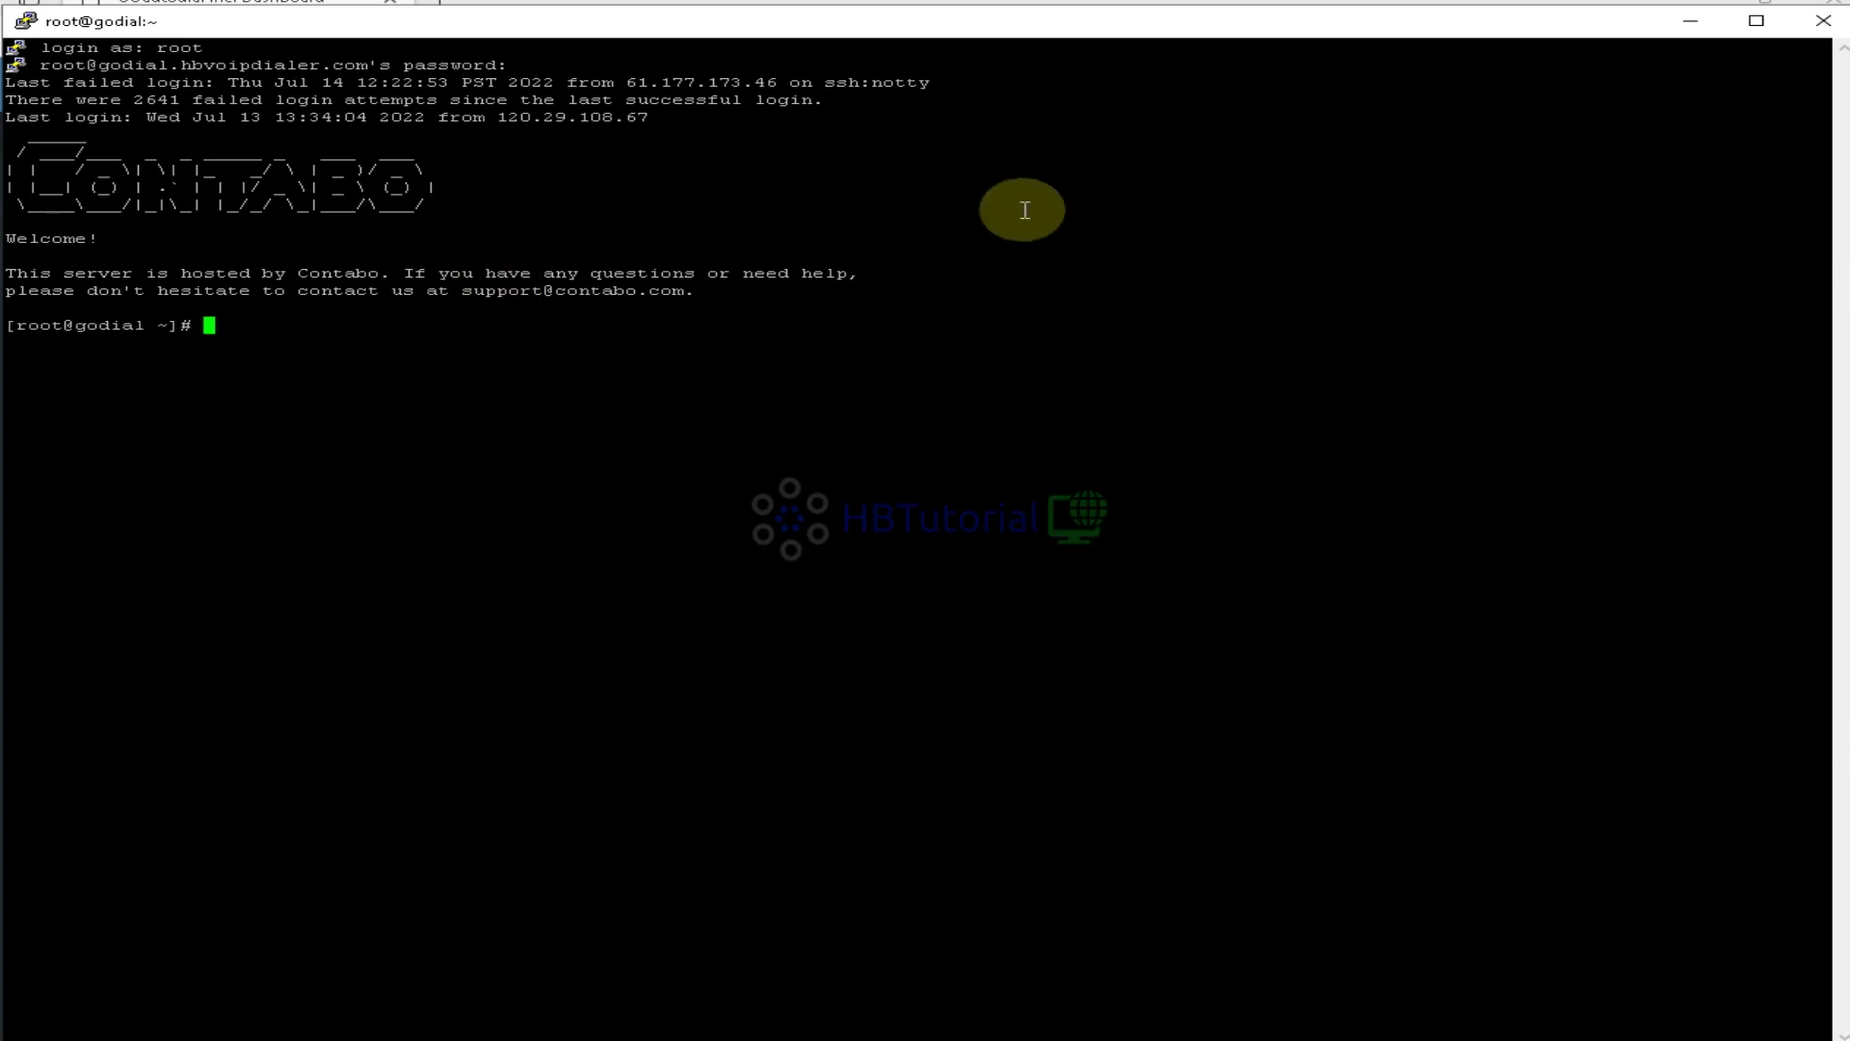
pyautogui.moveTo(980, 29); pyautogui.dragTo(979, 18)
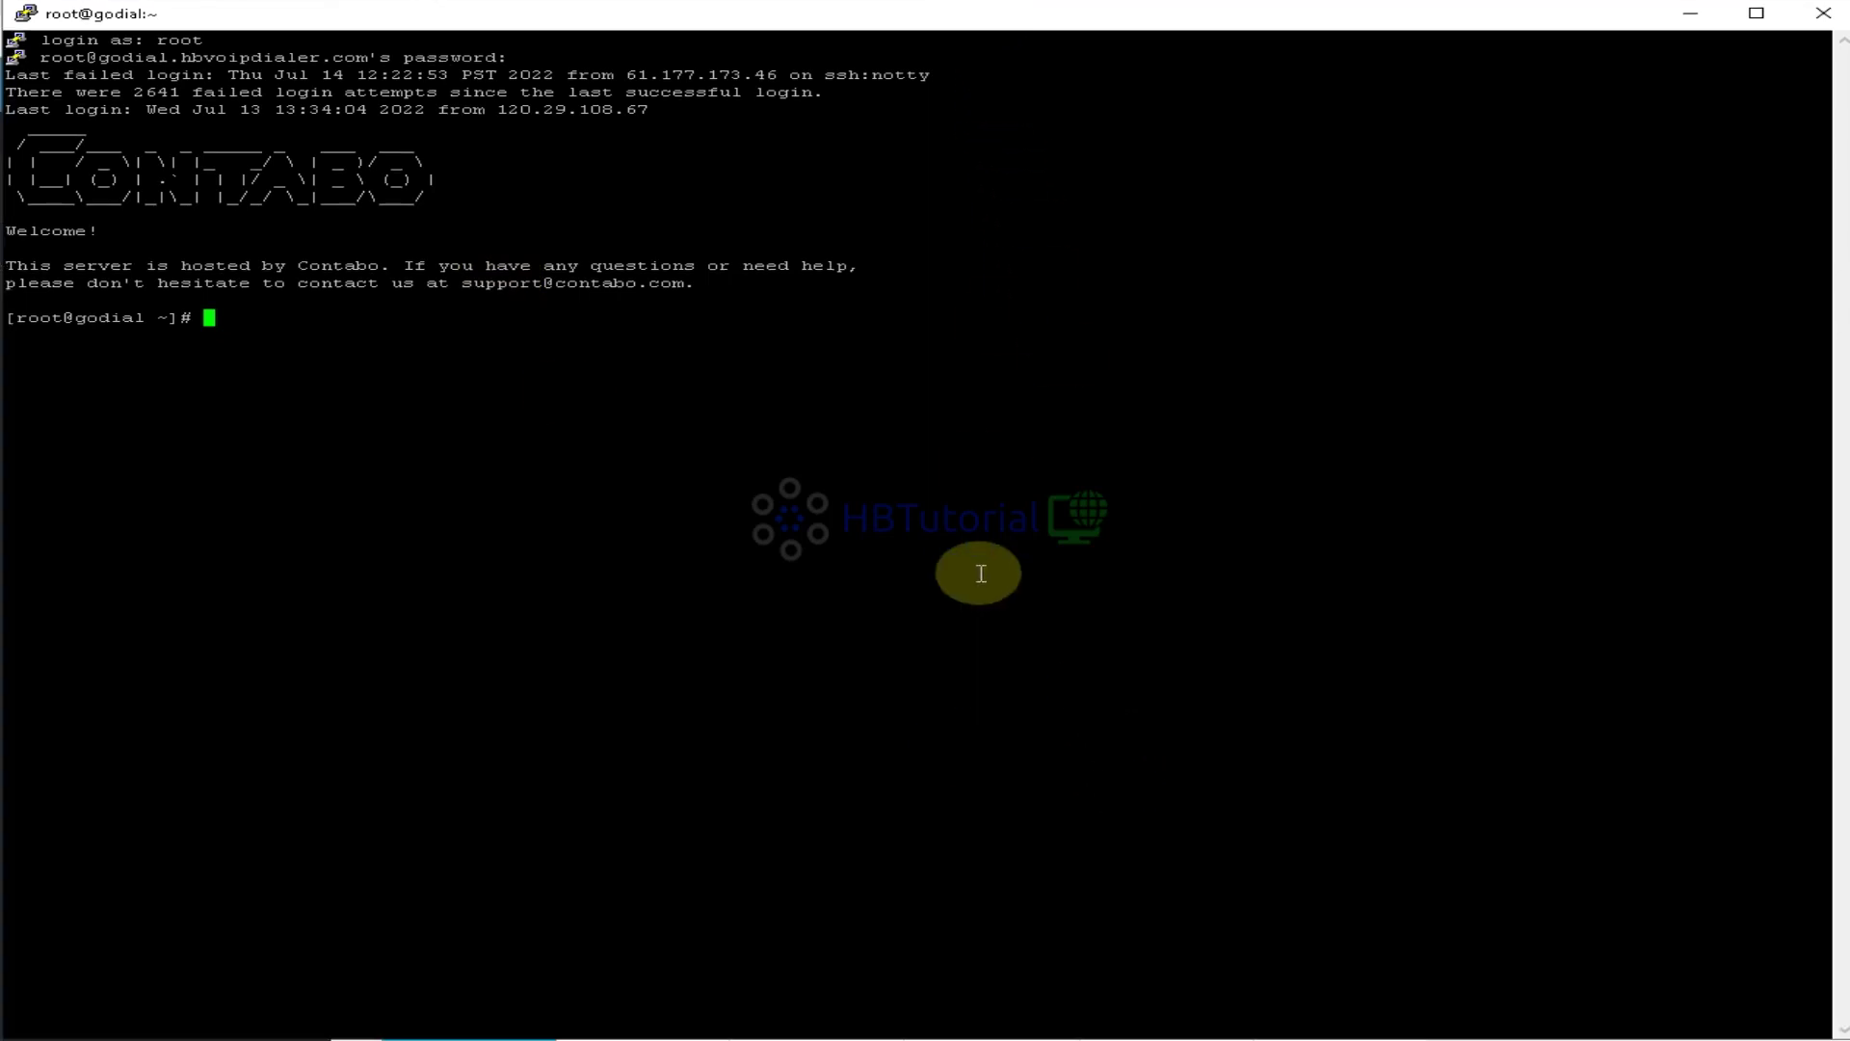
pyautogui.click(978, 481)
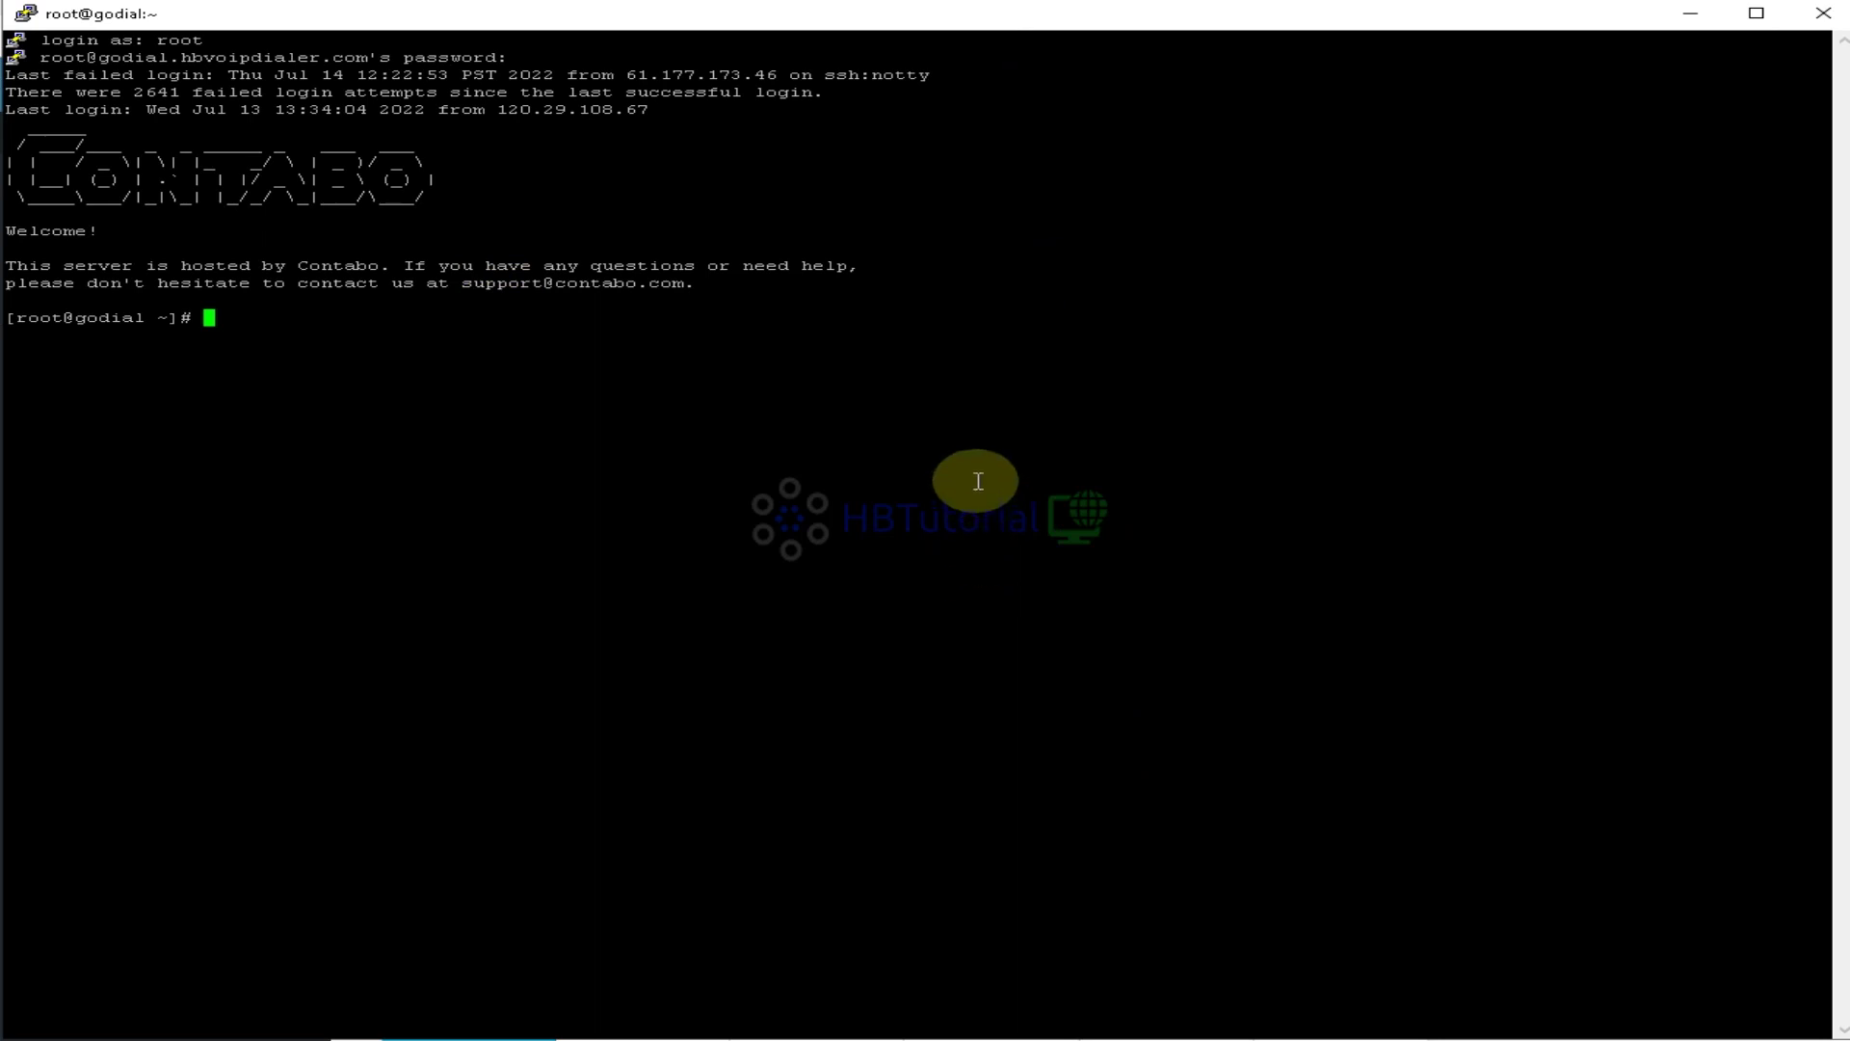
# Clear the terminal and run timedatectl, showing time zone Asia/Manila (PST, +0800)
pyautogui.write('clear')
pyautogui.press('Return')
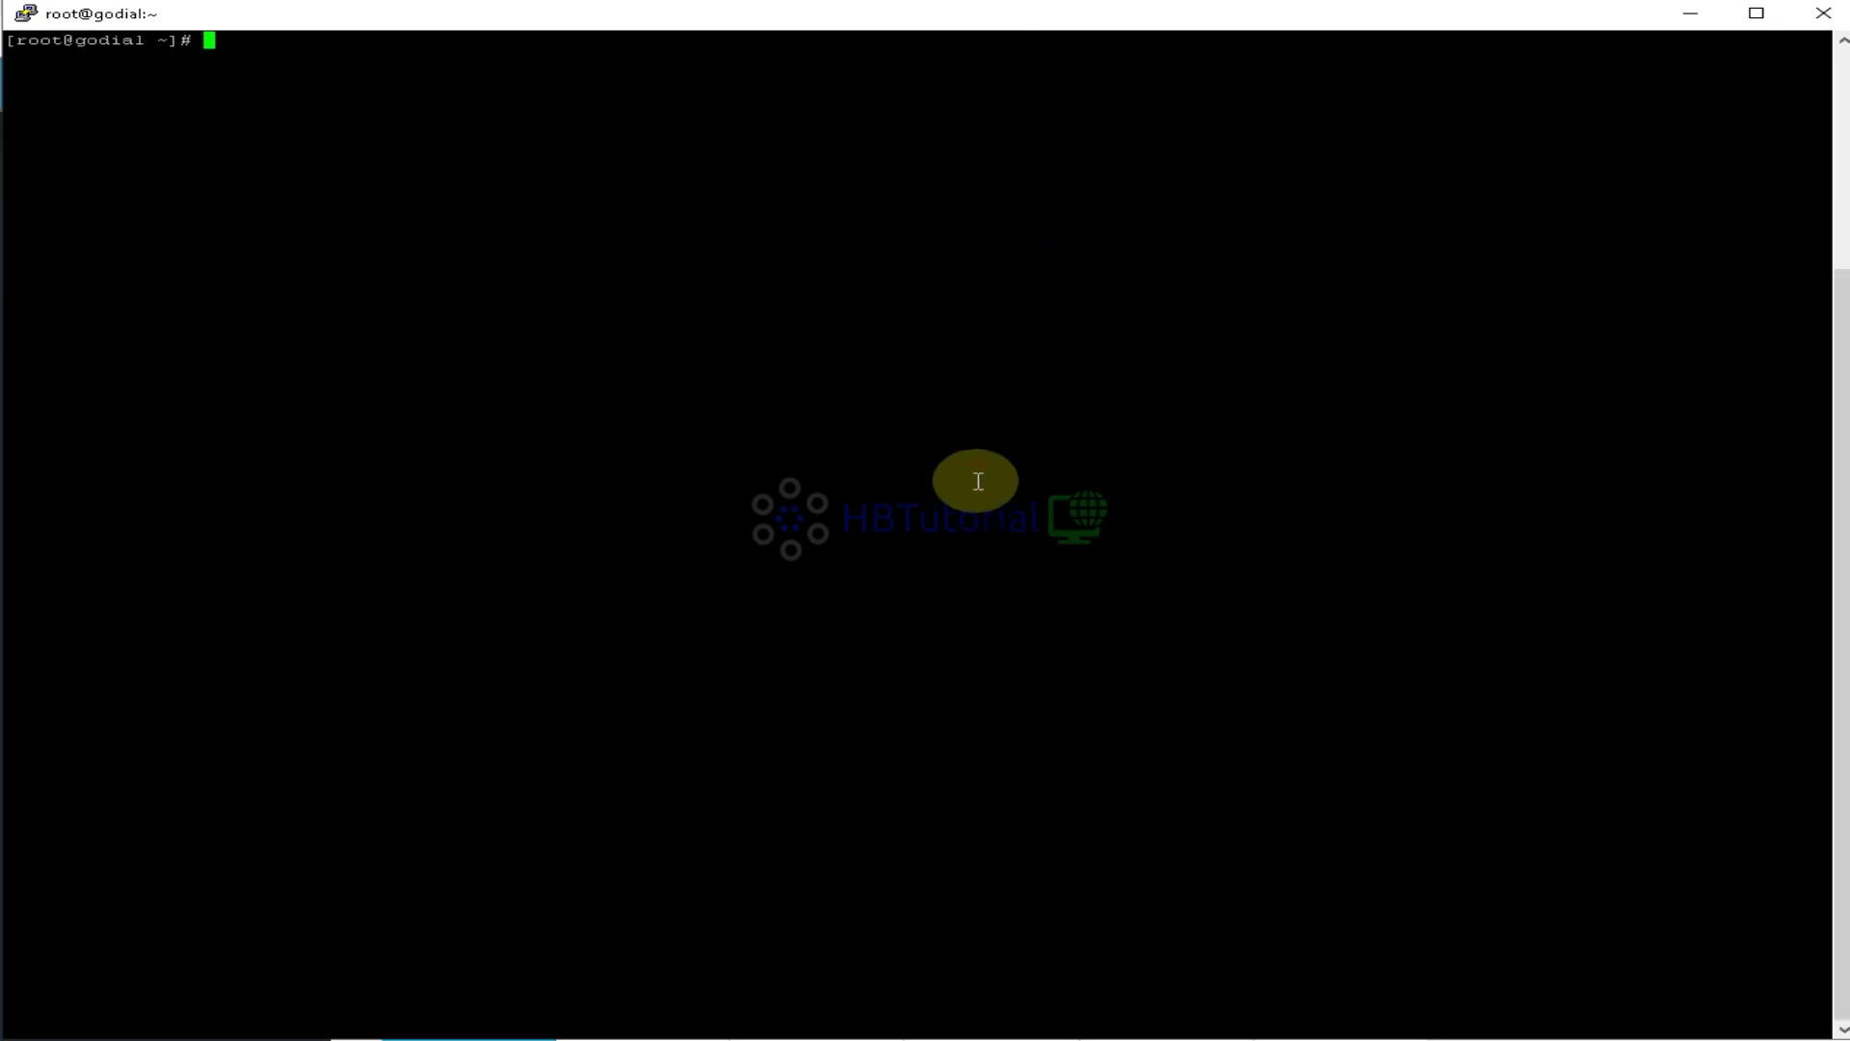
pyautogui.write('timedatectl')
pyautogui.press('Return')
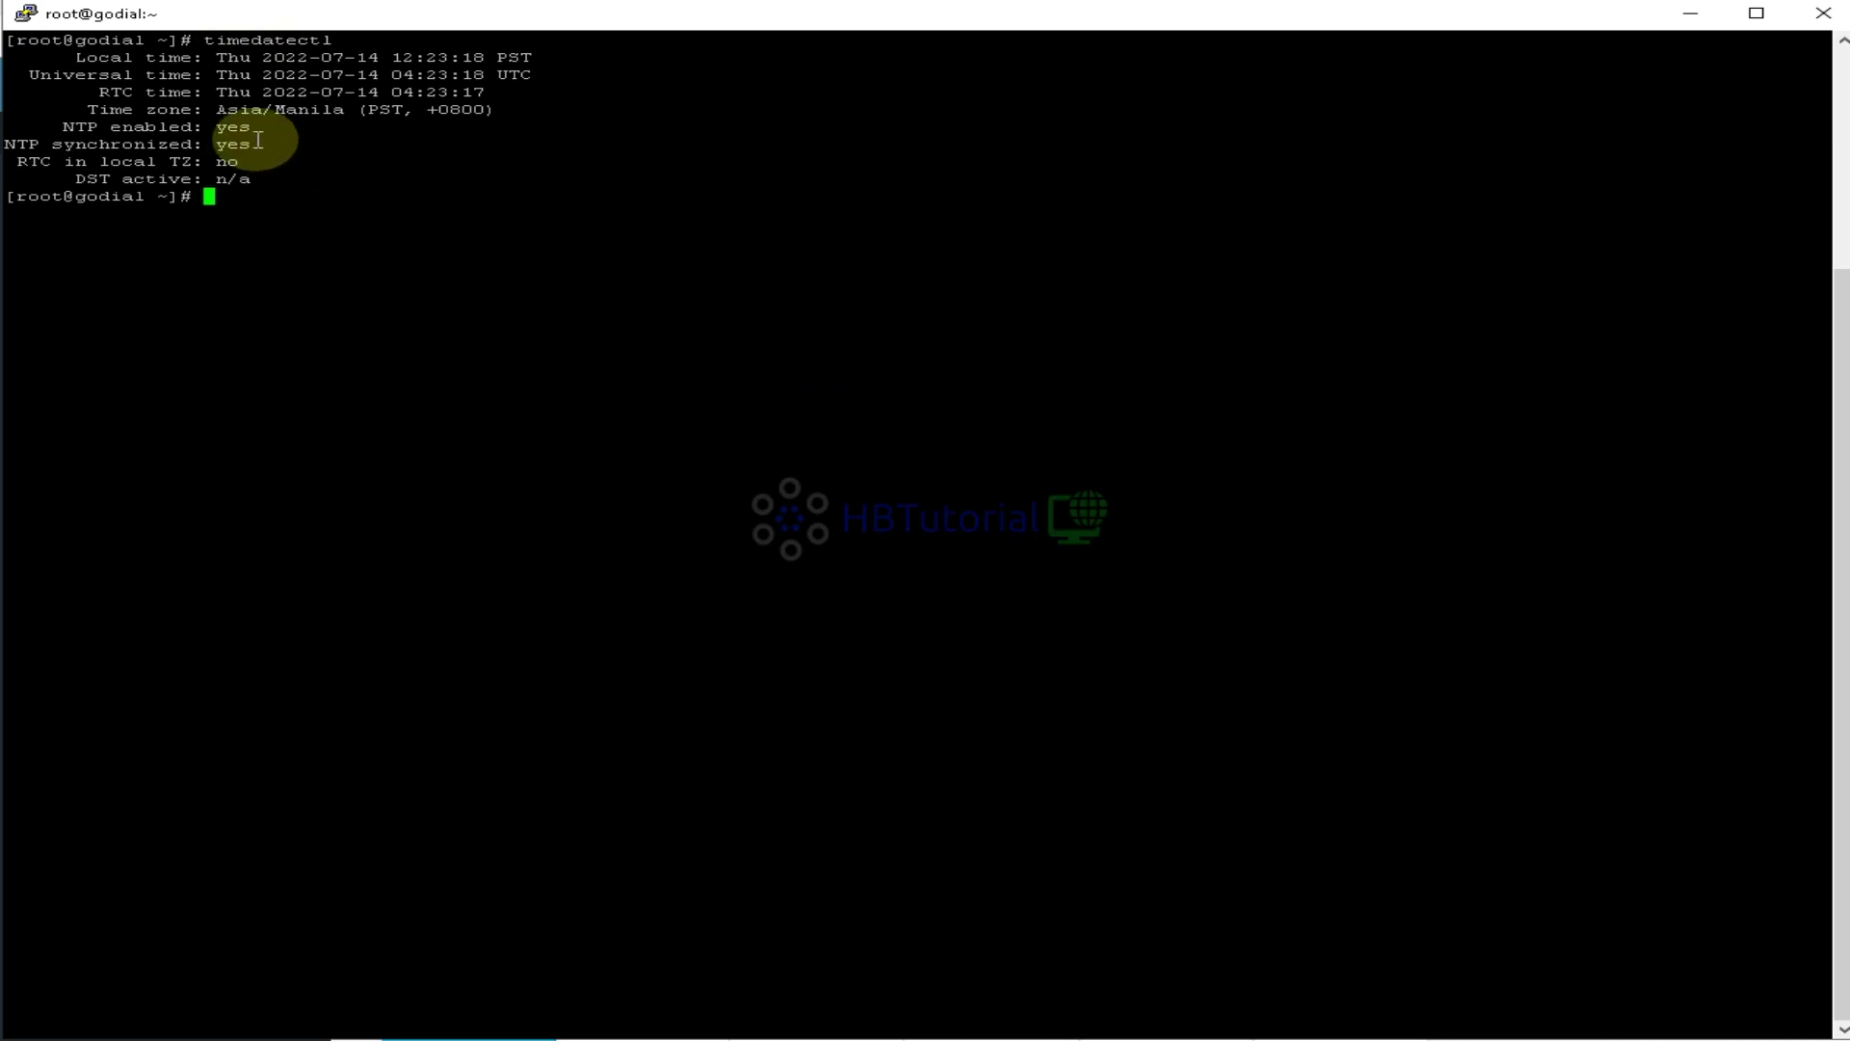
pyautogui.moveTo(218, 109); pyautogui.dragTo(520, 114)
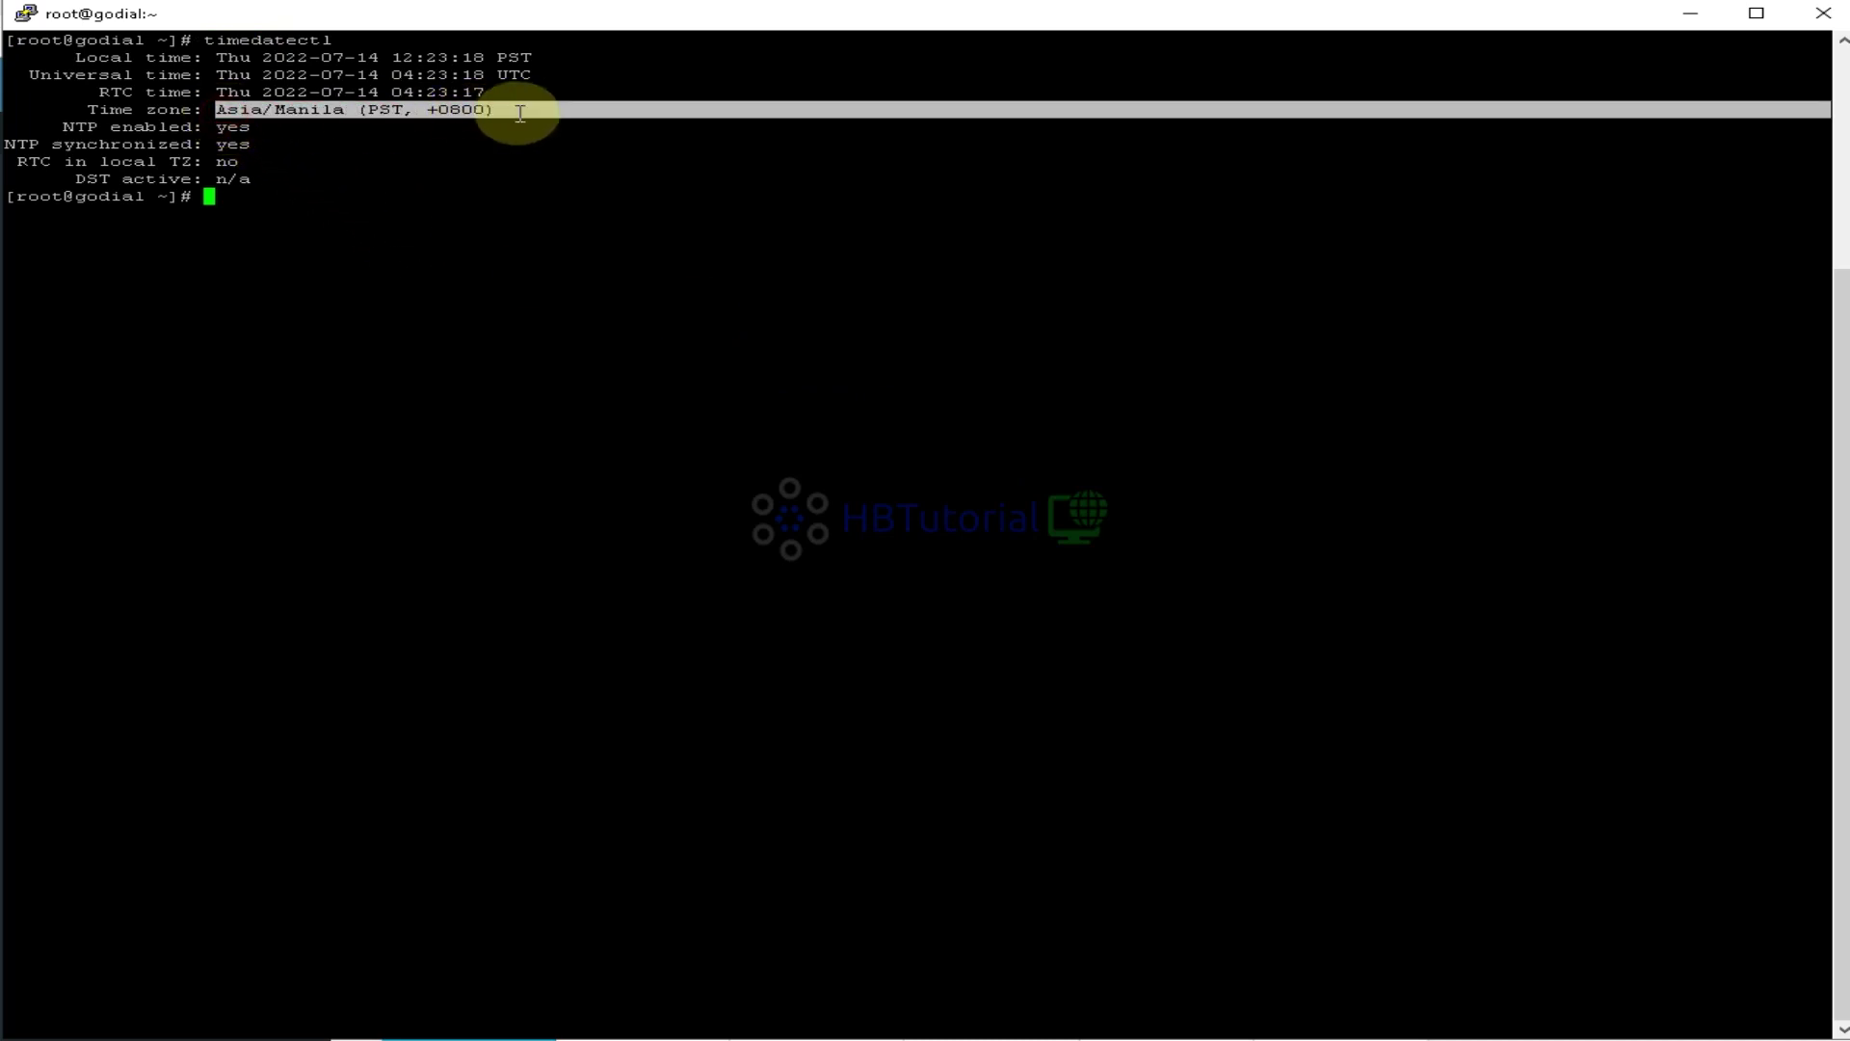
pyautogui.click(519, 181)
# Type nano /etc/php. and Tab-complete to list php.d/ and php.ini
pyautogui.write('cat /')
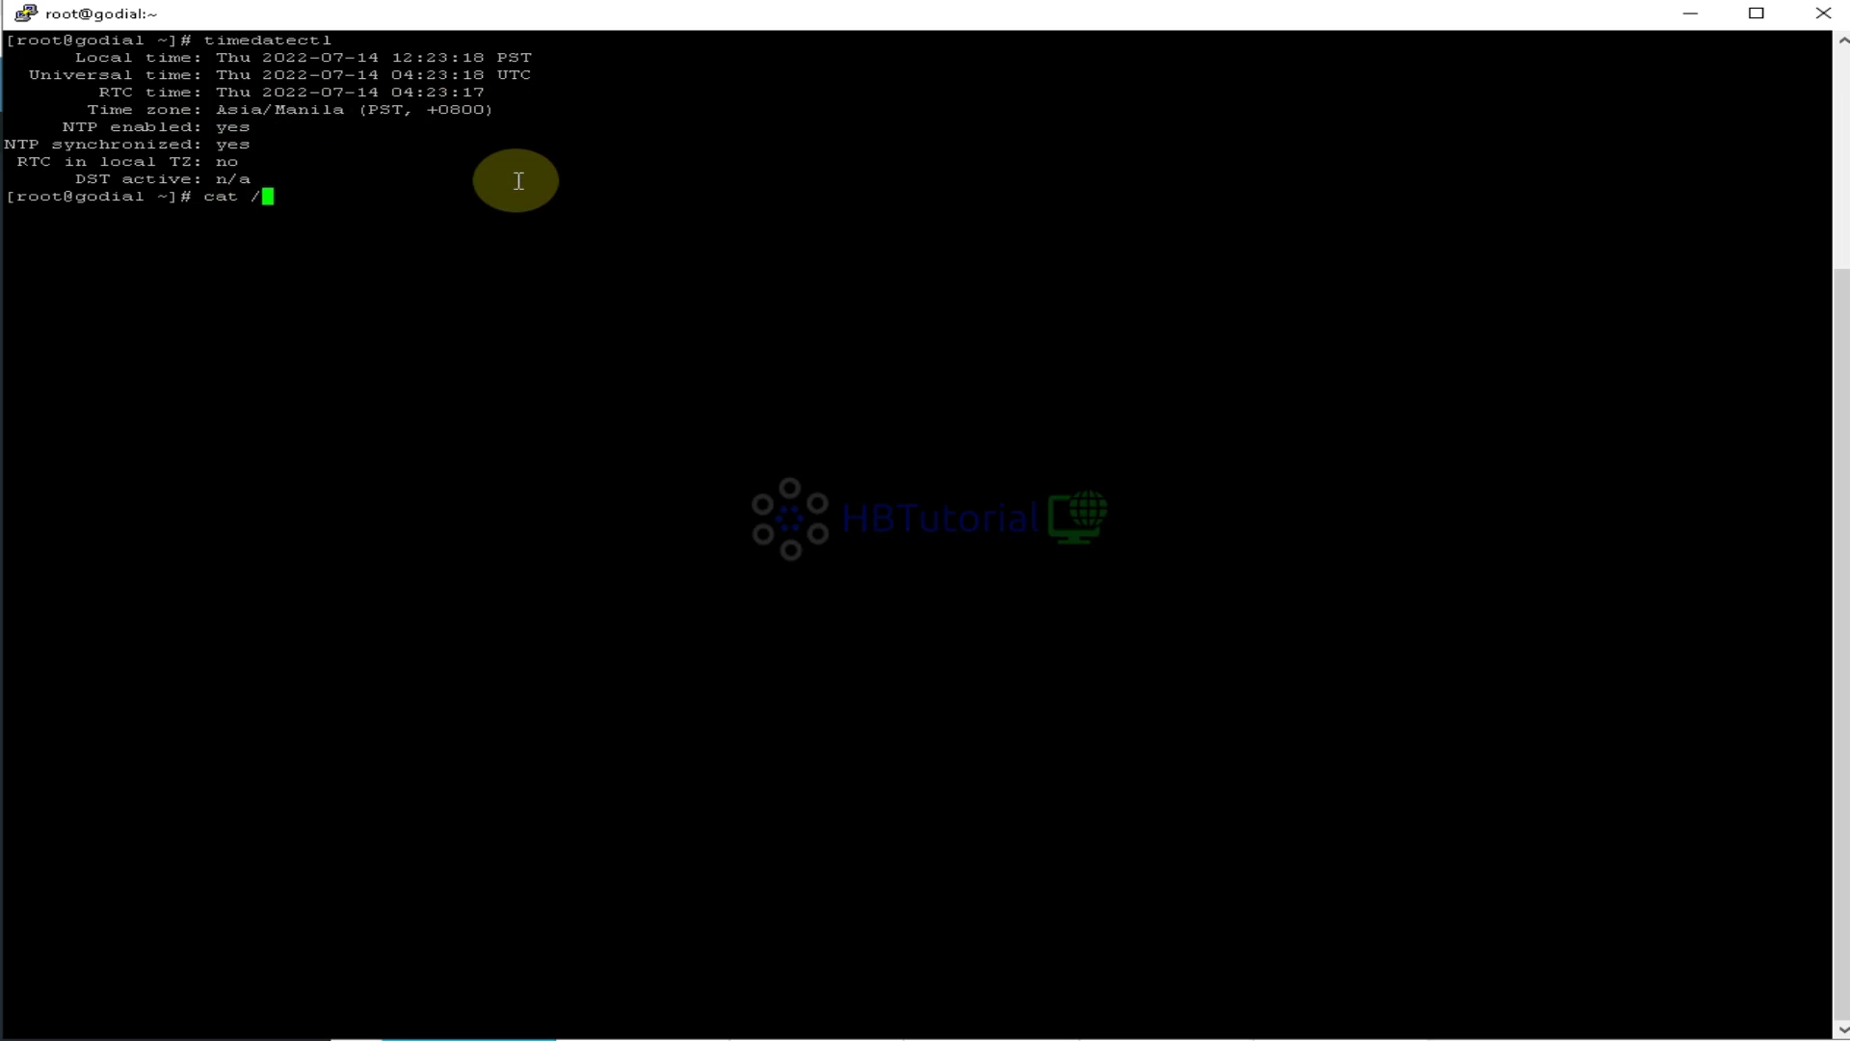
pyautogui.press('BackSpace')
pyautogui.press('BackSpace')
pyautogui.press('BackSpace')
pyautogui.press('BackSpace')
pyautogui.press('BackSpace')
pyautogui.write('nano /etc/php')
pyautogui.press('Tab')
pyautogui.press('Tab')
pyautogui.press('Tab')
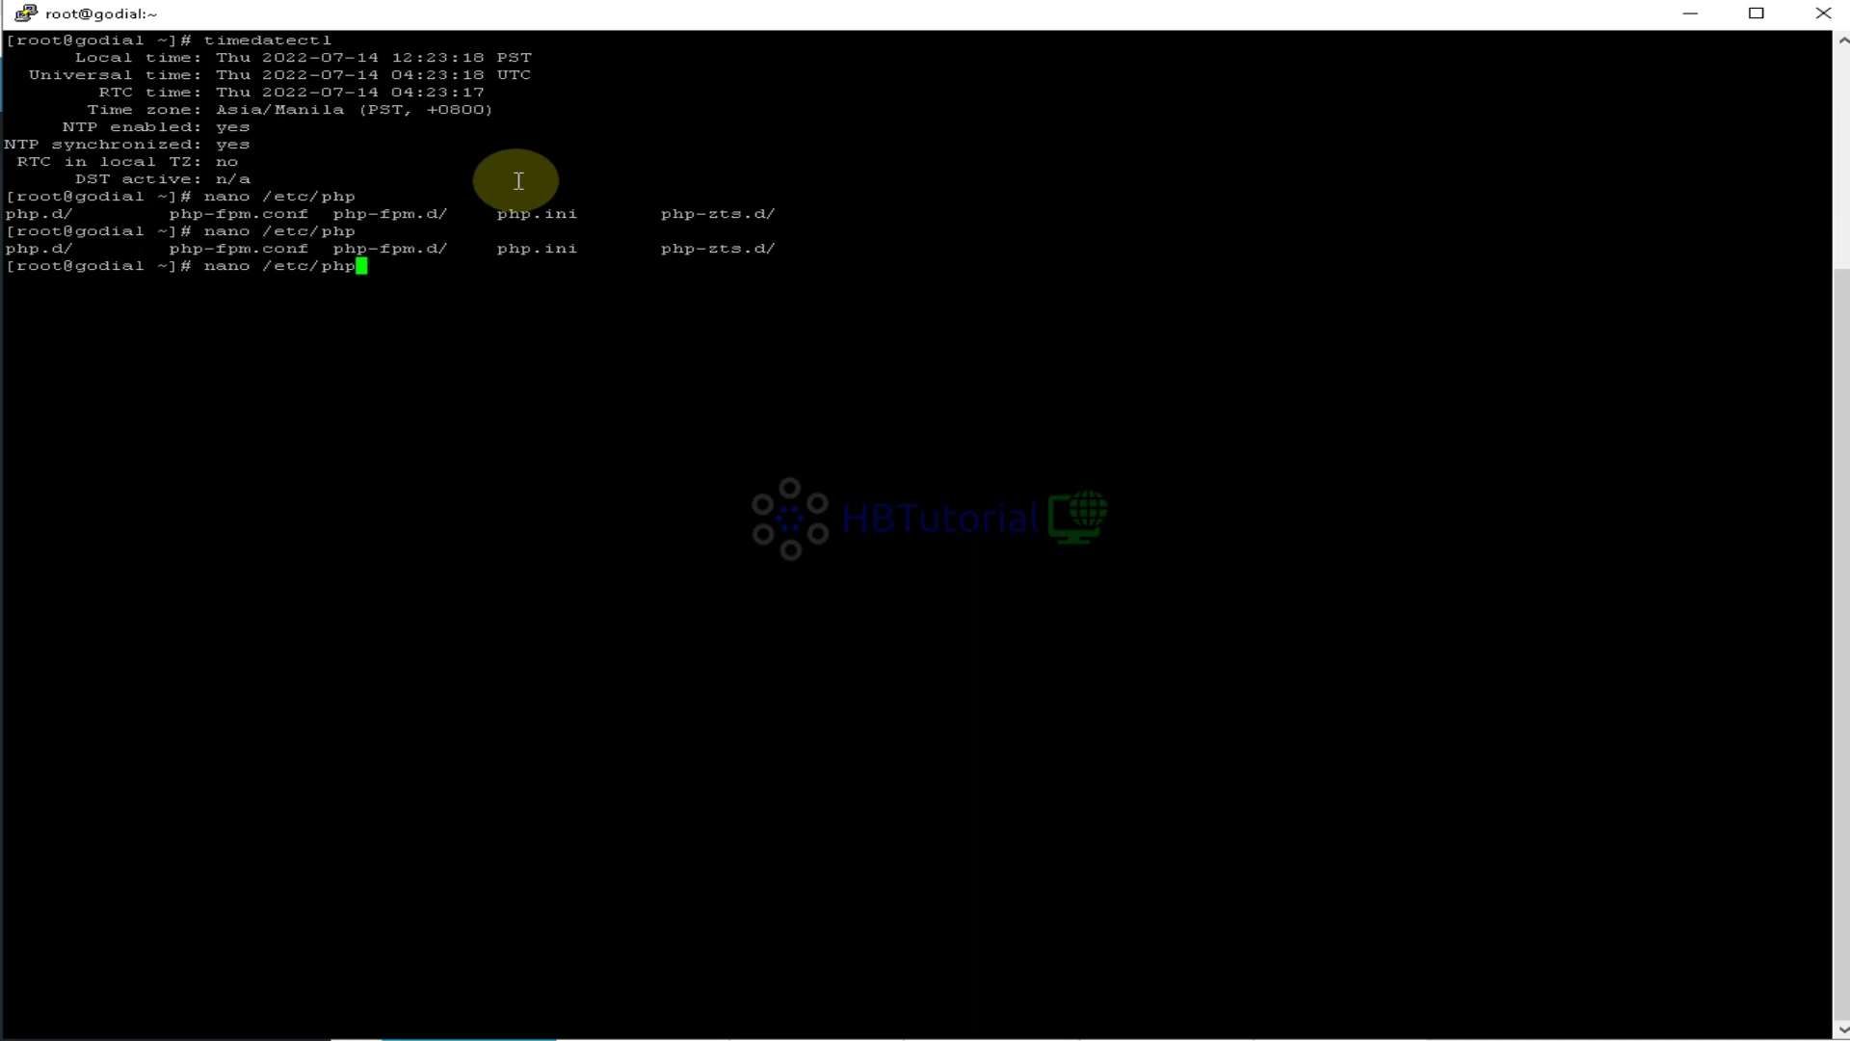
pyautogui.press('BackSpace')
pyautogui.press('BackSpace')
pyautogui.write('hp.')
pyautogui.press('Tab')
pyautogui.press('Tab')
pyautogui.press('Tab')
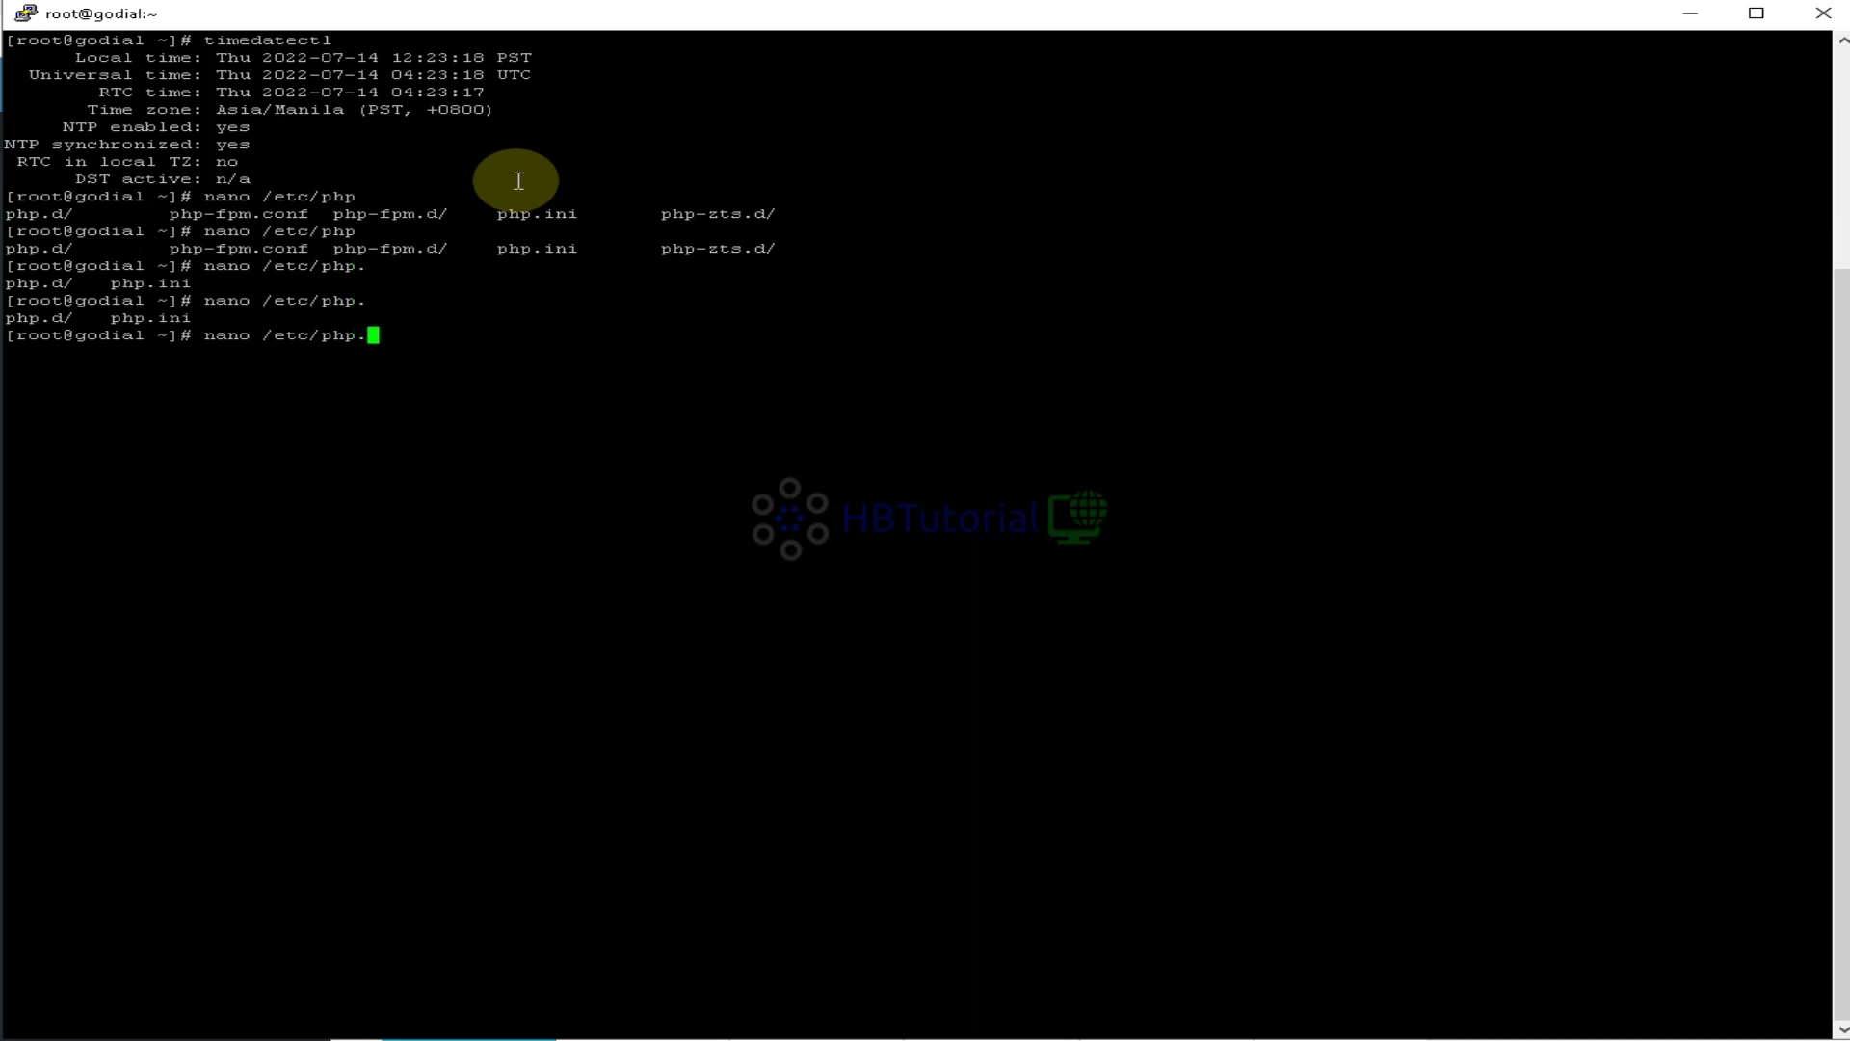
# Open /etc/php.ini in nano and search for timezone
pyautogui.write('i')
pyautogui.press('Tab')
pyautogui.press('Return')
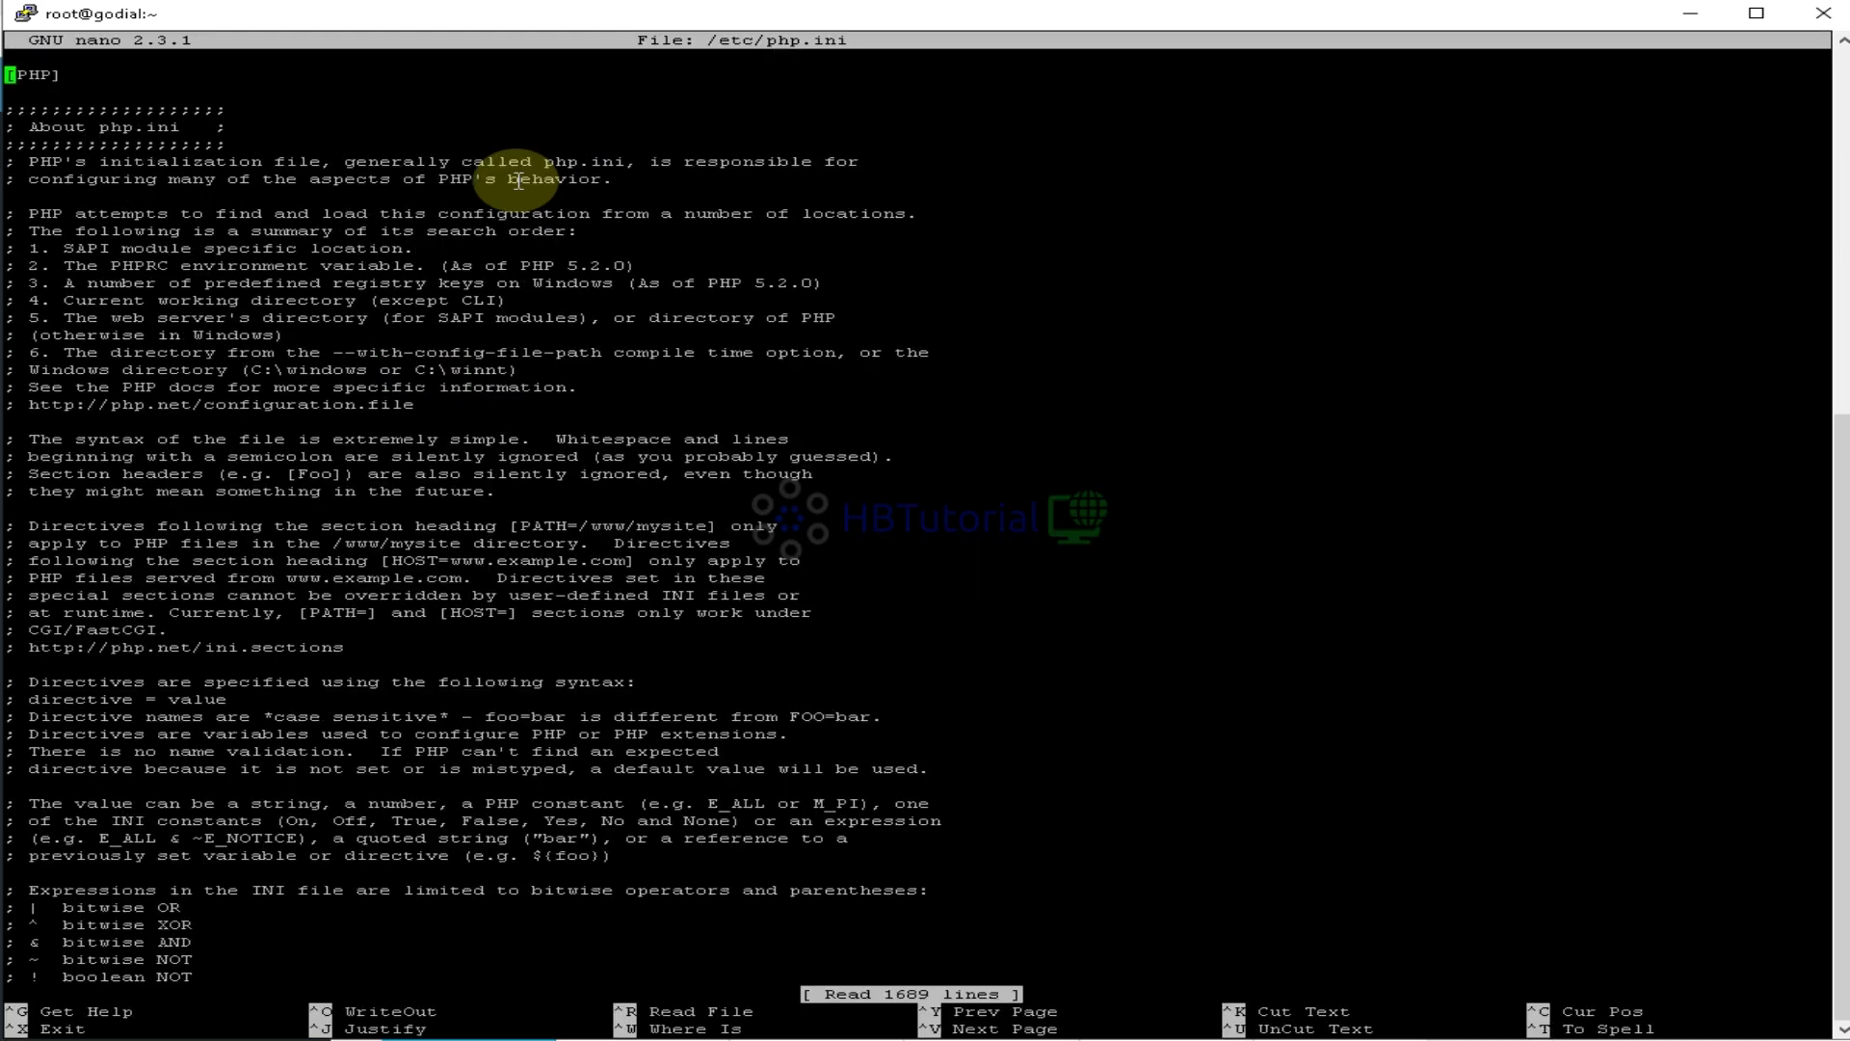
pyautogui.hotkey('ctrl', 'w')
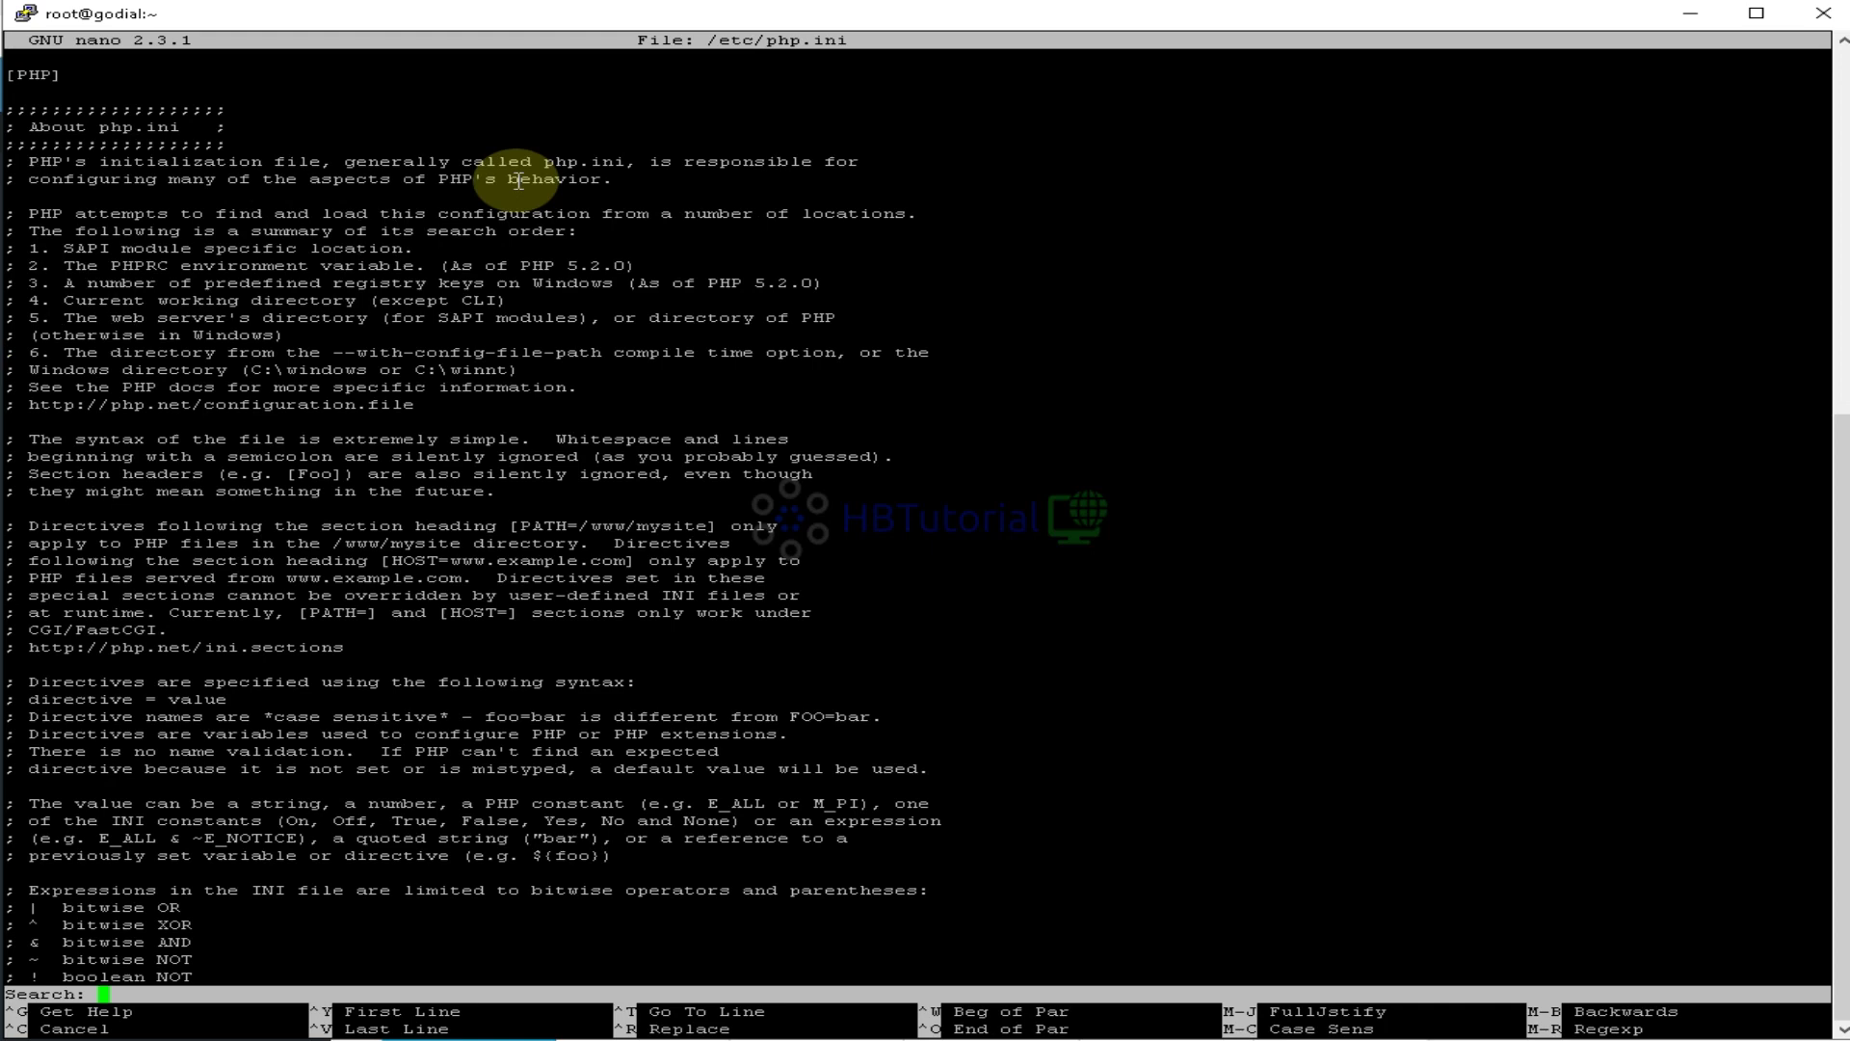
pyautogui.write('timezone')
pyautogui.press('Return')
# Change date.timezone from Asia/Manila to America/New_York and save php.ini (1689 lines written)
pyautogui.press('Down')
pyautogui.press('Down')
pyautogui.press('Down')
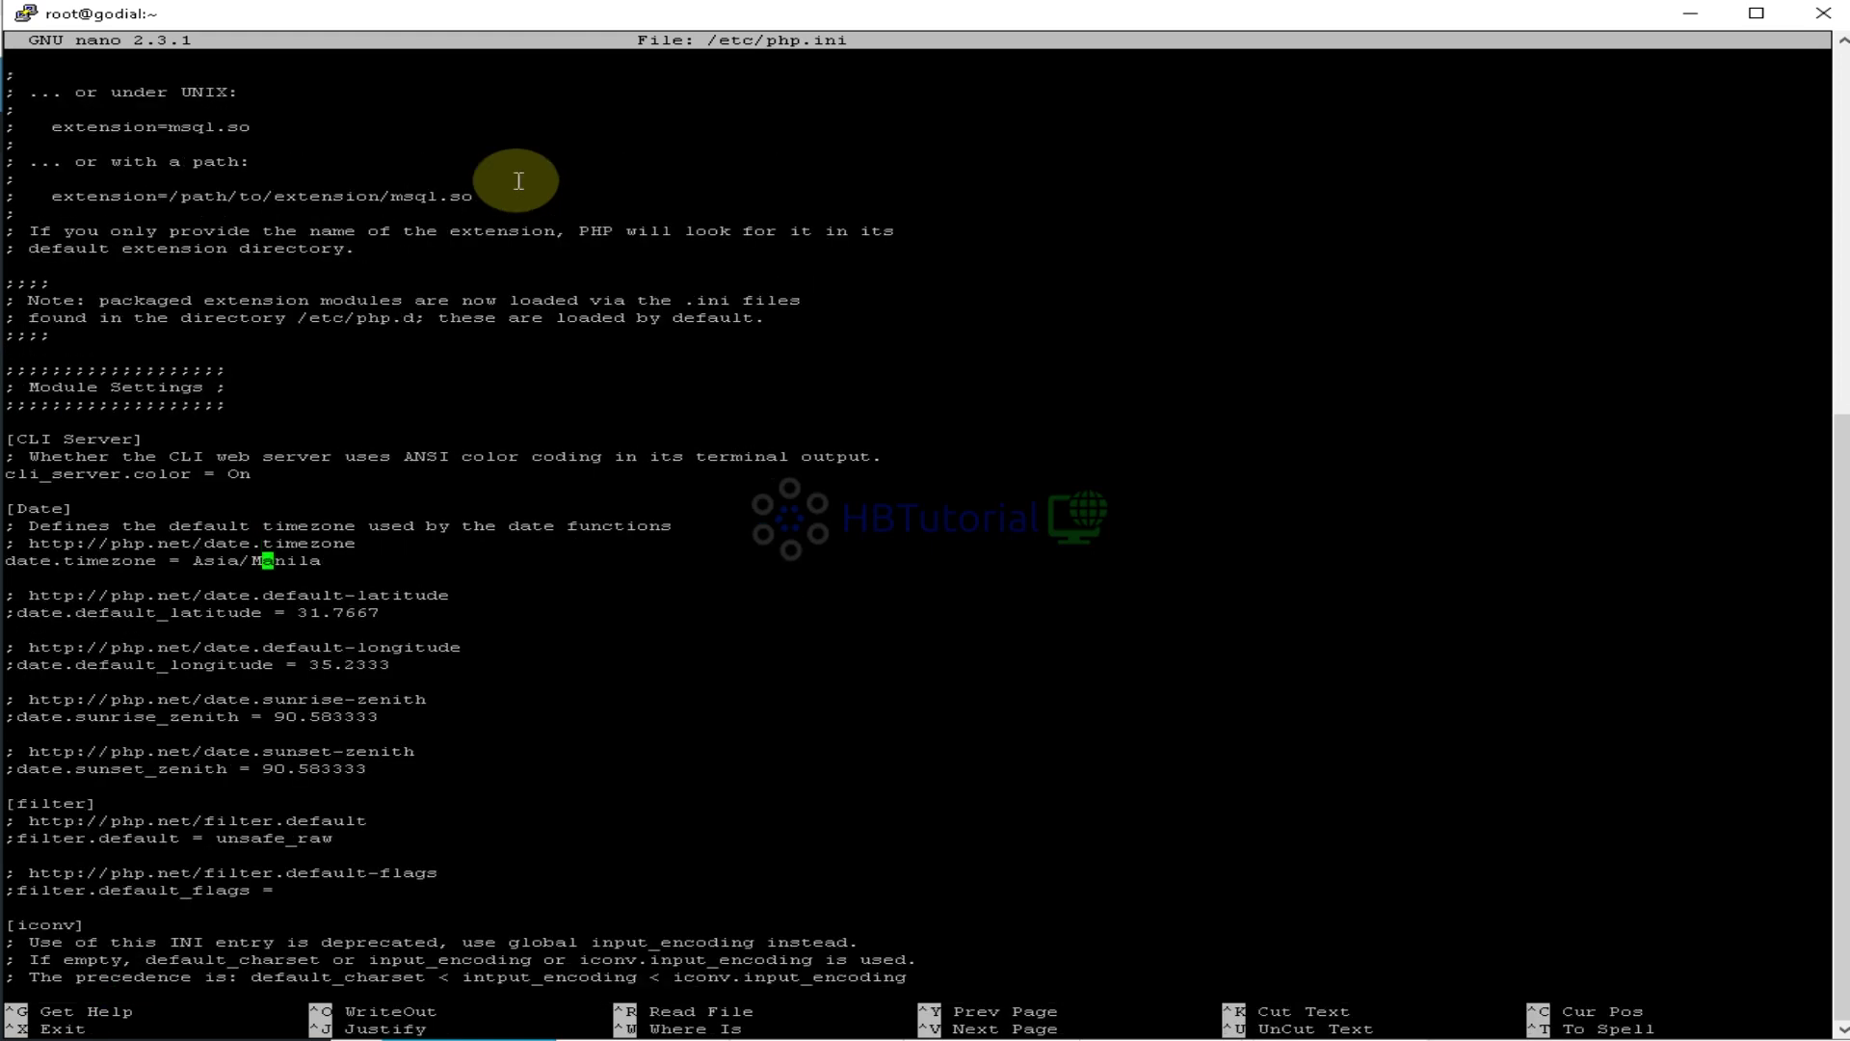
pyautogui.press('Up')
pyautogui.press('Right')
pyautogui.press('Right')
pyautogui.press('Right')
pyautogui.press('Right')
pyautogui.press('Right')
pyautogui.press('Right')
pyautogui.press('Left')
pyautogui.press('BackSpace')
pyautogui.press('BackSpace')
pyautogui.press('BackSpace')
pyautogui.press('BackSpace')
pyautogui.press('BackSpace')
pyautogui.press('BackSpace')
pyautogui.press('BackSpace')
pyautogui.press('BackSpace')
pyautogui.press('BackSpace')
pyautogui.press('BackSpace')
pyautogui.press('BackSpace')
pyautogui.write('A')
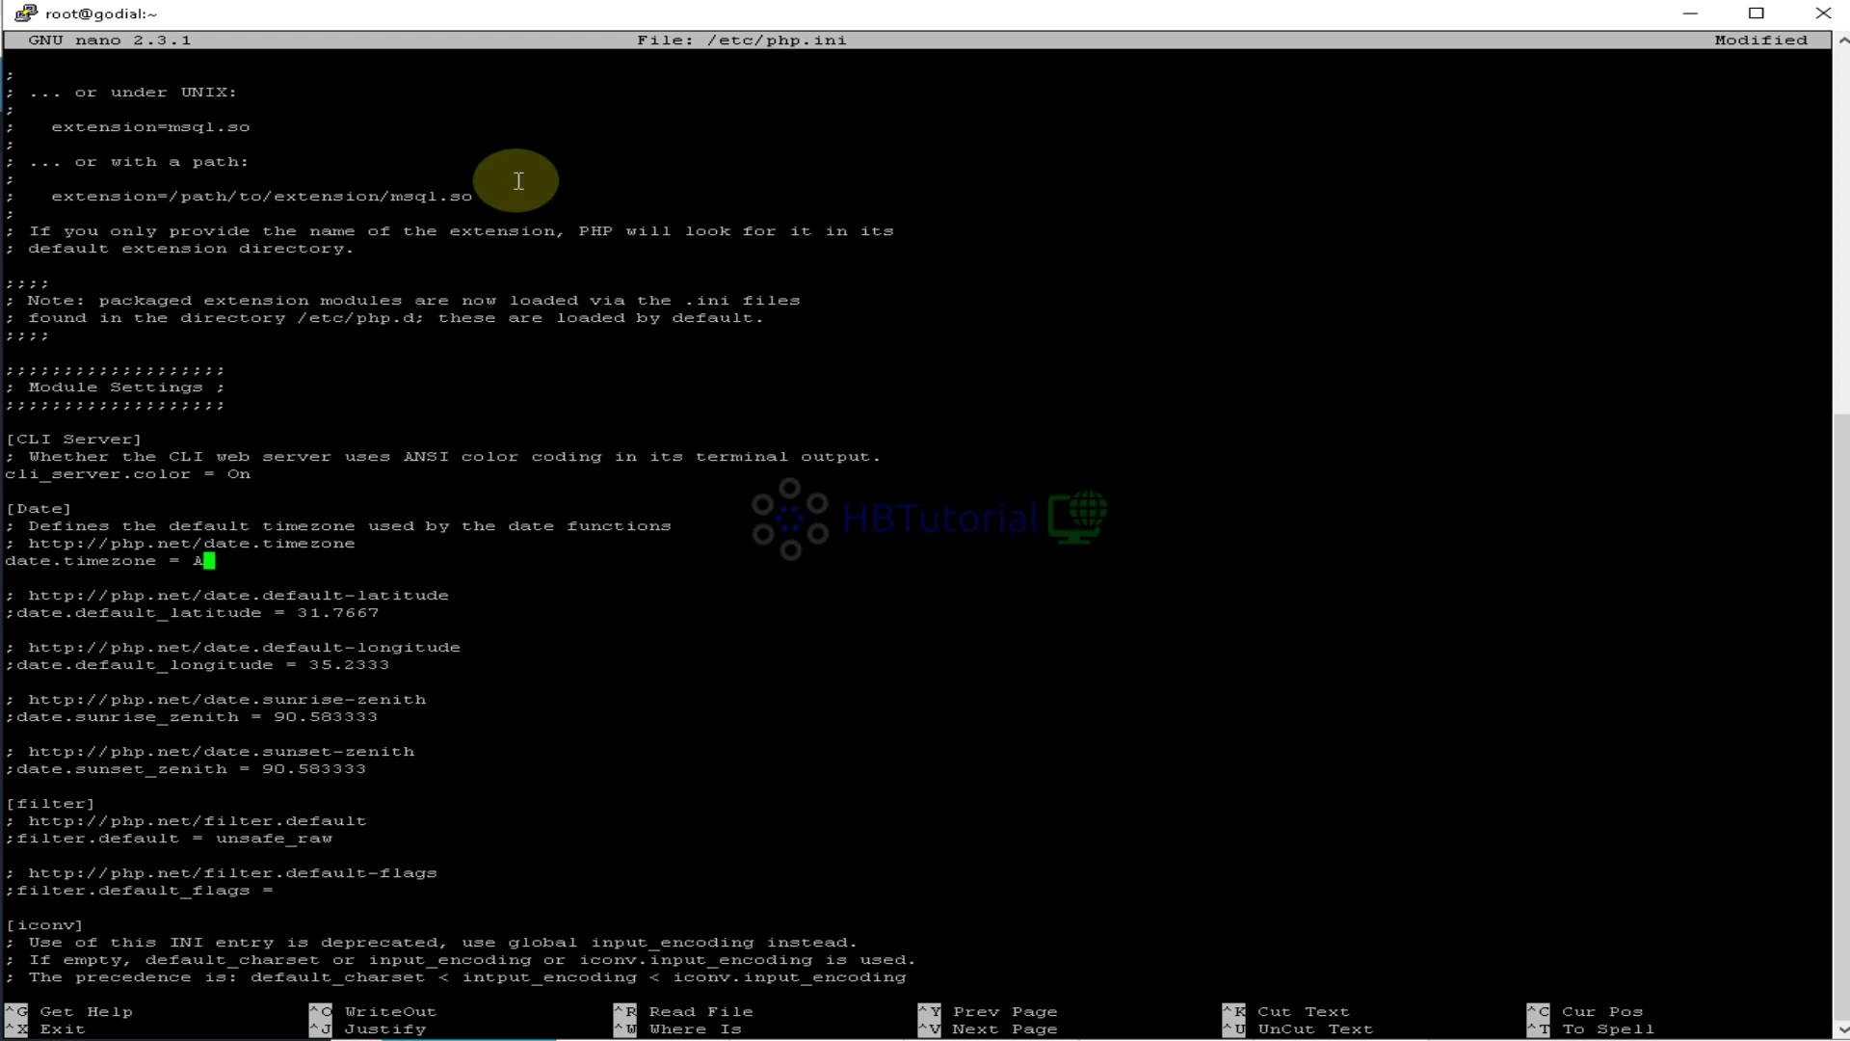
pyautogui.write('m')
pyautogui.write('e')
pyautogui.write('tt')
pyautogui.press('BackSpace')
pyautogui.press('BackSpace')
pyautogui.write('rica/New_York')
pyautogui.hotkey('ctrl', 'o')
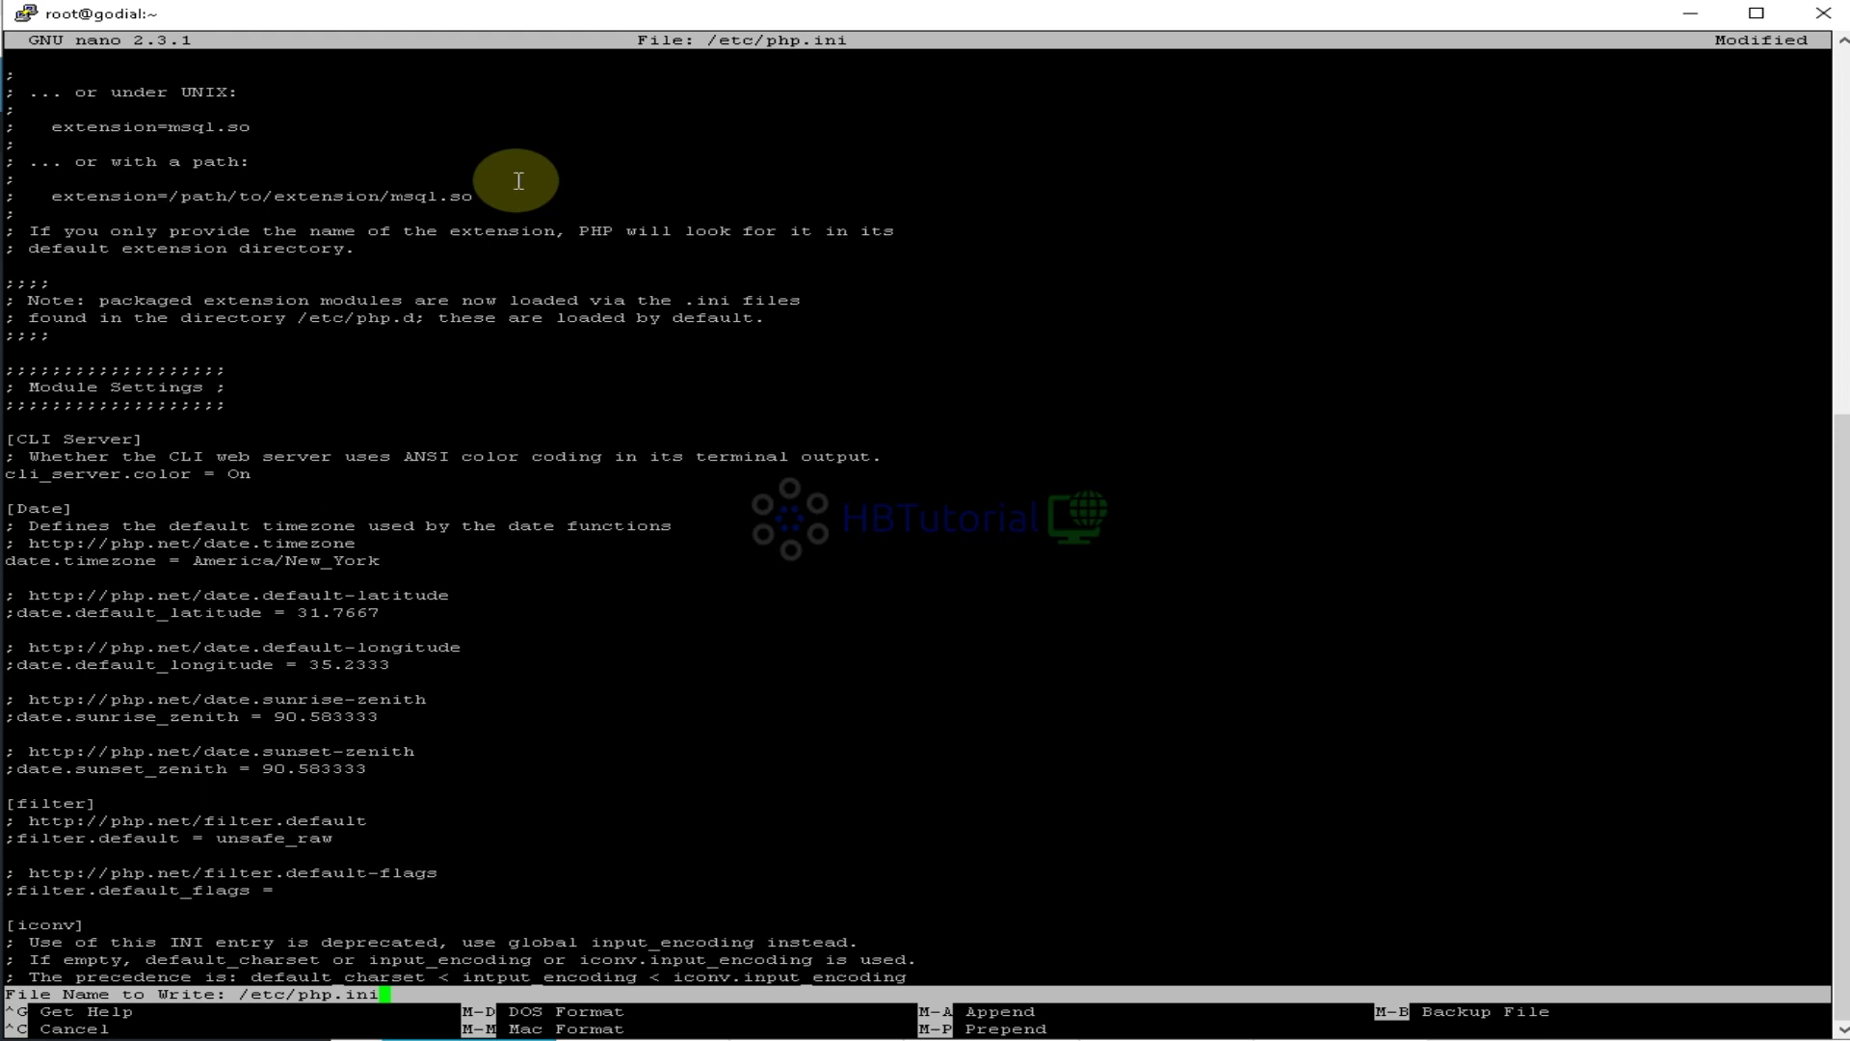
pyautogui.press('Return')
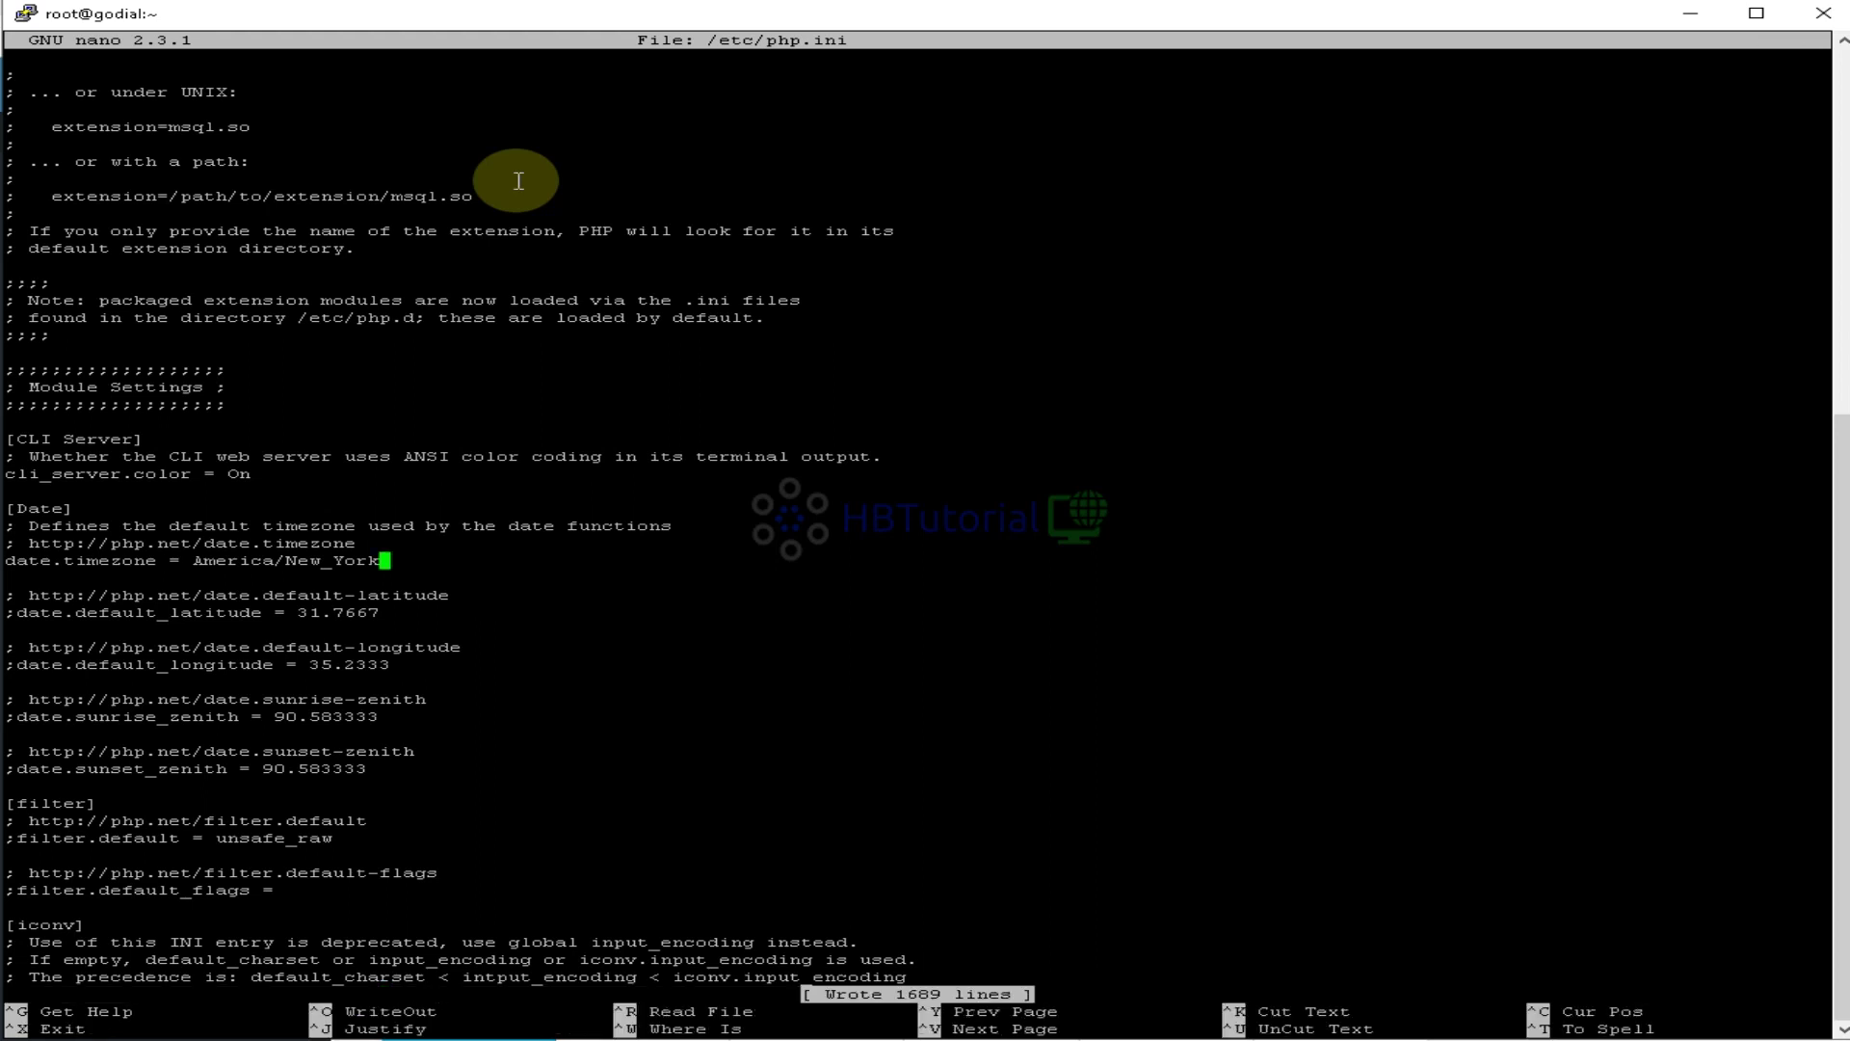
# Exit nano and run service httpd restart to restart the web server
pyautogui.hotkey('ctrl', 'x')
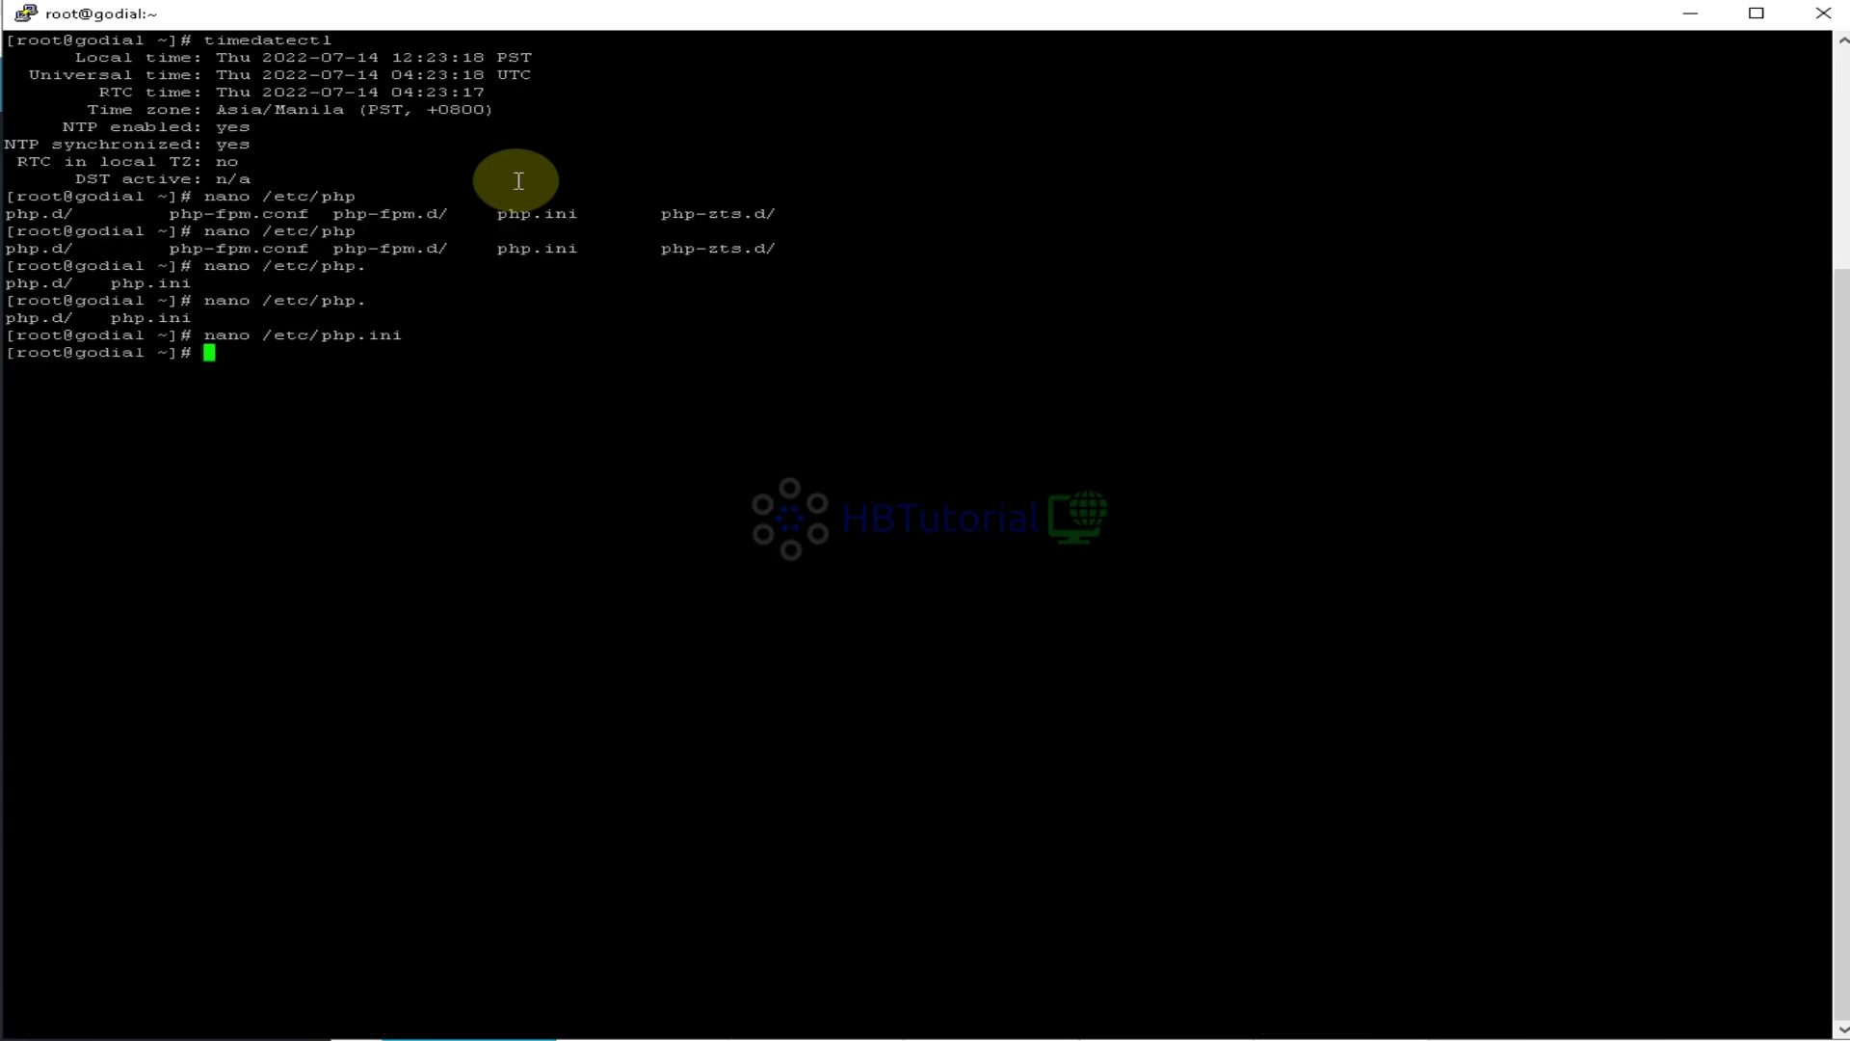
pyautogui.write('service')
pyautogui.write('httpd restart')
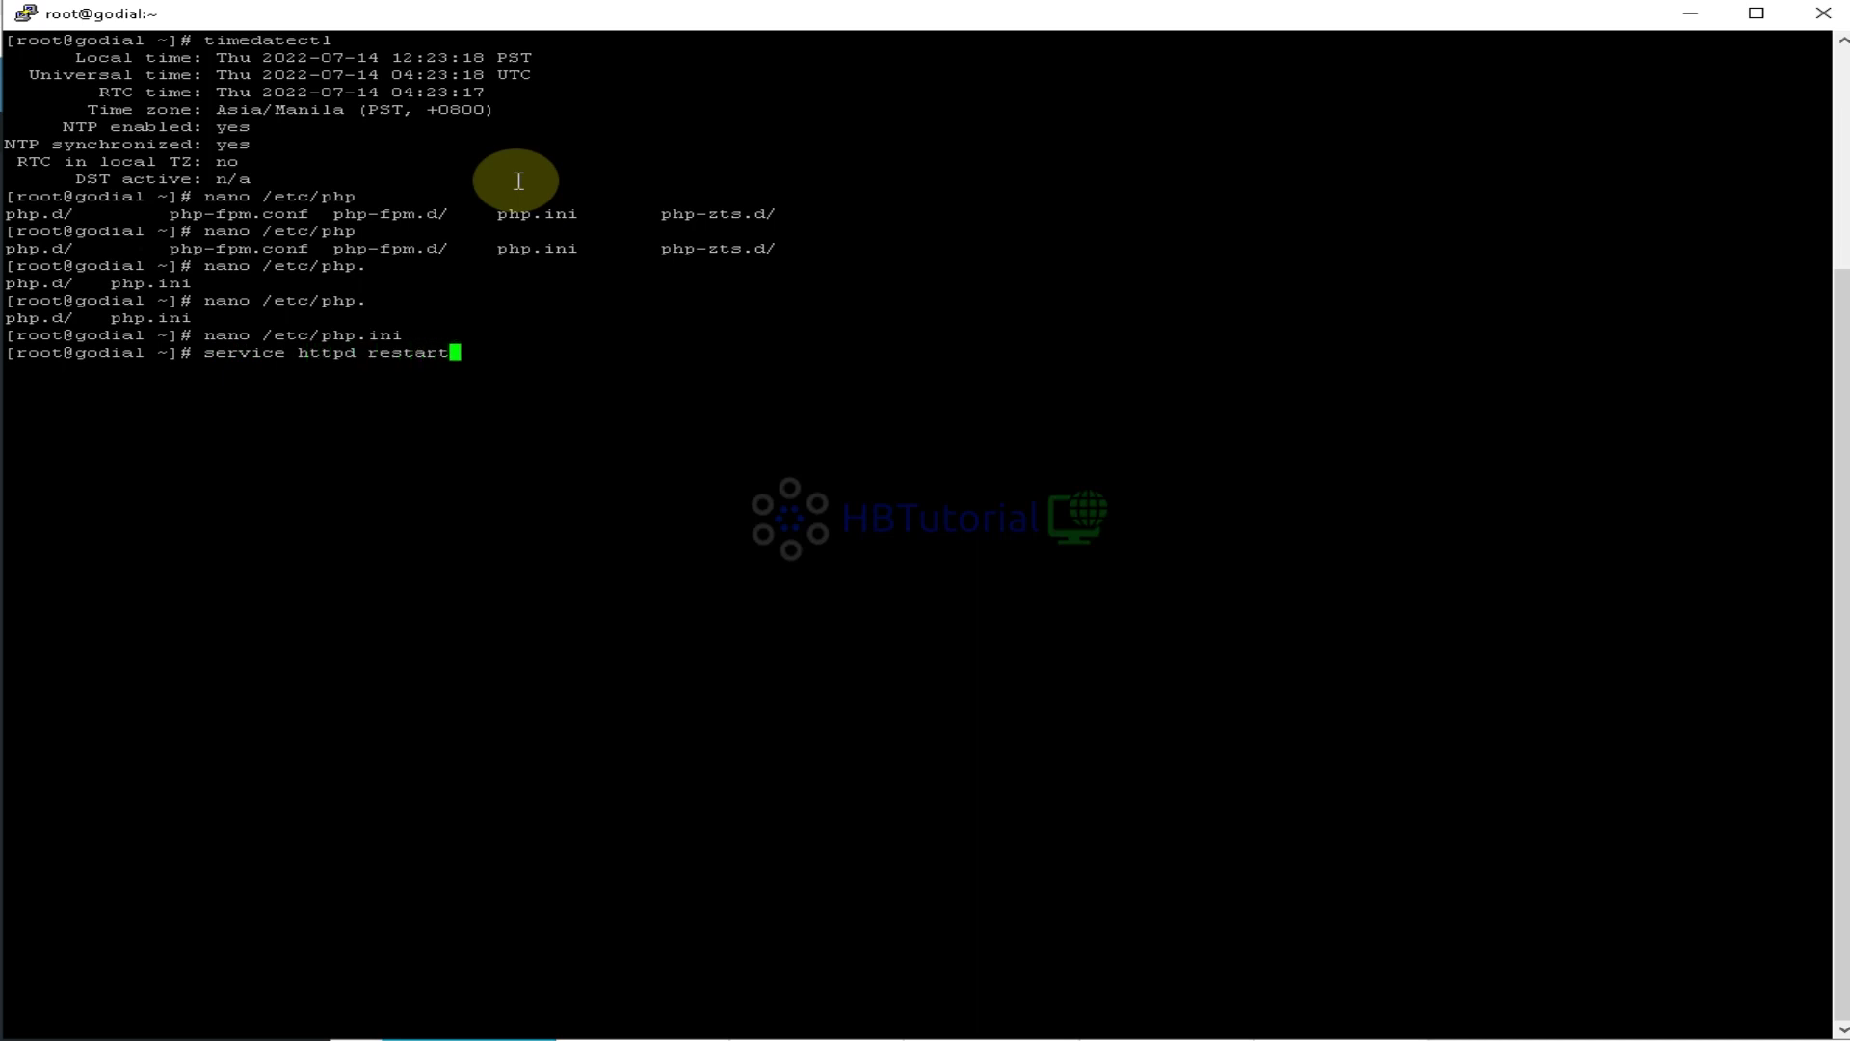
pyautogui.press('Return')
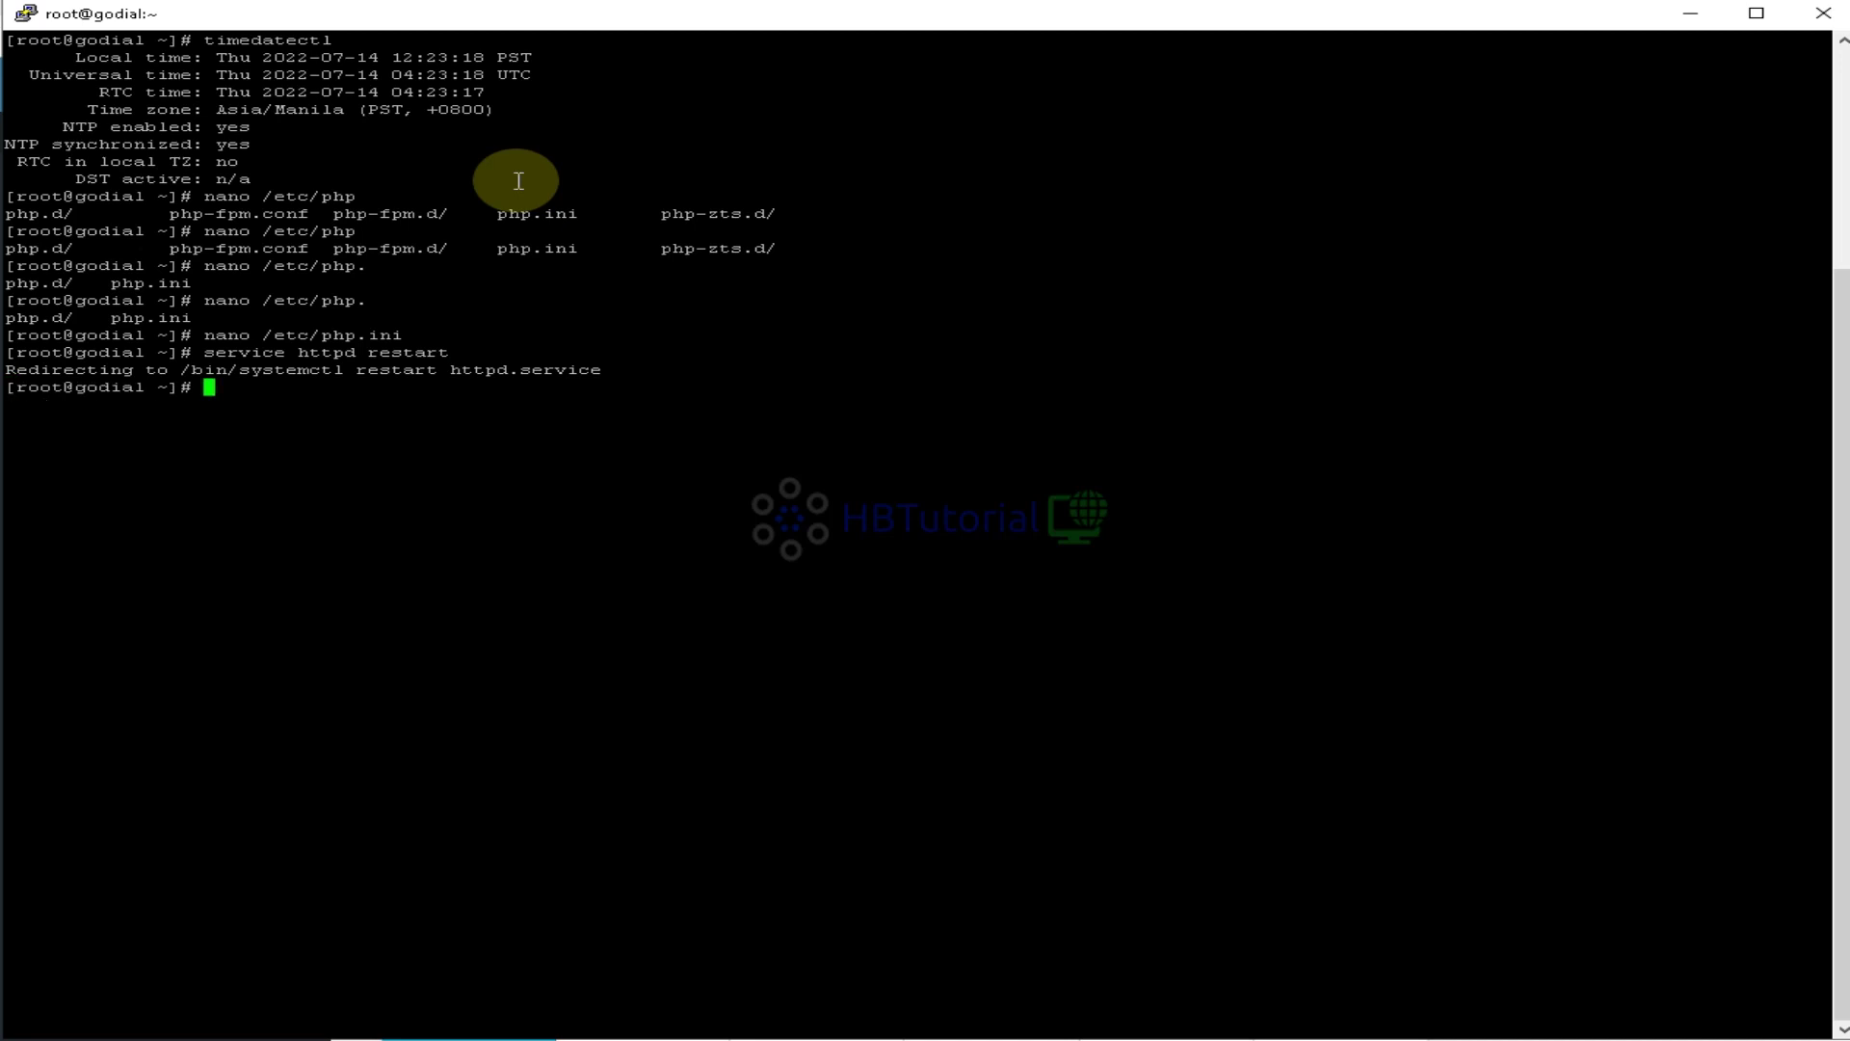
pyautogui.write('nano /etc/apache2')
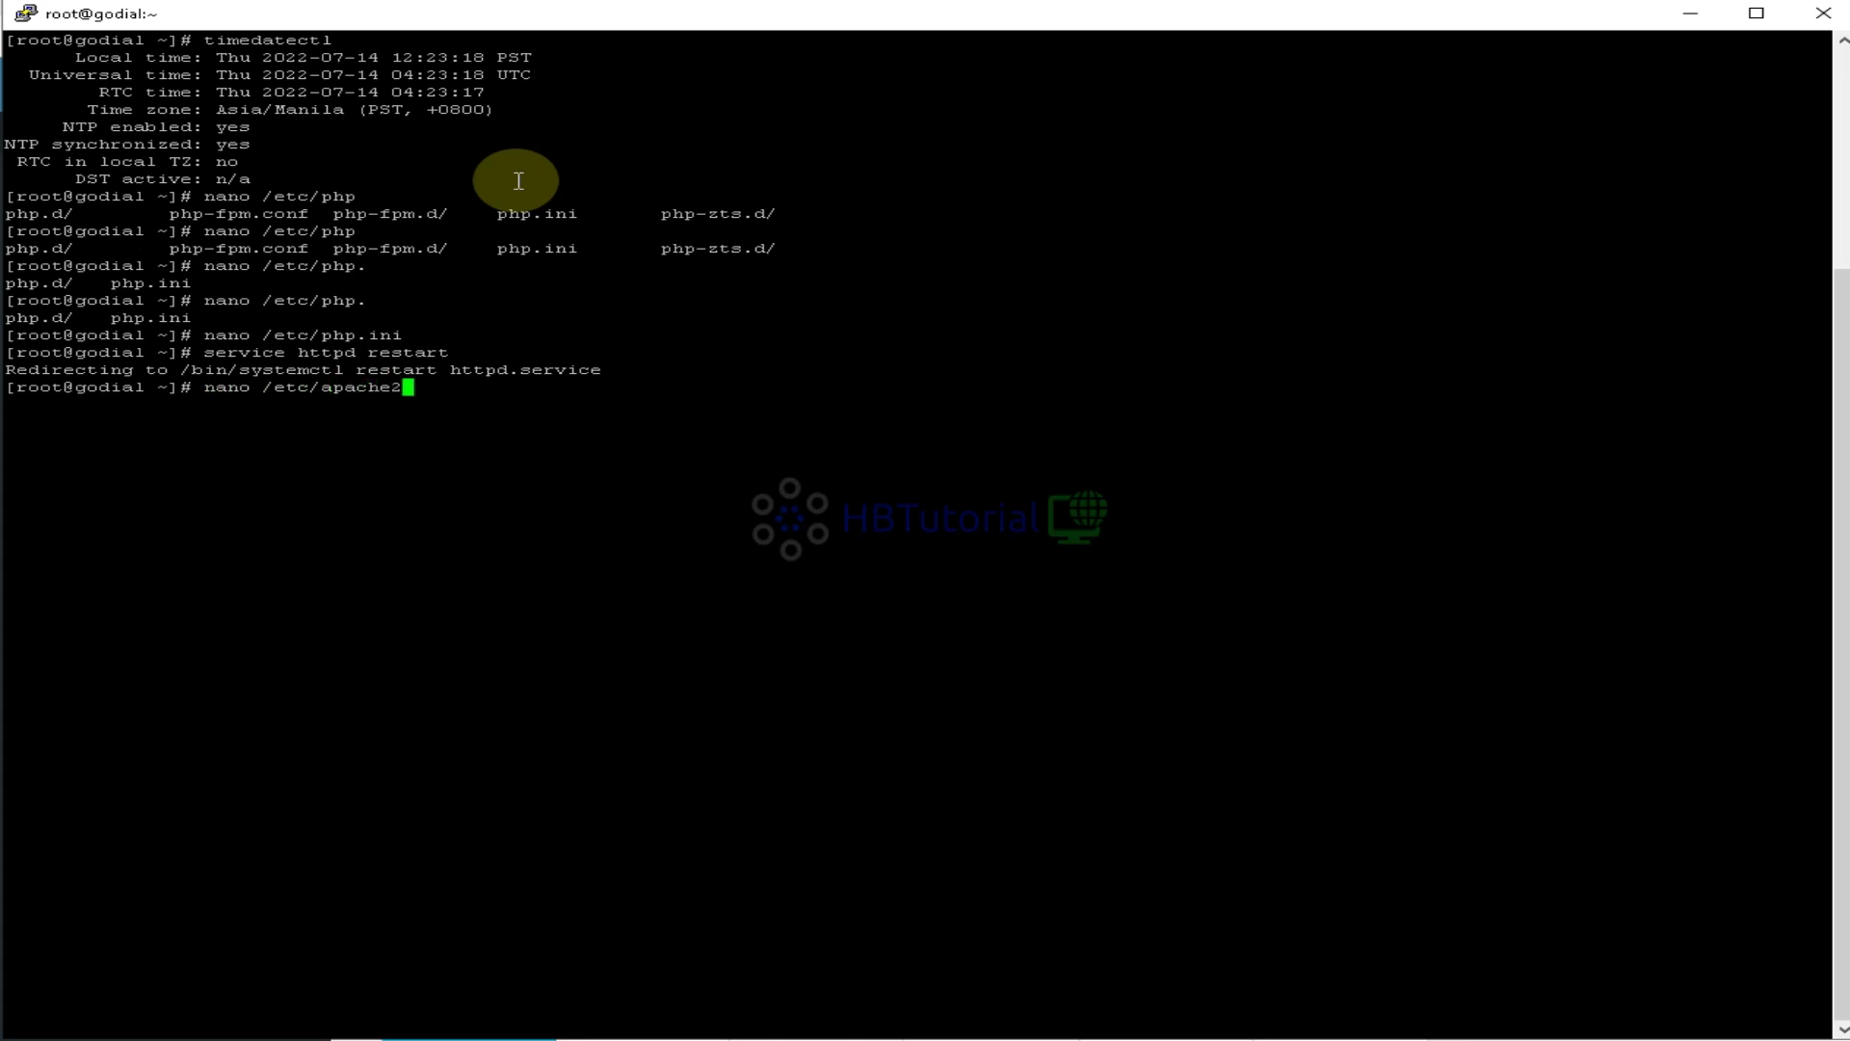
pyautogui.press('BackSpace')
pyautogui.press('BackSpace')
pyautogui.press('BackSpace')
pyautogui.press('BackSpace')
pyautogui.press('BackSpace')
pyautogui.press('BackSpace')
pyautogui.press('BackSpace')
pyautogui.press('BackSpace')
pyautogui.write('php')
pyautogui.press('BackSpace')
pyautogui.press('BackSpace')
pyautogui.press('BackSpace')
pyautogui.write('/php7/cli/php.ini')
pyautogui.press('BackSpace')
pyautogui.press('BackSpace')
pyautogui.press('BackSpace')
pyautogui.press('BackSpace')
pyautogui.press('BackSpace')
pyautogui.press('BackSpace')
pyautogui.press('BackSpace')
pyautogui.press('BackSpace')
pyautogui.press('BackSpace')
pyautogui.press('BackSpace')
pyautogui.press('BackSpace')
pyautogui.press('BackSpace')
pyautogui.press('BackSpace')
pyautogui.press('BackSpace')
pyautogui.press('BackSpace')
pyautogui.press('BackSpace')
pyautogui.write('php76')
pyautogui.press('BackSpace')
pyautogui.write('/apache')
pyautogui.press('BackSpace')
pyautogui.press('BackSpace')
pyautogui.press('BackSpace')
pyautogui.press('BackSpace')
pyautogui.press('BackSpace')
pyautogui.press('BackSpace')
pyautogui.press('BackSpace')
pyautogui.press('BackSpace')
pyautogui.press('BackSpace')
pyautogui.press('BackSpace')
pyautogui.press('BackSpace')
pyautogui.press('BackSpace')
pyautogui.press('BackSpace')
pyautogui.press('BackSpace')
pyautogui.press('BackSpace')
pyautogui.press('BackSpace')
pyautogui.press('BackSpace')
pyautogui.press('BackSpace')
pyautogui.press('BackSpace')
pyautogui.press('BackSpace')
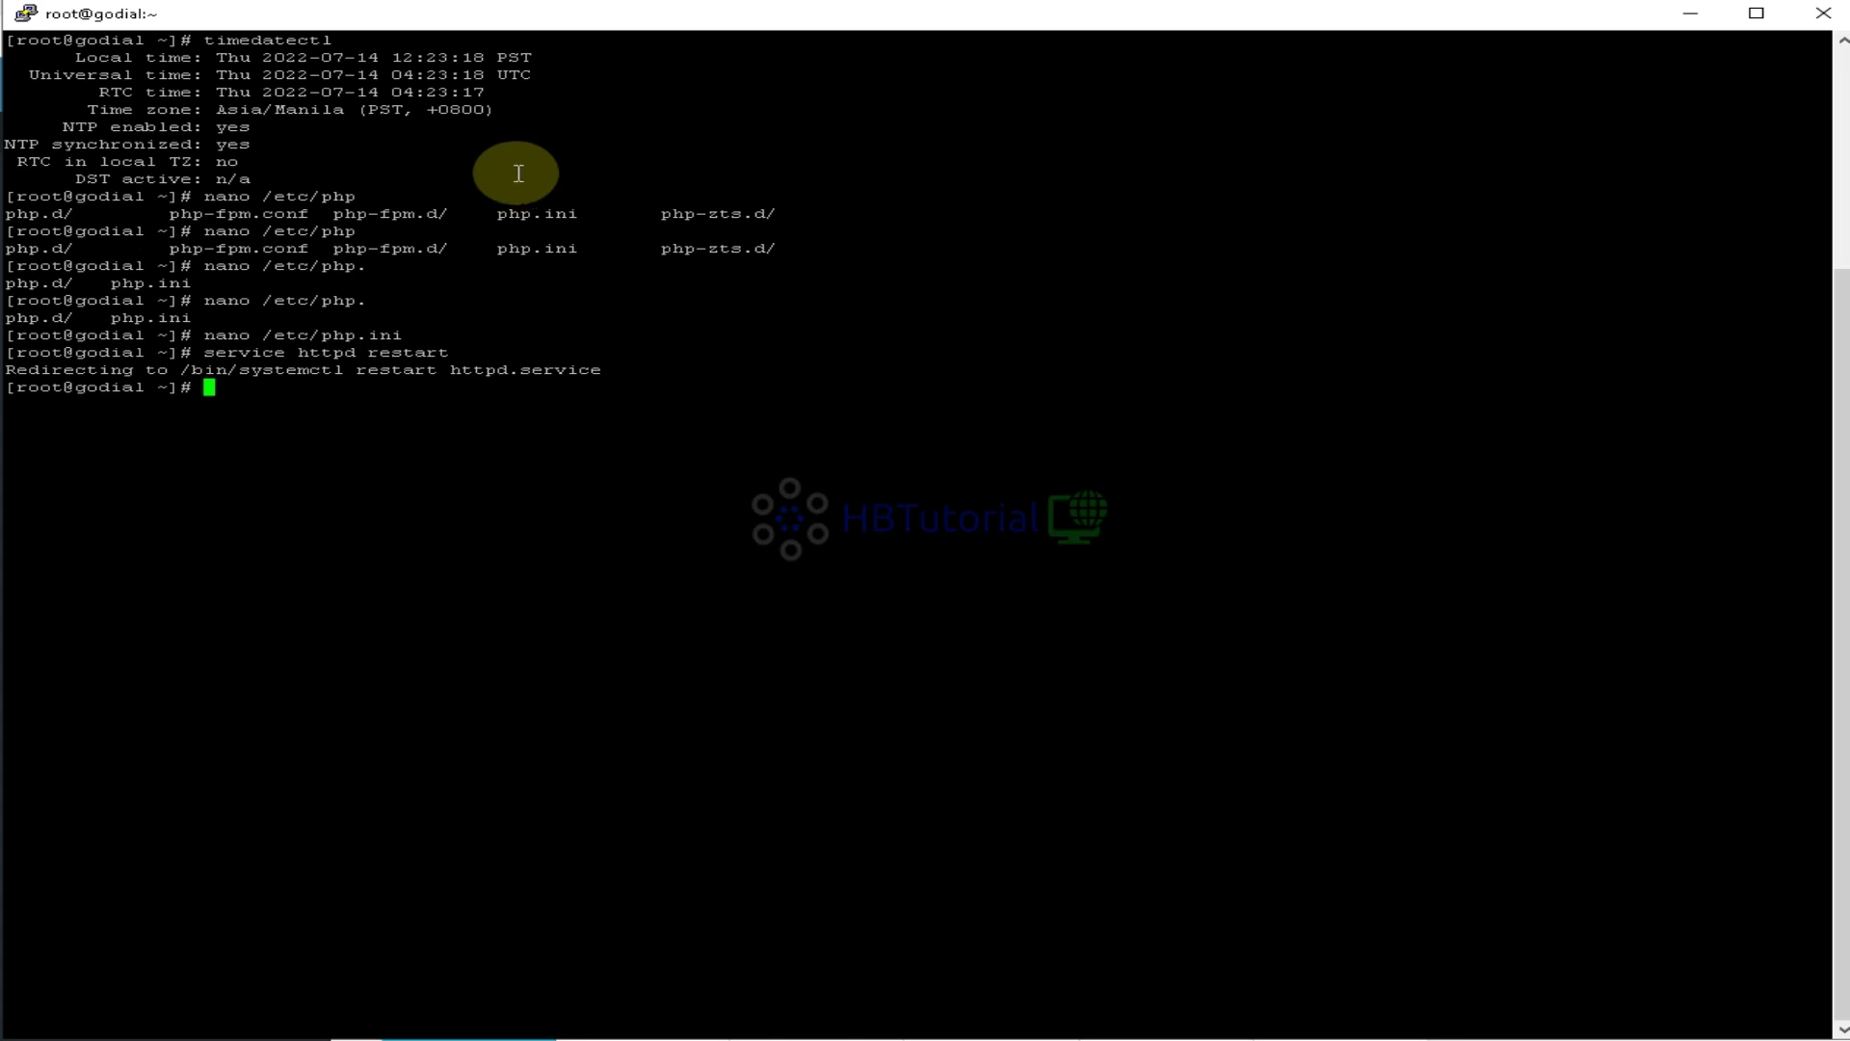
# Rerun timedatectl to confirm the server is still on Asia/Manila
pyautogui.moveTo(334, 40); pyautogui.dragTo(205, 45)
pyautogui.rightClick(211, 49)
pyautogui.press('Return')
pyautogui.write('\\')
pyautogui.press('BackSpace')
pyautogui.moveTo(208, 459); pyautogui.dragTo(495, 459)
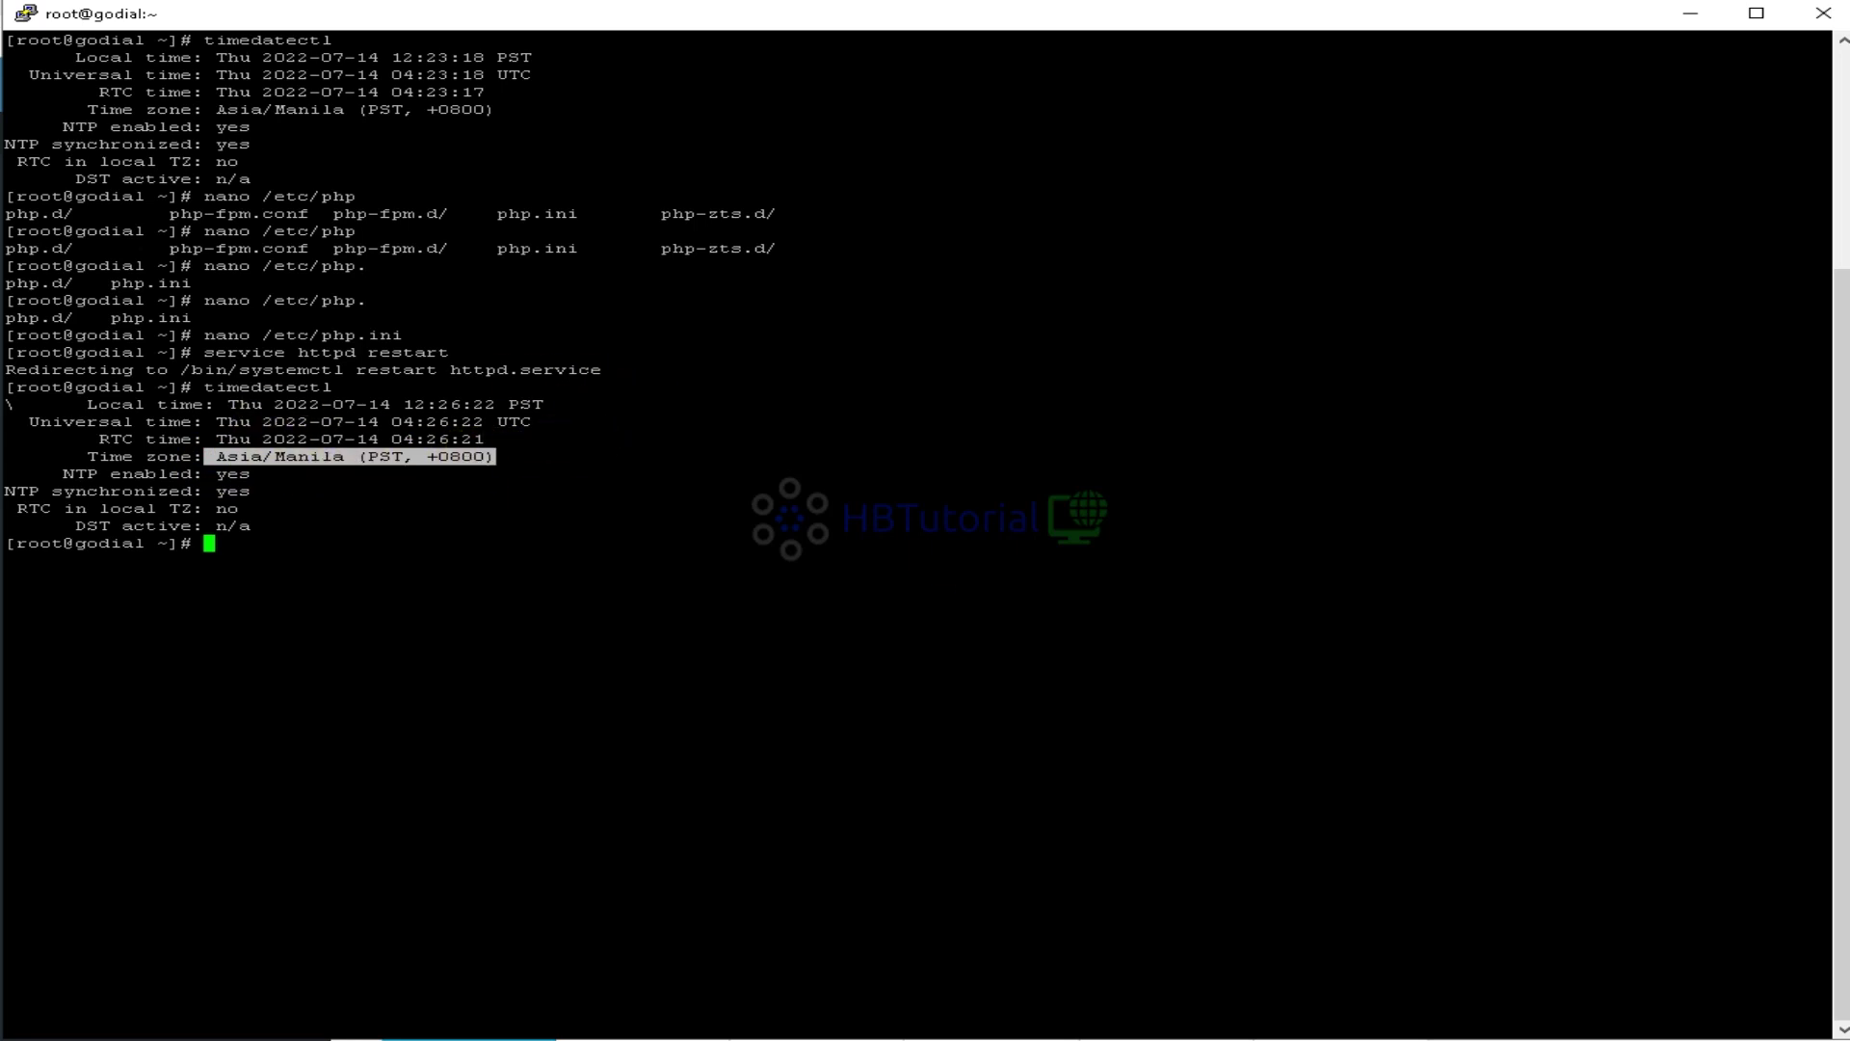
pyautogui.click(491, 625)
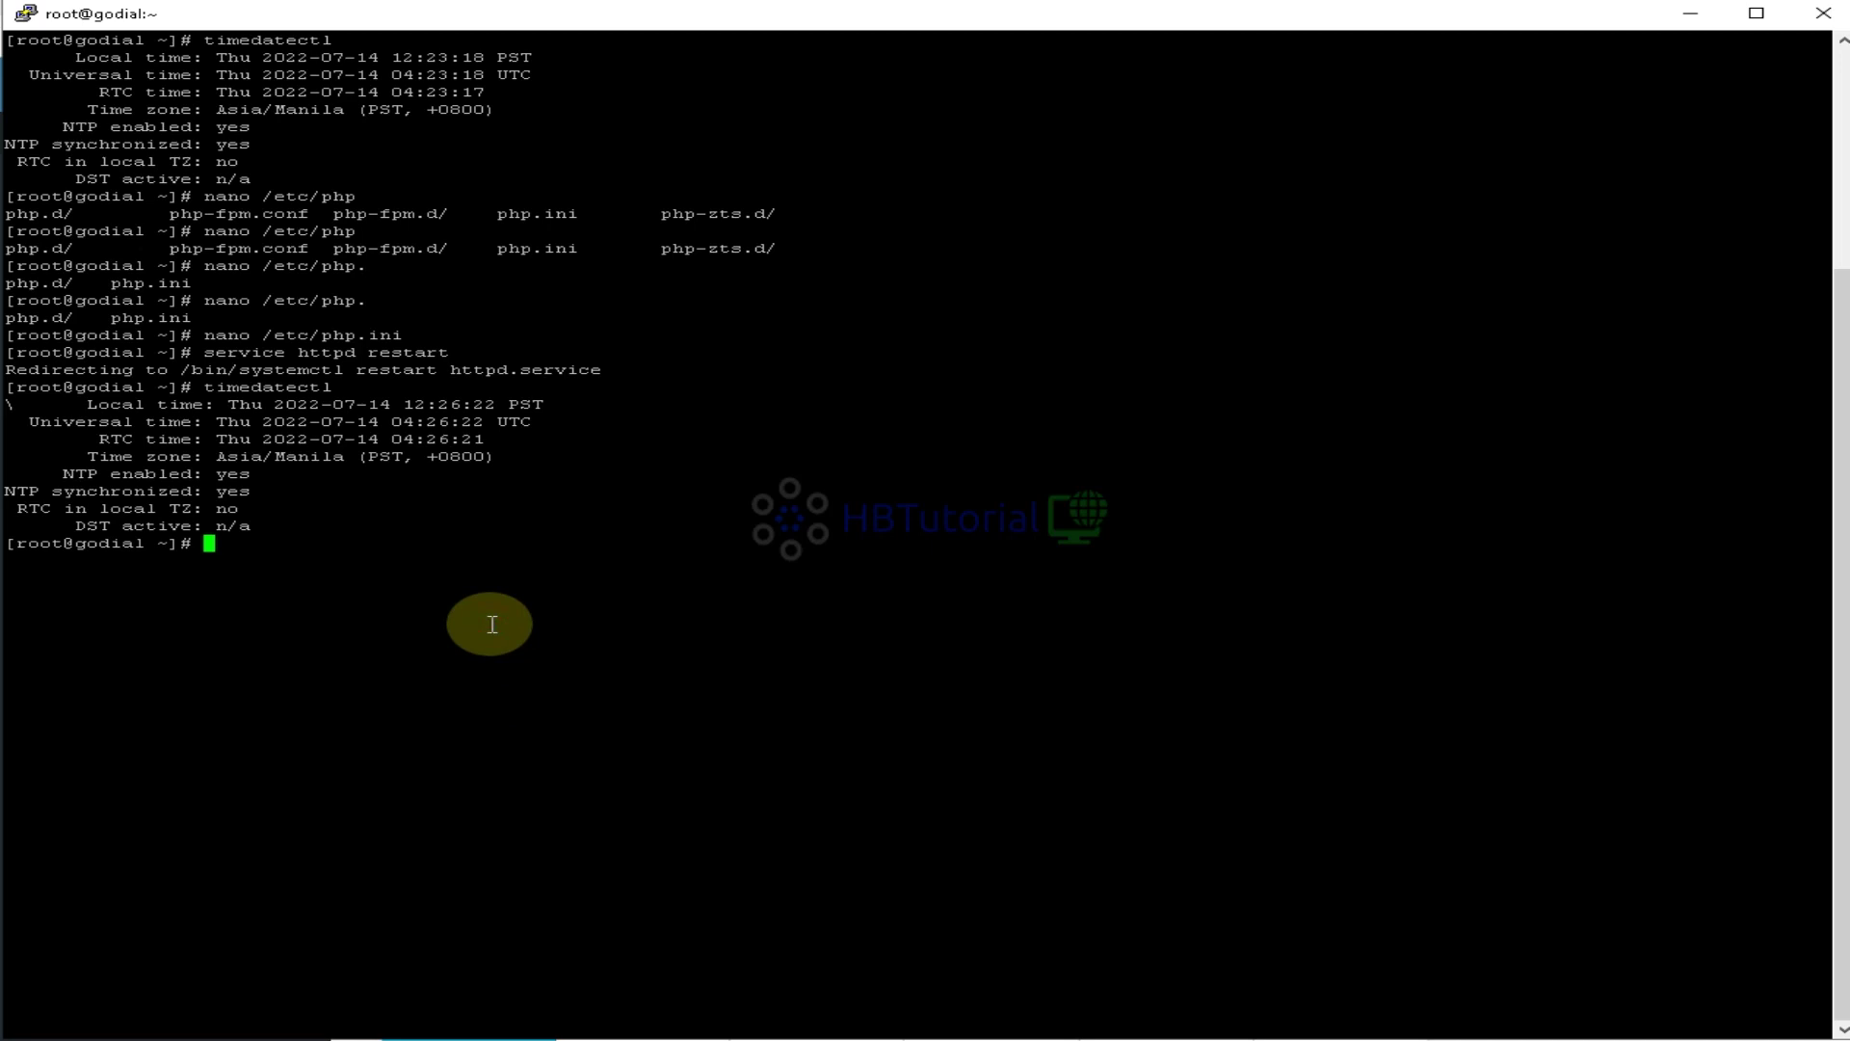
# Set the server time zone to America/New_York with timedatectl set-timezone, without sudo
pyautogui.write('sudo timedatectl set-t')
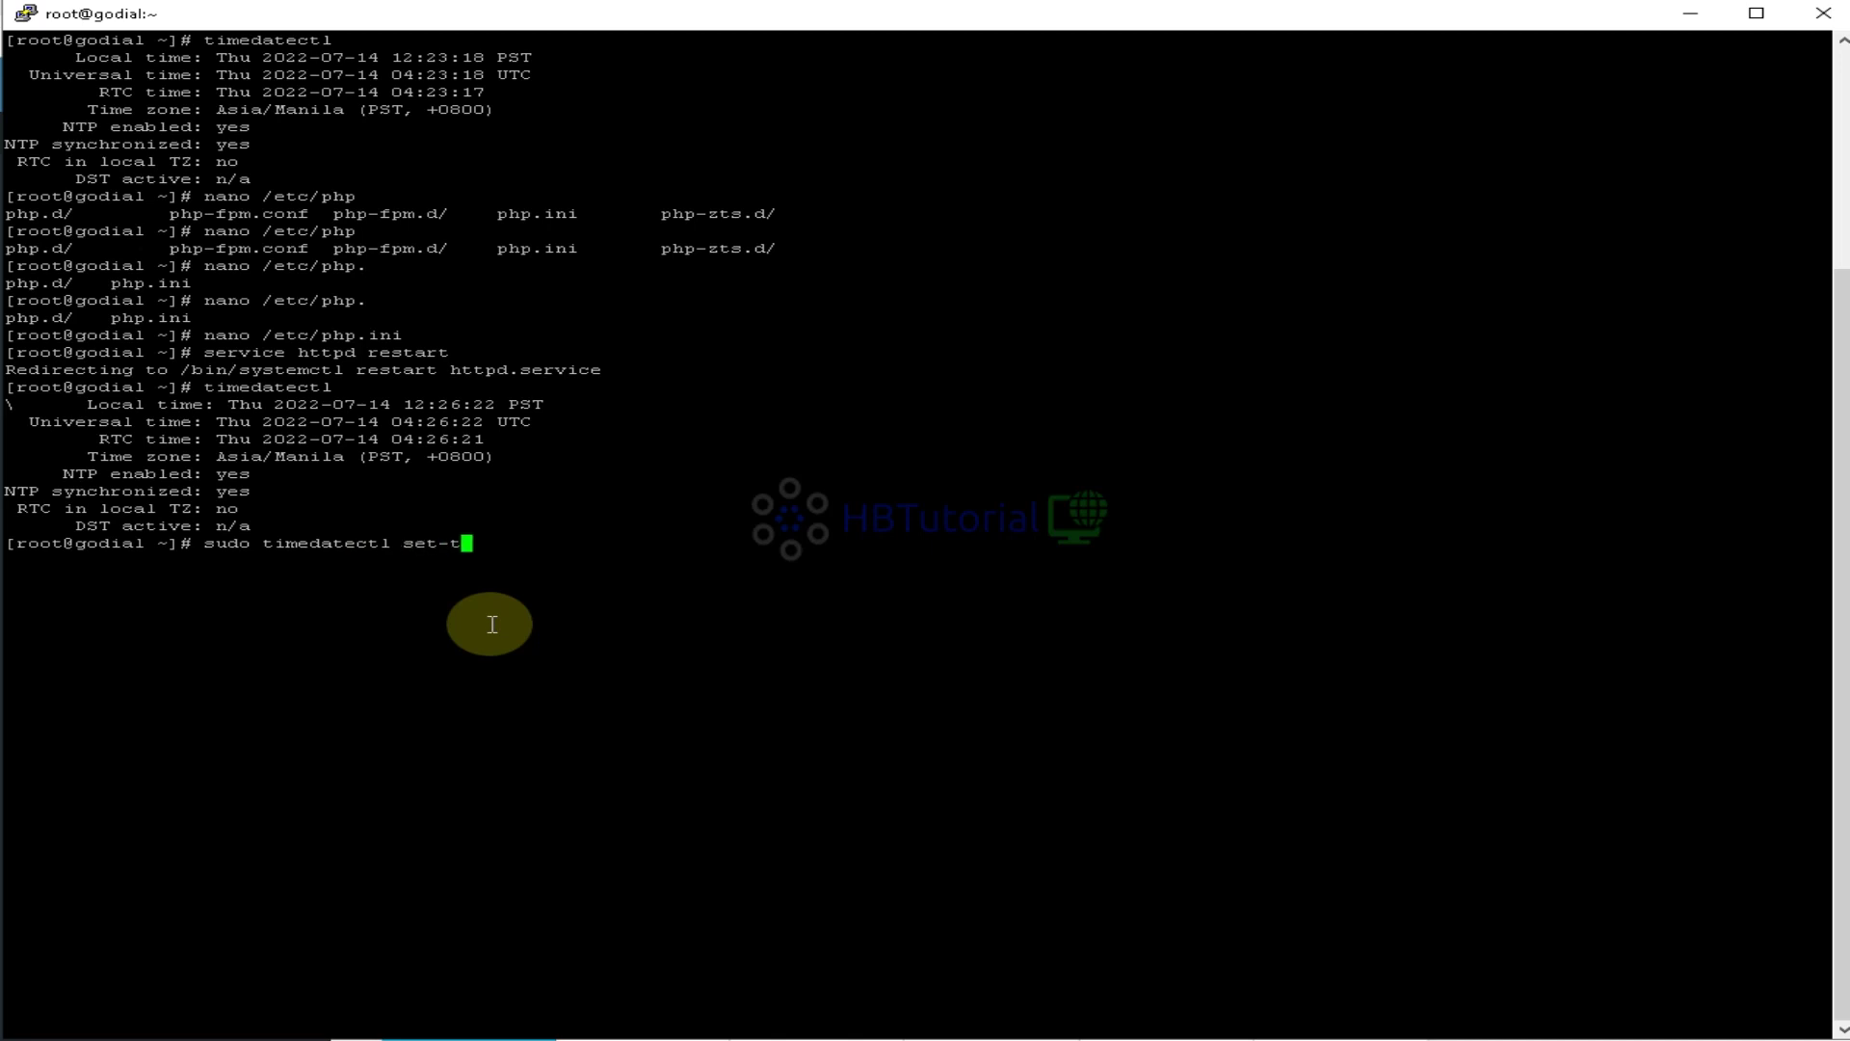
pyautogui.write('imezone America/New_York')
pyautogui.press('Return')
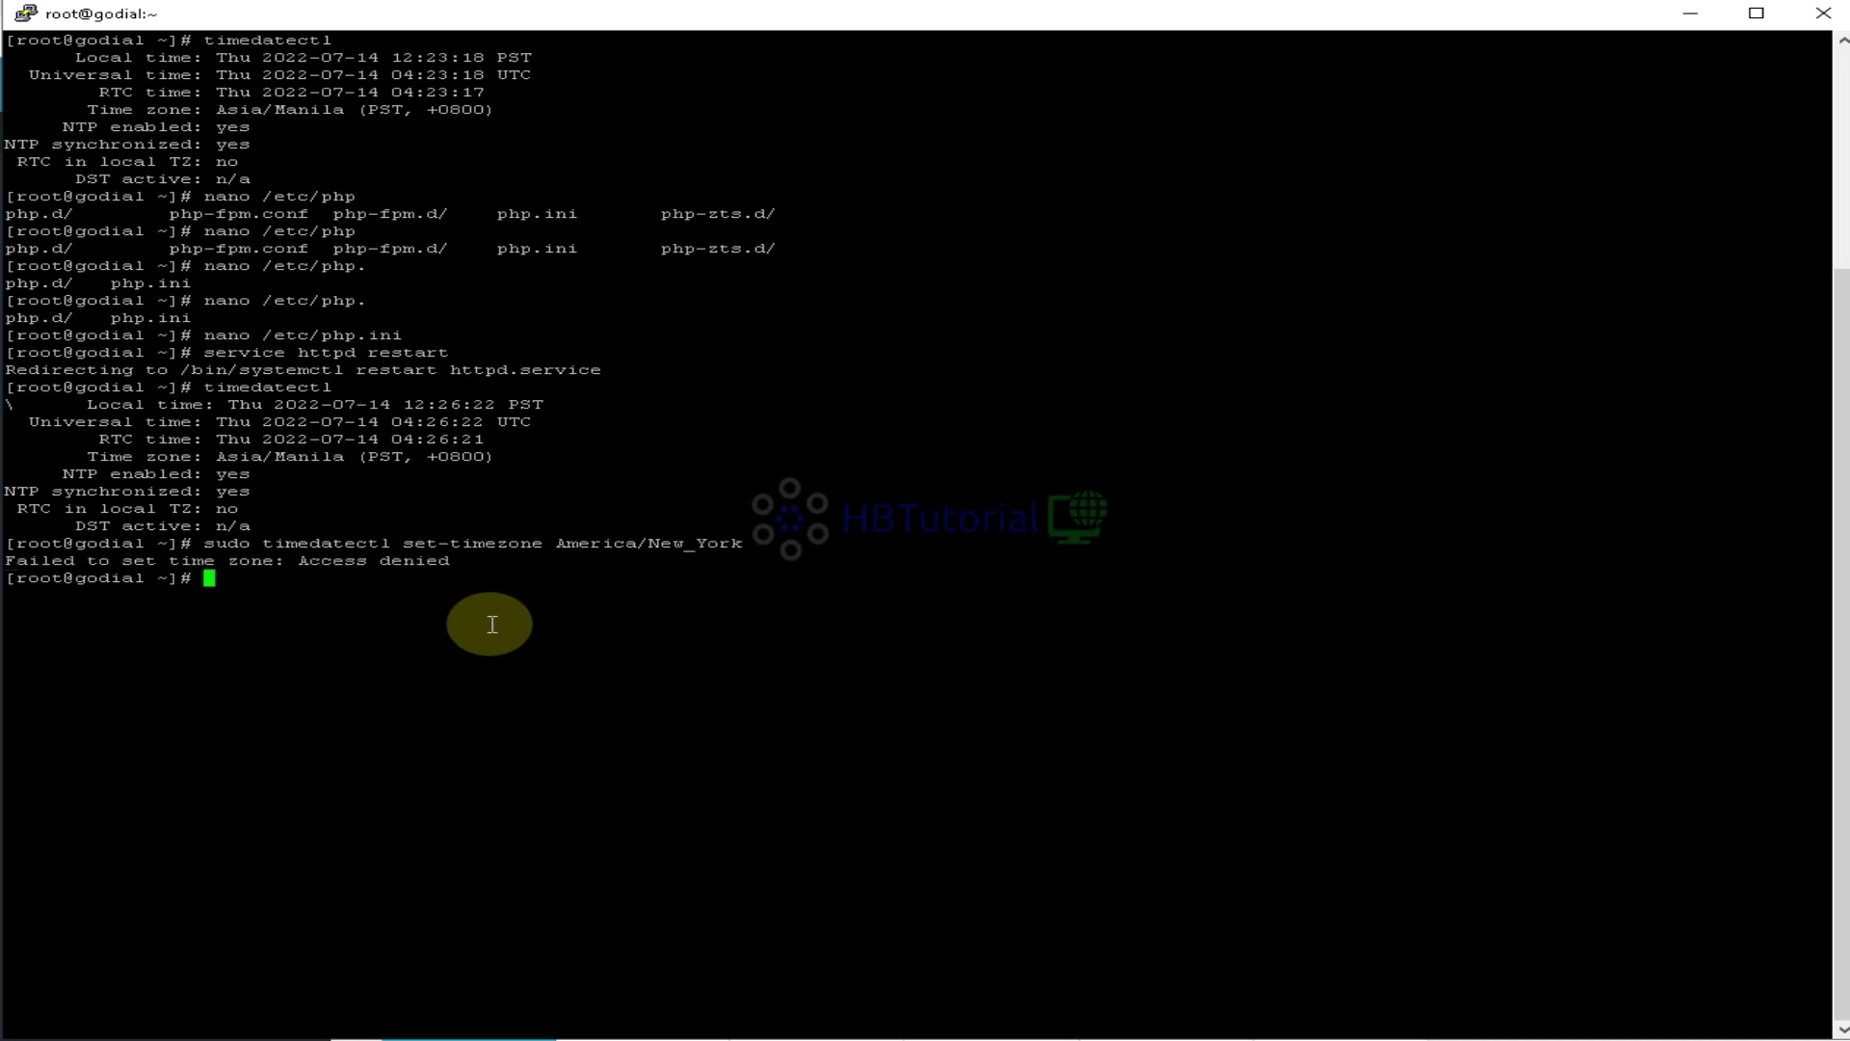
pyautogui.press('Up')
pyautogui.press('Left')
pyautogui.press('Left')
pyautogui.press('Left')
pyautogui.press('Left')
pyautogui.press('Left')
pyautogui.press('Left')
pyautogui.press('Left')
pyautogui.press('Left')
pyautogui.press('Left')
pyautogui.press('Left')
pyautogui.press('Left')
pyautogui.press('Left')
pyautogui.press('Left')
pyautogui.press('Left')
pyautogui.press('Left')
pyautogui.press('Left')
pyautogui.press('Left')
pyautogui.press('Left')
pyautogui.press('Left')
pyautogui.press('Left')
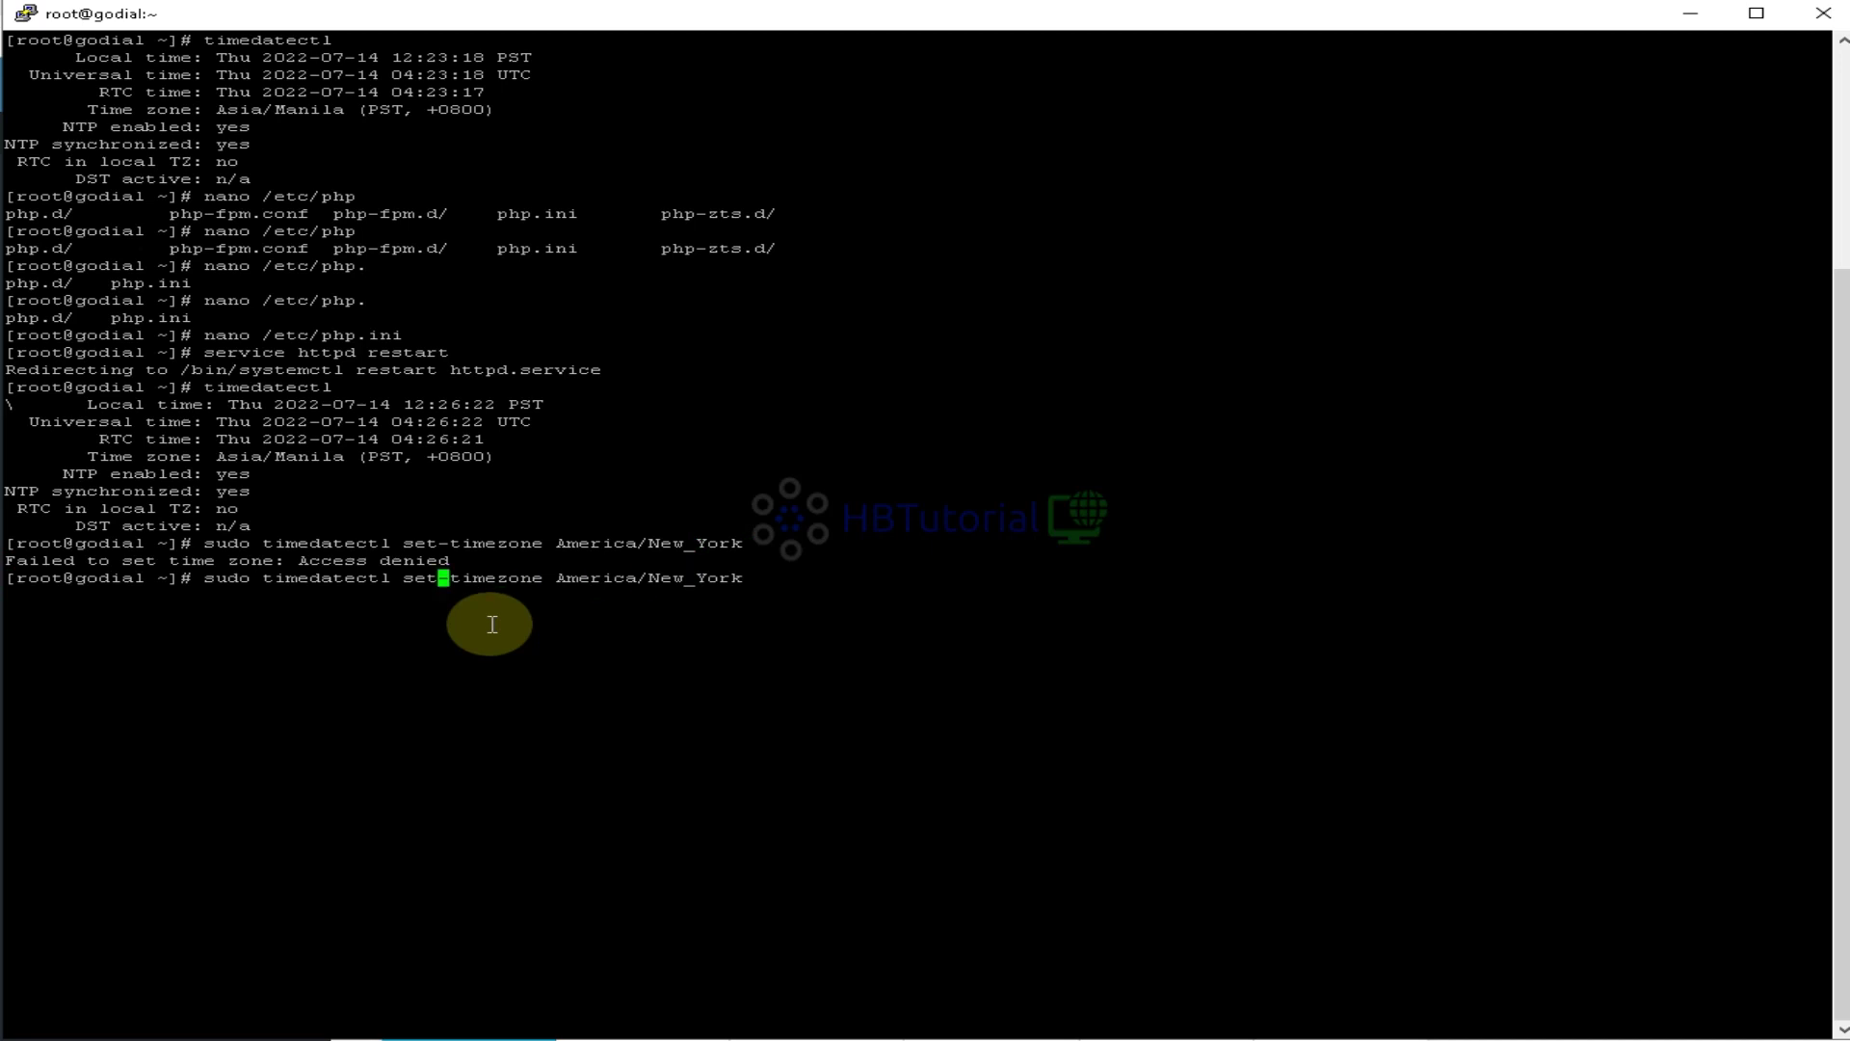
pyautogui.press('Left')
pyautogui.press('Left')
pyautogui.press('Left')
pyautogui.press('Left')
pyautogui.press('Left')
pyautogui.press('Left')
pyautogui.press('Left')
pyautogui.press('Left')
pyautogui.press('Left')
pyautogui.press('Left')
pyautogui.press('Left')
pyautogui.press('Left')
pyautogui.press('Left')
pyautogui.press('Left')
pyautogui.press('Left')
pyautogui.press('Left')
pyautogui.press('Left')
pyautogui.press('Left')
pyautogui.press('Delete')
pyautogui.press('Delete')
pyautogui.press('Delete')
pyautogui.press('Delete')
pyautogui.press('Delete')
pyautogui.press('Return')
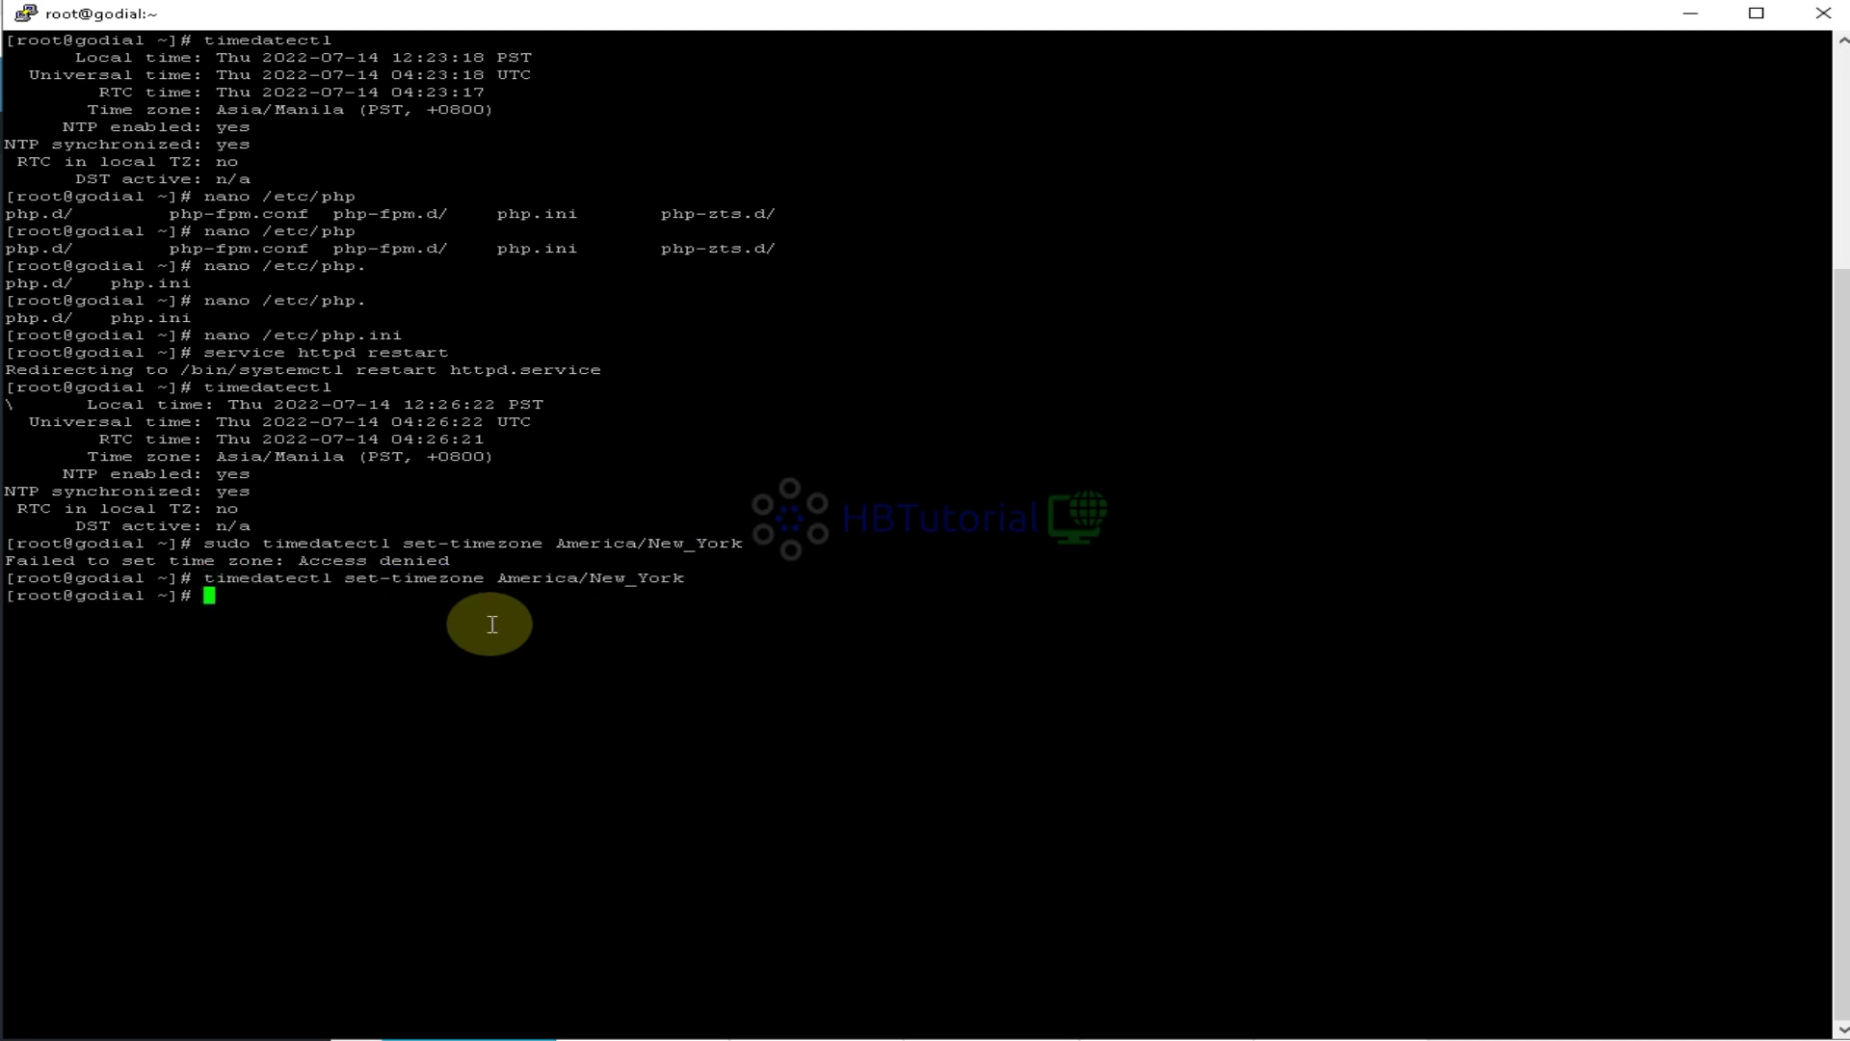
# Verify timedatectl now shows America/New_York, then remove /etc/localtime with rm -rf
pyautogui.press('Up')
pyautogui.press('Up')
pyautogui.press('Up')
pyautogui.press('Return')
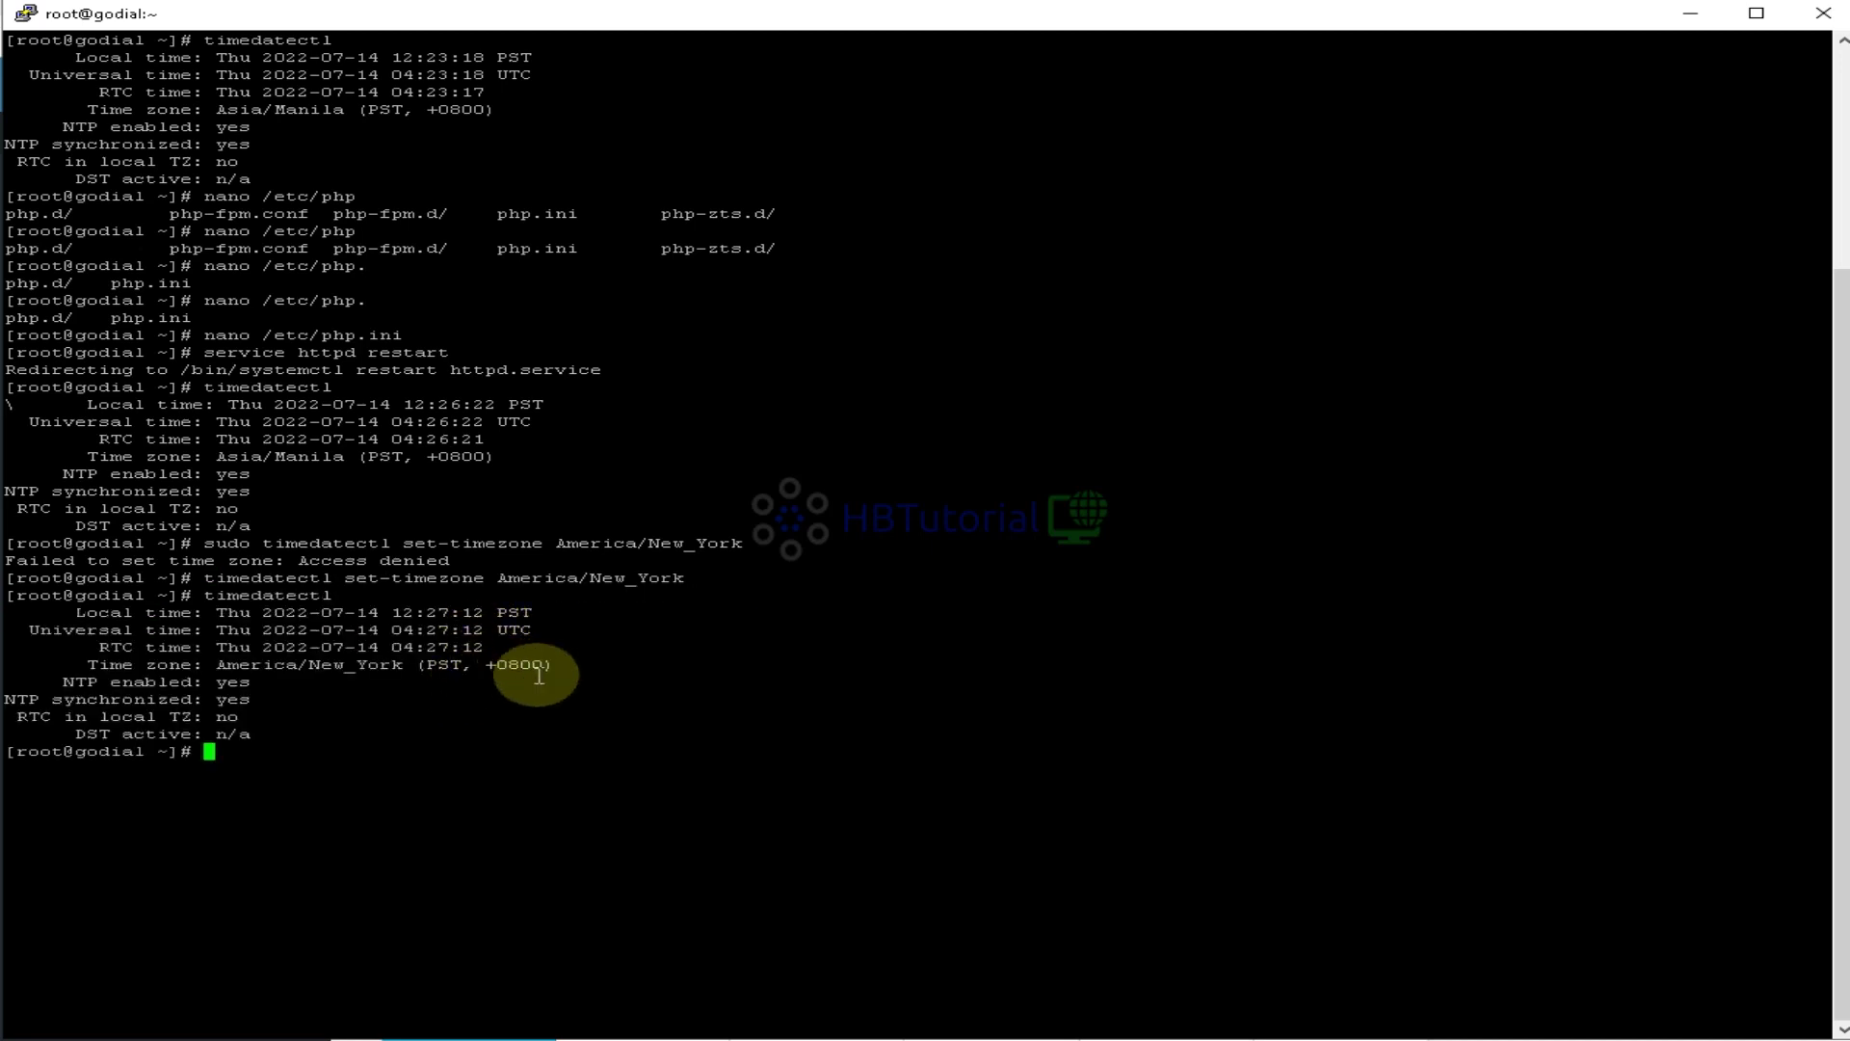
pyautogui.moveTo(546, 670); pyautogui.dragTo(227, 674)
pyautogui.click(289, 676)
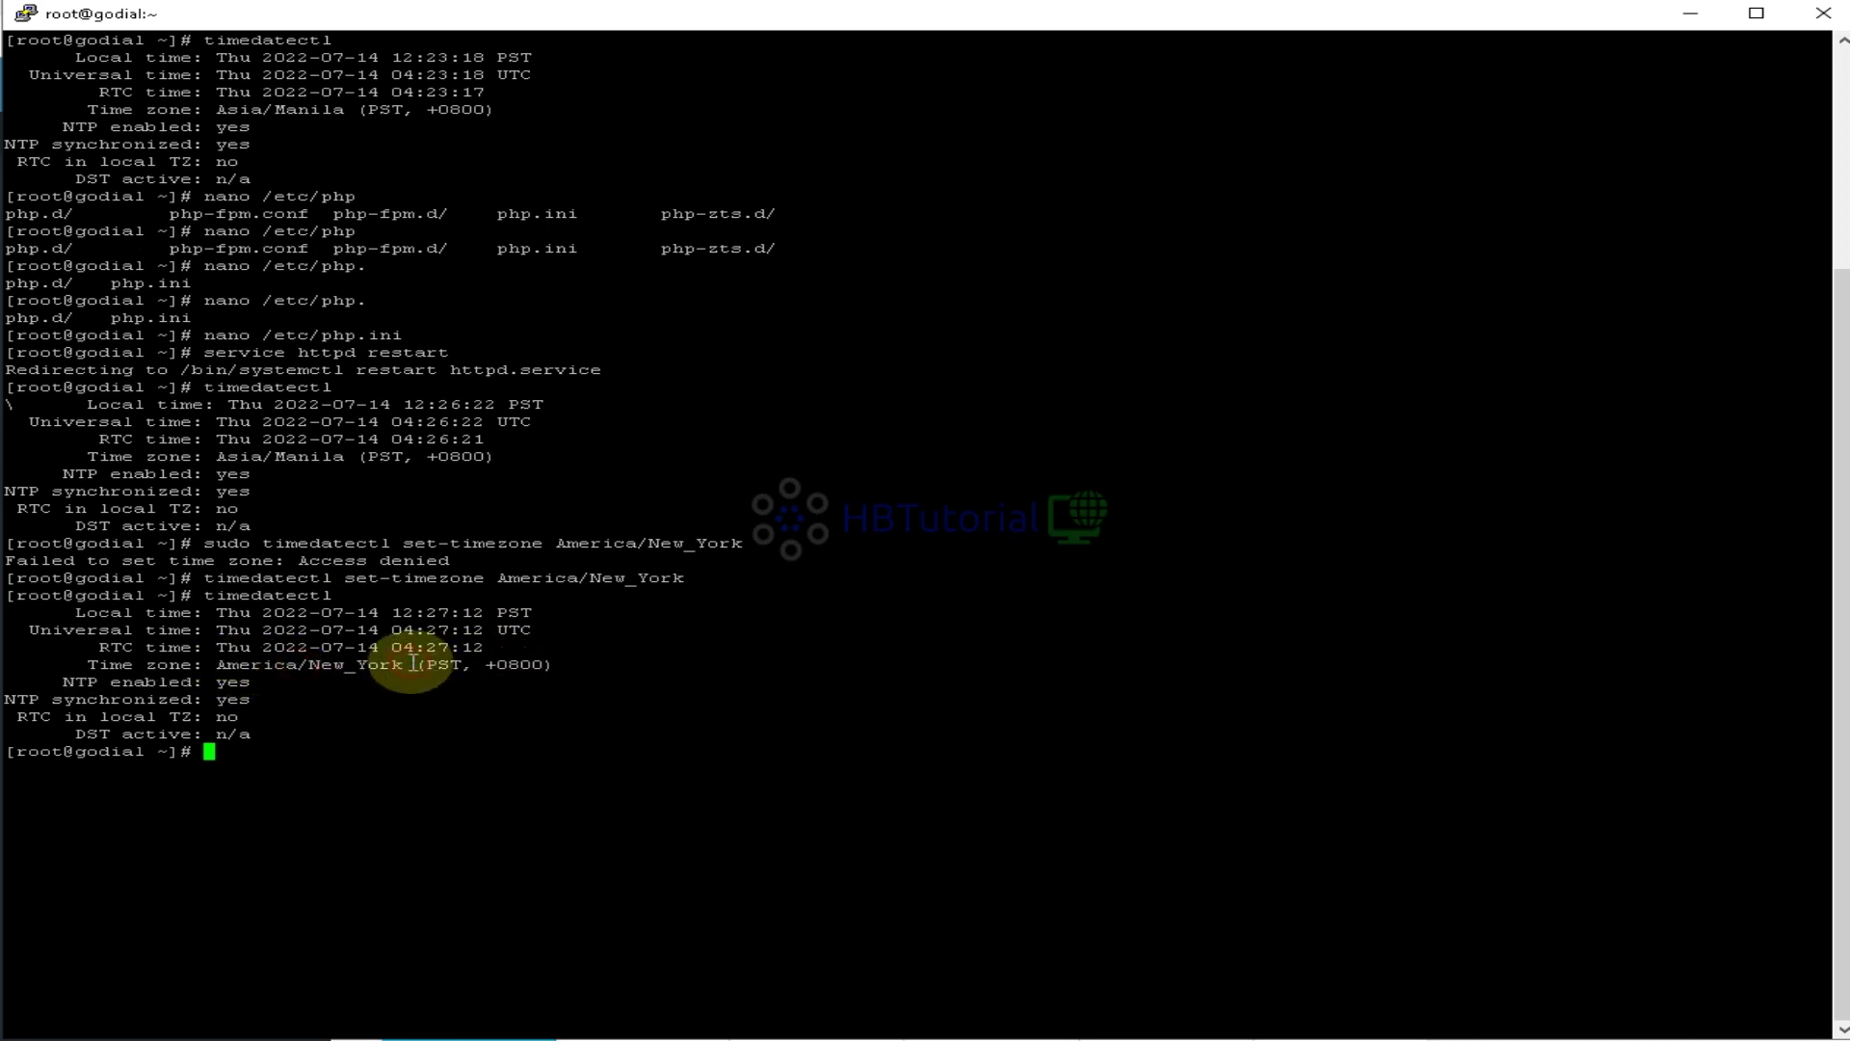
pyautogui.click(519, 699)
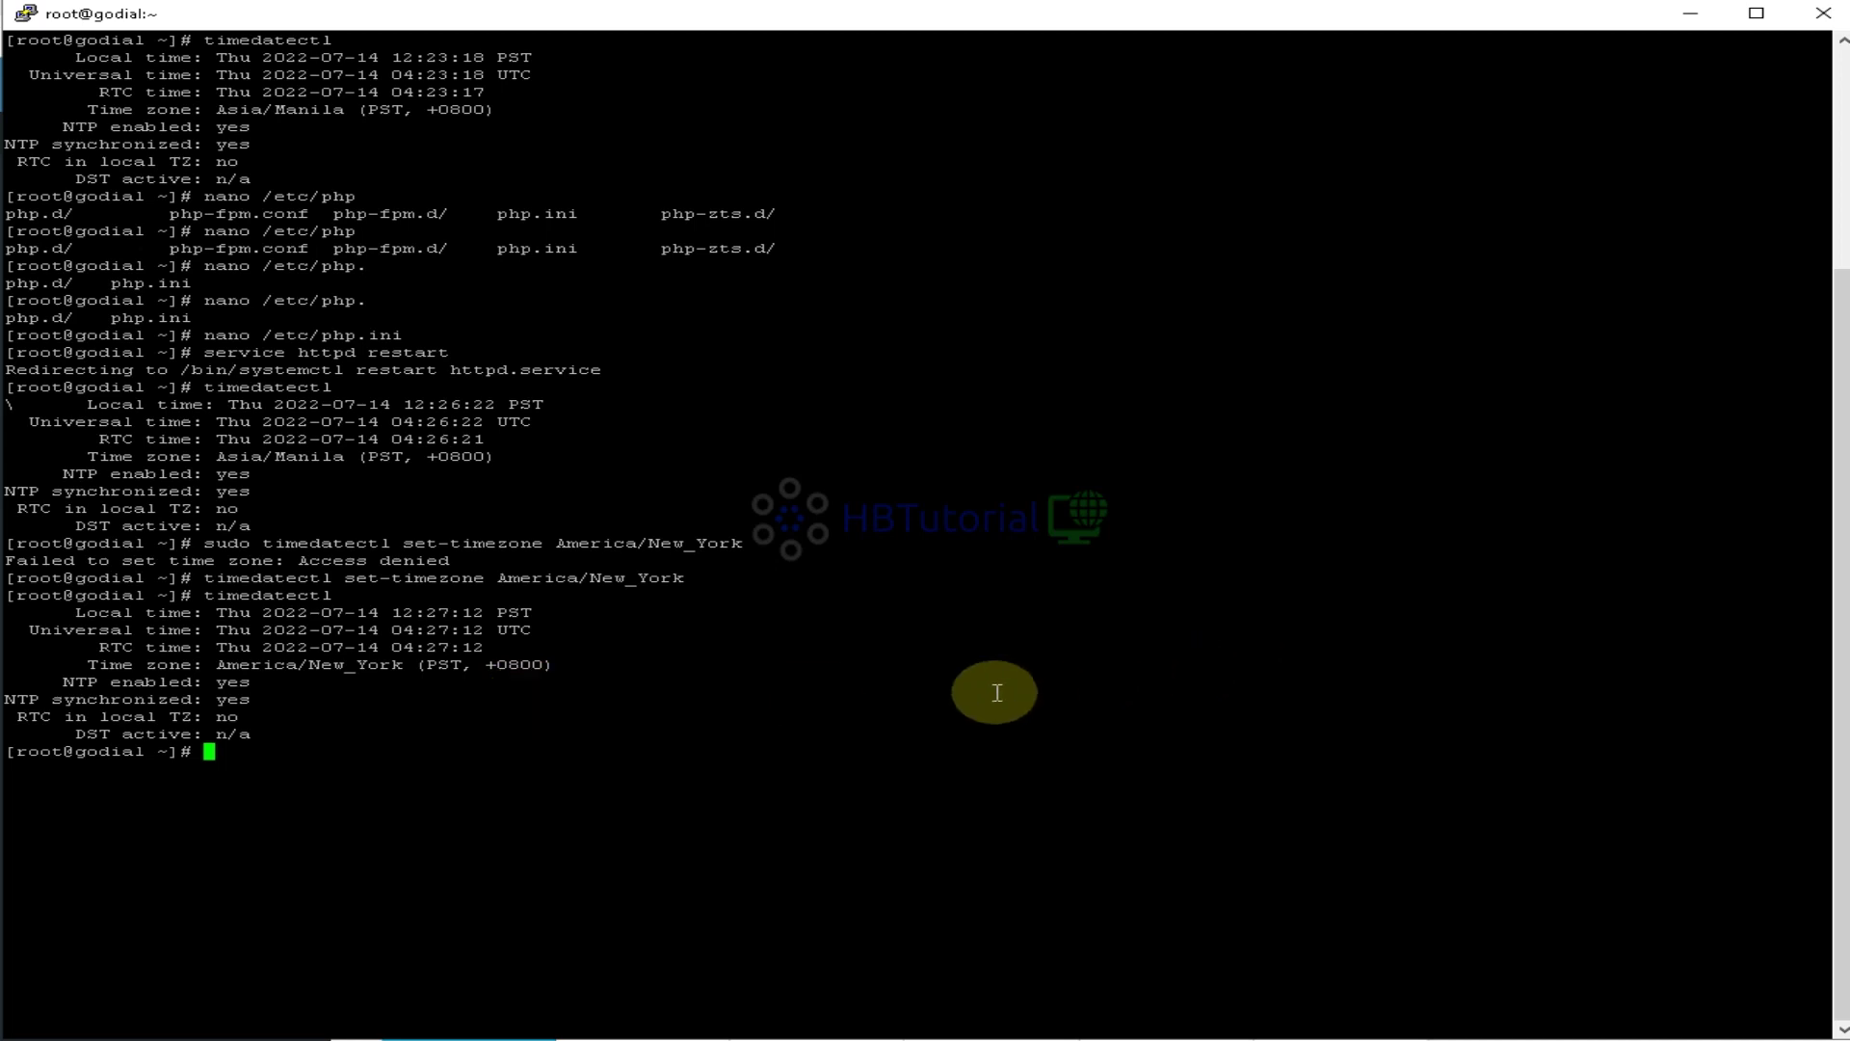
pyautogui.write('rm -rf /etc/localtime')
# Delete the old /etc/localtime and start a symlink from /usr/share/zoneinfo/America/New_York
pyautogui.press('Return')
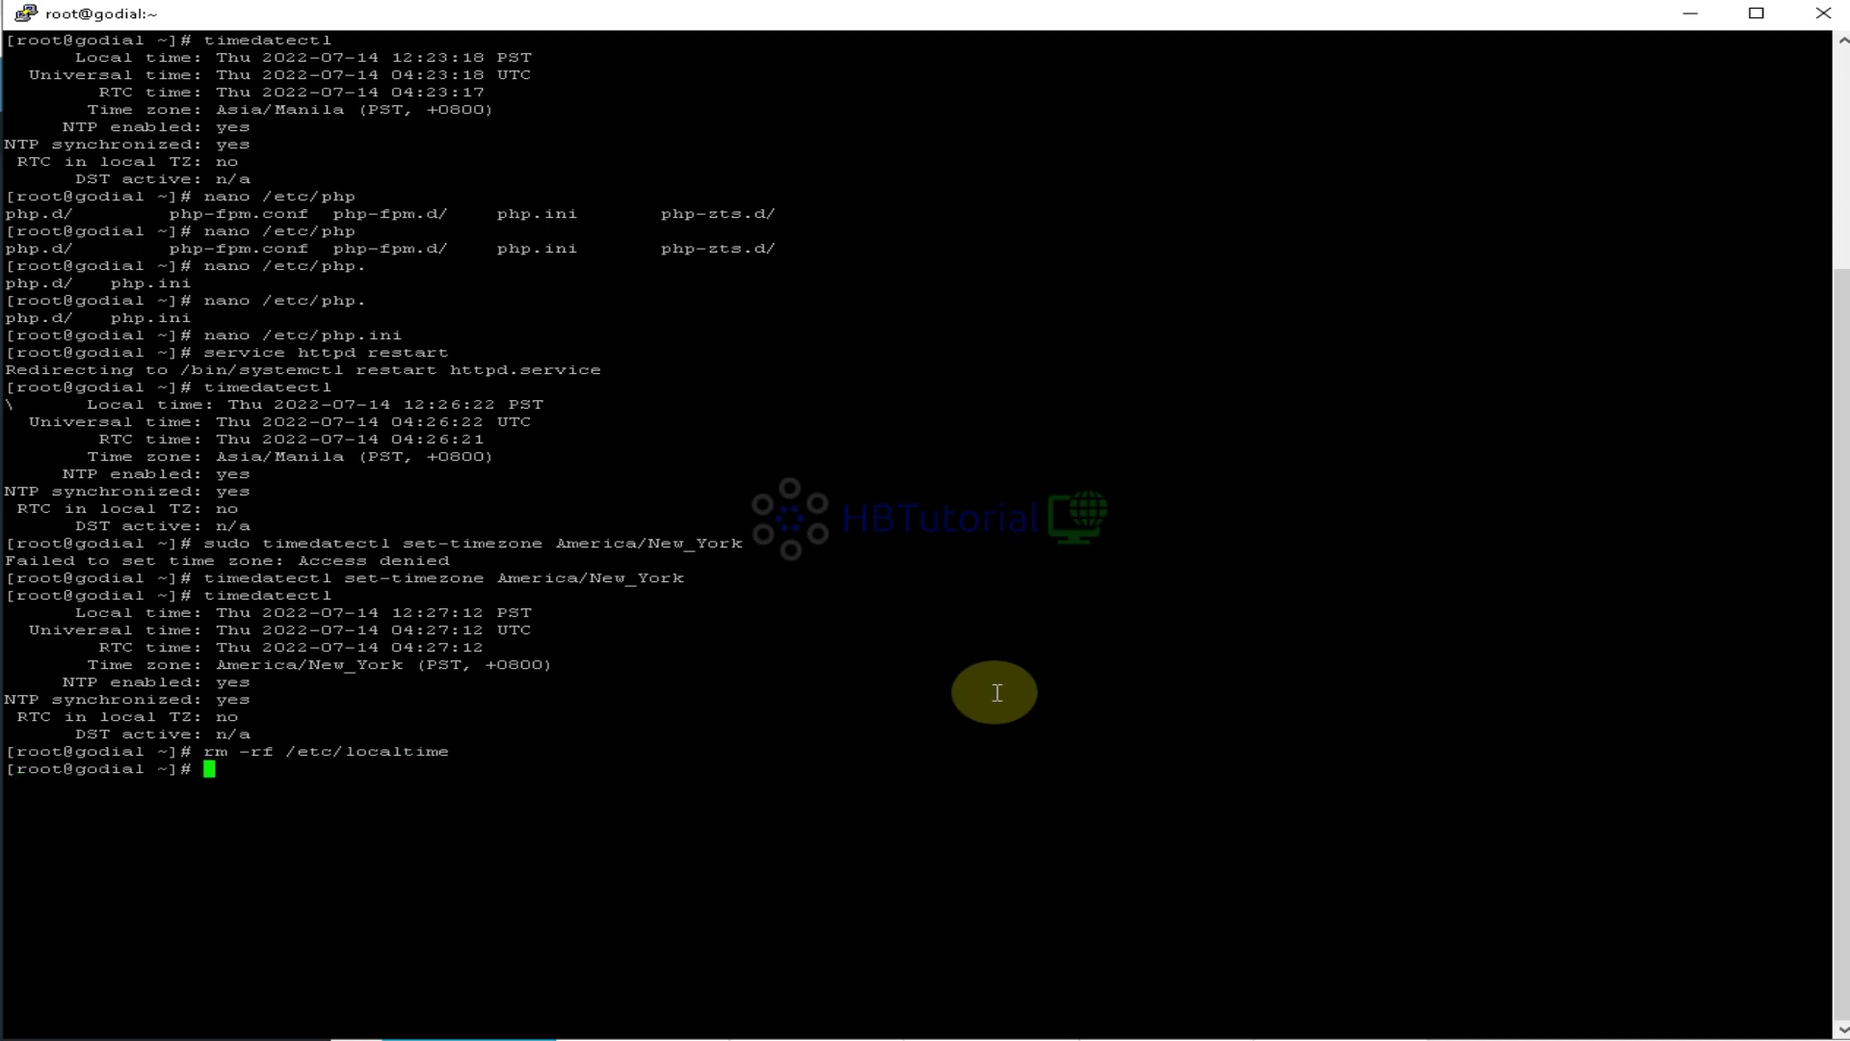
pyautogui.write('ln')
pyautogui.press('BackSpace')
pyautogui.press('BackSpace')
pyautogui.press('BackSpace')
pyautogui.write('ln -s /usr/sh')
pyautogui.press('Tab')
pyautogui.write('zo')
pyautogui.press('Tab')
pyautogui.write('in')
pyautogui.press('BackSpace')
pyautogui.press('BackSpace')
pyautogui.write('Am')
pyautogui.press('Tab')
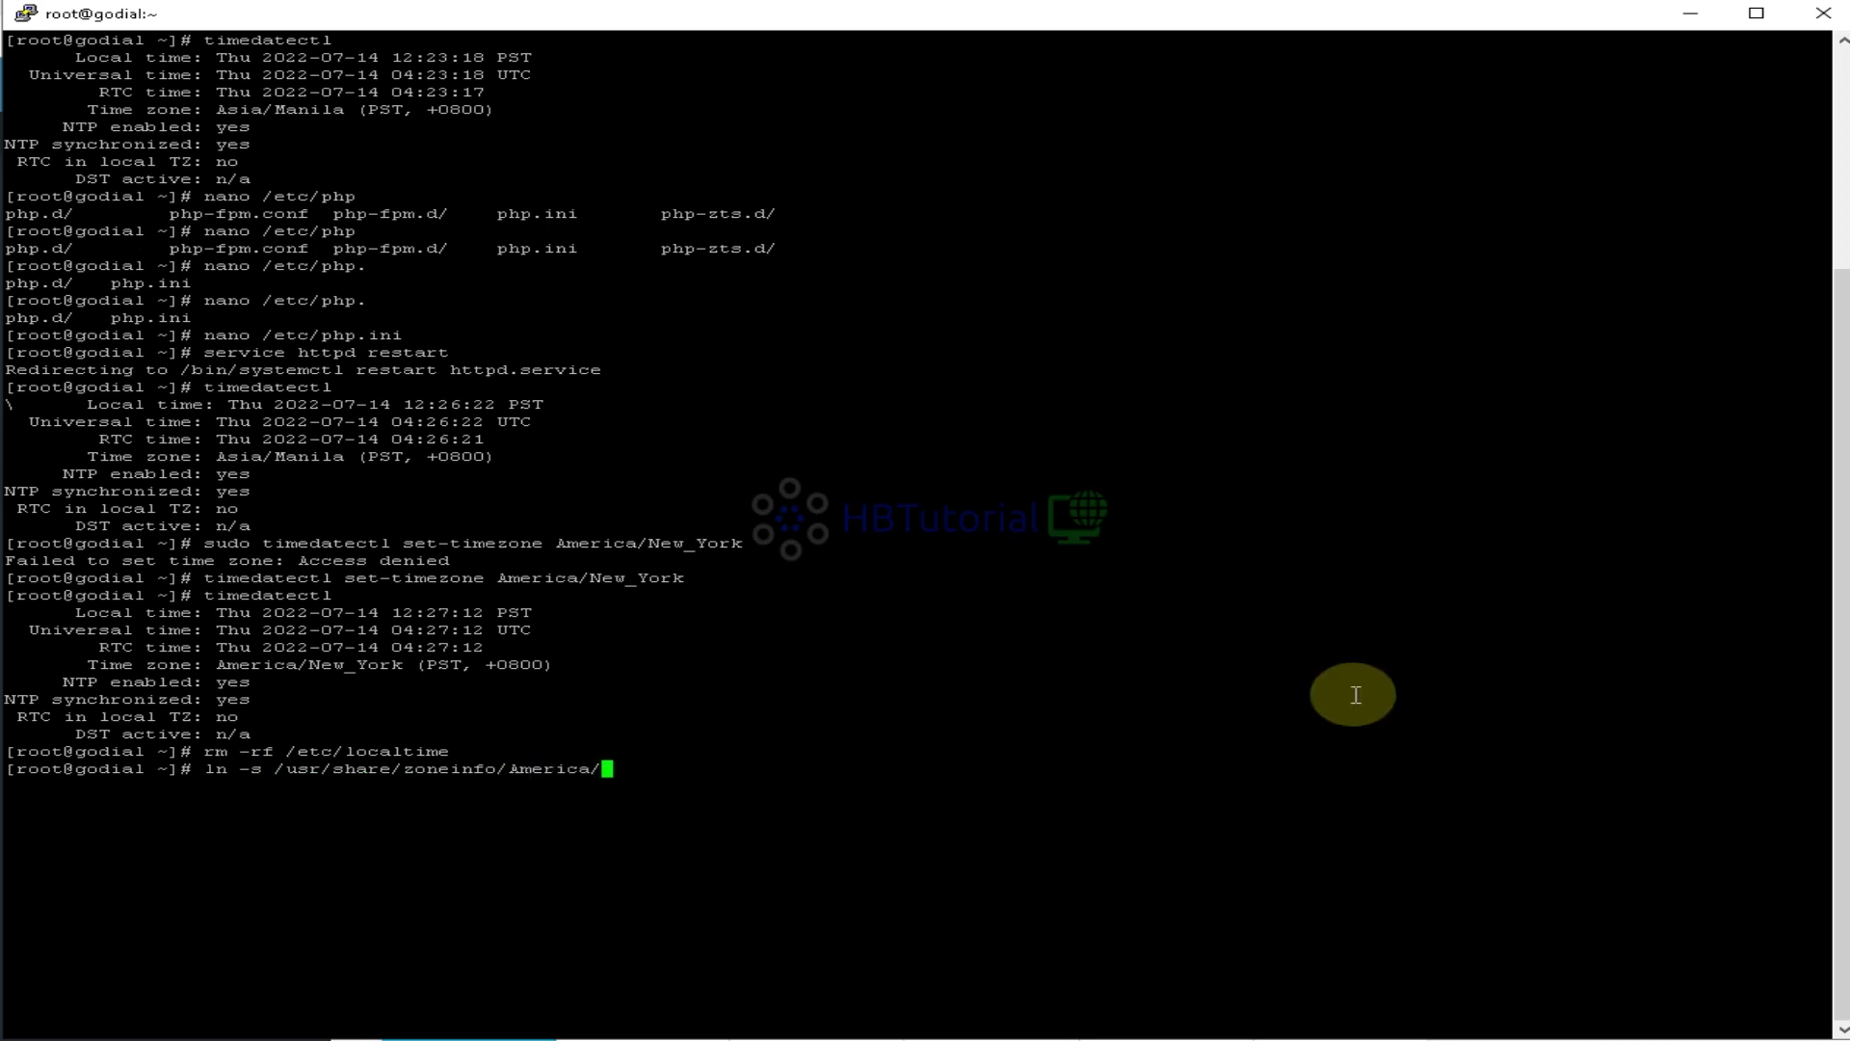
pyautogui.write('New_Yo')
pyautogui.press('Tab')
# Link it to /etc/localtime, then confirm timedatectl reports America/New_York (EDT, -0400)
pyautogui.write('/etc/loc')
pyautogui.press('Tab')
pyautogui.press('BackSpace')
pyautogui.press('BackSpace')
pyautogui.press('BackSpace')
pyautogui.press('BackSpace')
pyautogui.press('BackSpace')
pyautogui.press('BackSpace')
pyautogui.press('BackSpace')
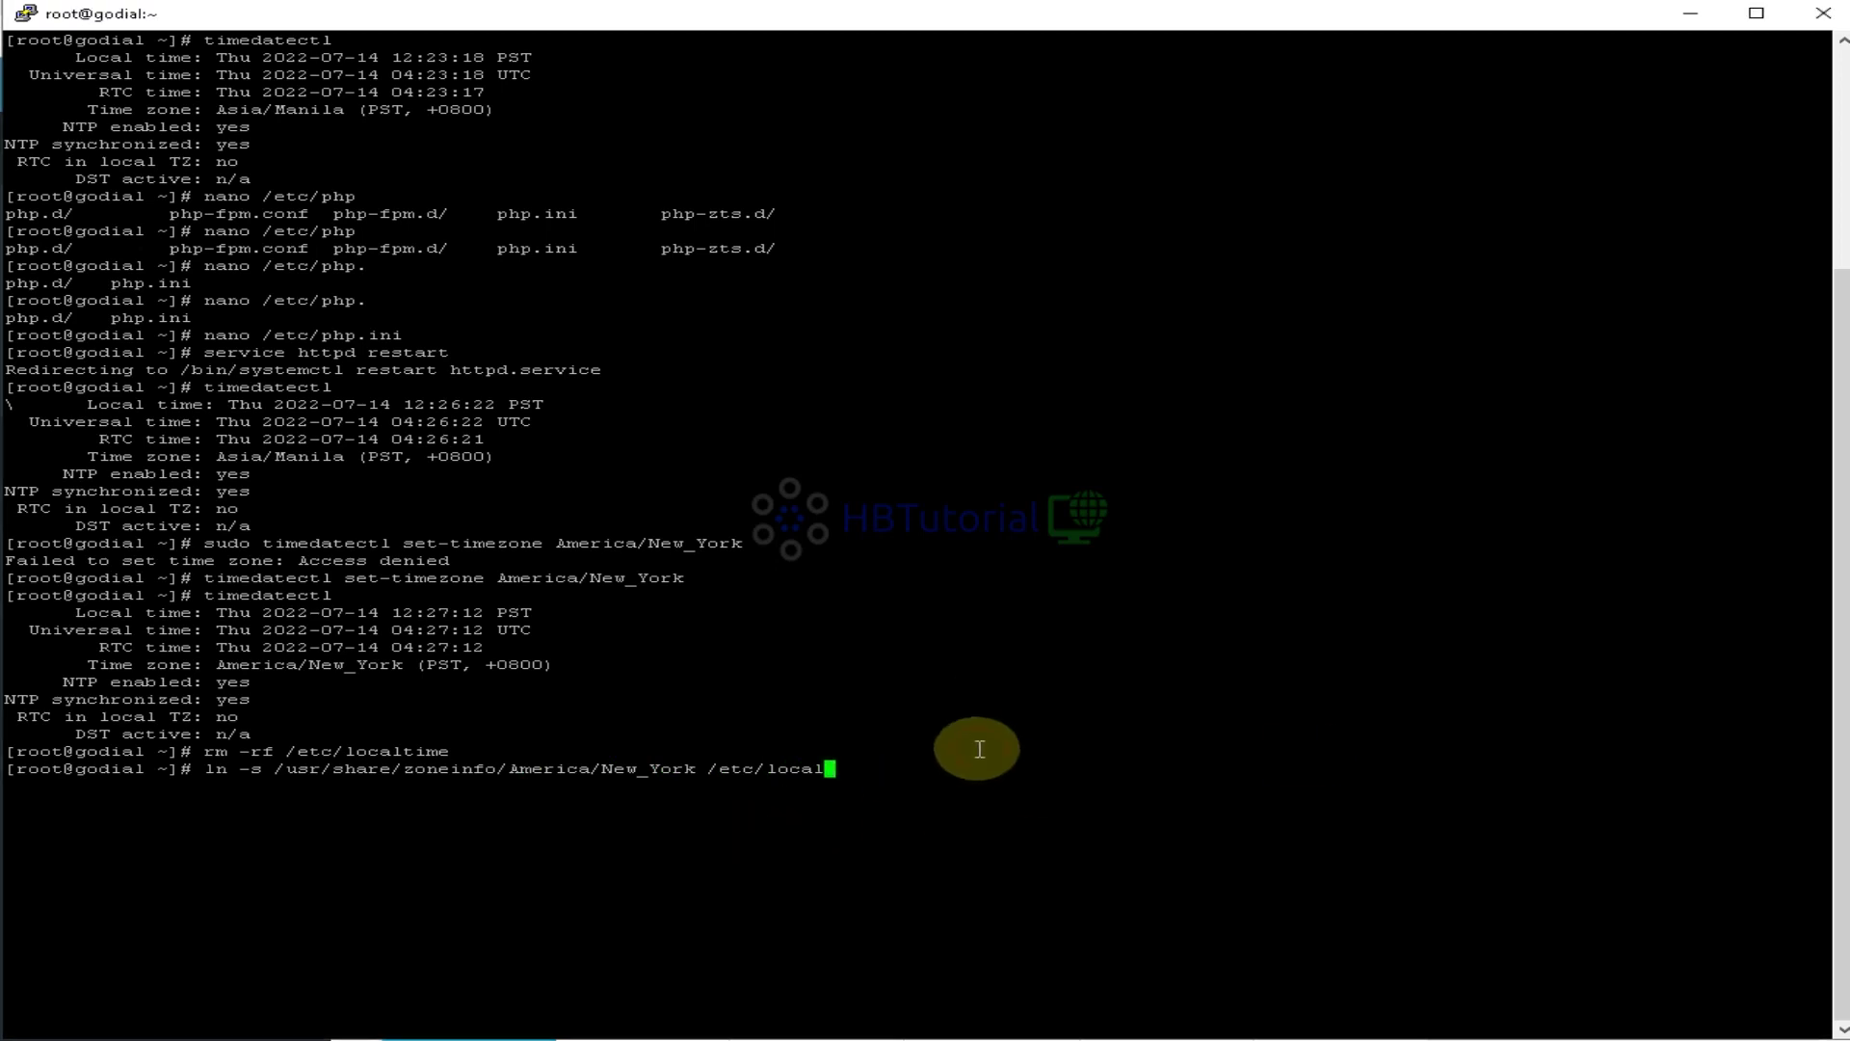
pyautogui.write('time')
pyautogui.press('Return')
pyautogui.press('Up')
pyautogui.press('Up')
pyautogui.press('Up')
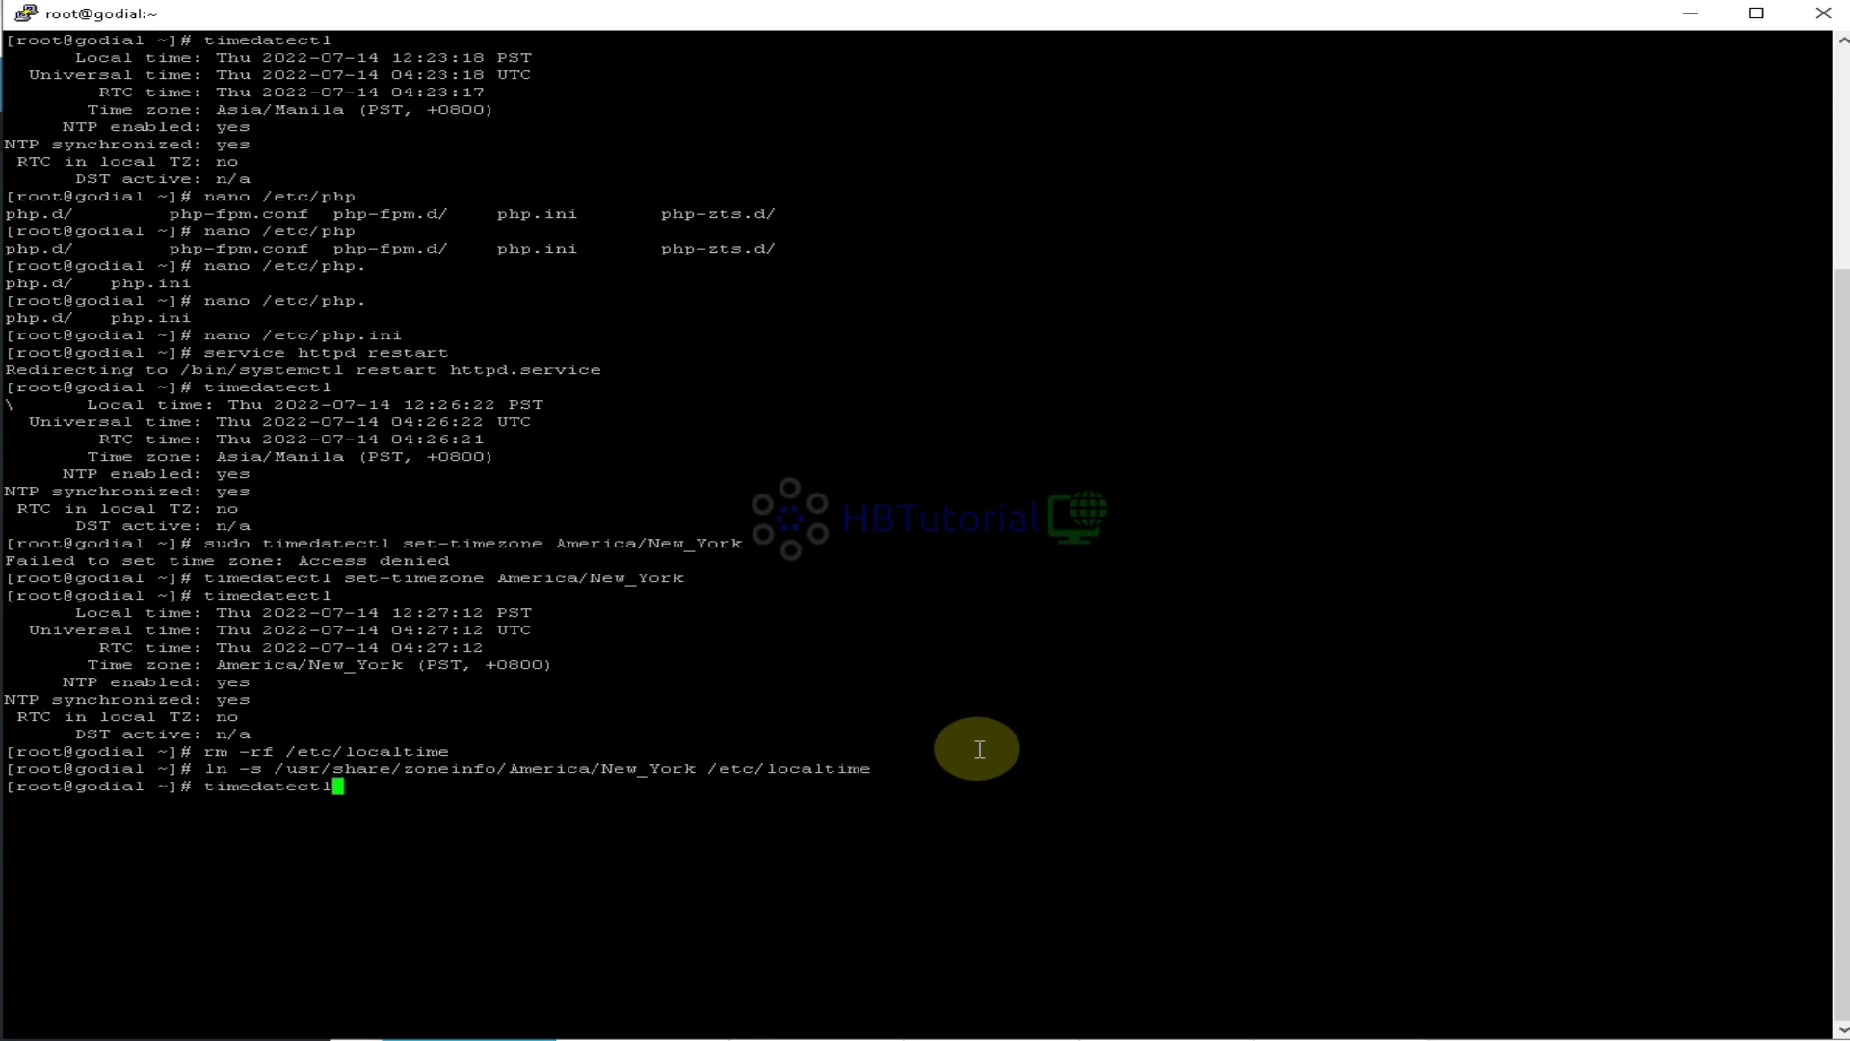
pyautogui.press('Return')
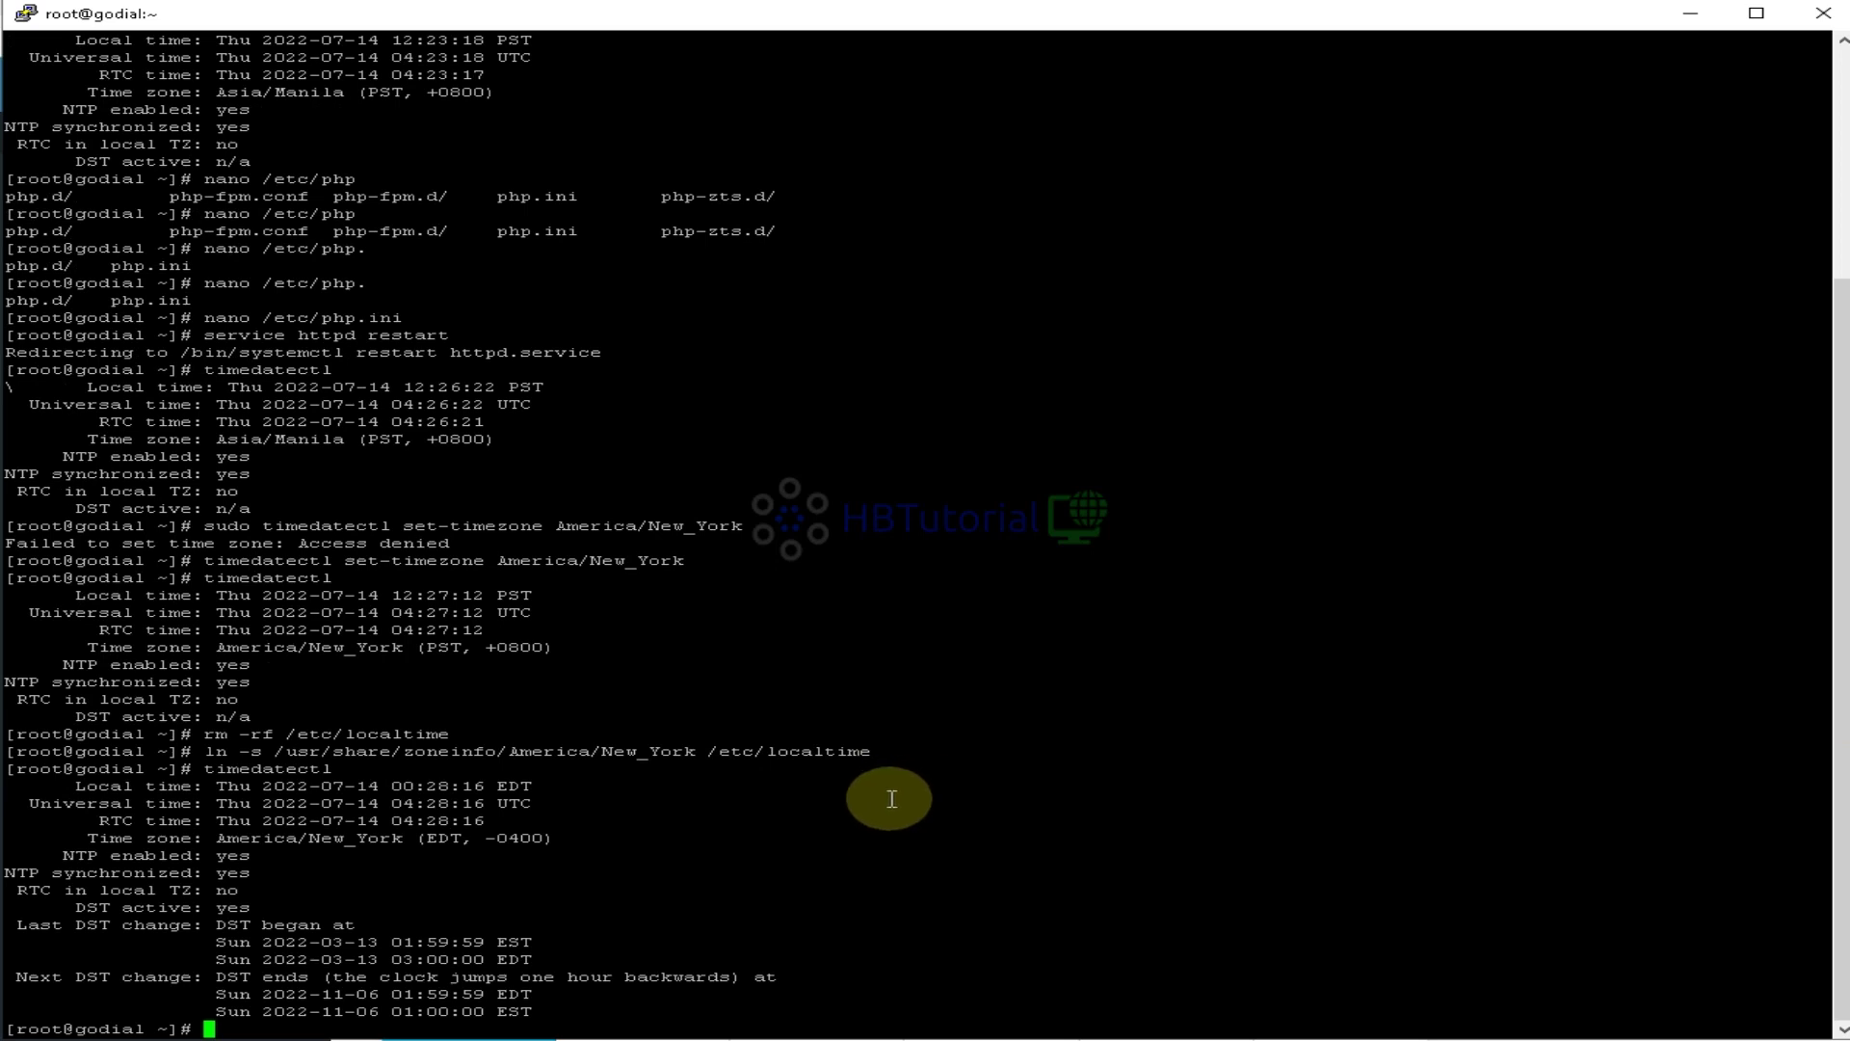
# Reload the dialer dashboard and compare its clock with the terminal's America/New_York EDT zone
pyautogui.moveTo(204, 838); pyautogui.dragTo(549, 836)
pyautogui.click(677, 837)
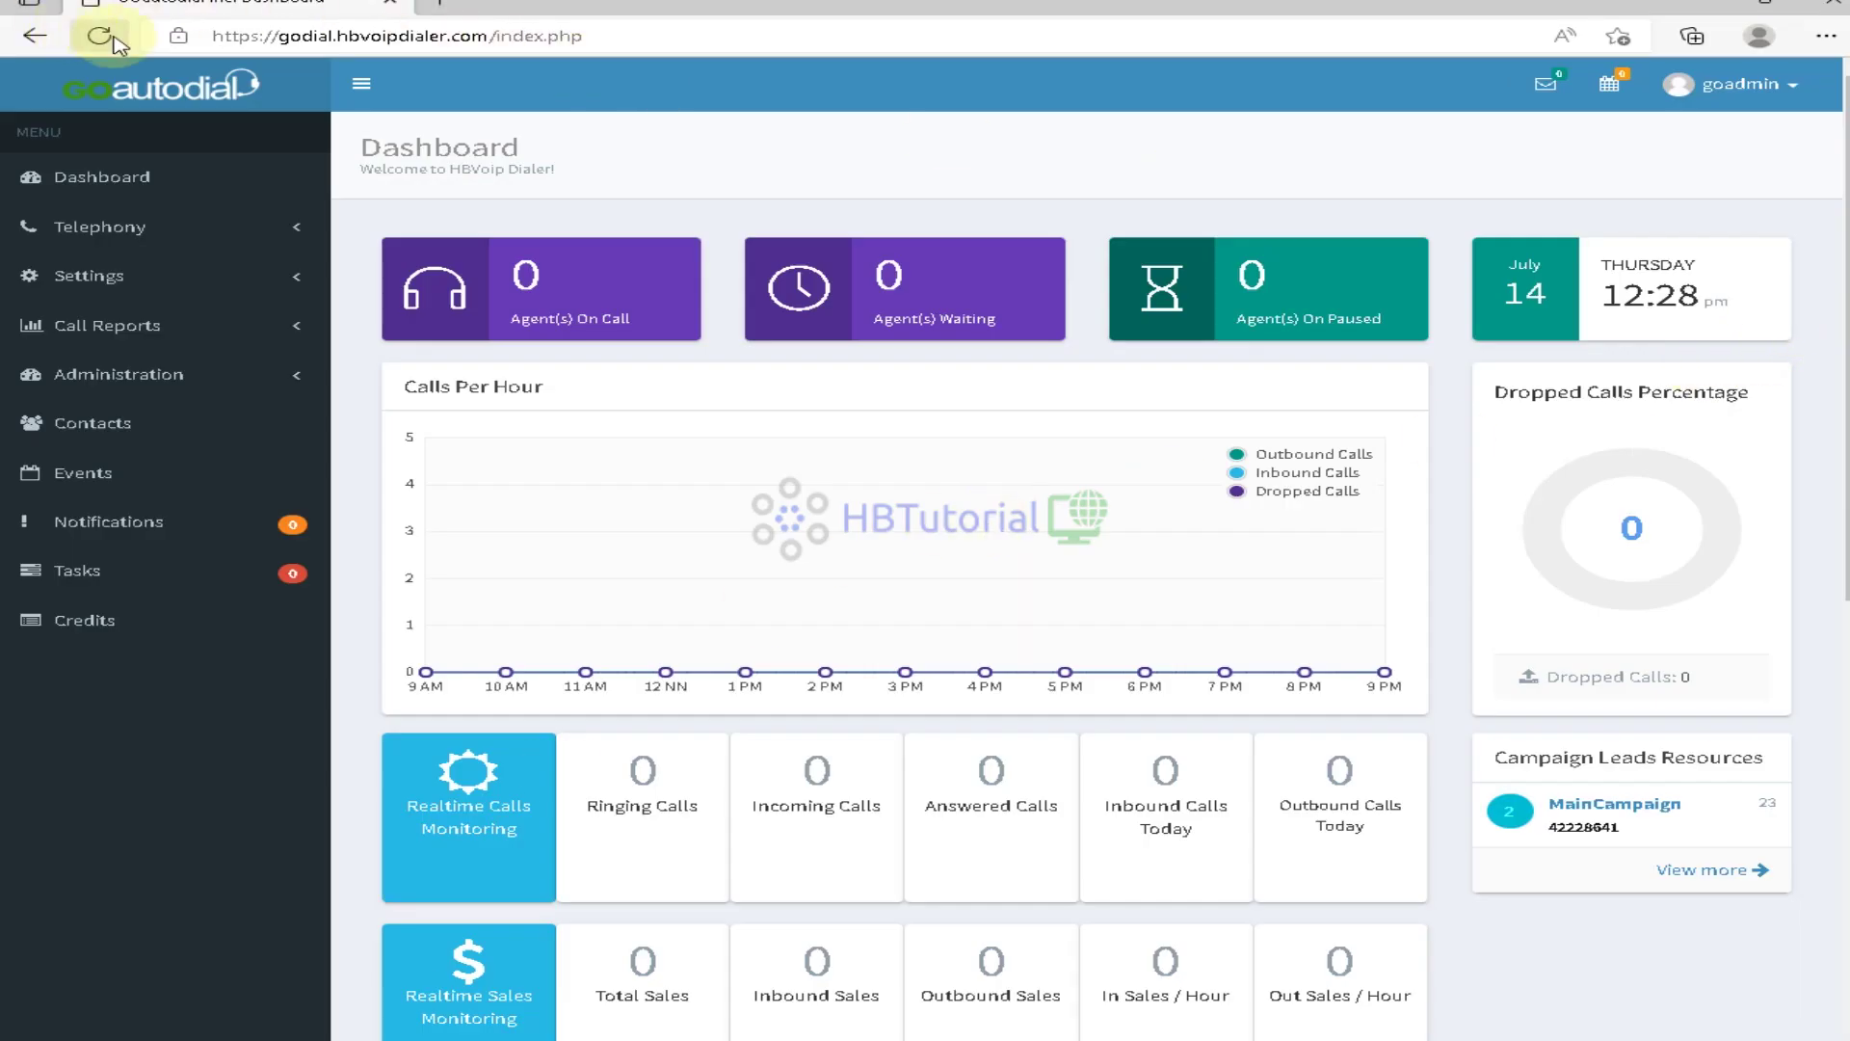
pyautogui.click(99, 36)
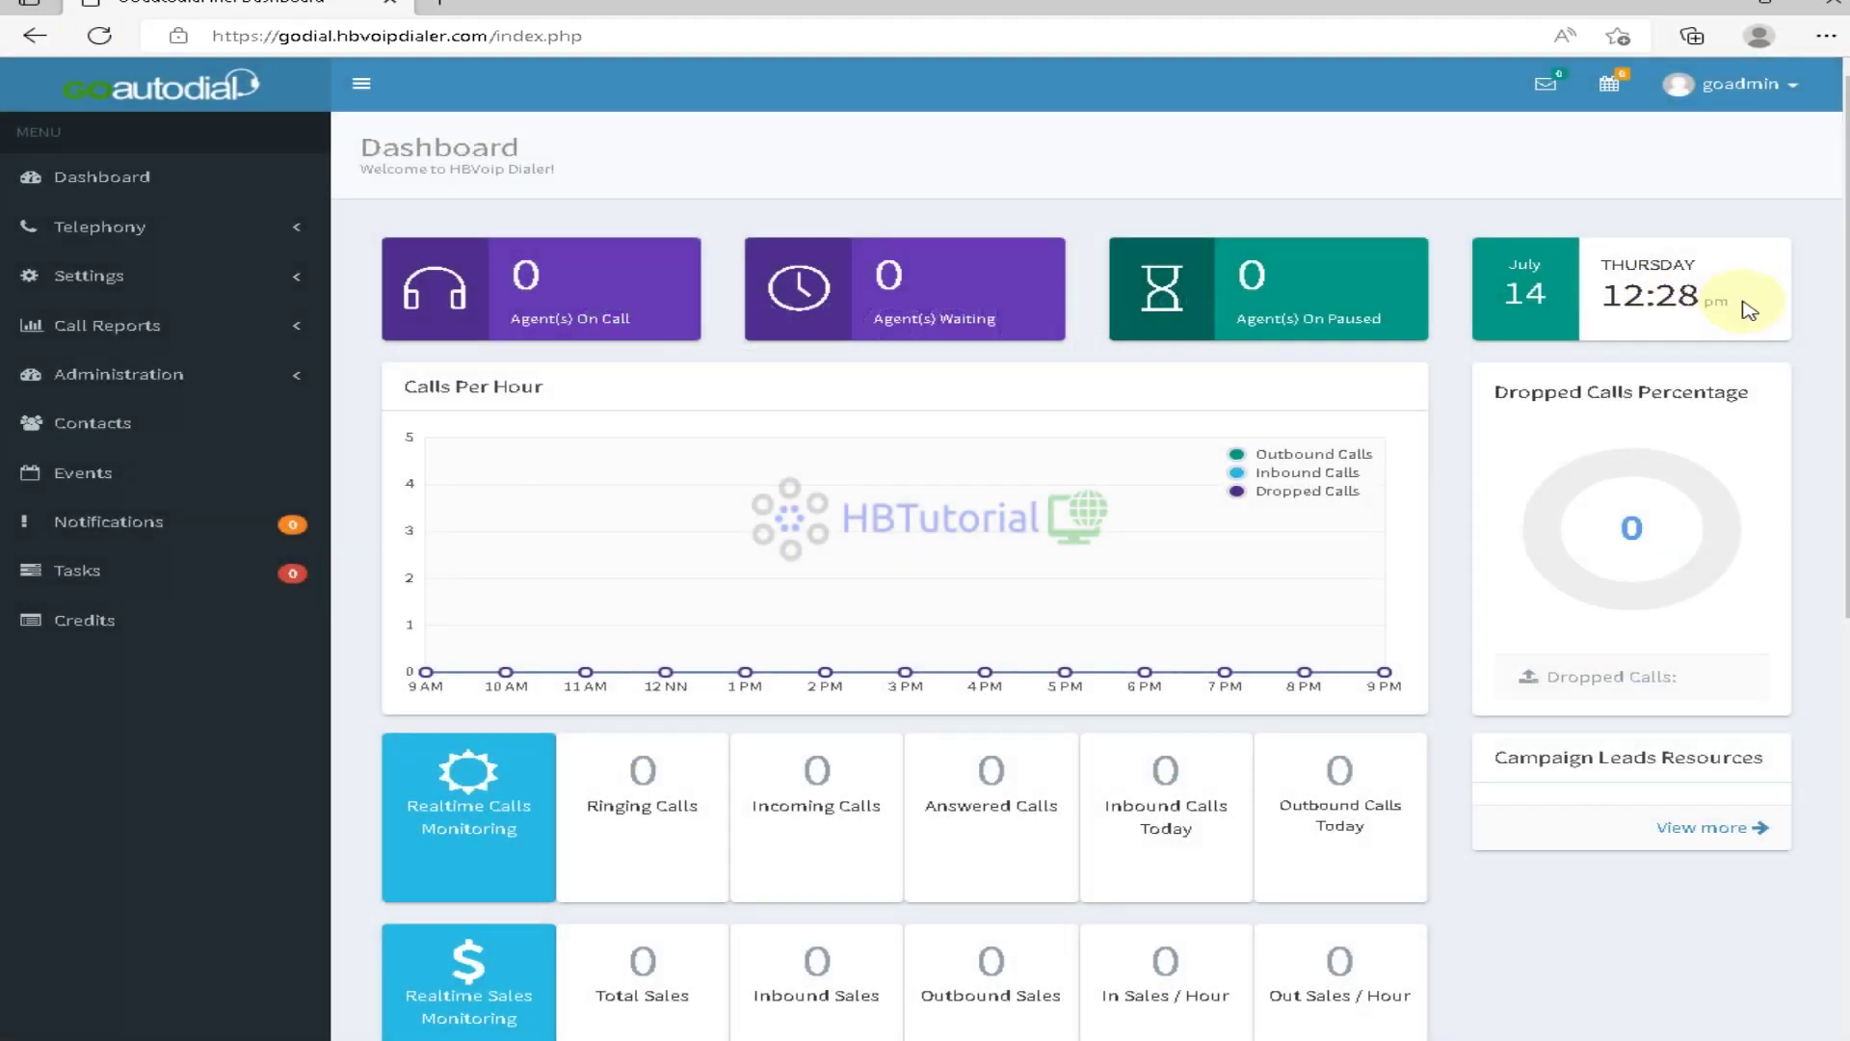
pyautogui.moveTo(1749, 310); pyautogui.dragTo(1635, 296)
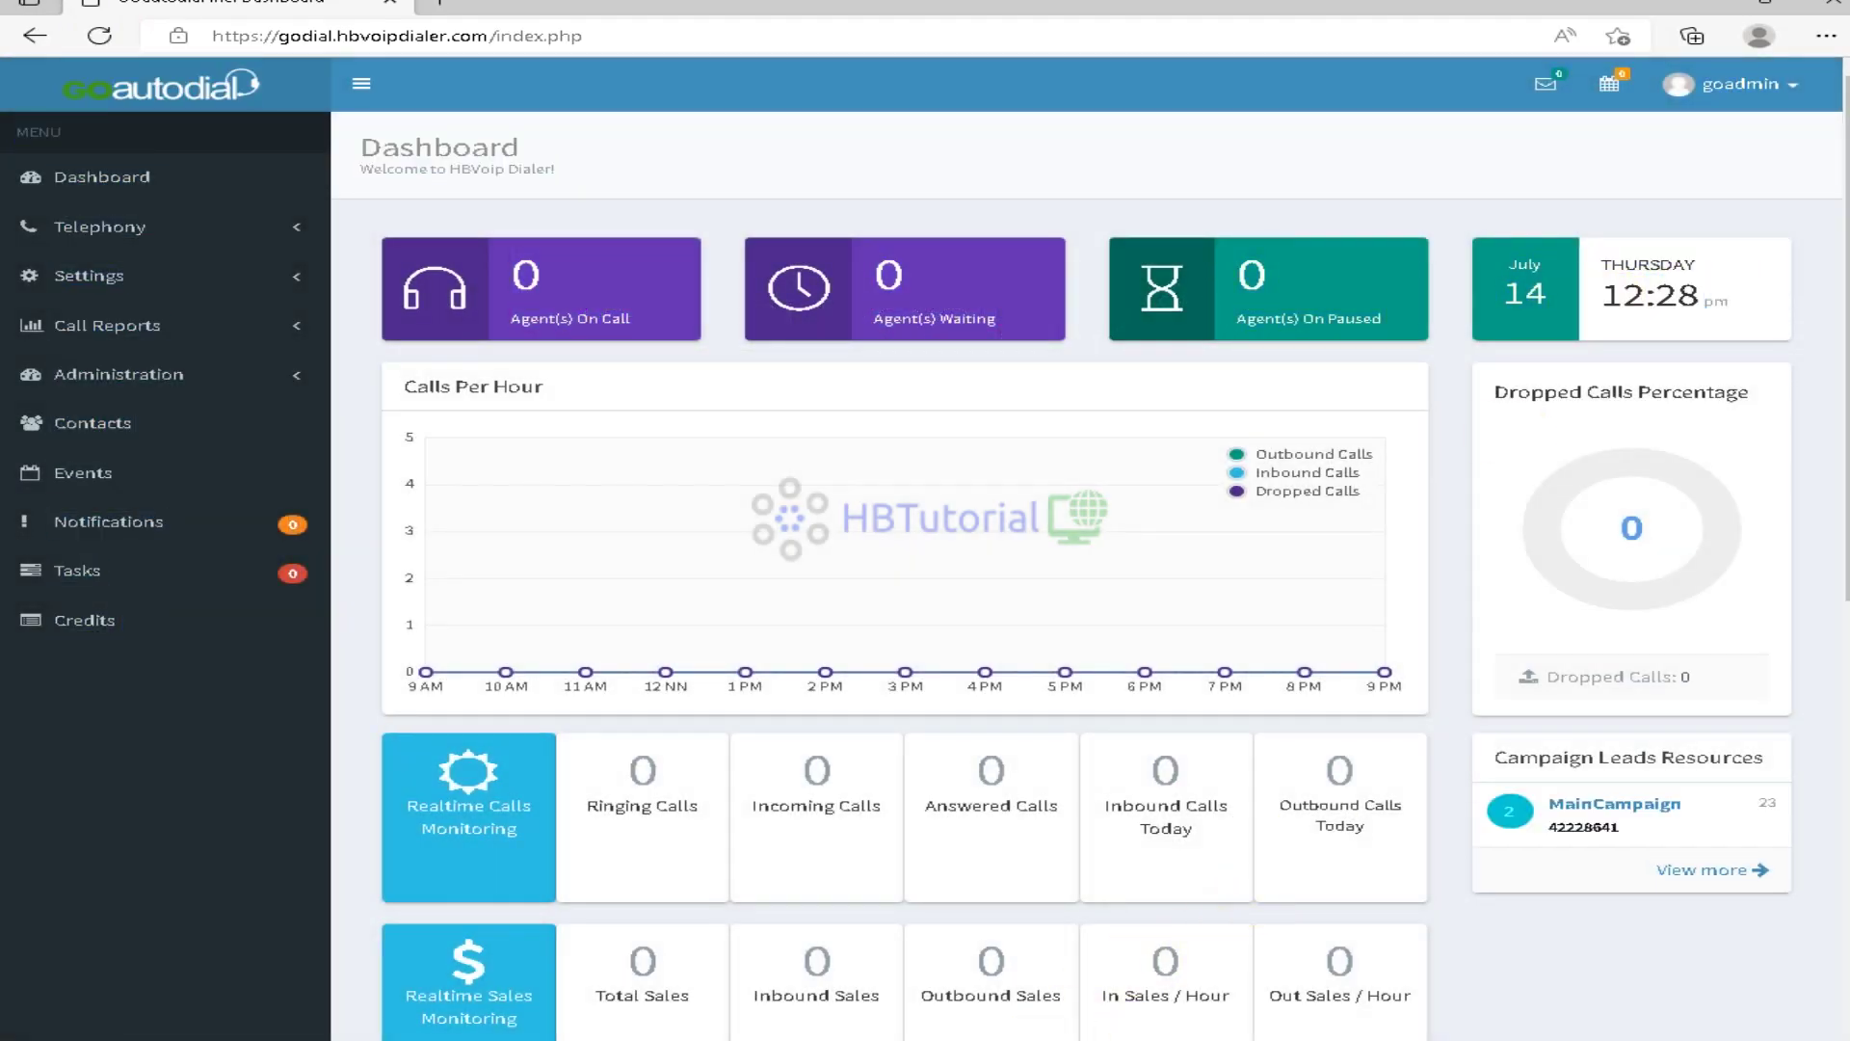
# Begin a service command in the server terminal, then abandon it
pyautogui.hotkey('alt', 'Tab')
pyautogui.click(864, 780)
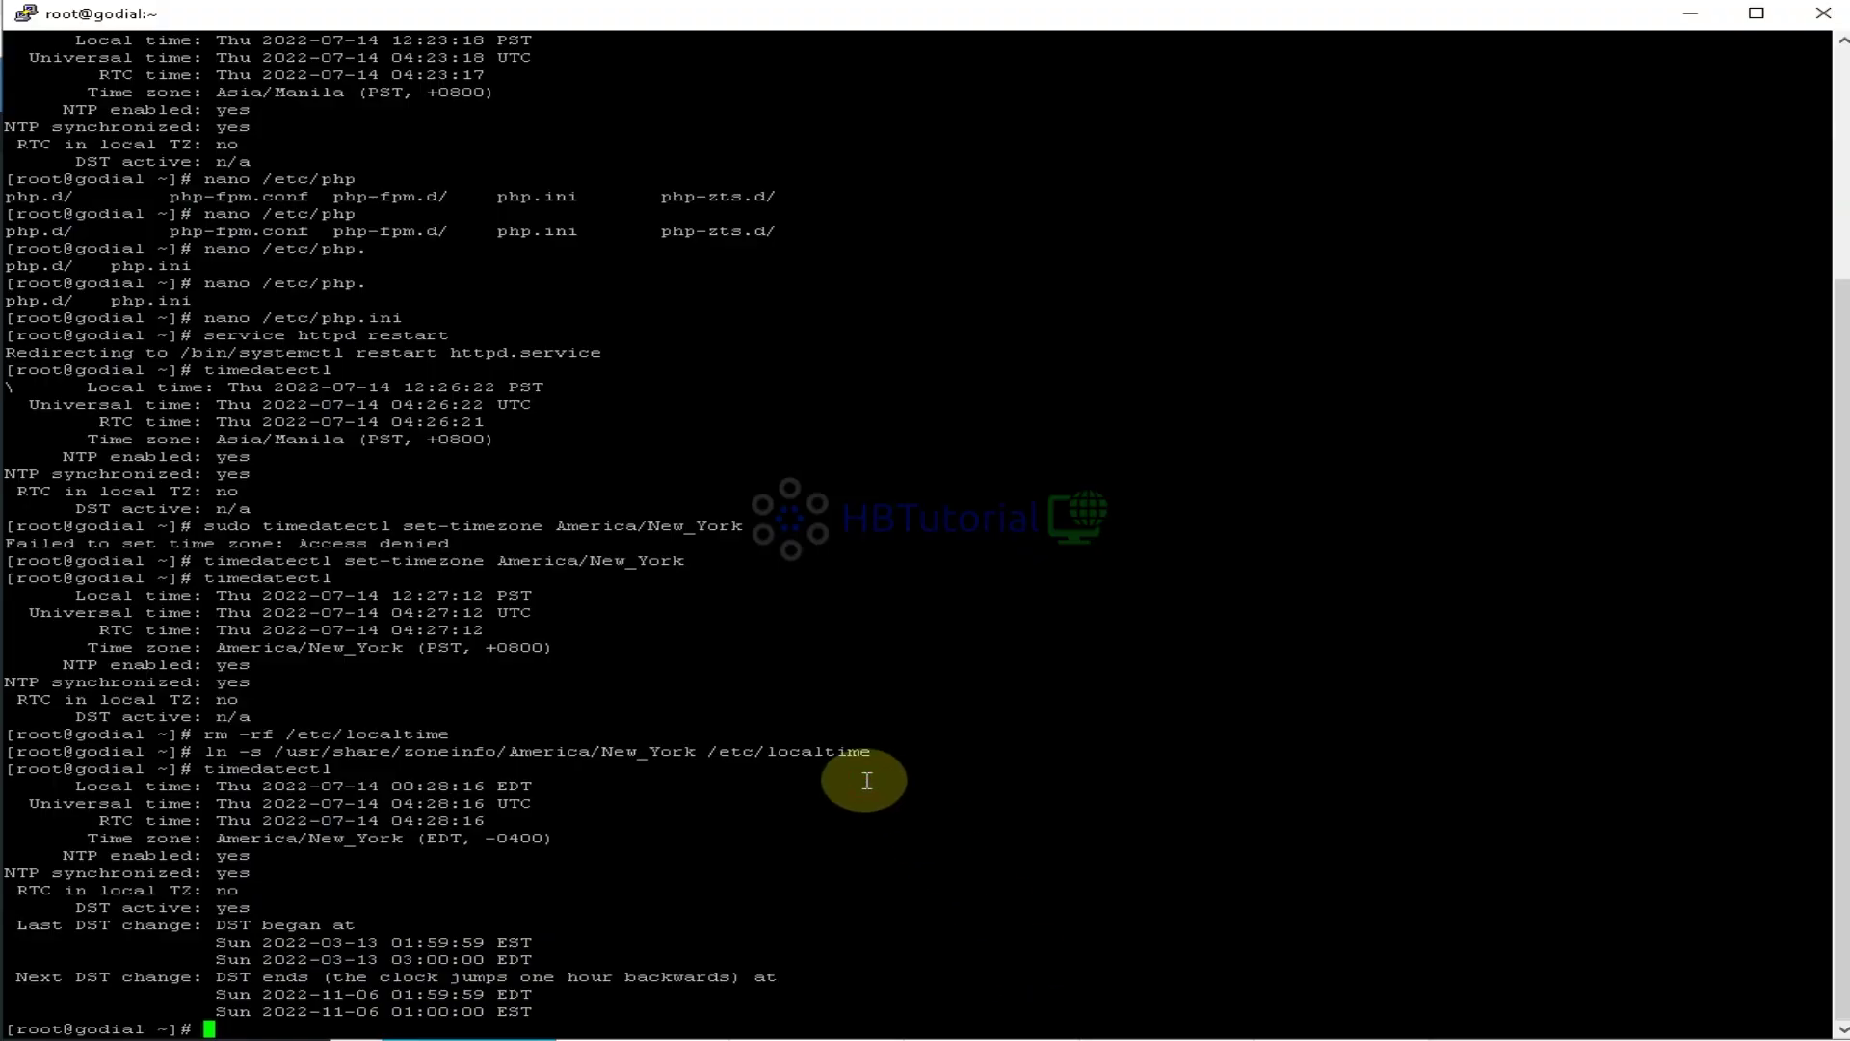
pyautogui.write('servi')
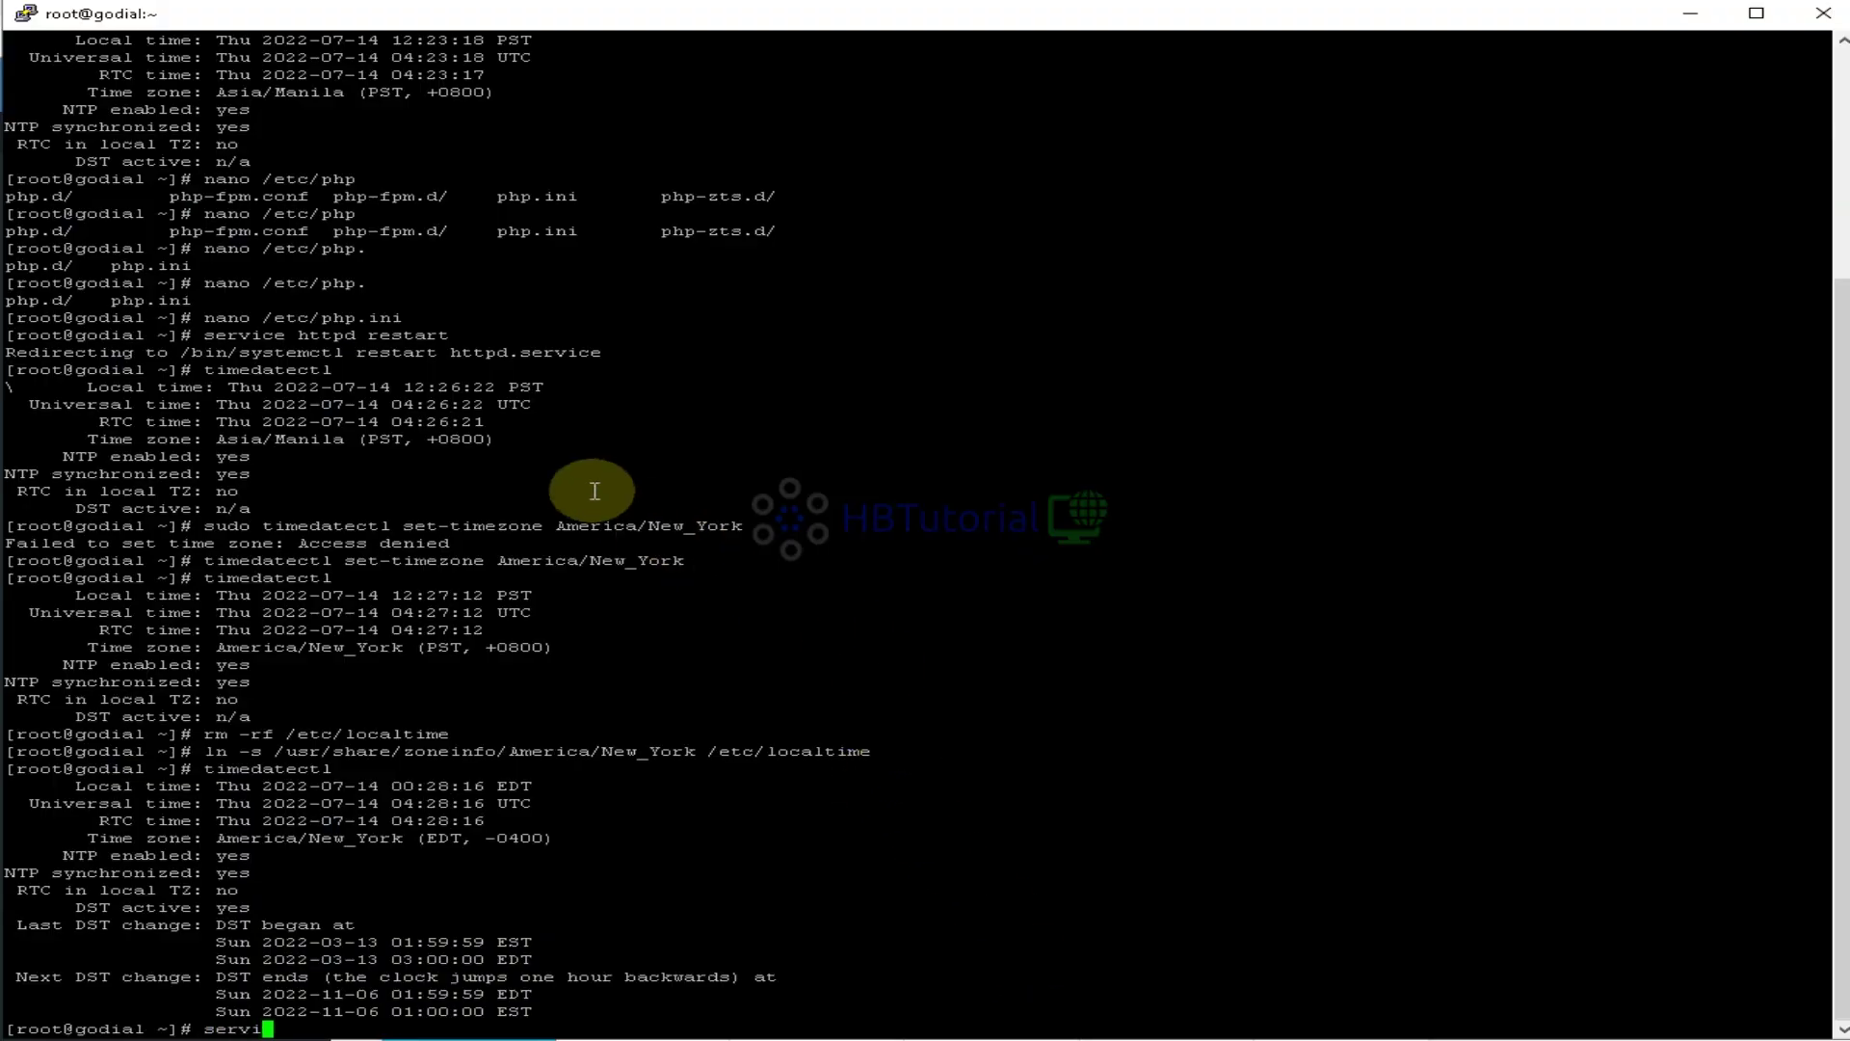
pyautogui.press('BackSpace')
pyautogui.press('BackSpace')
pyautogui.press('BackSpace')
pyautogui.press('BackSpace')
pyautogui.press('BackSpace')
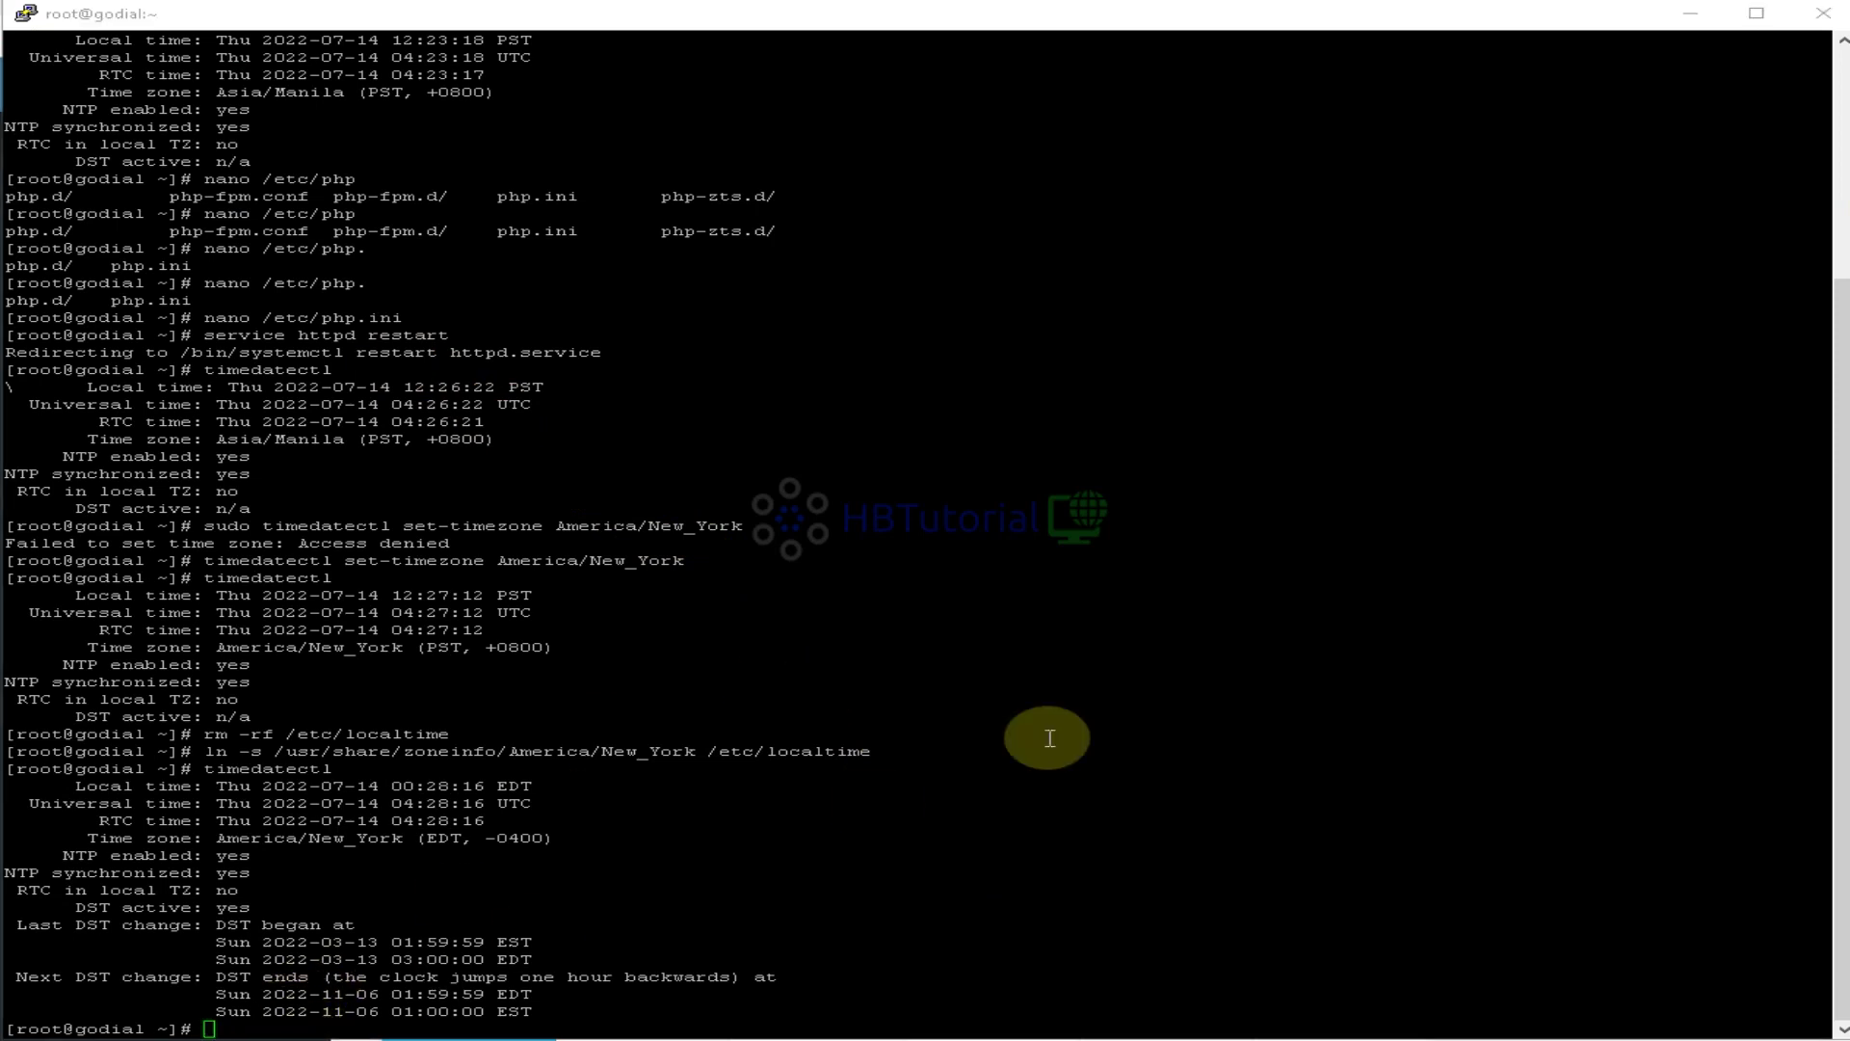
# Back on the dashboard, check Cluster Status lists Jul. 14, 2022 12:28 PM
pyautogui.click(937, 1035)
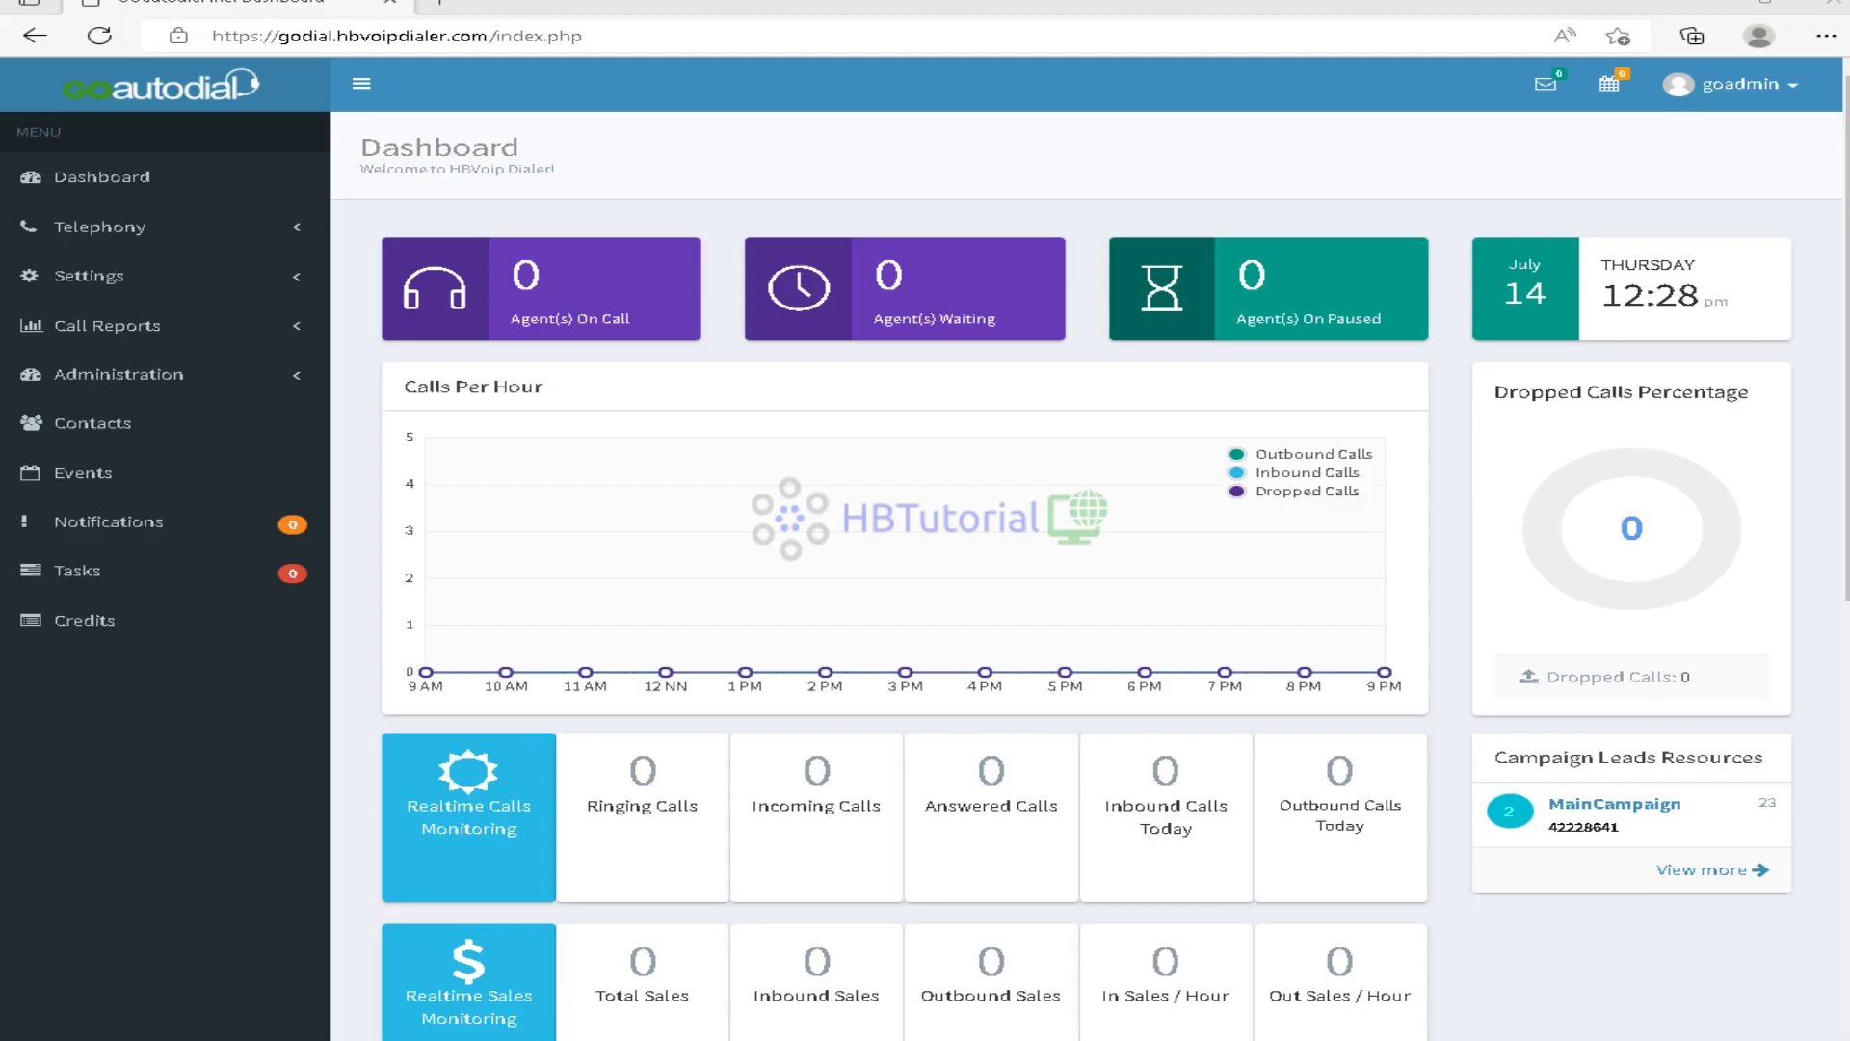
pyautogui.scroll(-2, 1156, 737)
pyautogui.scroll(-5, 1156, 737)
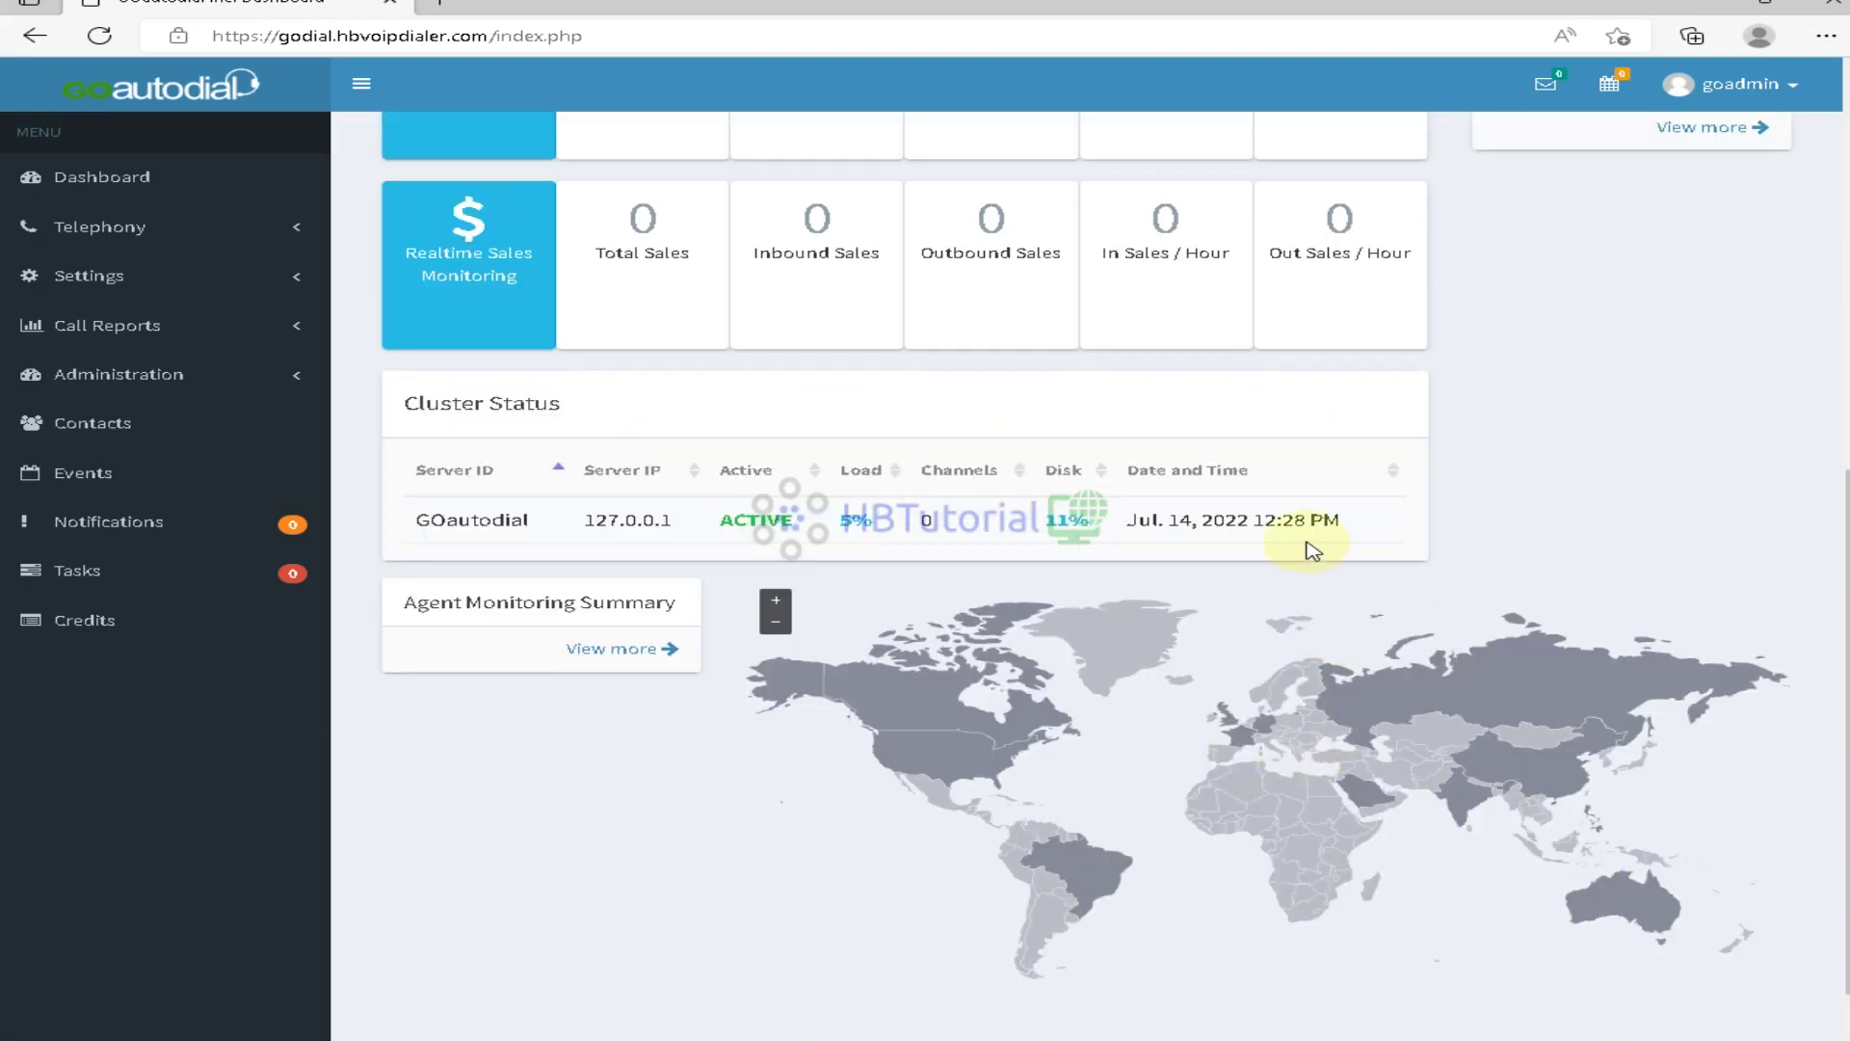
pyautogui.moveTo(1253, 521); pyautogui.dragTo(1340, 526)
pyautogui.scroll(-5, 1339, 607)
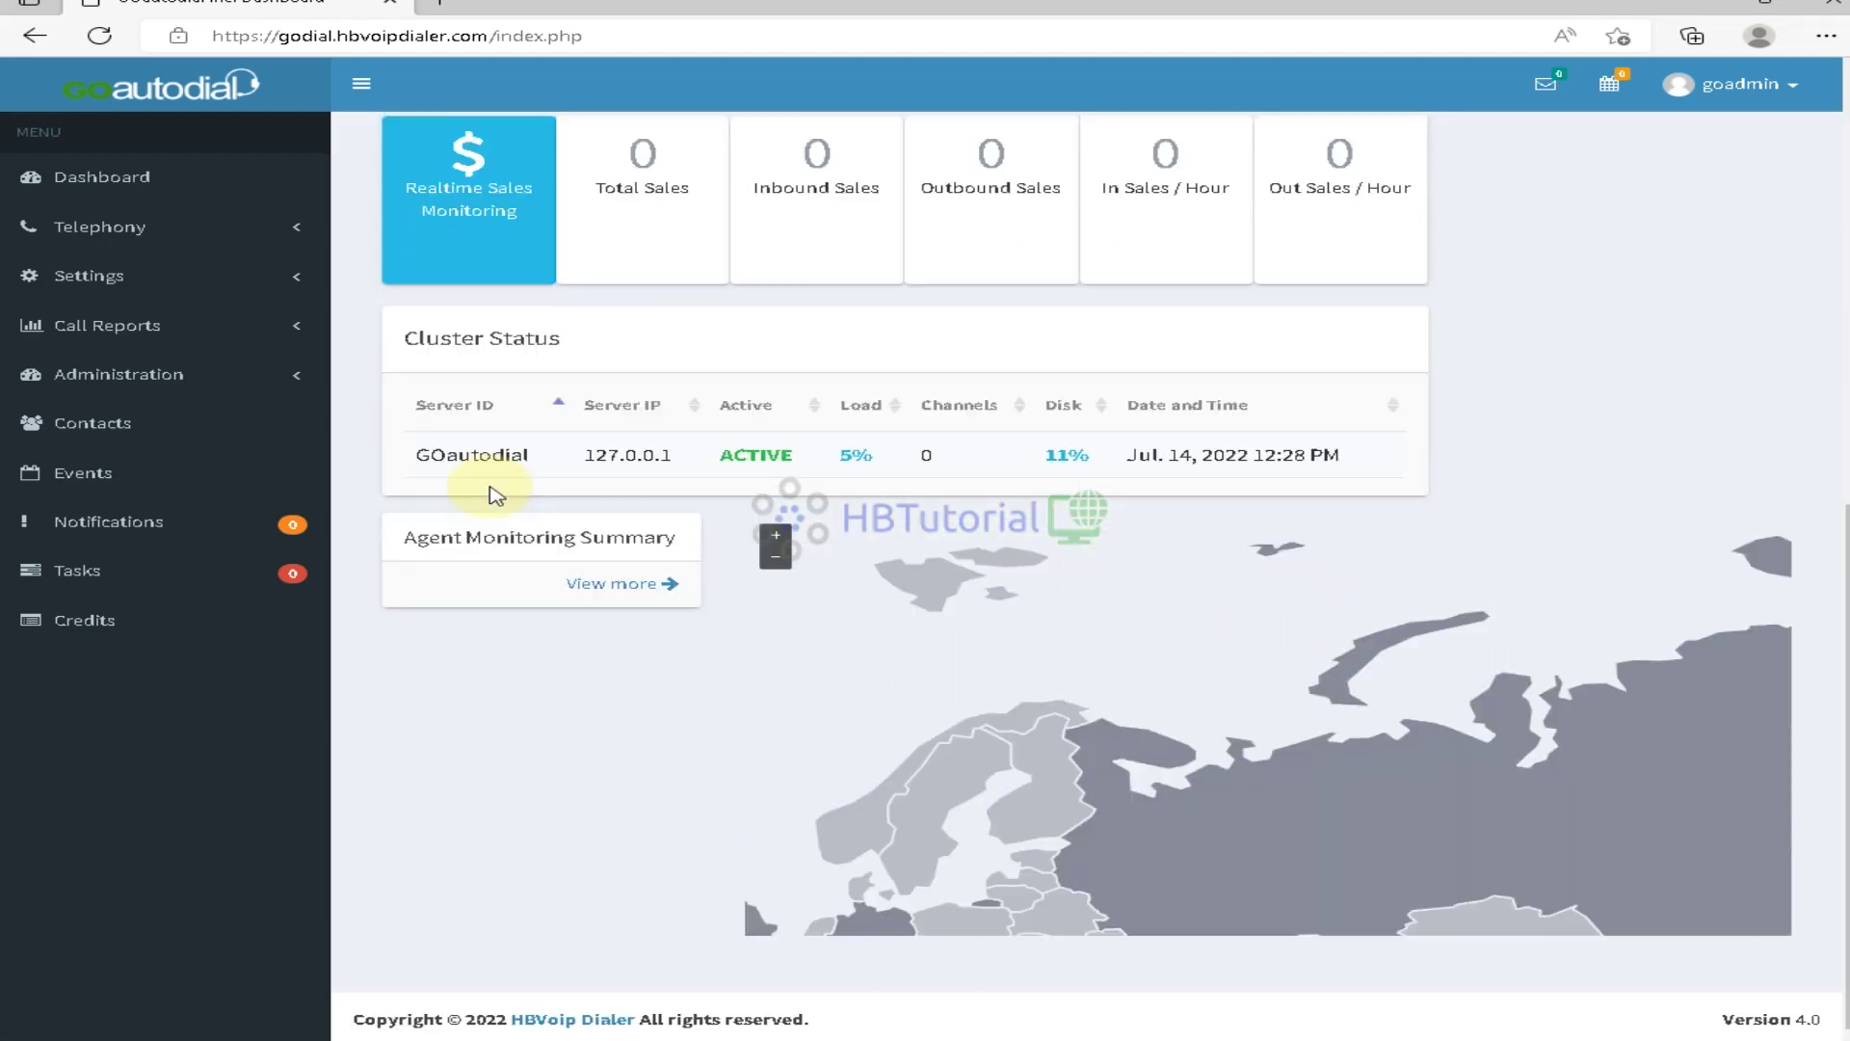
pyautogui.scroll(6, 524, 491)
# Sign out and sign back in as admin using the saved username and the account password
pyautogui.click(1696, 85)
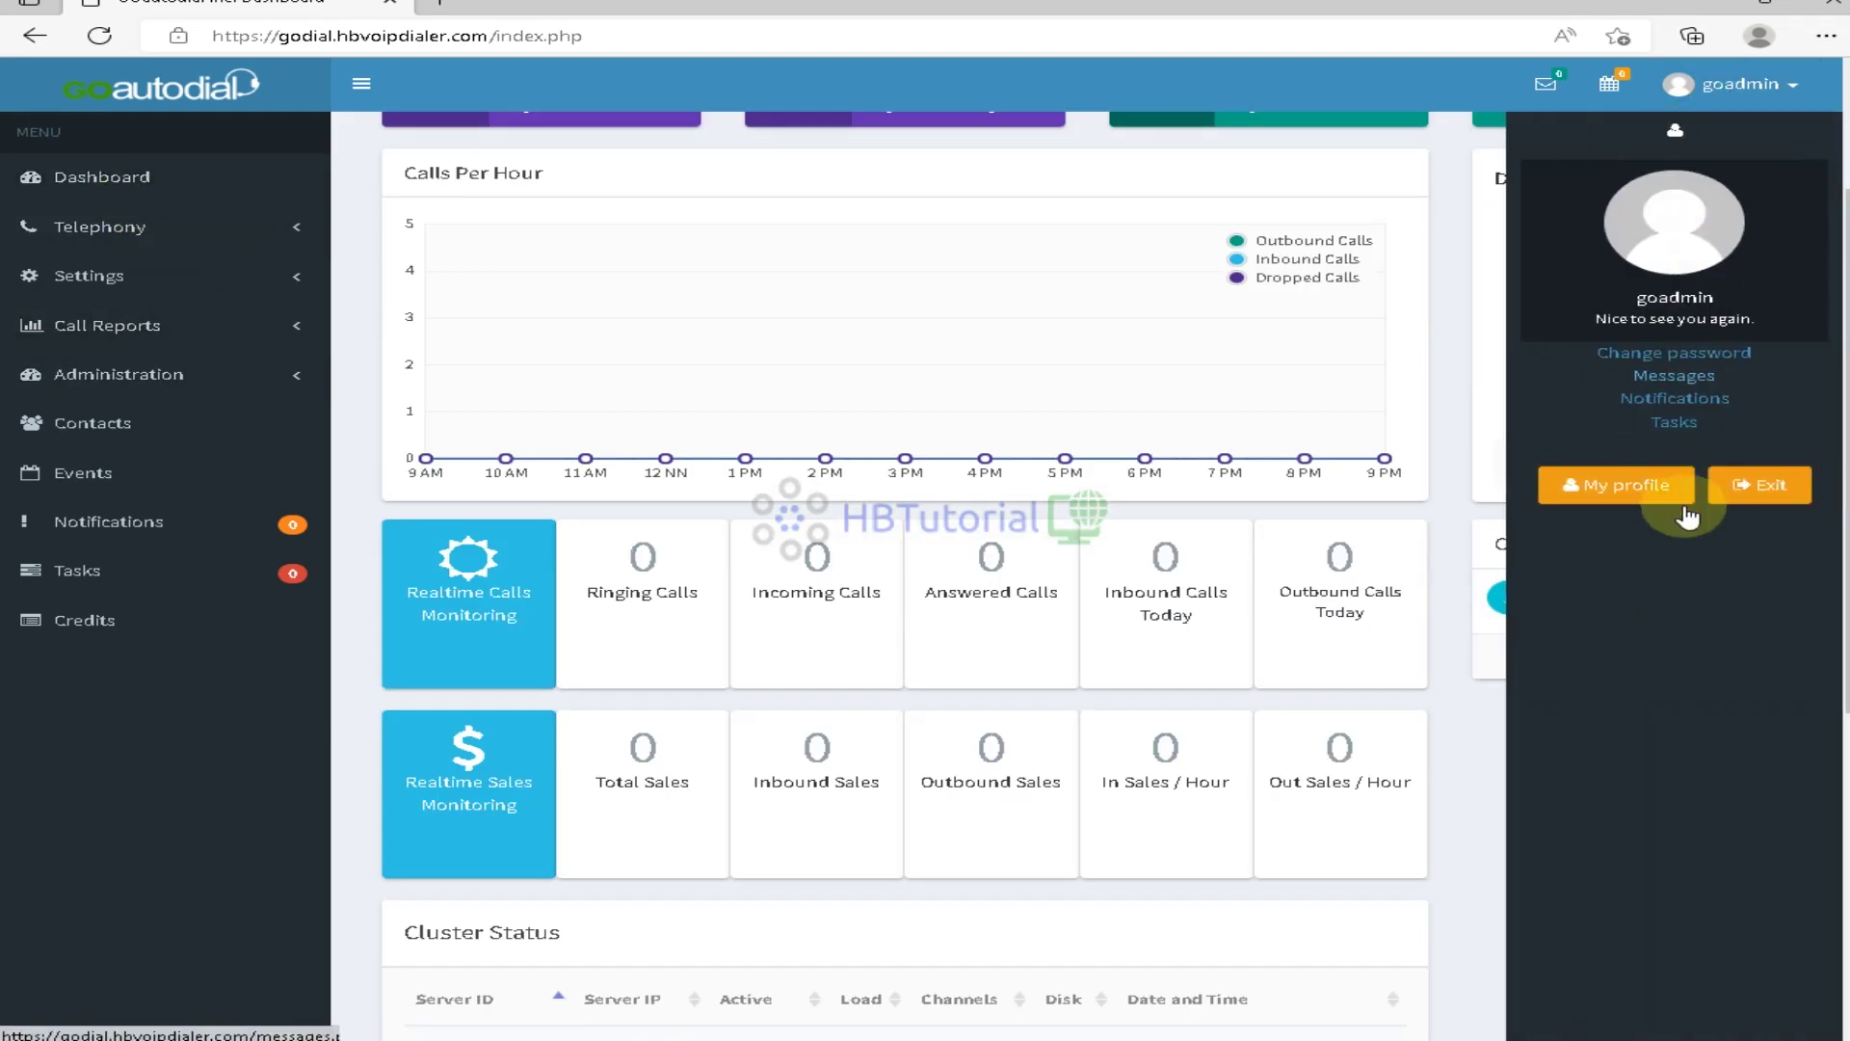
pyautogui.click(1760, 486)
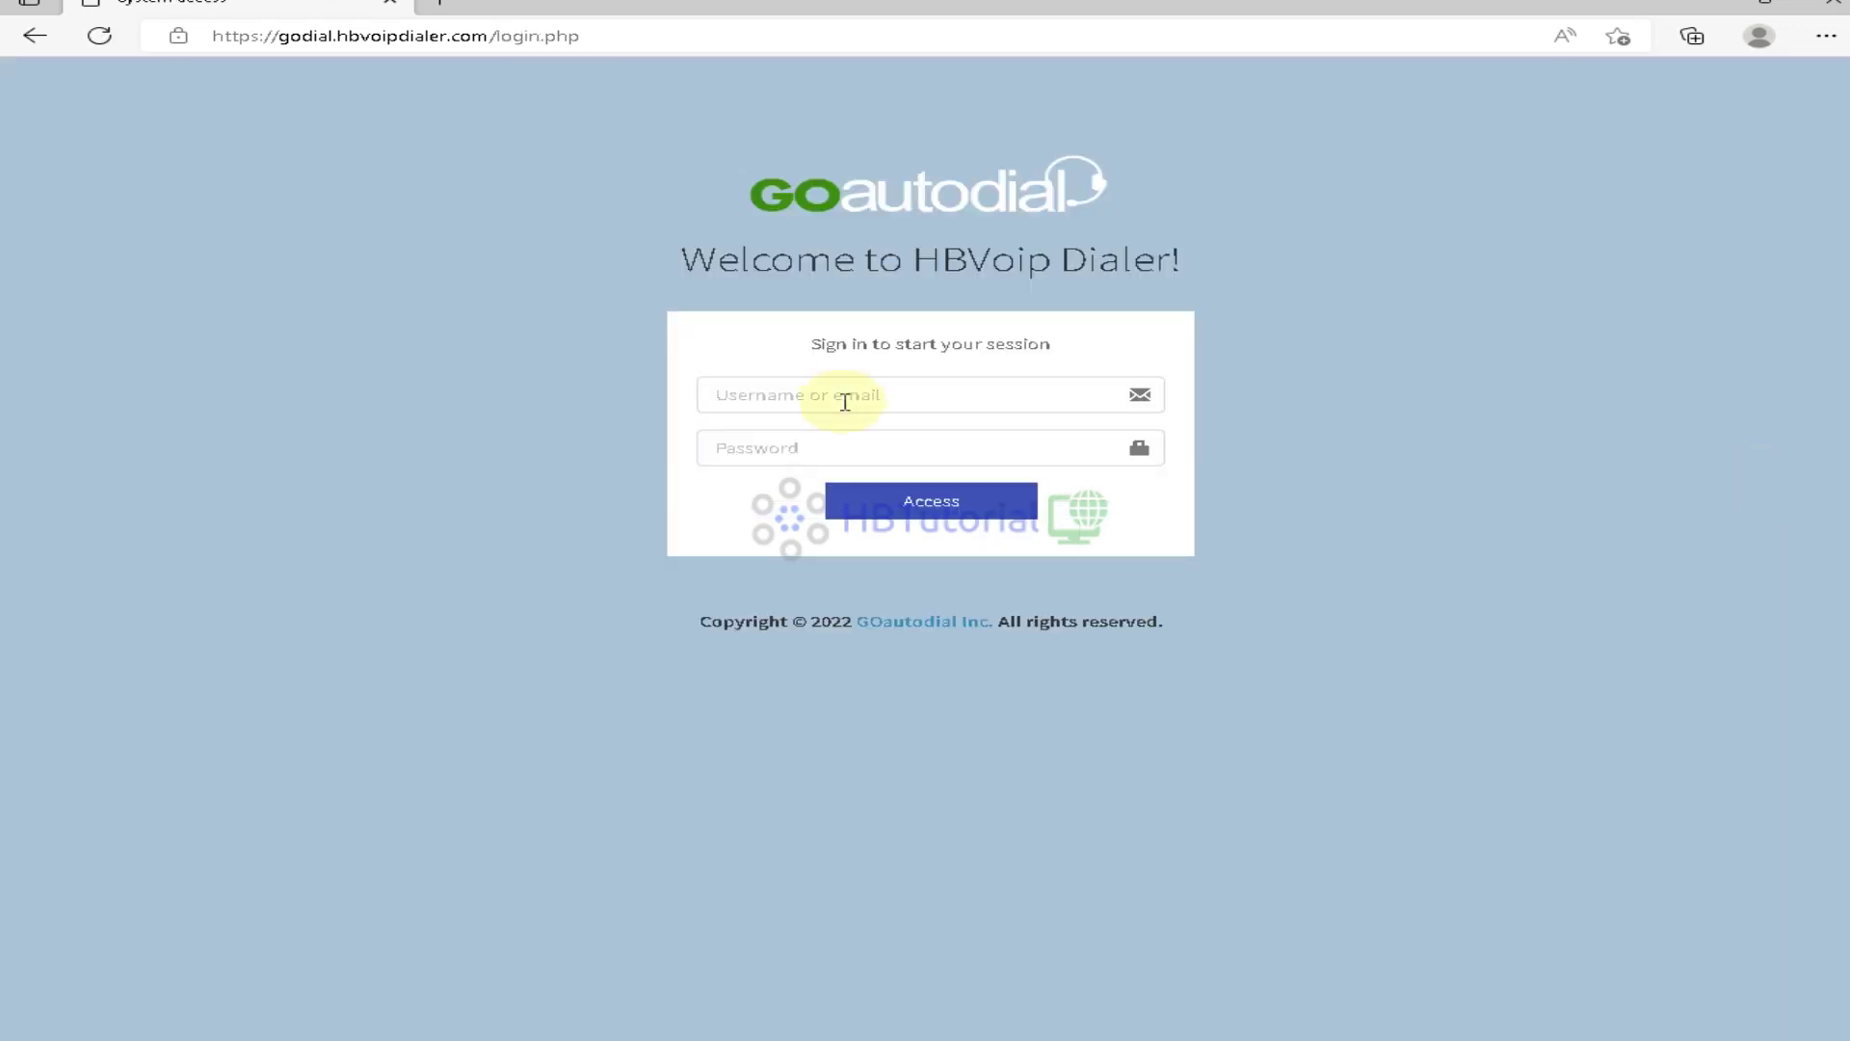
pyautogui.click(846, 400)
pyautogui.click(805, 477)
pyautogui.click(808, 454)
pyautogui.write('******')
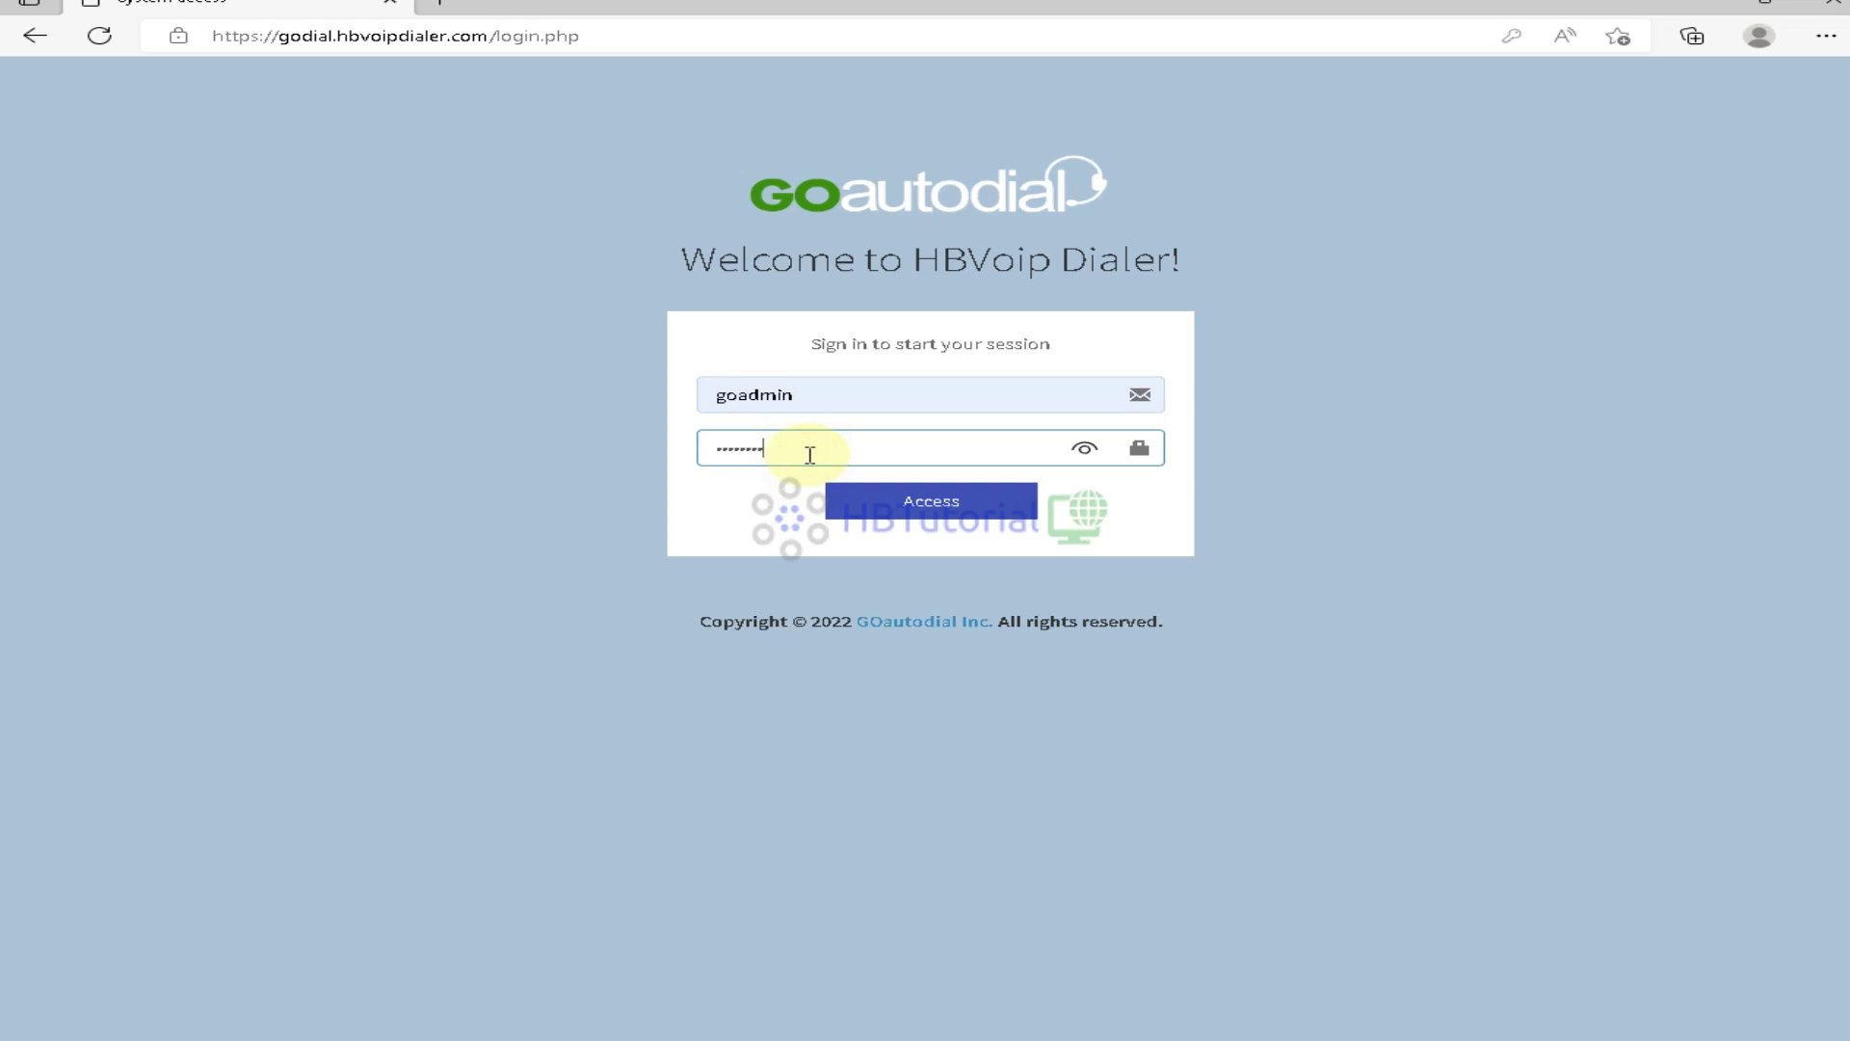
pyautogui.press('BackSpace')
pyautogui.press('BackSpace')
pyautogui.press('BackSpace')
pyautogui.press('BackSpace')
pyautogui.press('BackSpace')
pyautogui.press('BackSpace')
pyautogui.write('**************')
pyautogui.click(933, 513)
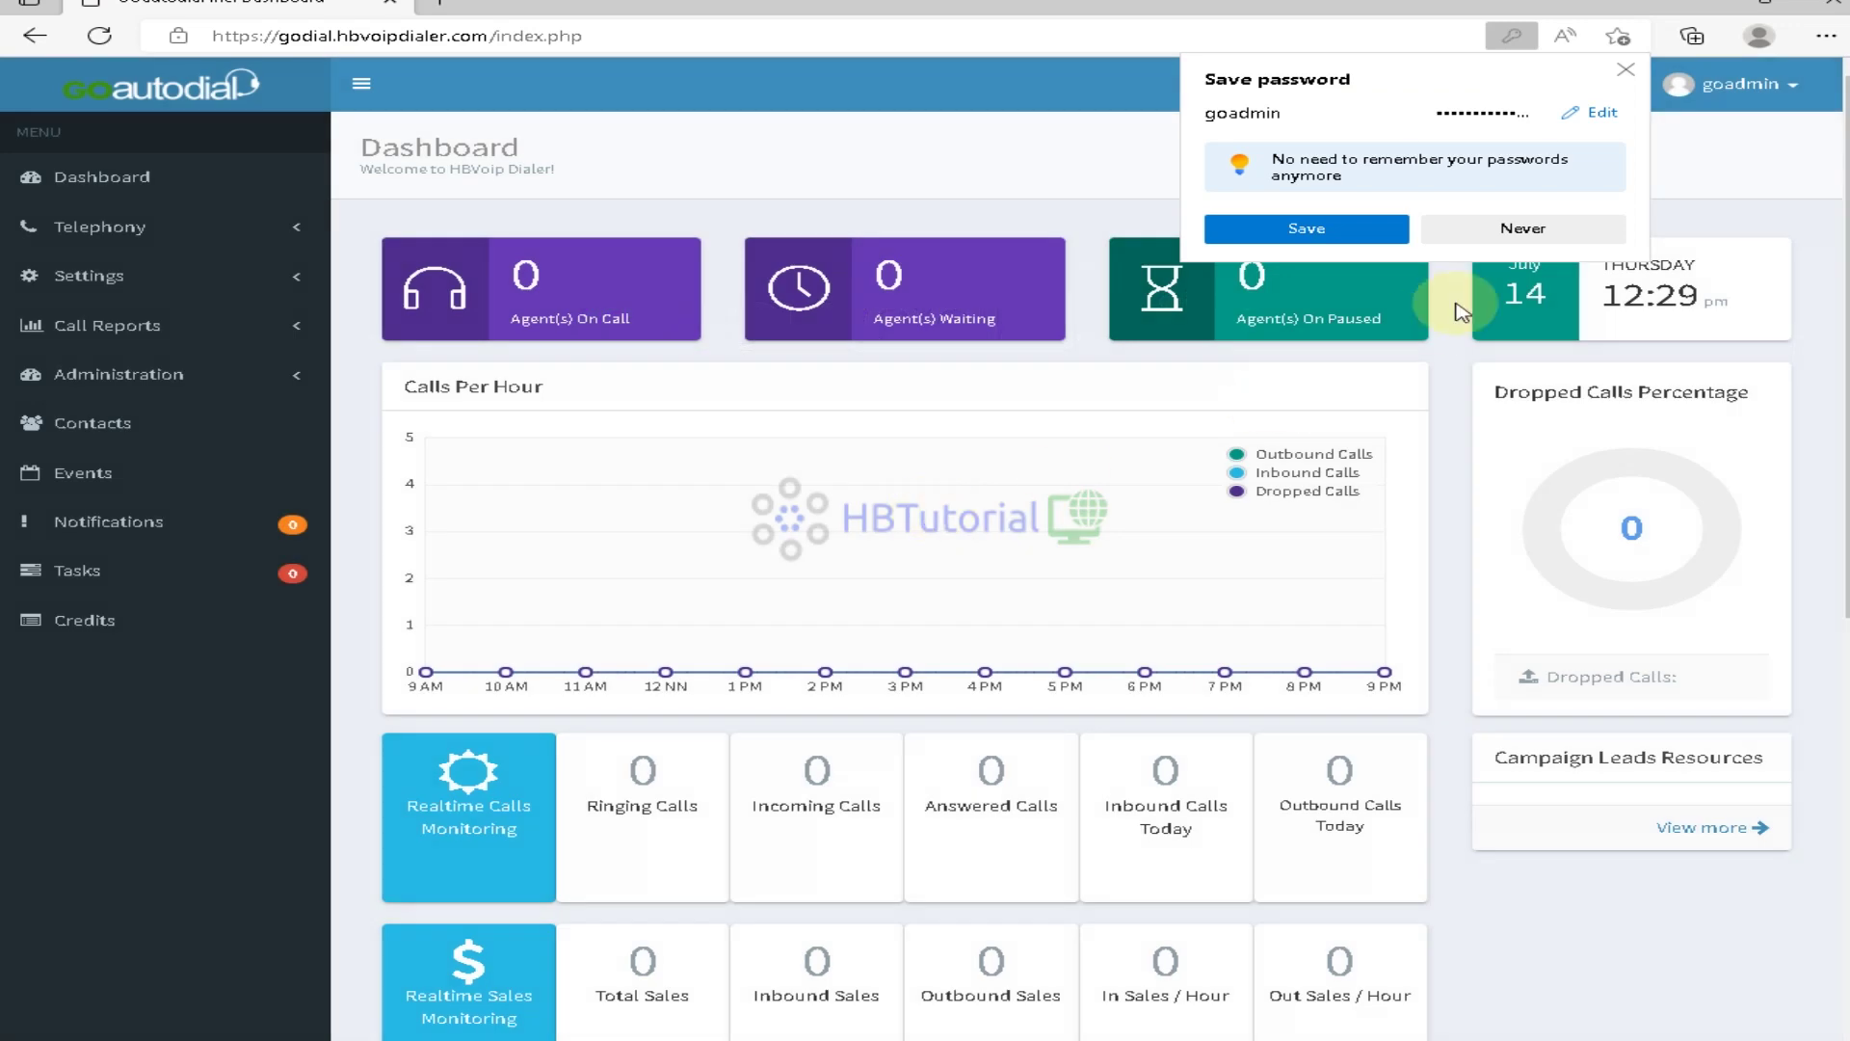
# Save the password in the browser and verify Cluster Status shows 12:29 PM, July 14
pyautogui.click(1306, 229)
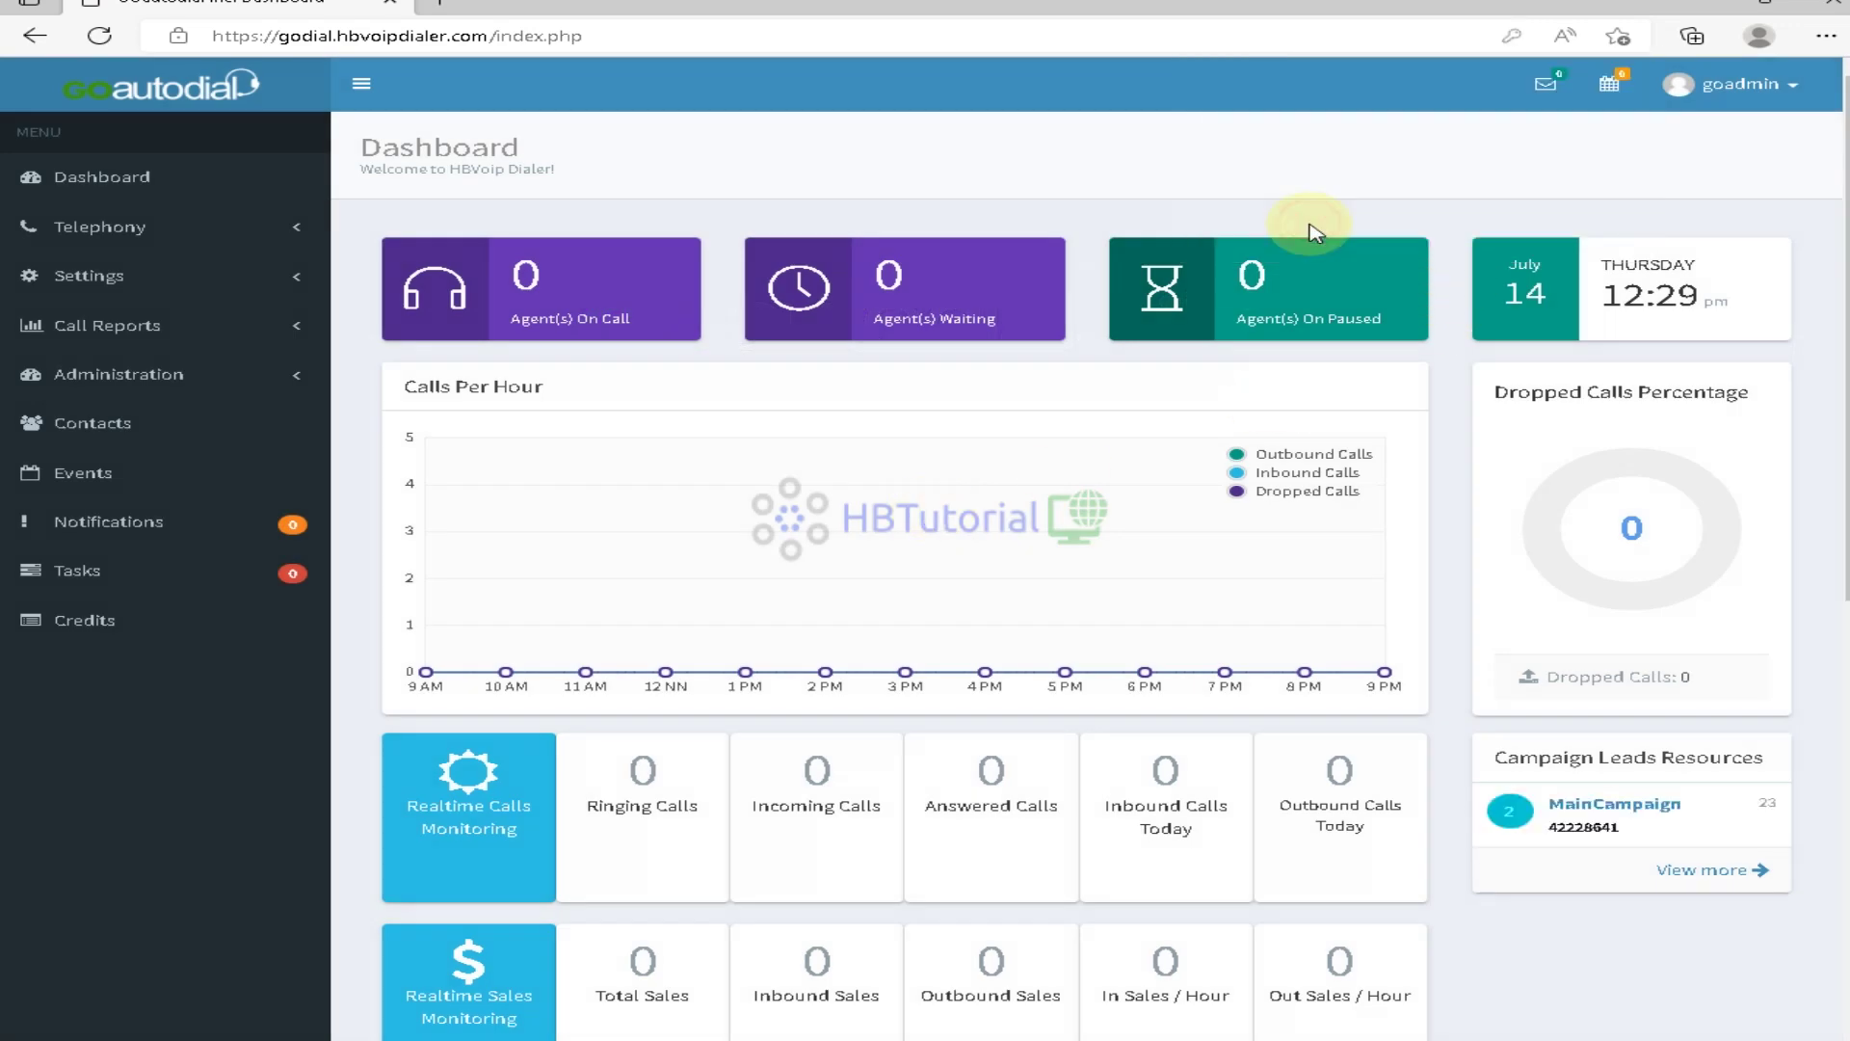
pyautogui.scroll(-6, 1494, 788)
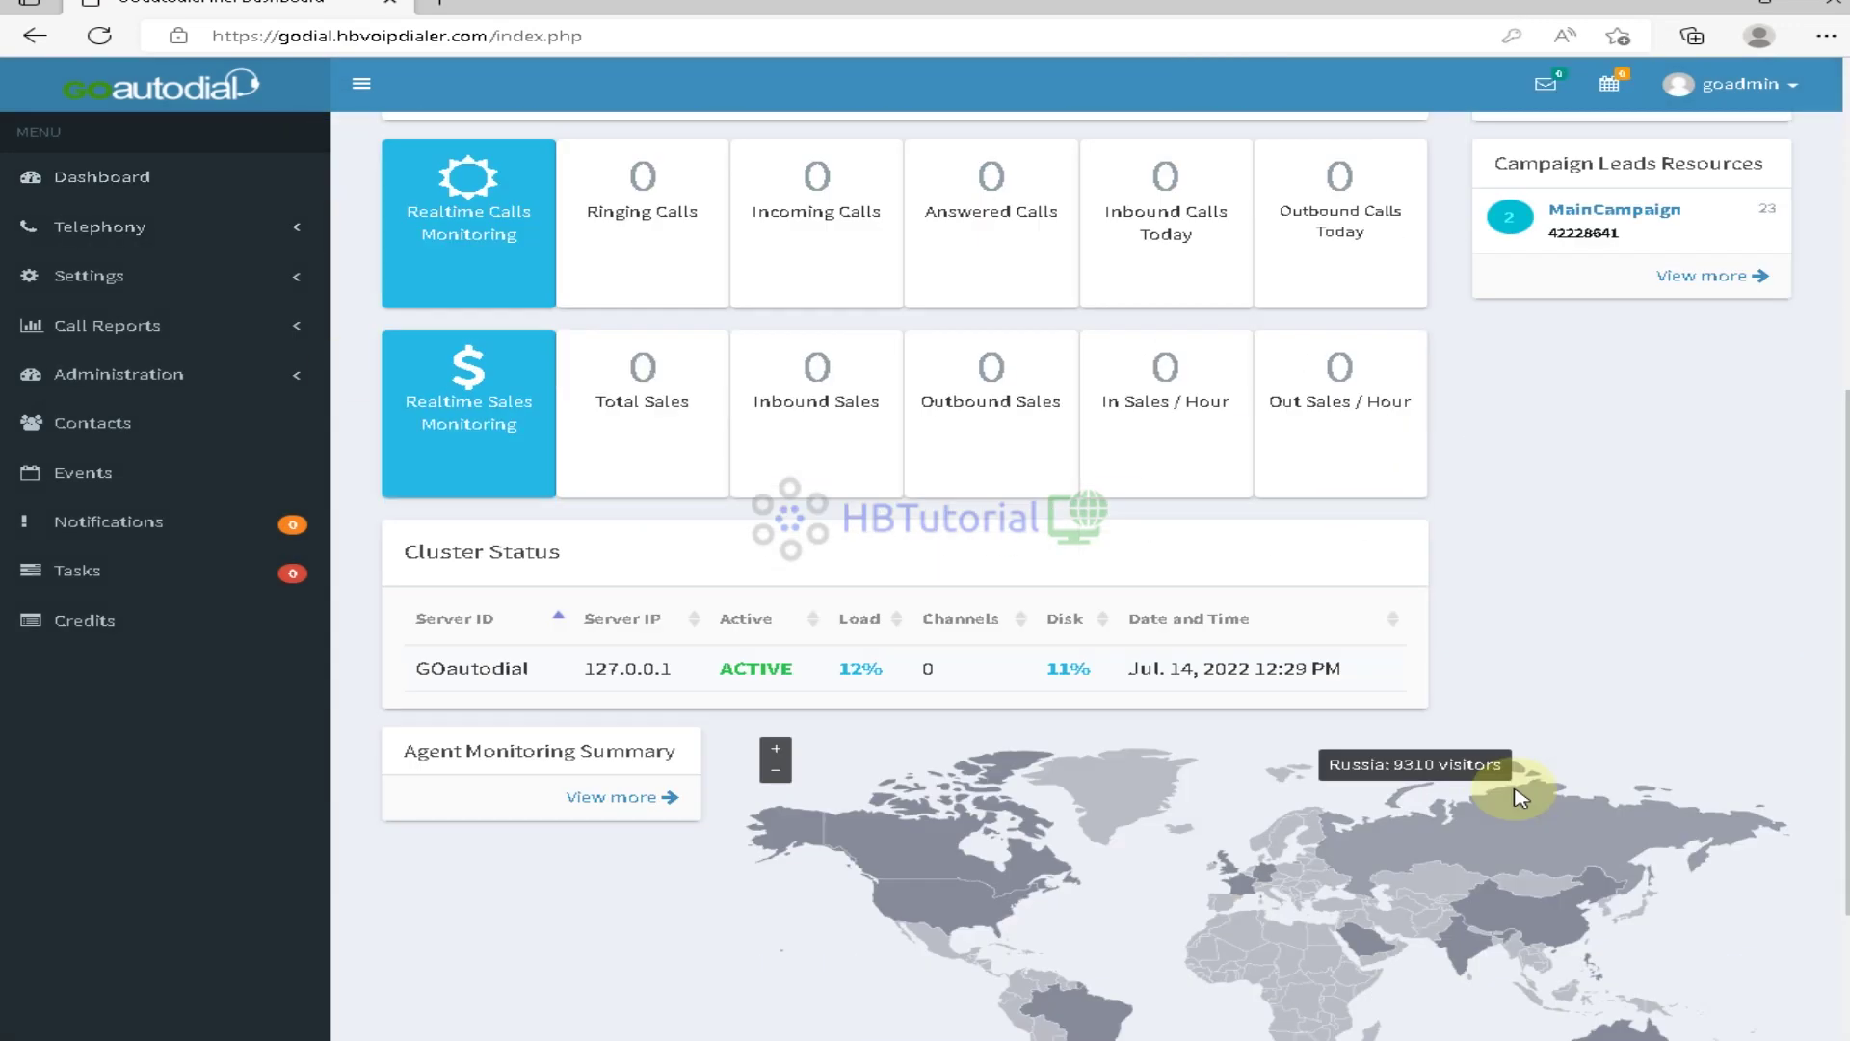
pyautogui.moveTo(1136, 674); pyautogui.dragTo(1507, 682)
pyautogui.click(1511, 690)
pyautogui.scroll(6, 1668, 547)
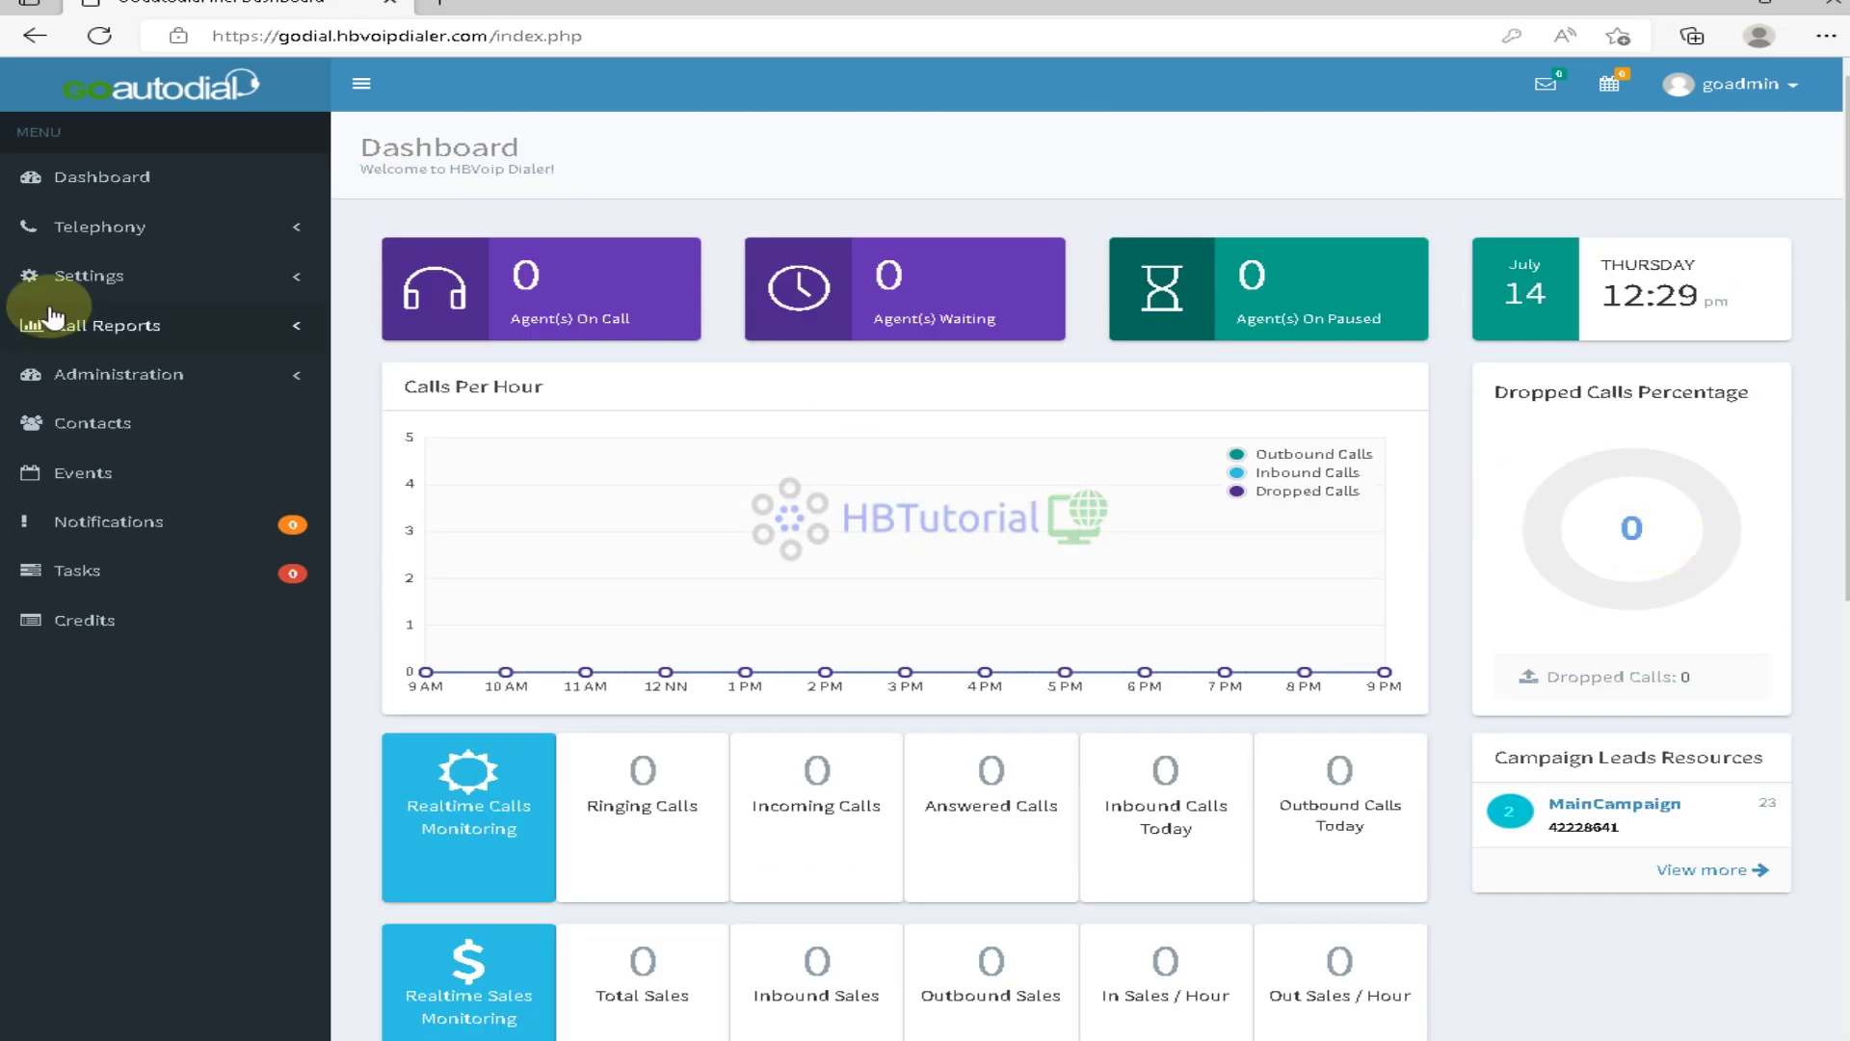
# Open Advance Settings for the GOautodial server under Settings > Servers
pyautogui.click(97, 277)
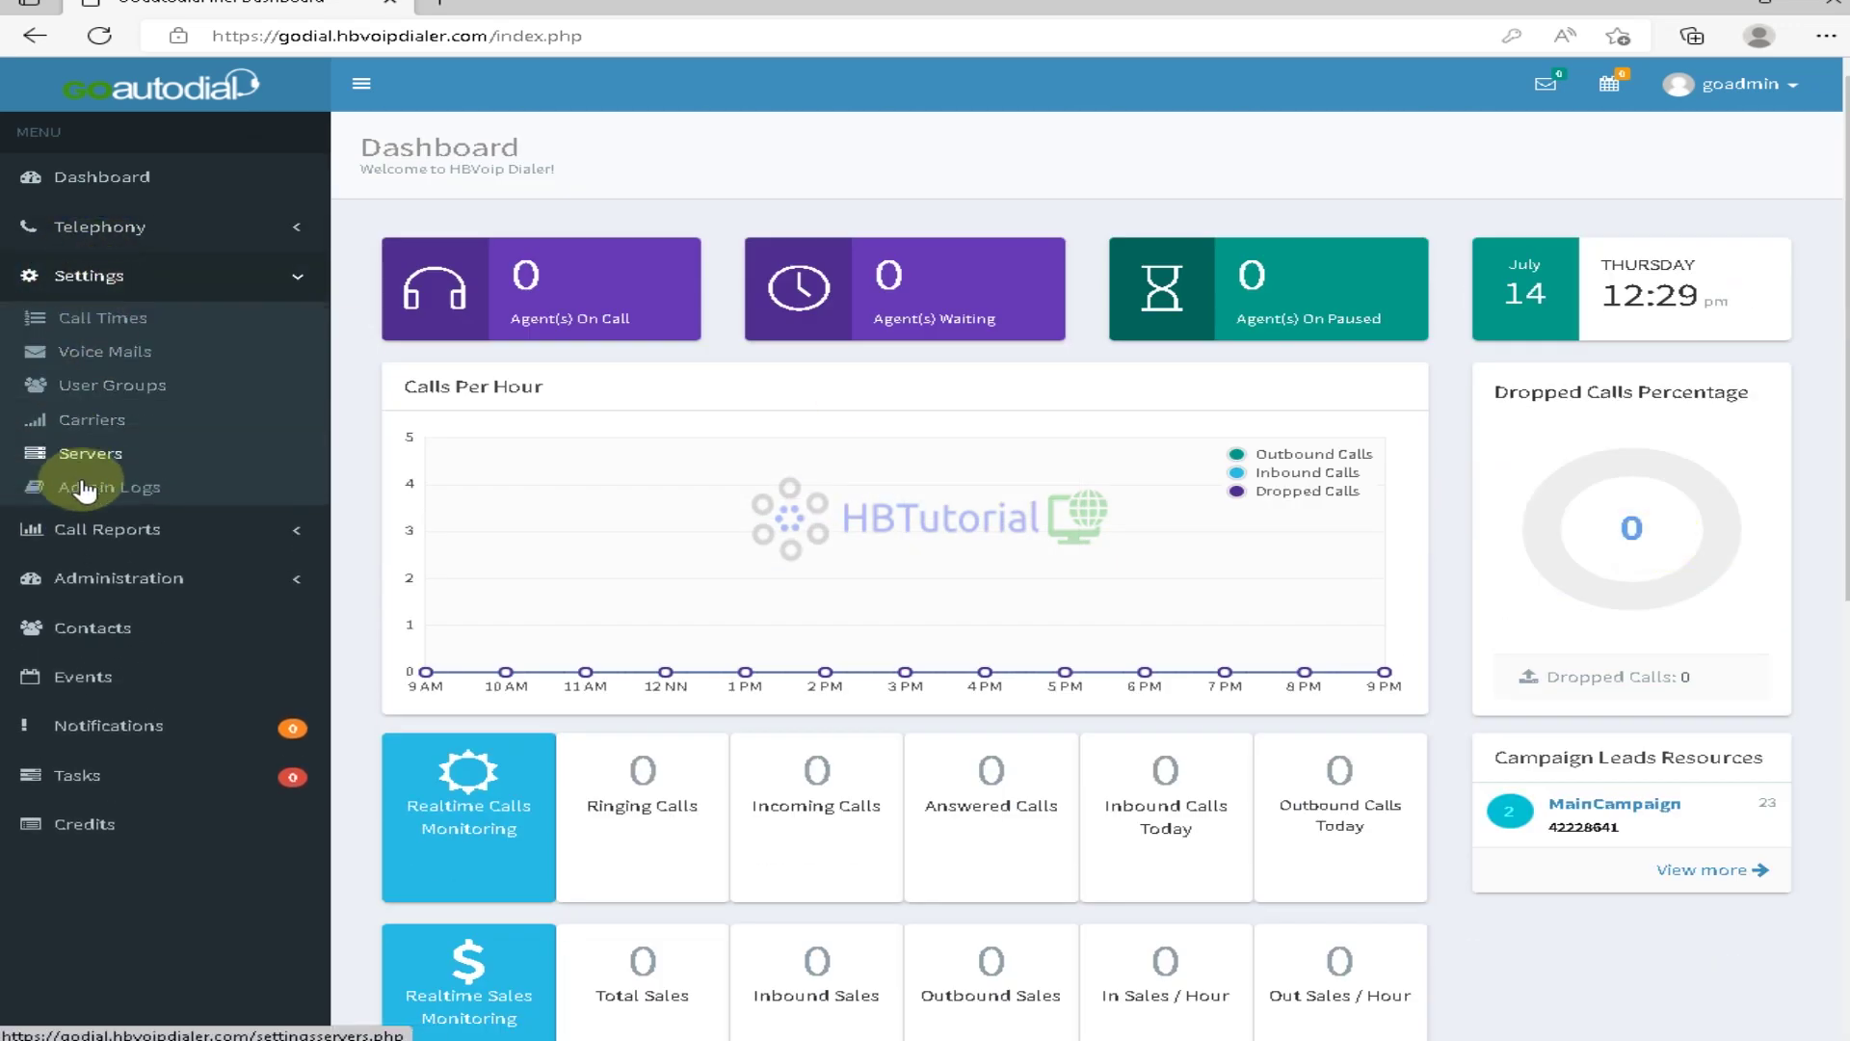
pyautogui.click(87, 453)
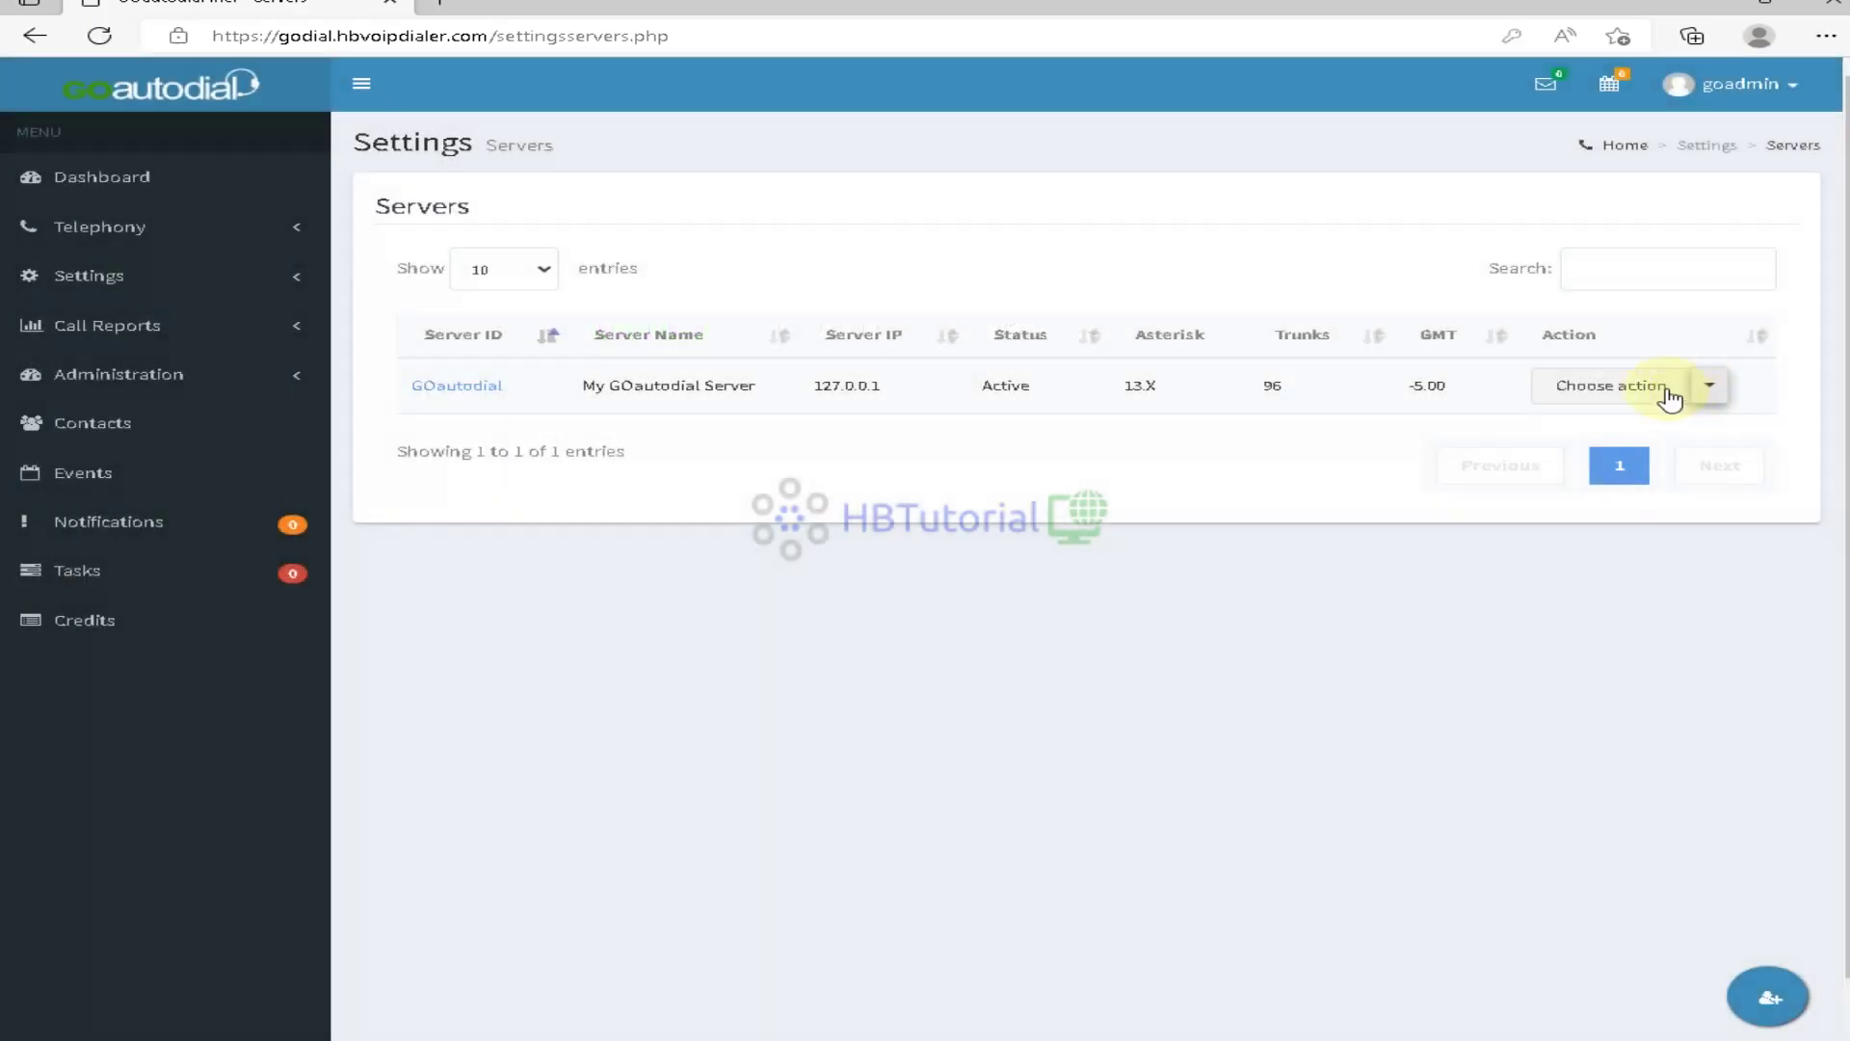
pyautogui.click(1643, 383)
pyautogui.click(1581, 426)
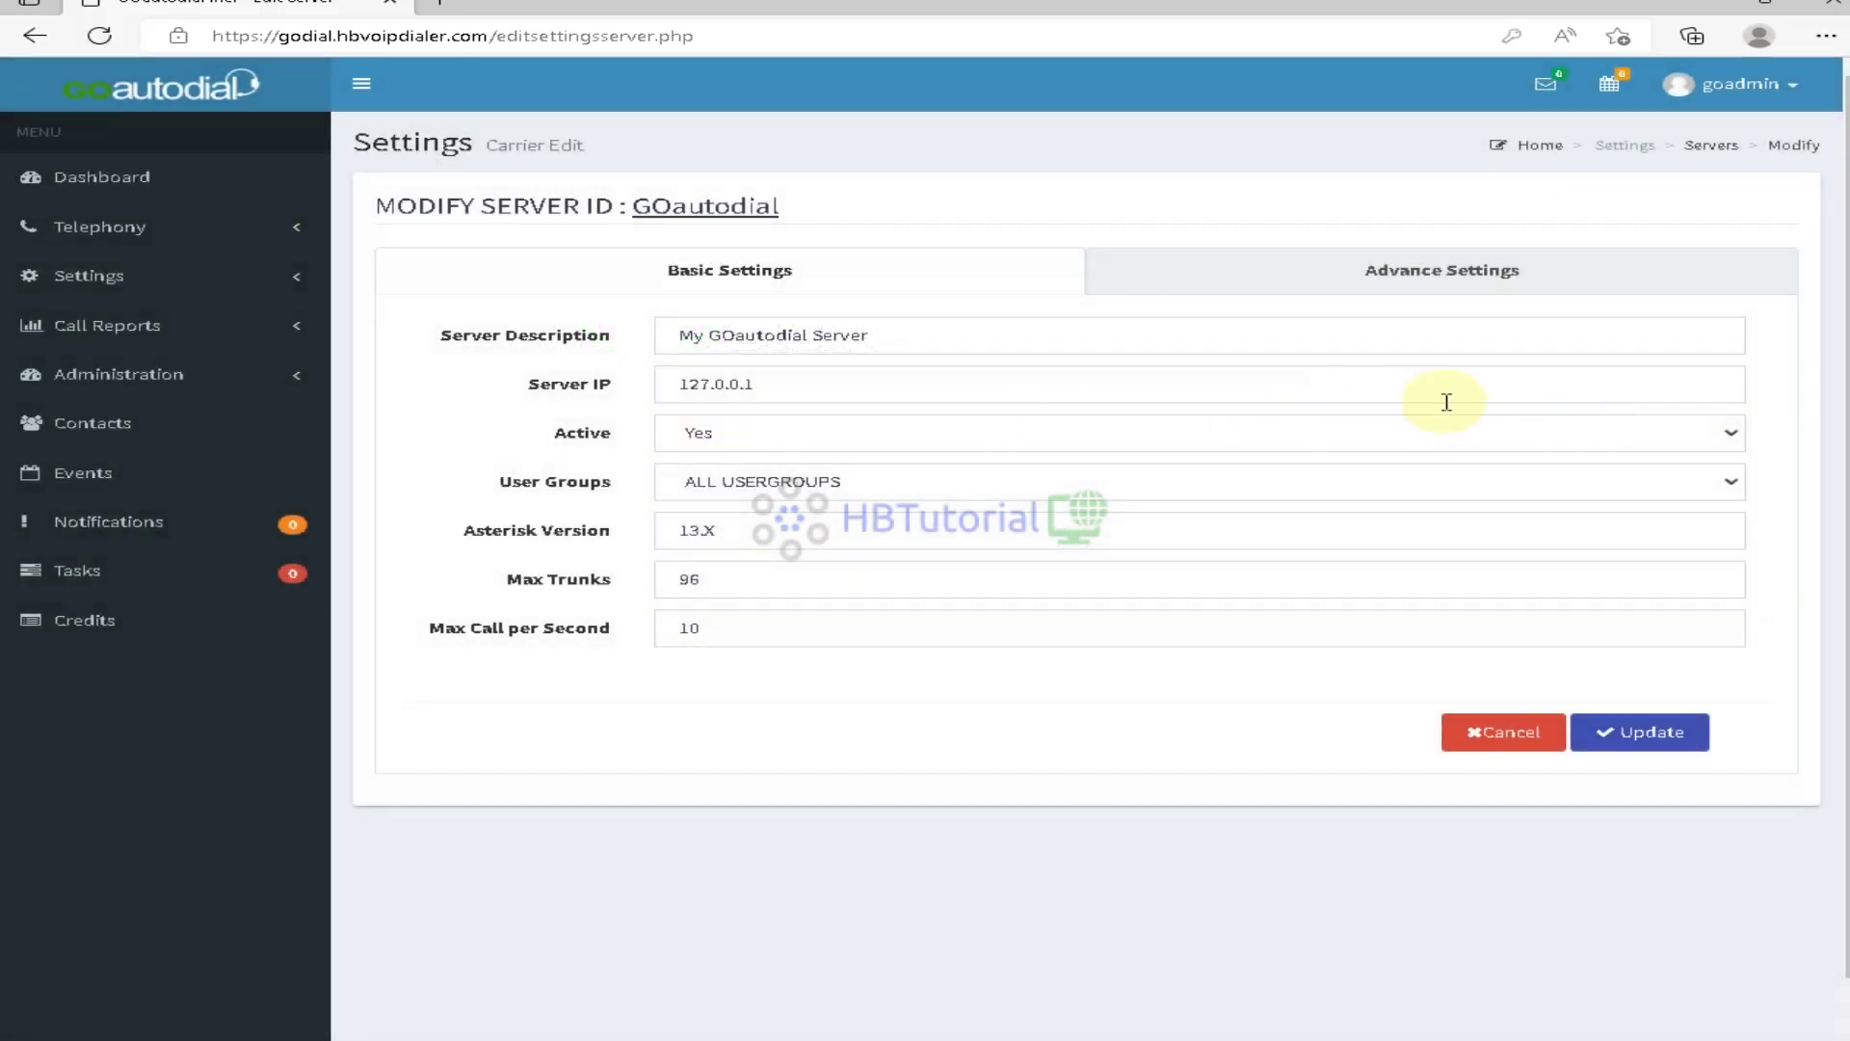
pyautogui.click(1458, 287)
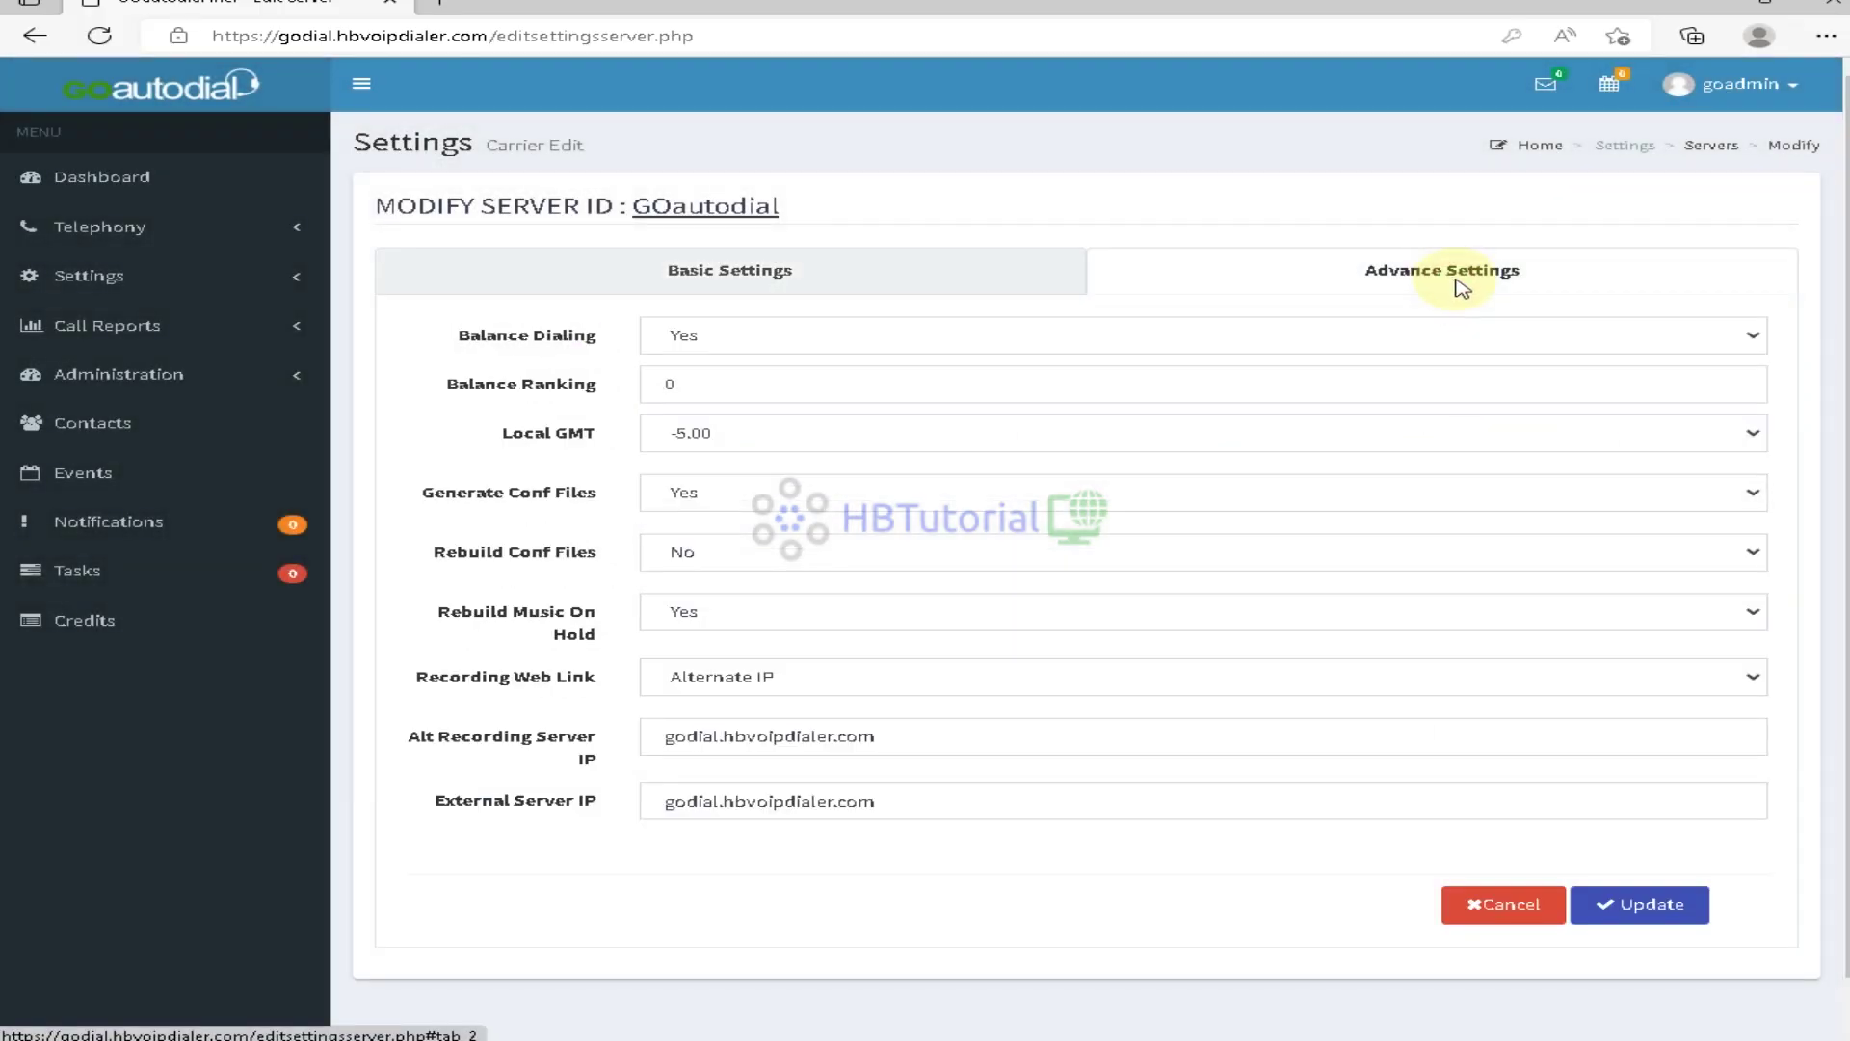
# Set Rebuild Conf Files to Yes and save the server, acknowledging the confirmation
pyautogui.click(814, 551)
pyautogui.click(761, 596)
pyautogui.click(727, 554)
pyautogui.click(723, 605)
pyautogui.click(1662, 904)
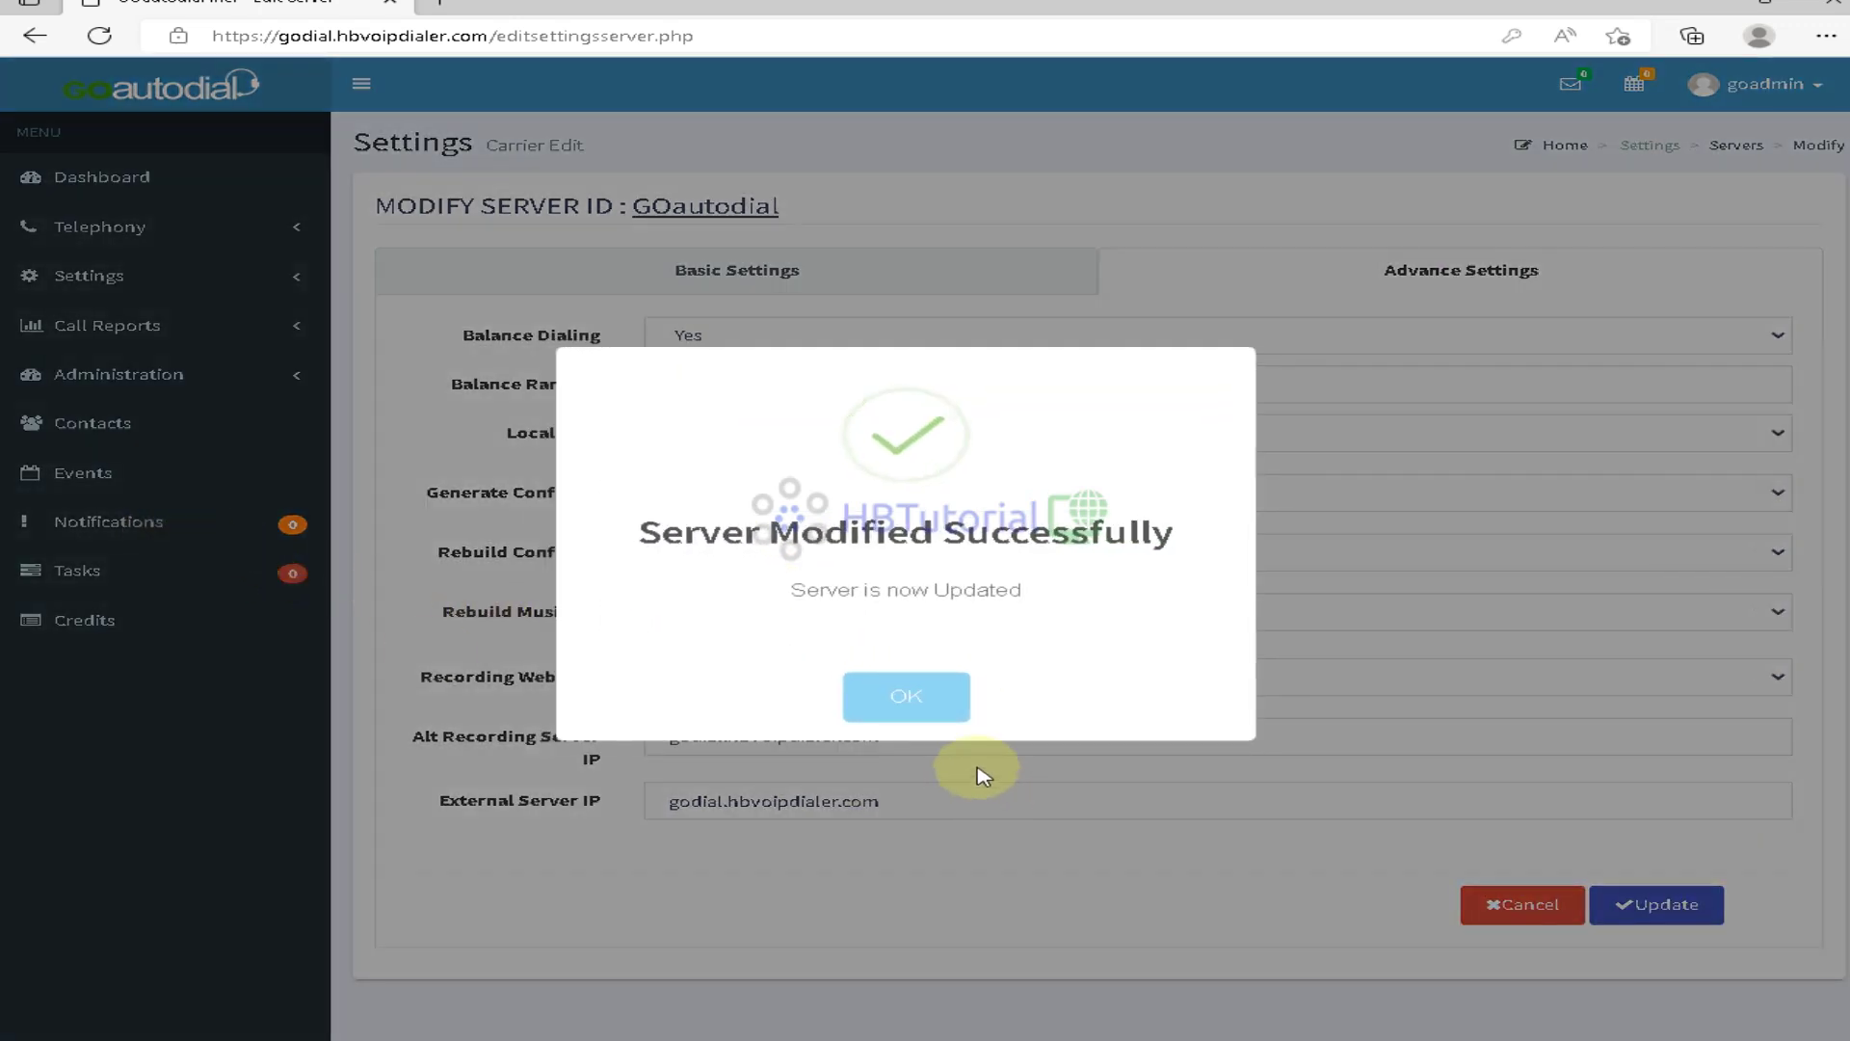
pyautogui.click(908, 697)
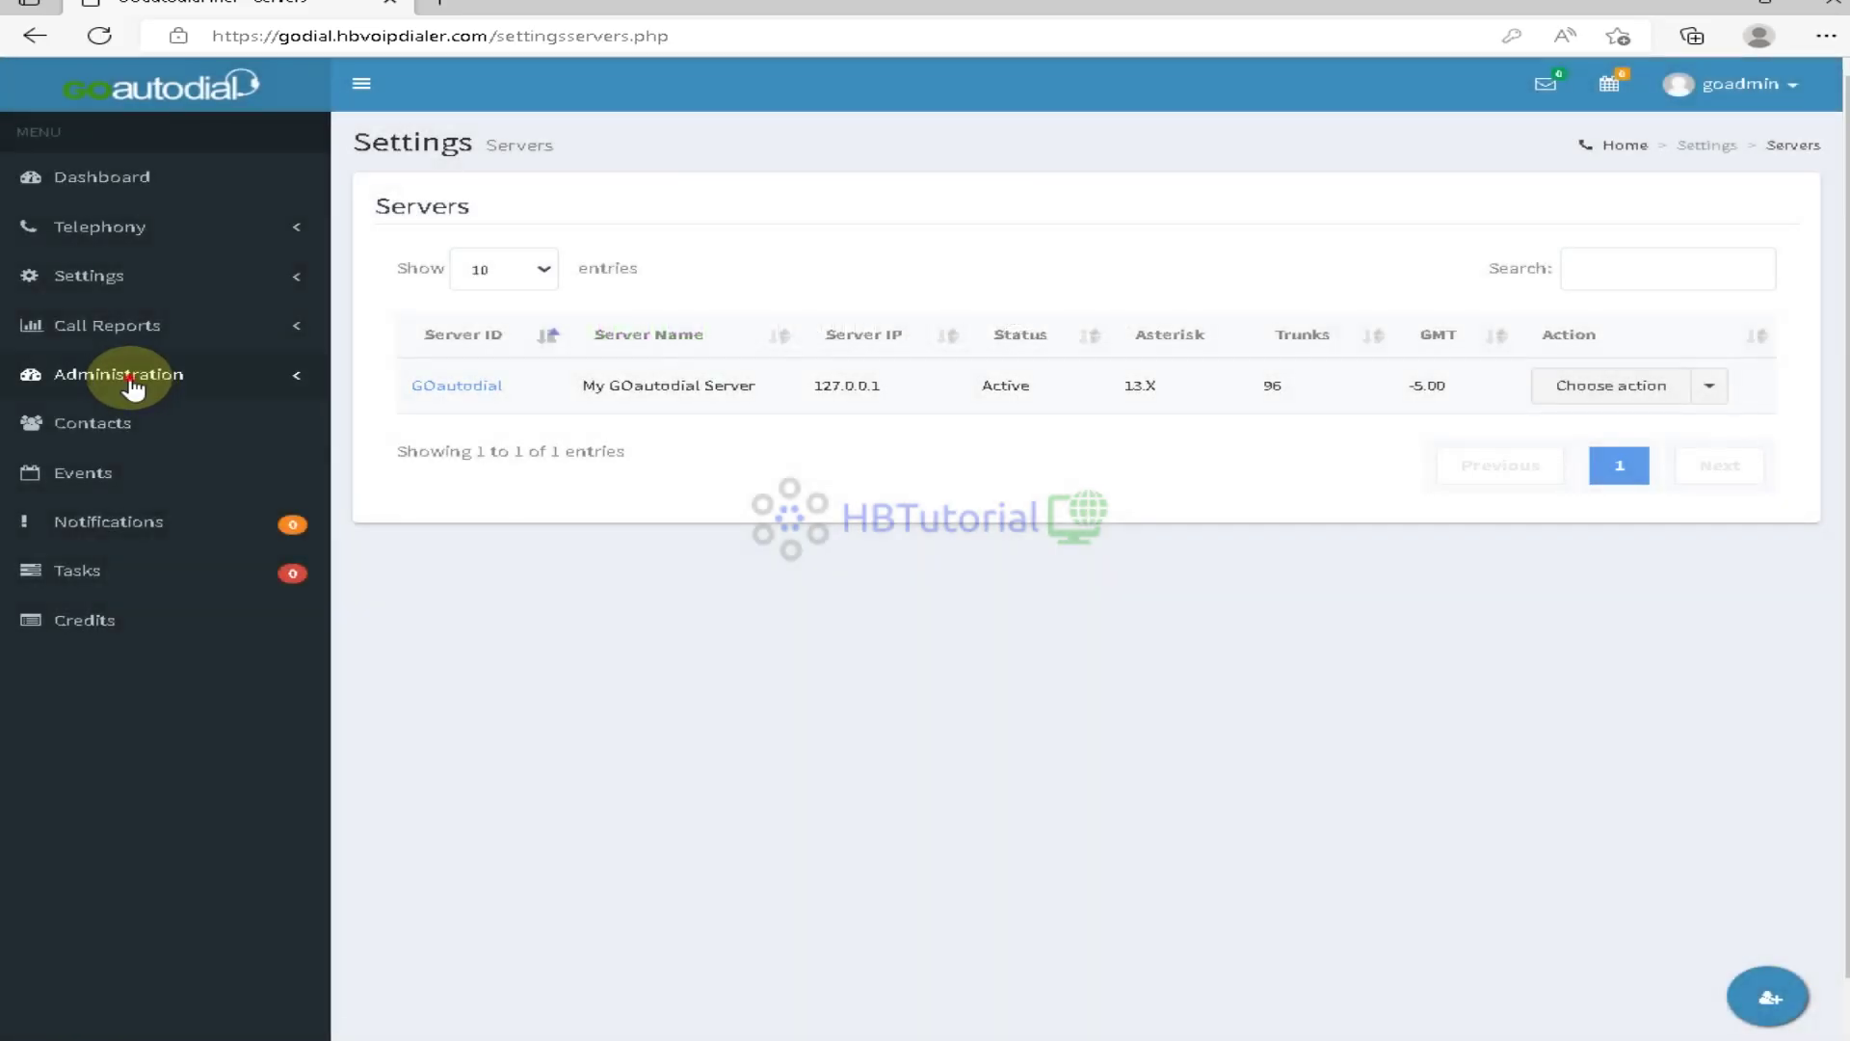
pyautogui.click(92, 378)
# Confirm the general settings timezone is America/New_York [EDT -04:00], then review the dashboard's Cluster Status
pyautogui.click(87, 414)
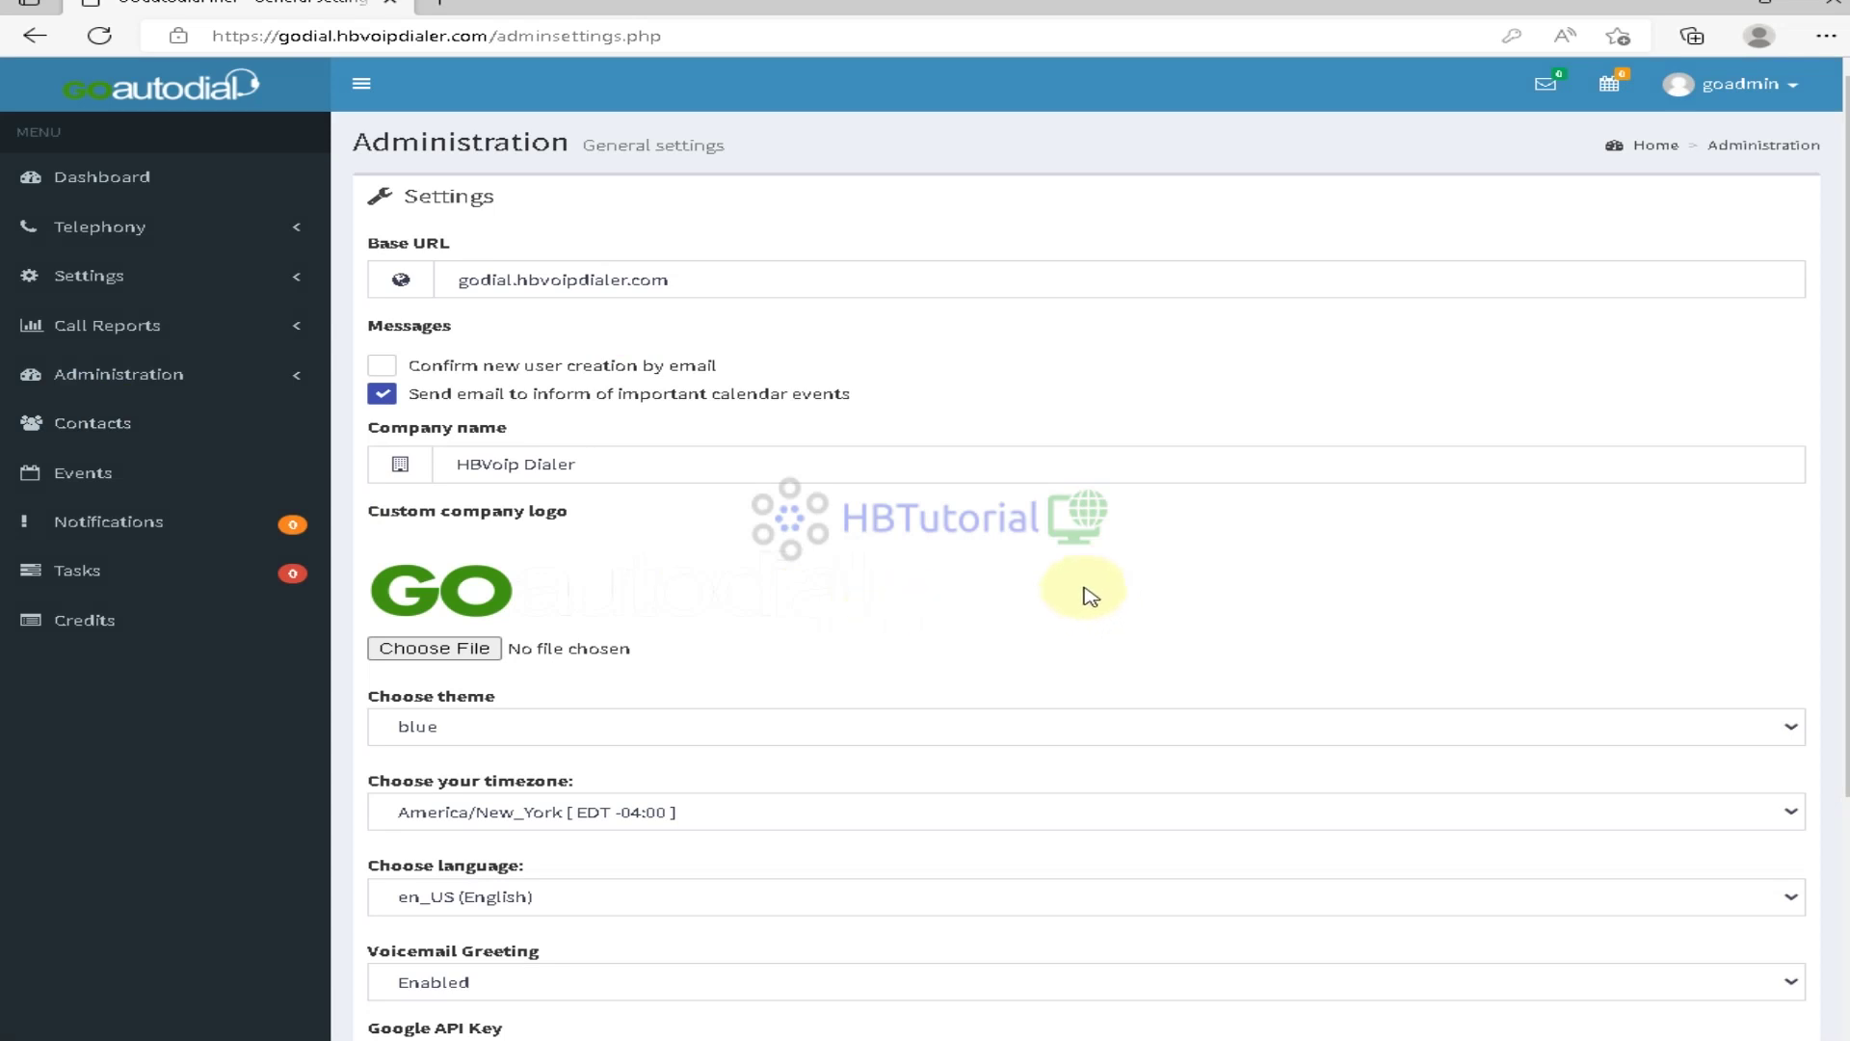
pyautogui.scroll(-3, 1090, 596)
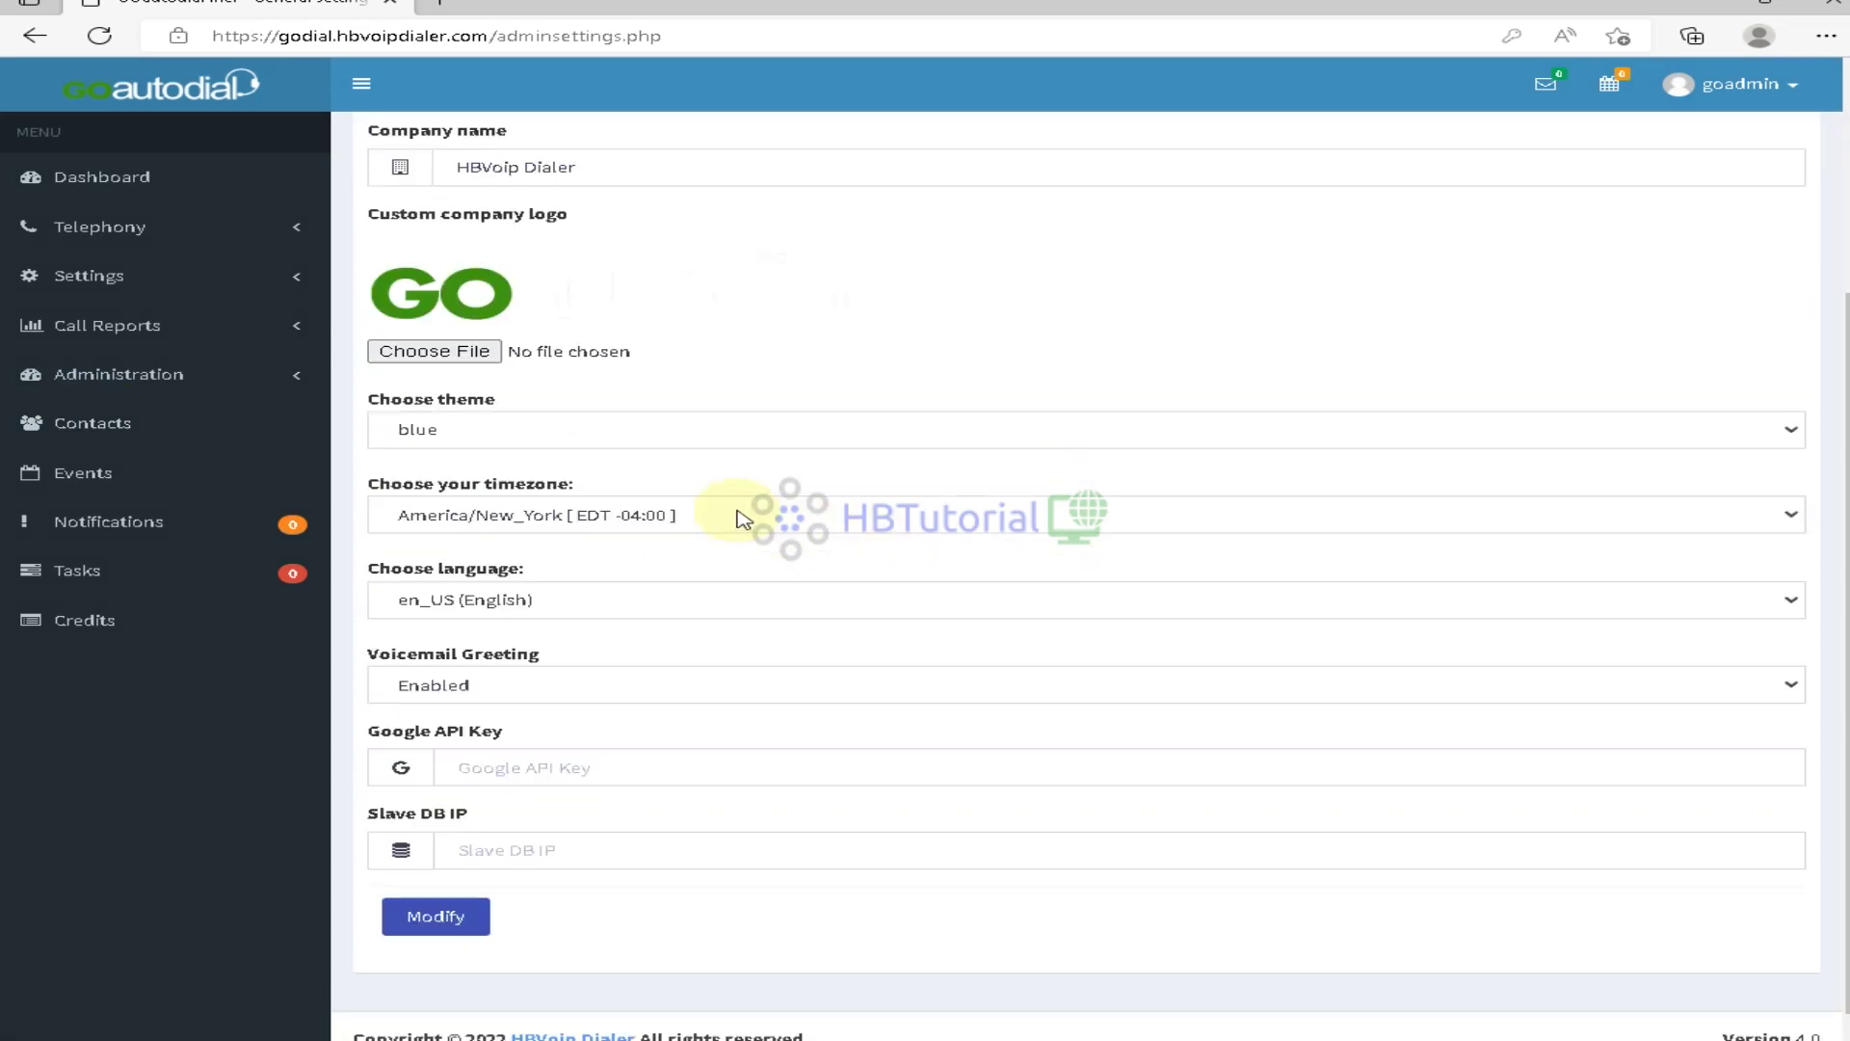
pyautogui.scroll(-1, 742, 521)
pyautogui.scroll(3, 741, 521)
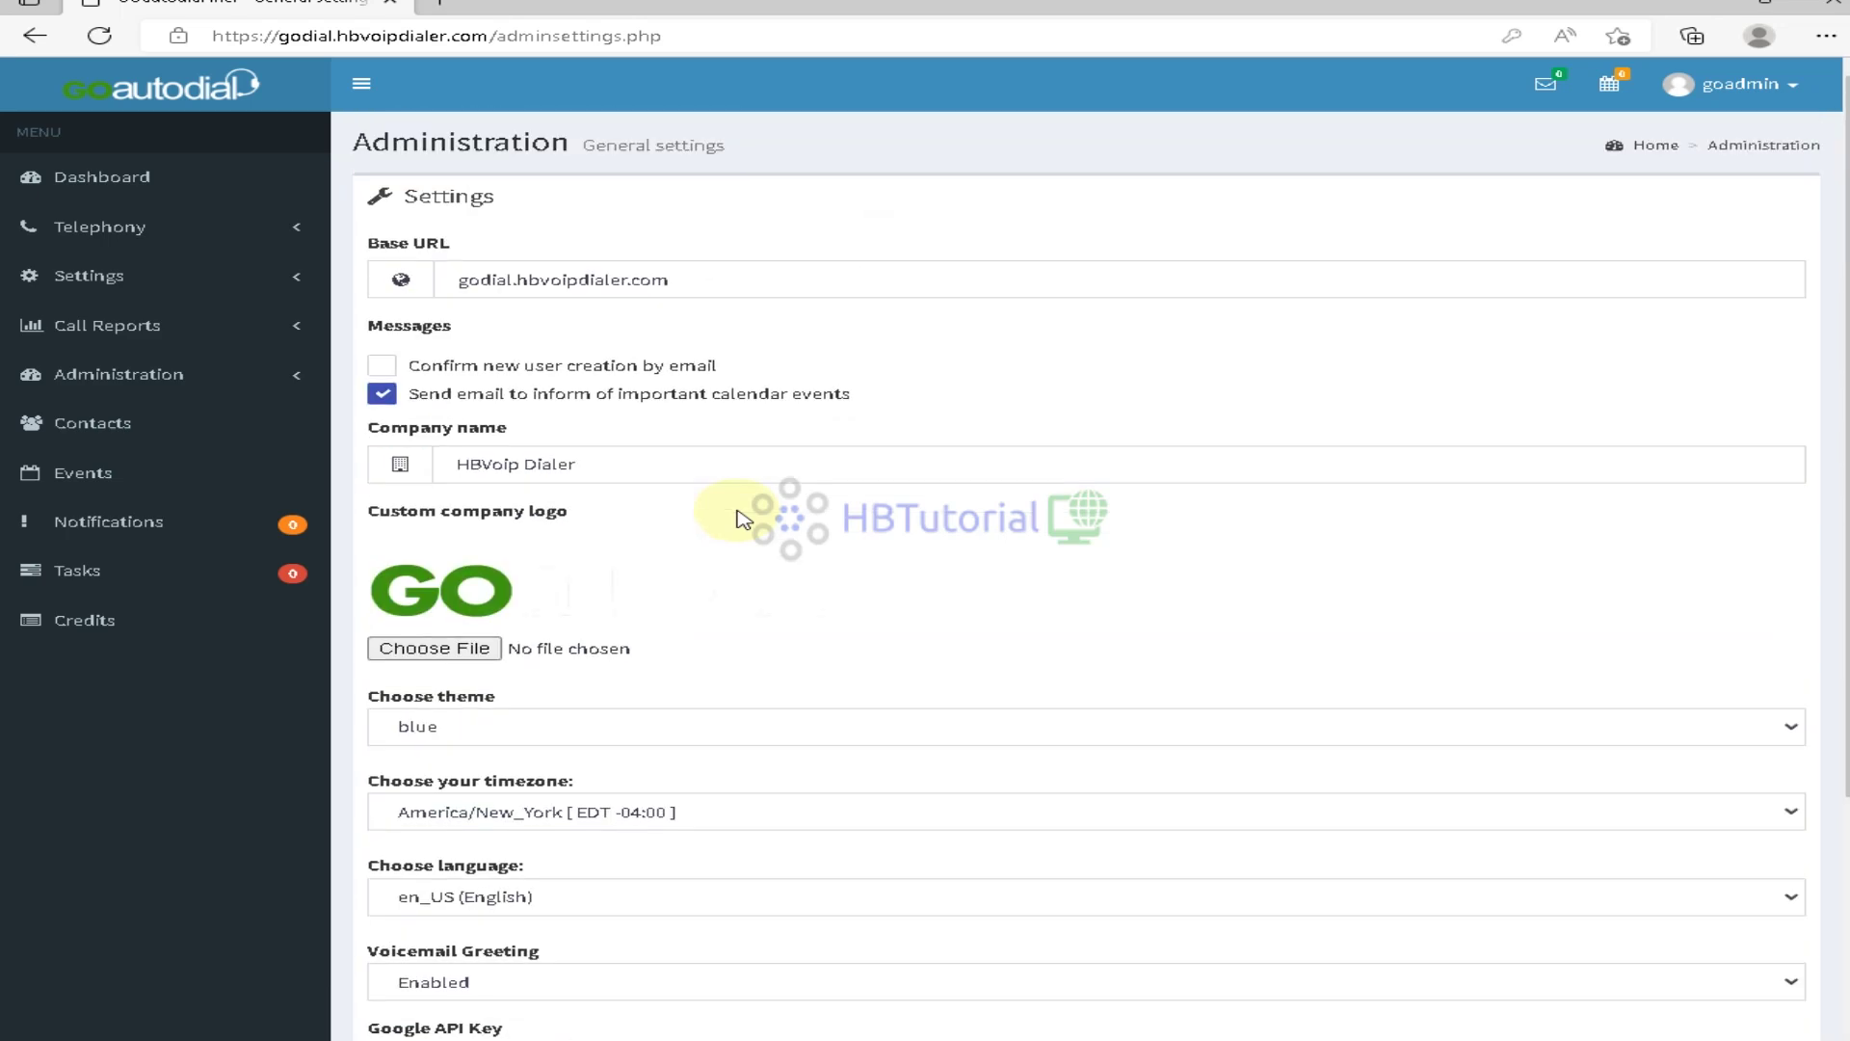
pyautogui.click(82, 179)
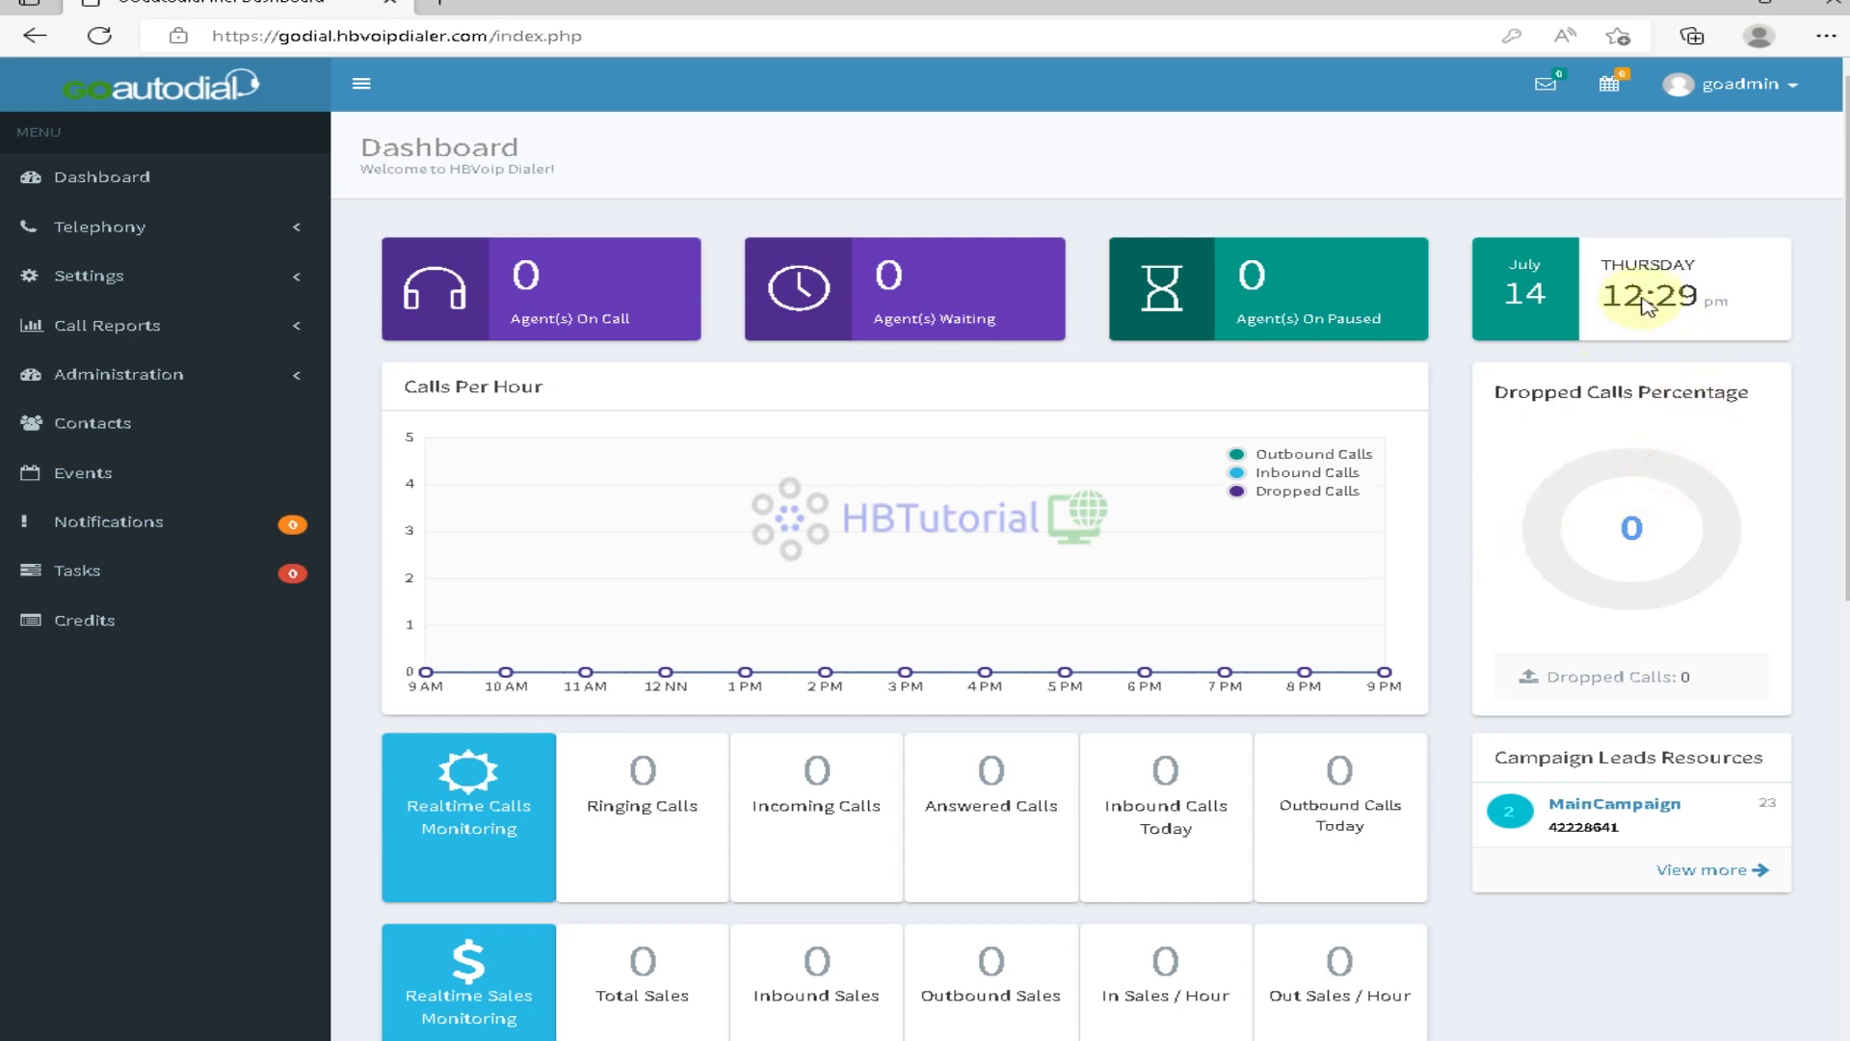
pyautogui.scroll(-5, 1012, 945)
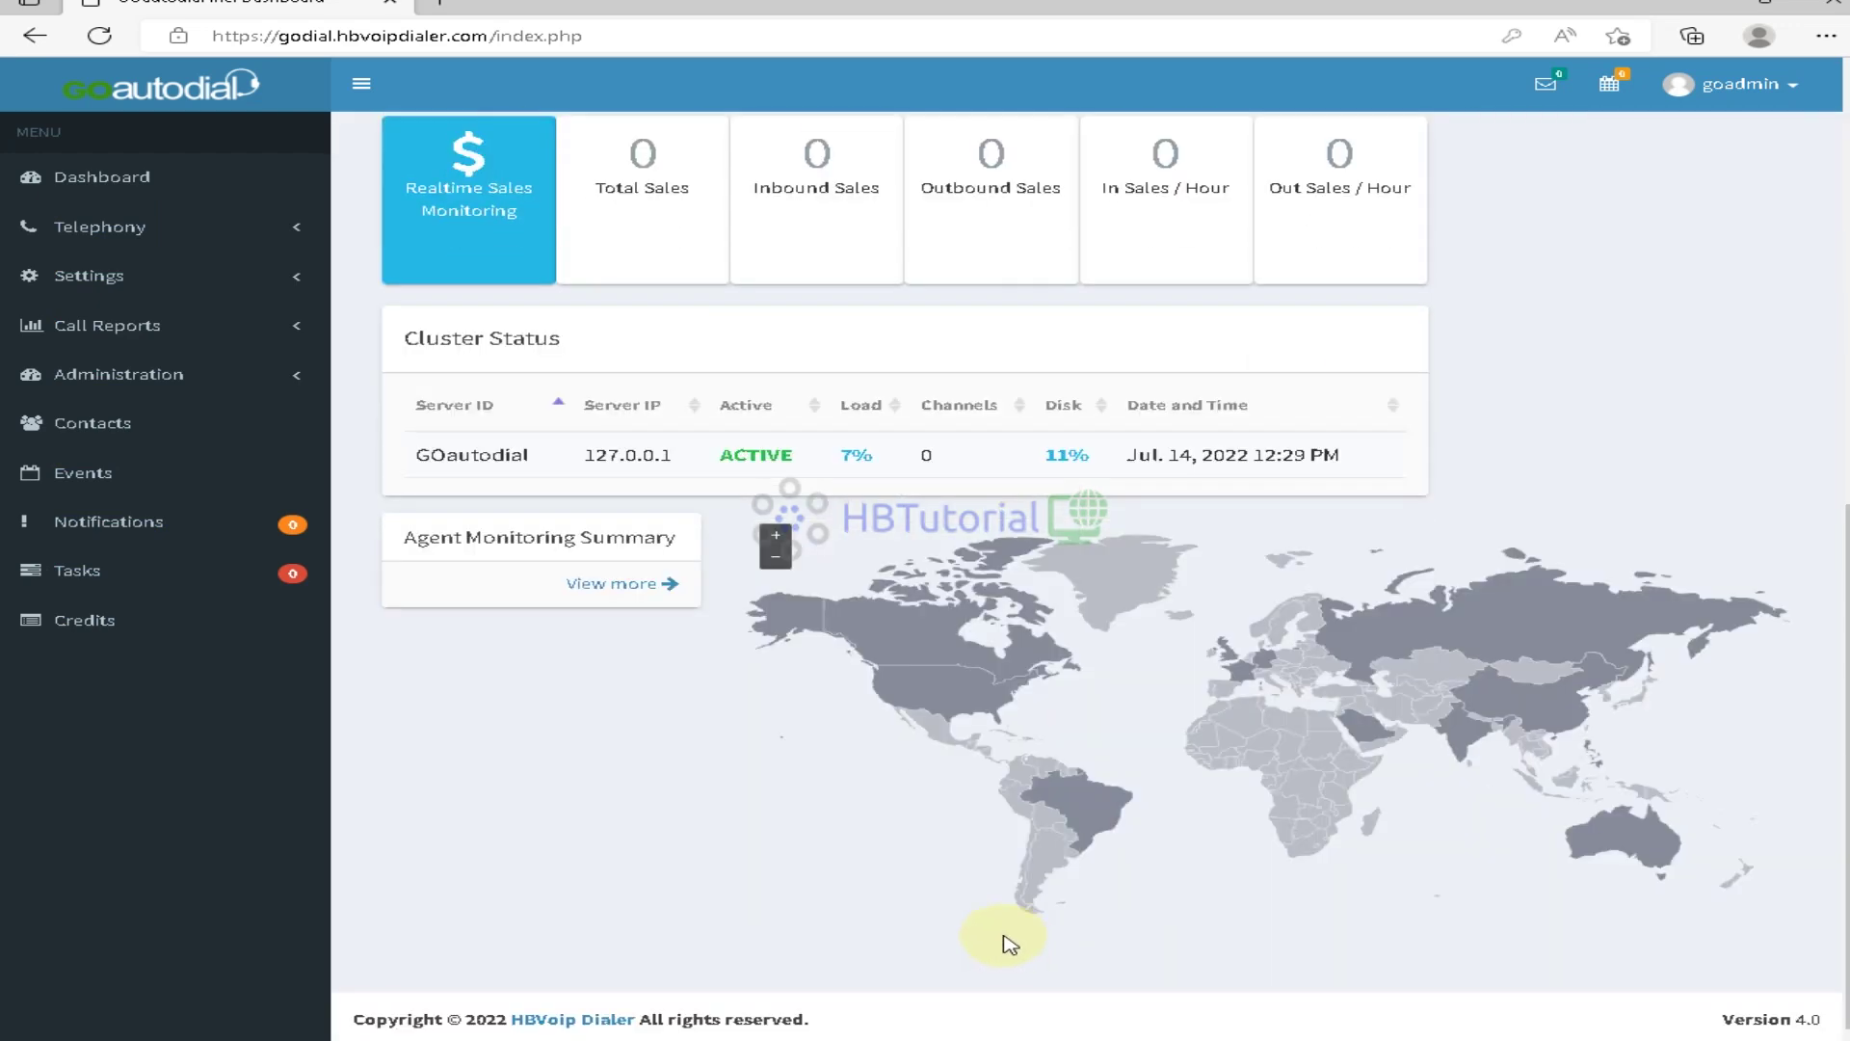
pyautogui.scroll(3, 1007, 942)
# Reboot the server from PuTTY and dismiss the connection-closed error
pyautogui.hotkey('alt', 'Tab')
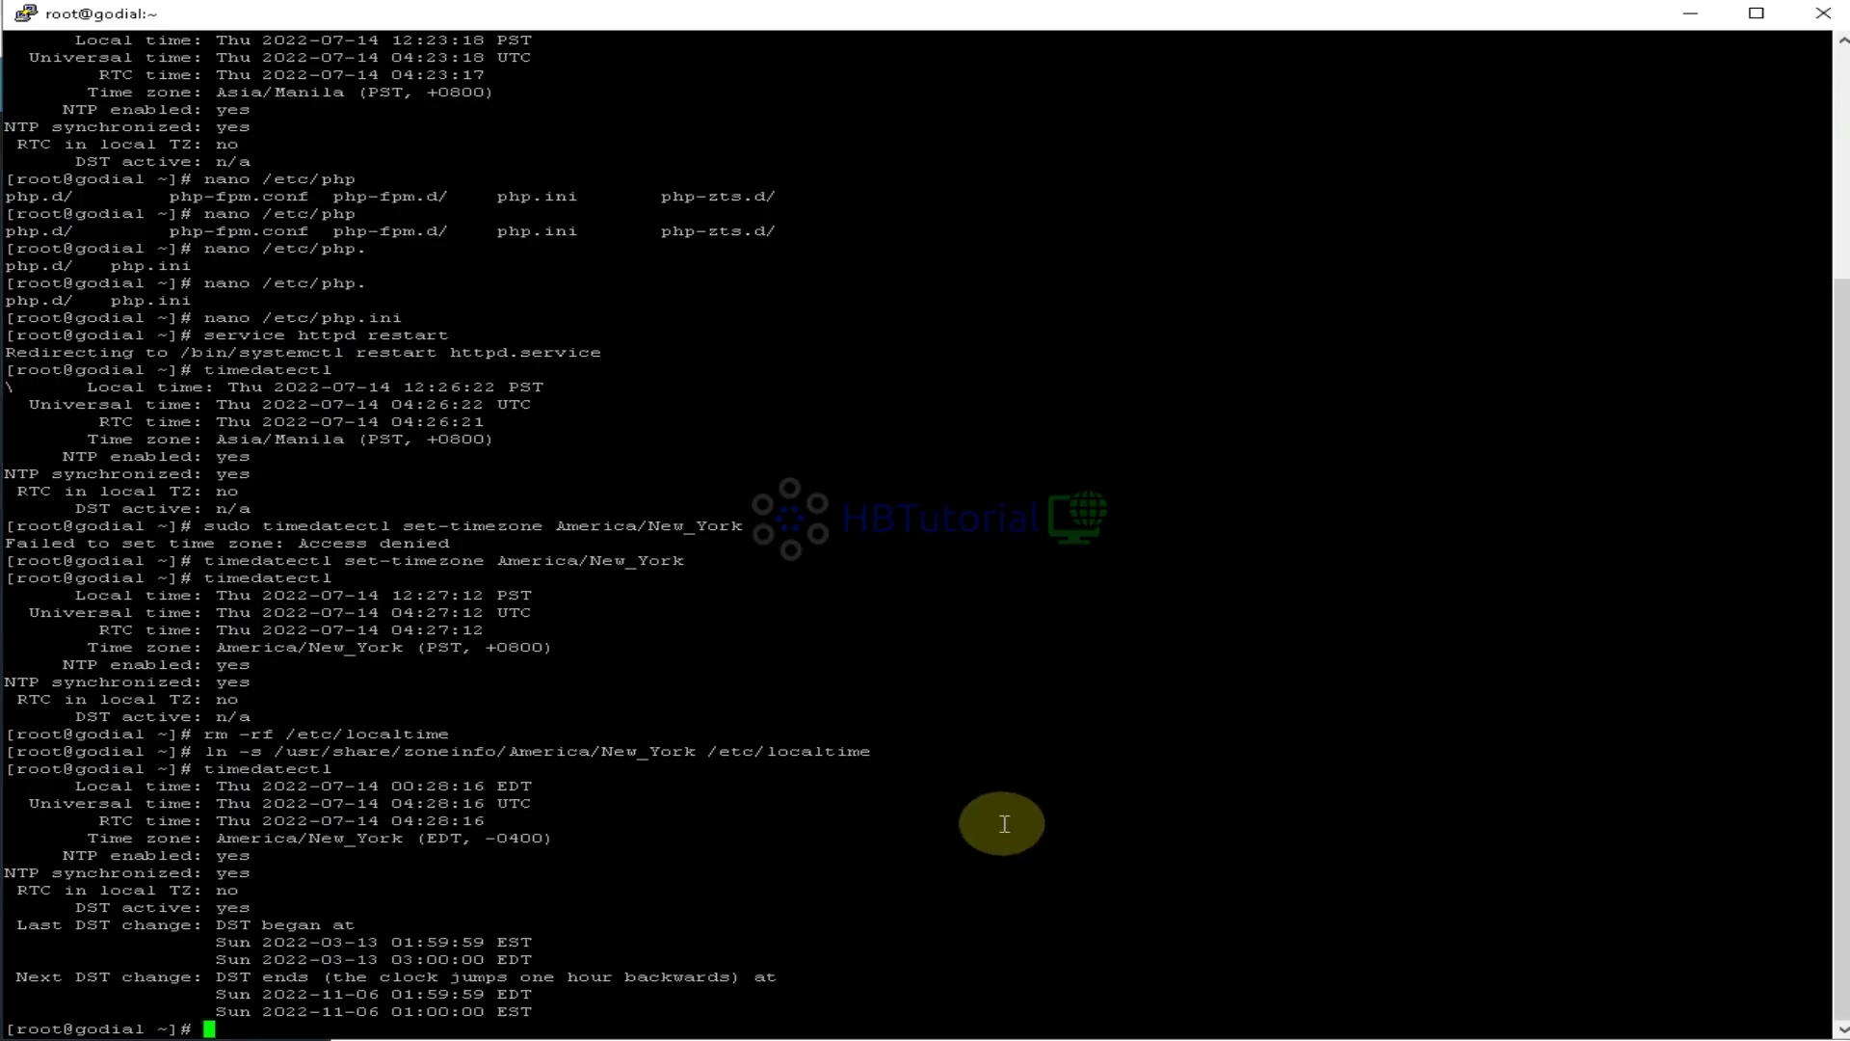
pyautogui.write('reboot')
pyautogui.press('Return')
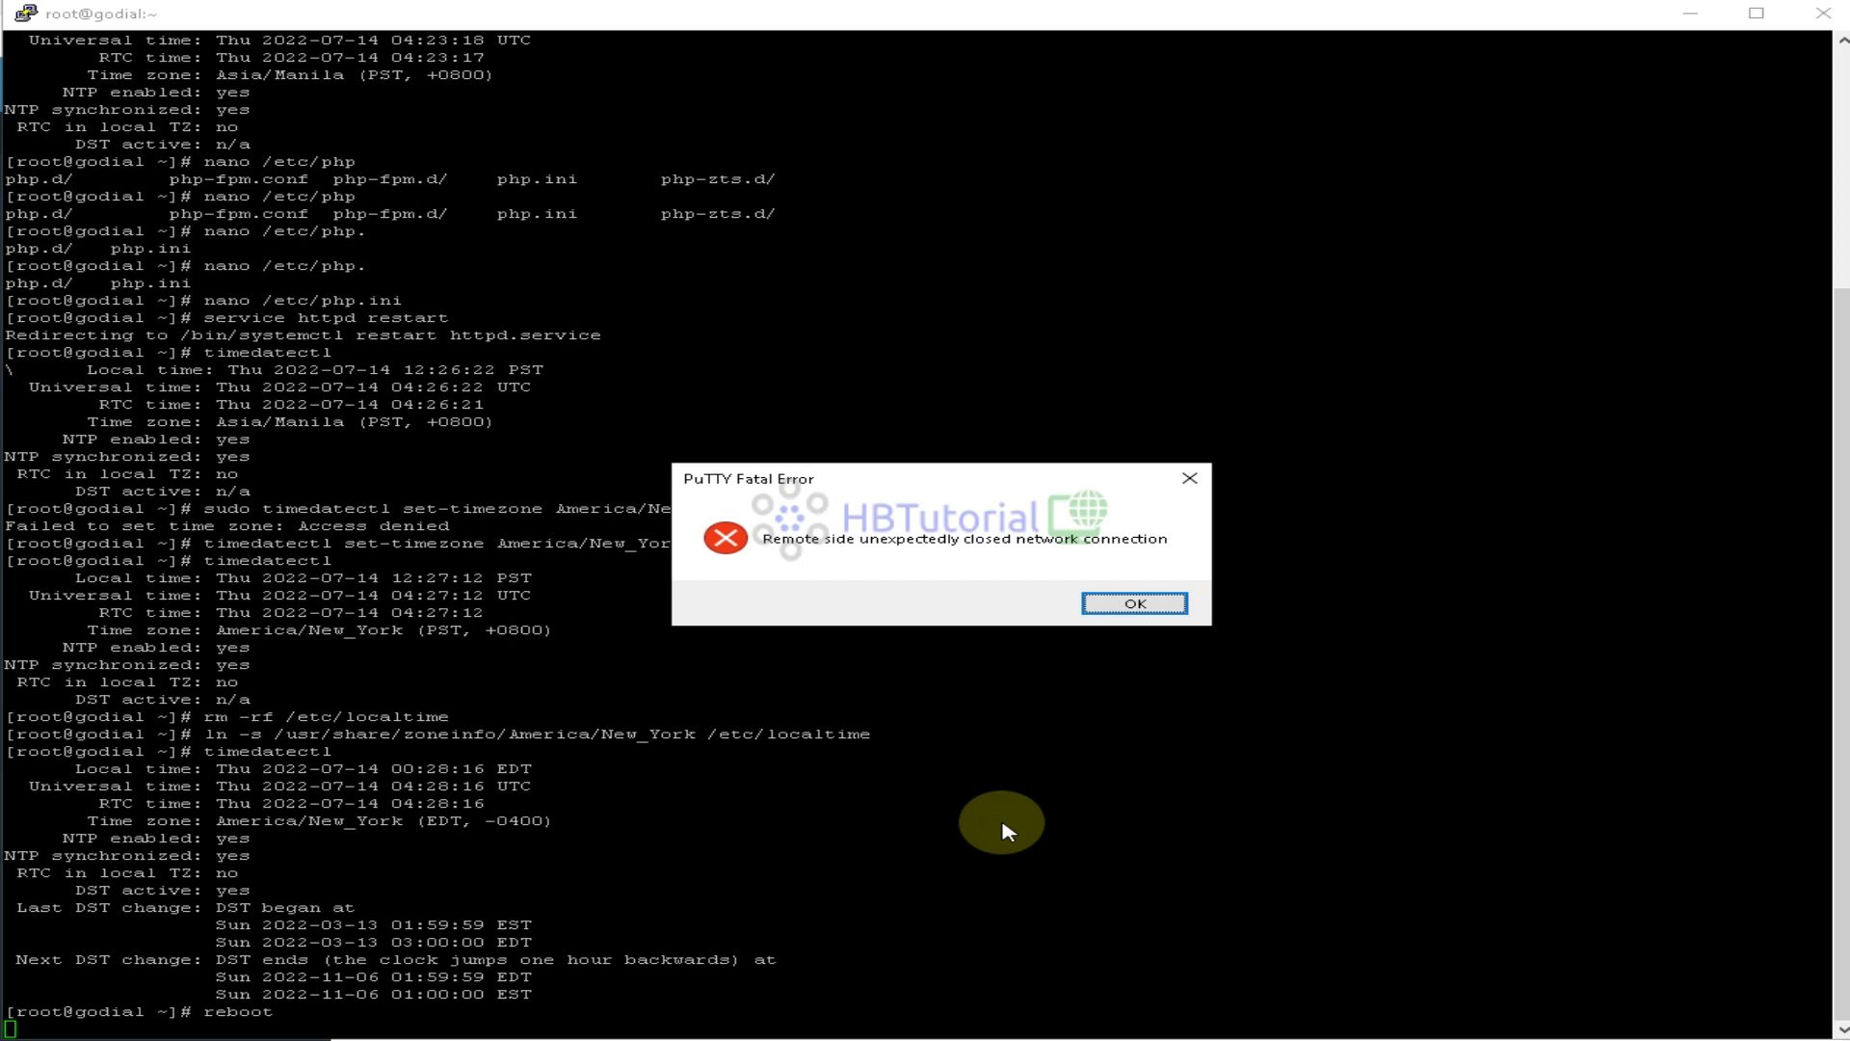
pyautogui.click(1137, 605)
pyautogui.rightClick(380, 5)
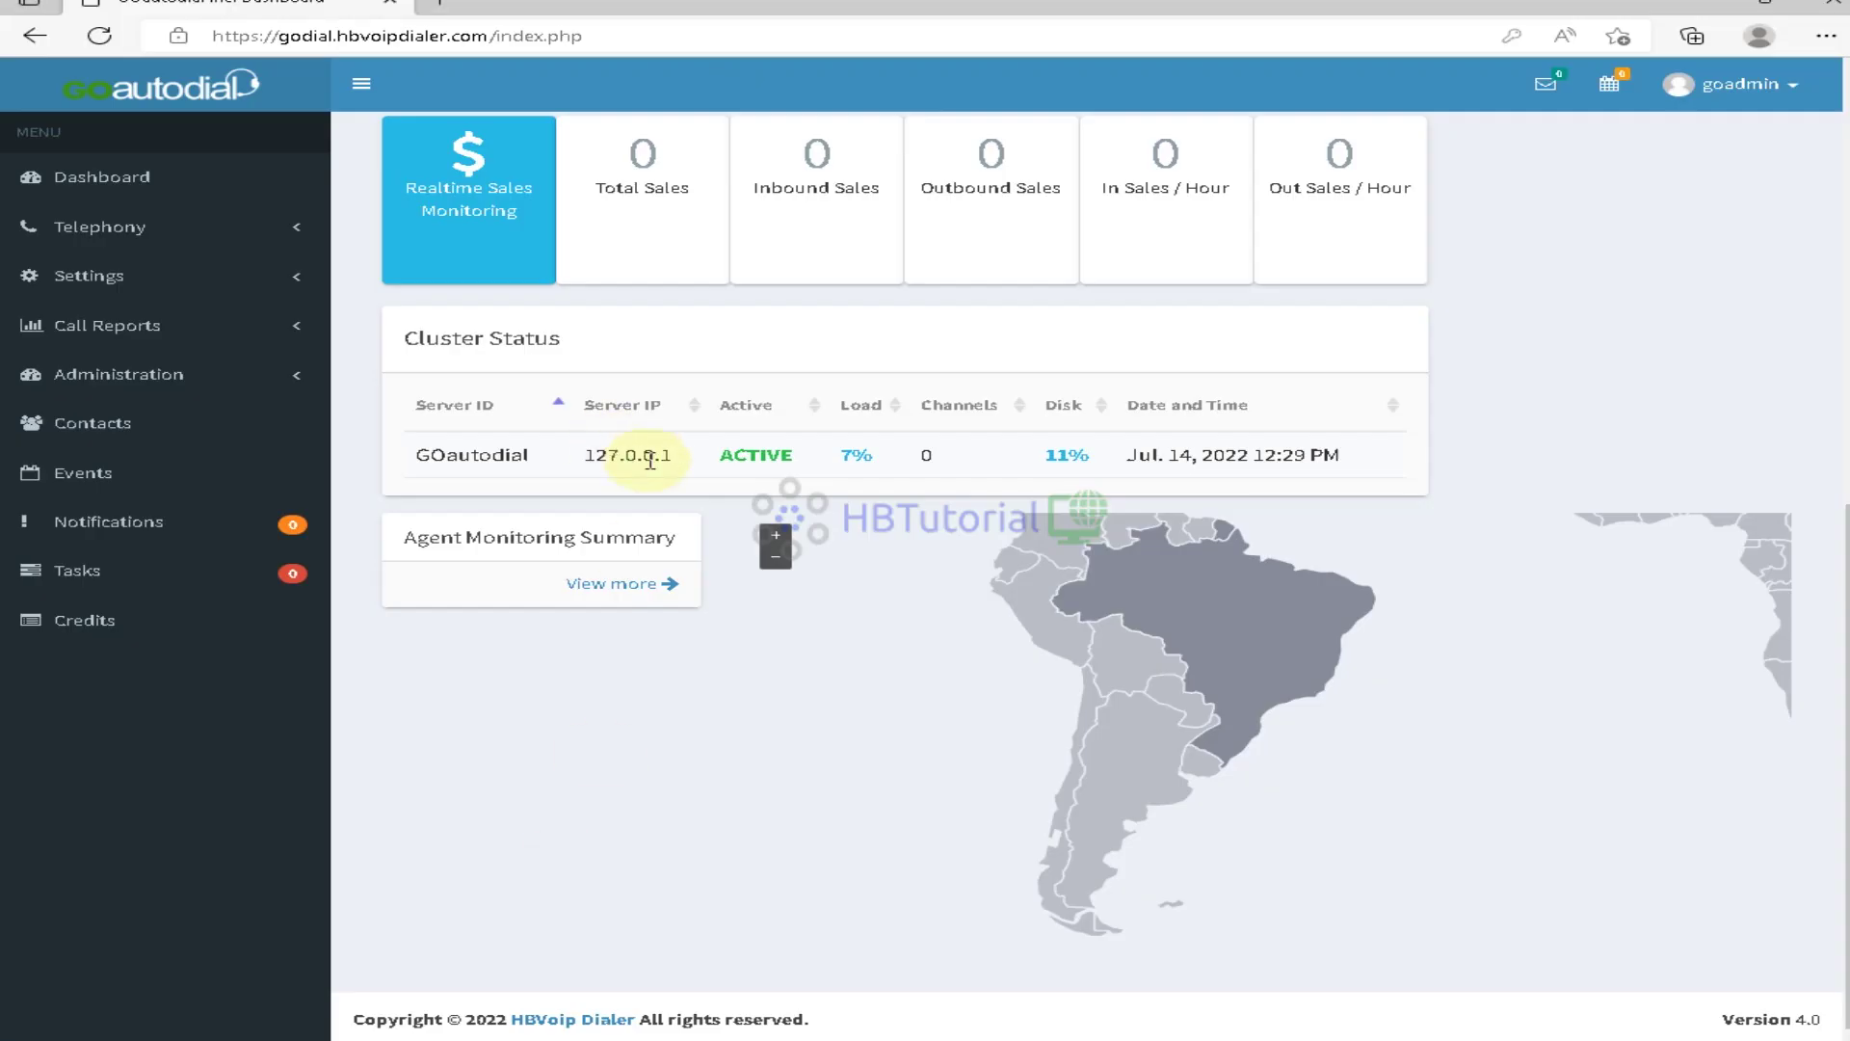
# Reload the dialer dashboard once more, then close the browser window
pyautogui.scroll(8, 611, 454)
pyautogui.click(101, 188)
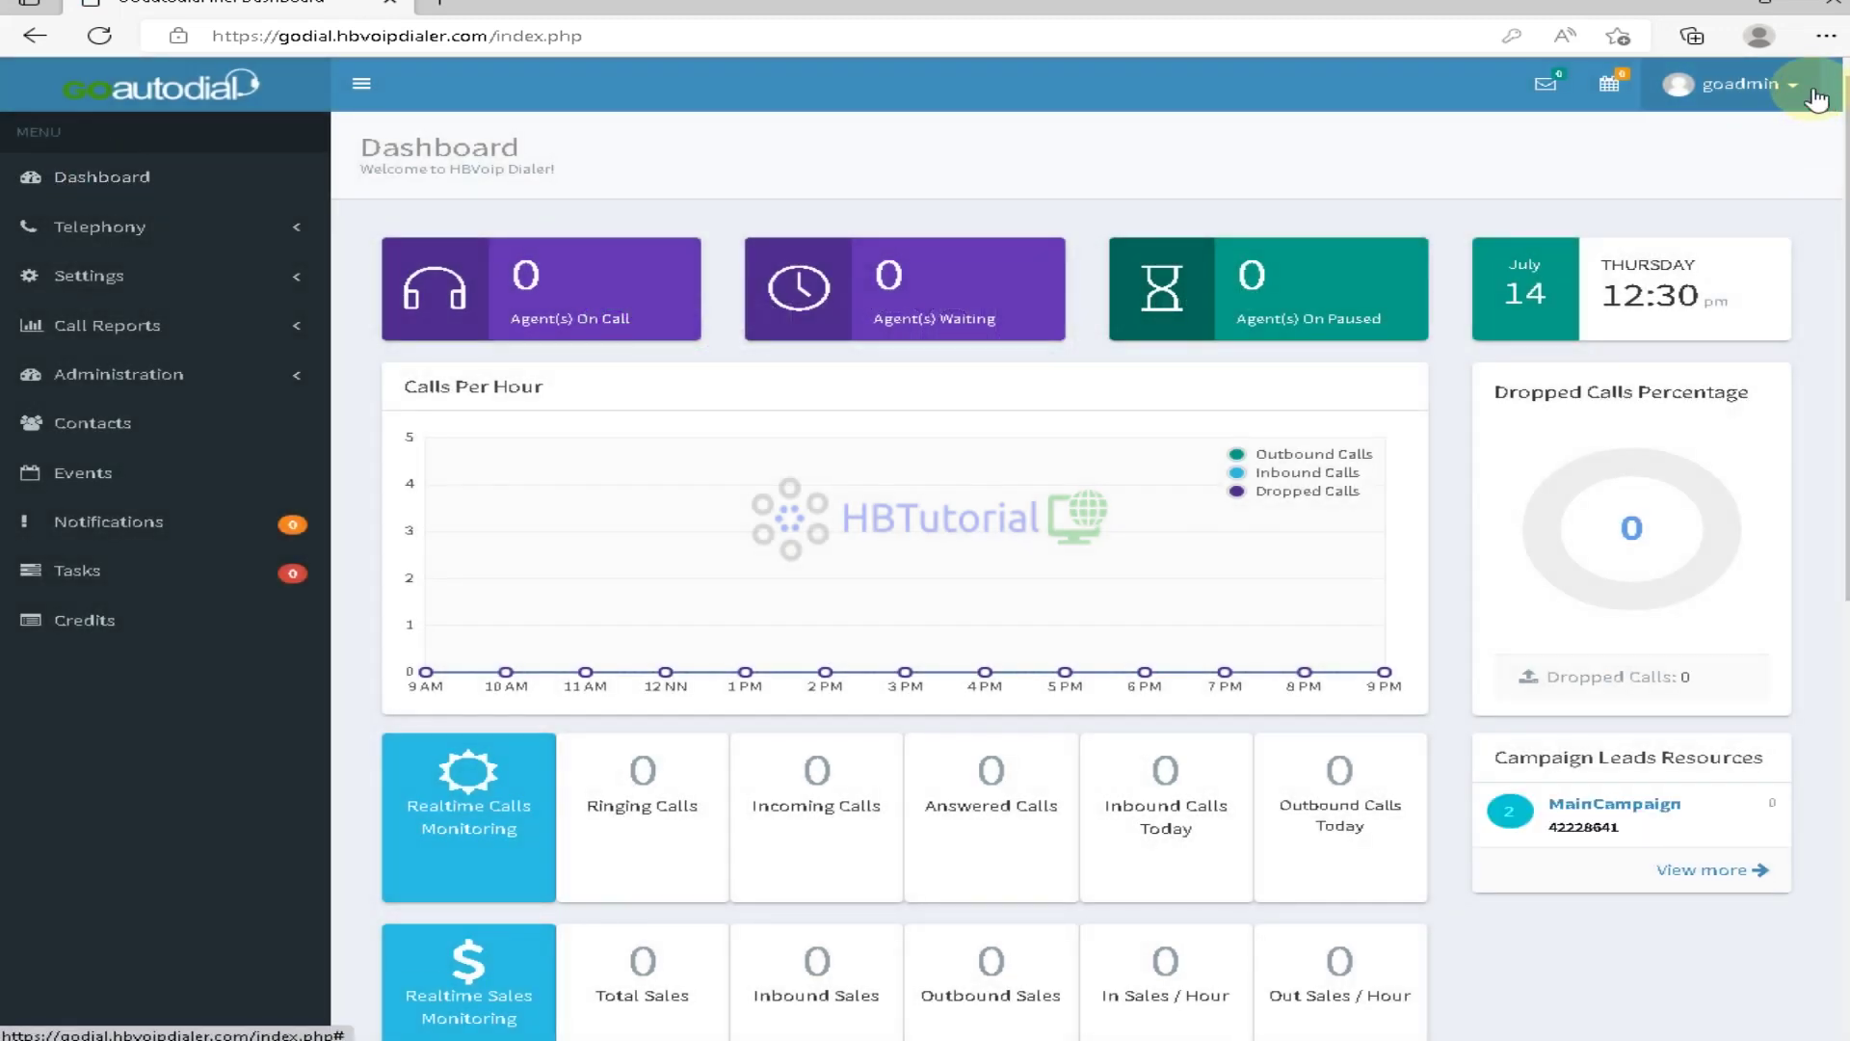
pyautogui.click(1829, 6)
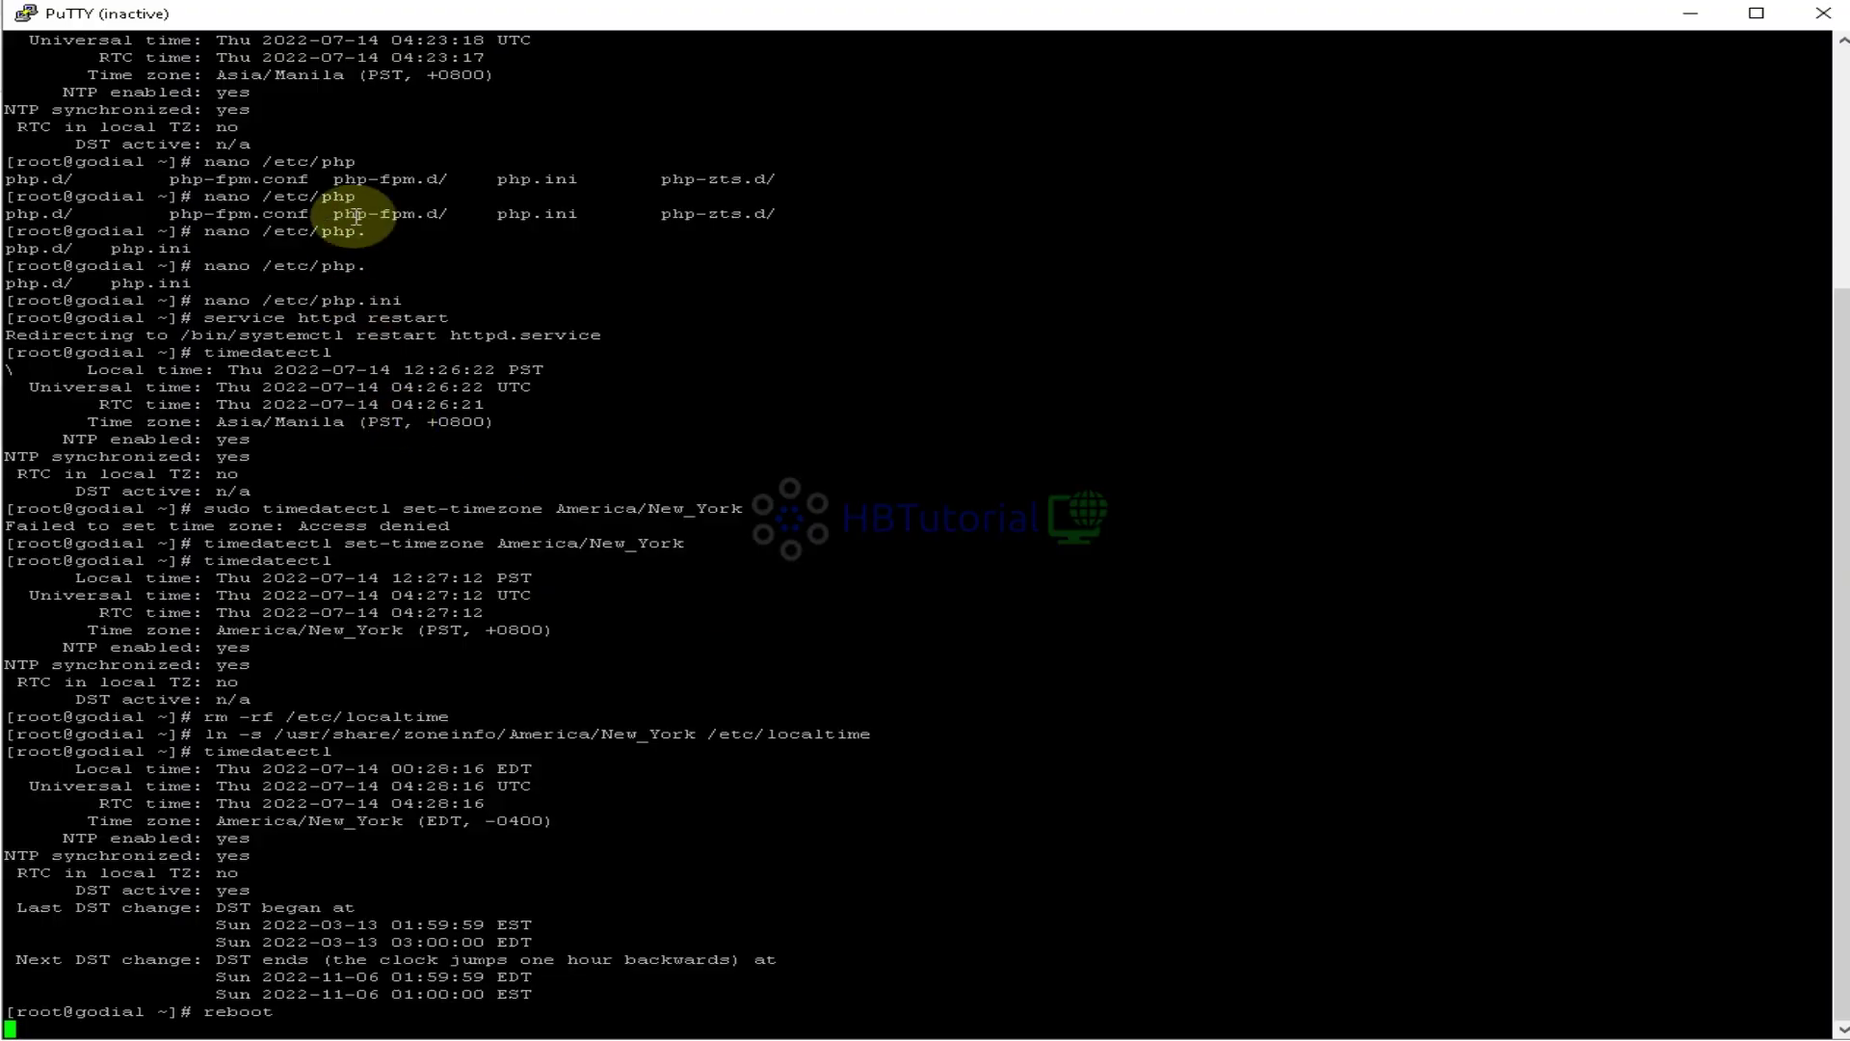
# Restart the PuTTY session and log in as root with the account password
pyautogui.rightClick(304, 17)
pyautogui.click(414, 237)
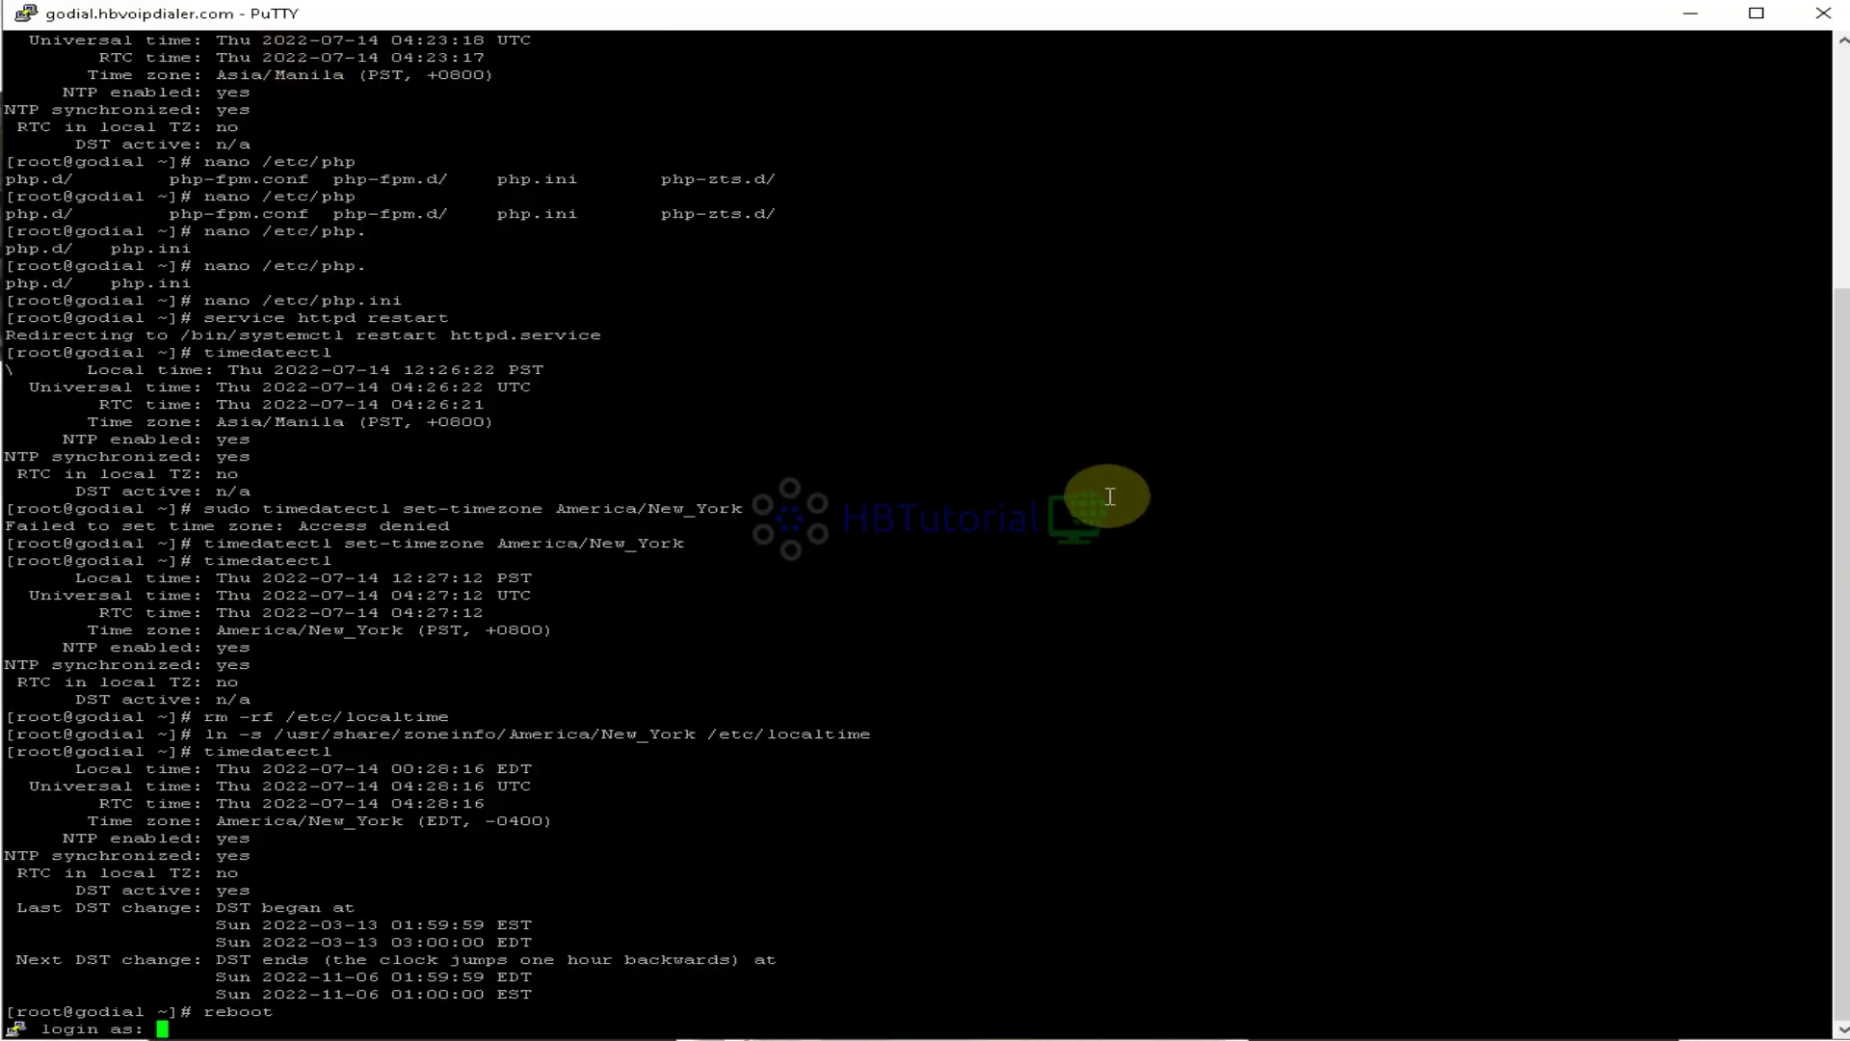
pyautogui.write('root')
pyautogui.press('Return')
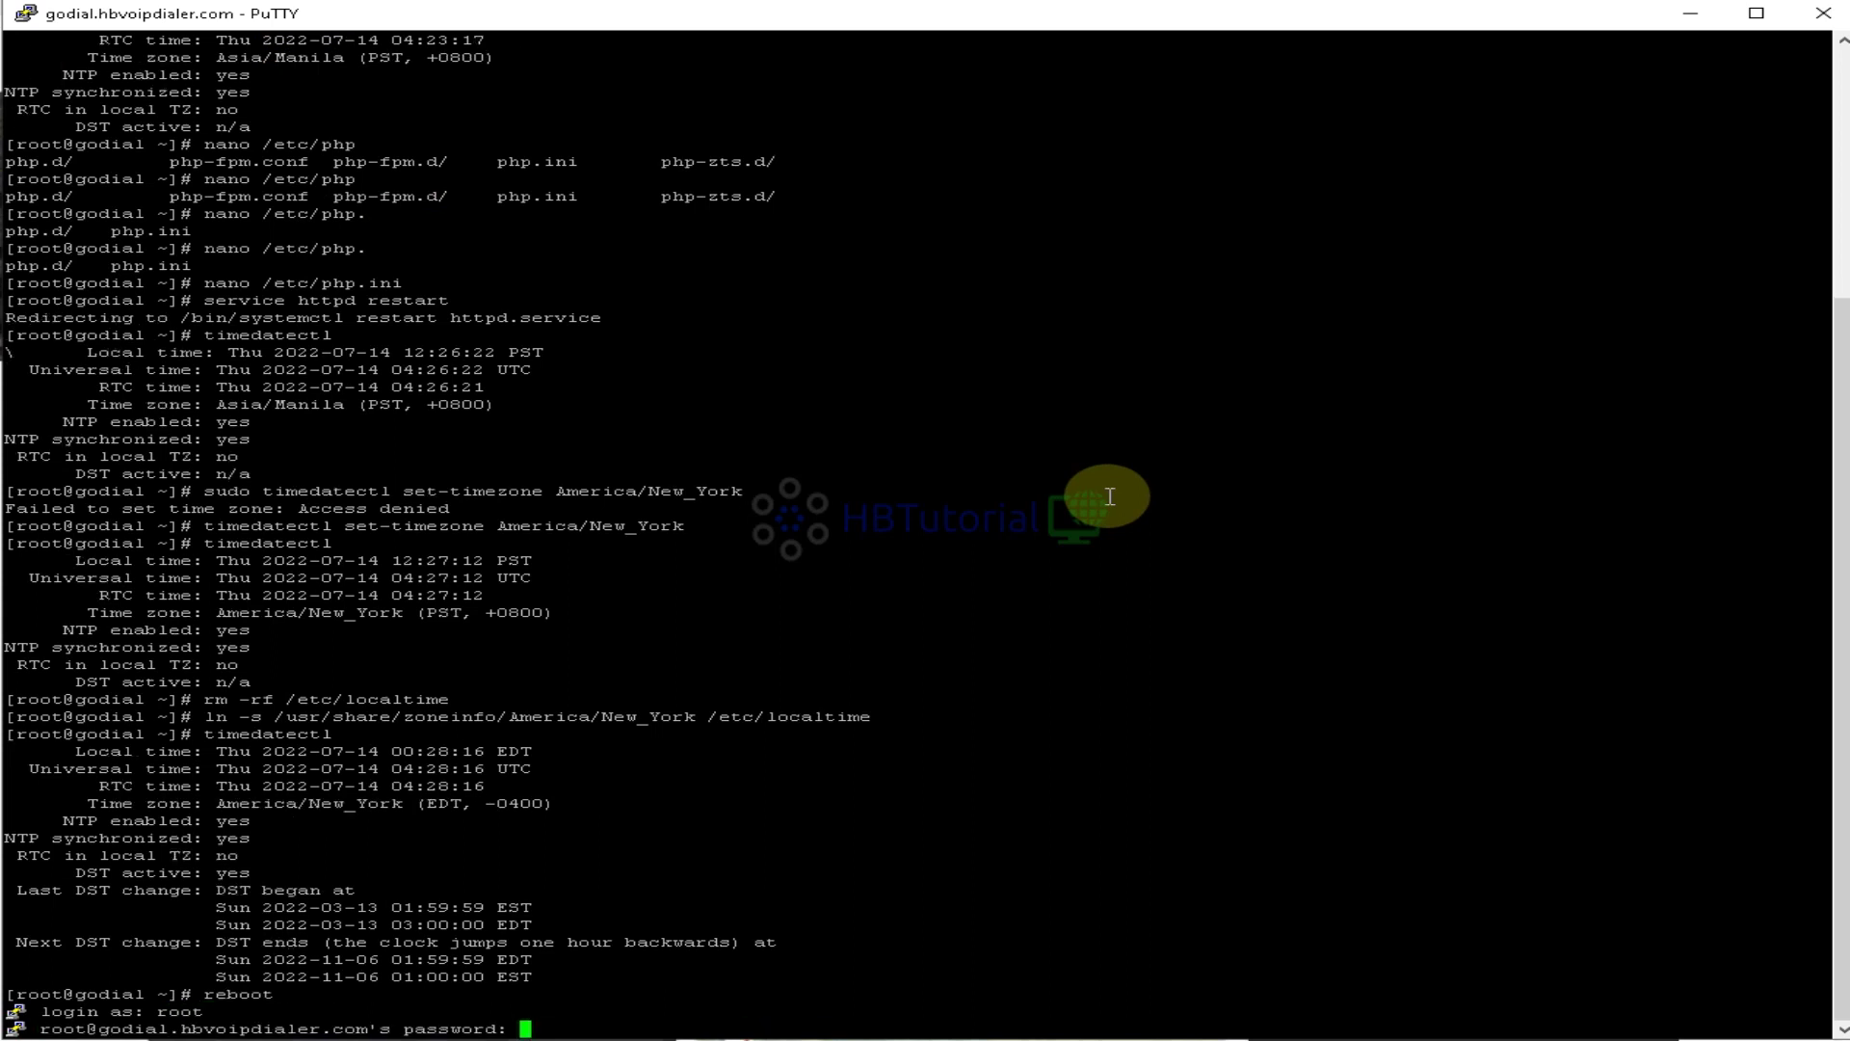
pyautogui.press('Return')
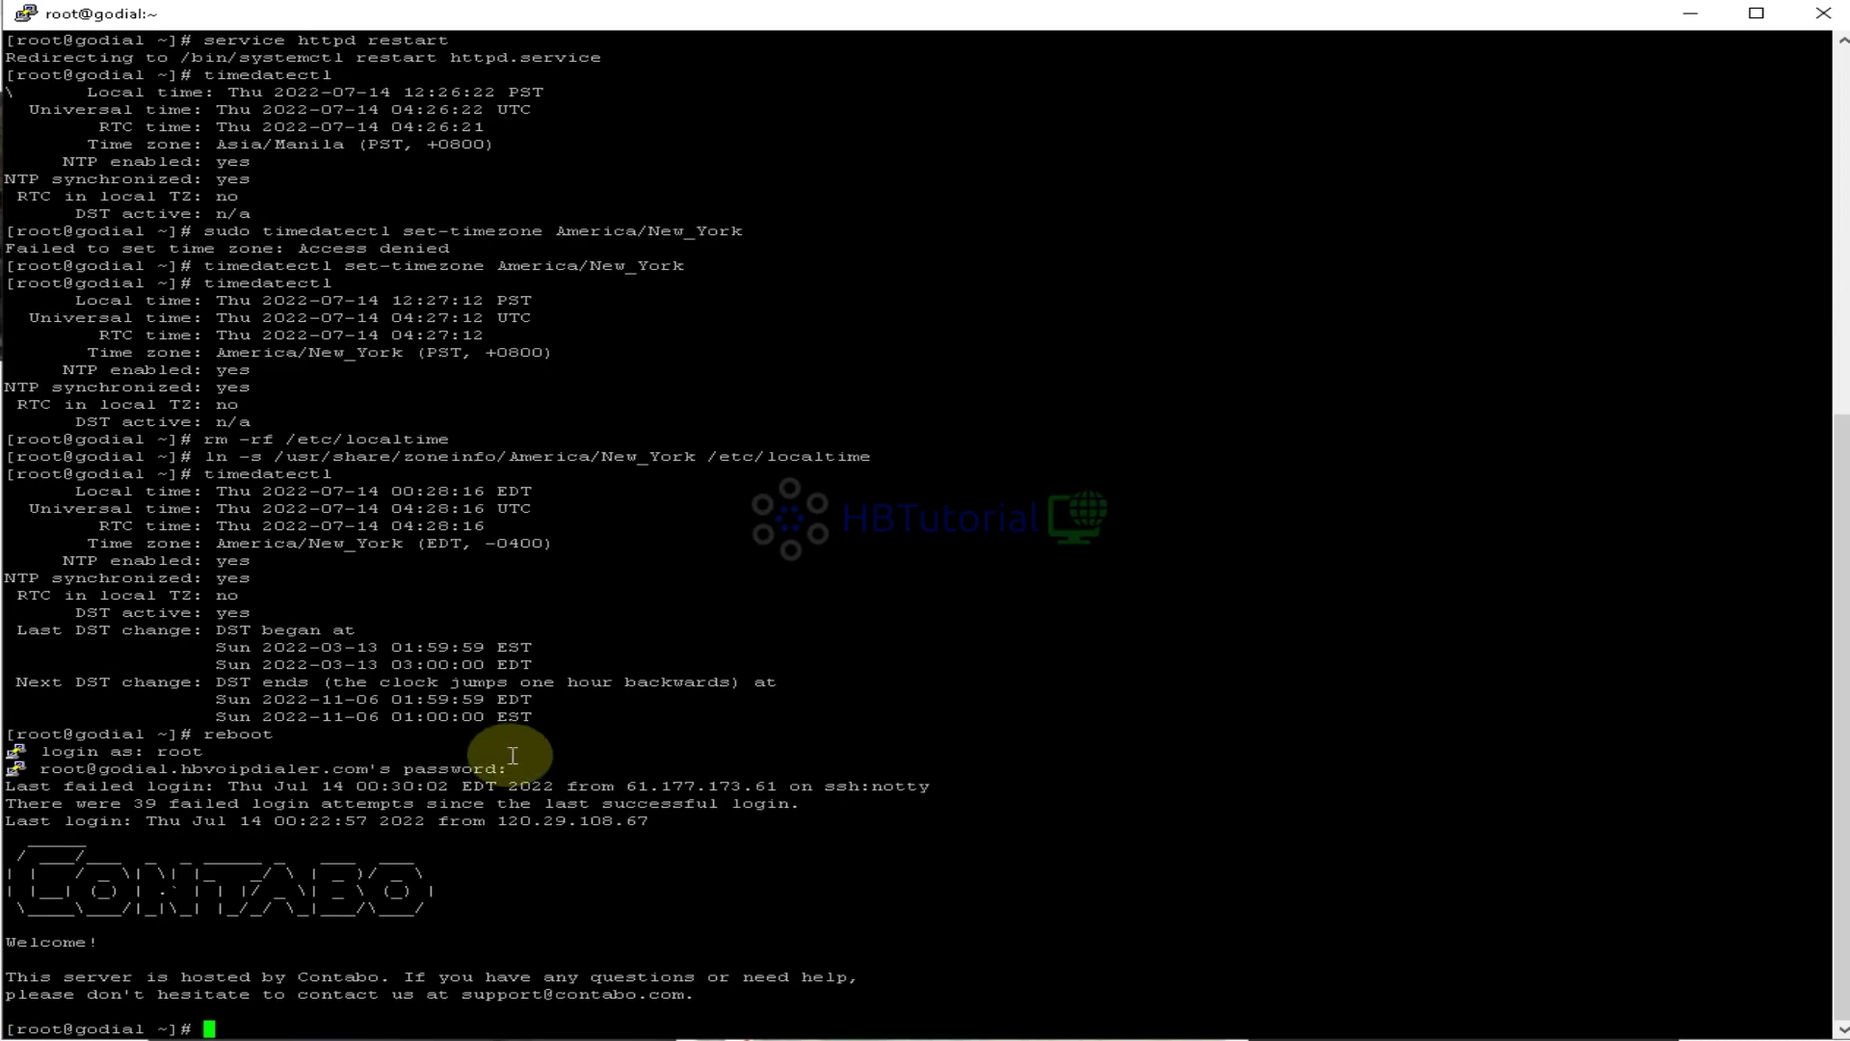
# List the eight detached screens with screen -ls and confirm timedatectl shows America/New_York (EDT)
pyautogui.write('screen -ls')
pyautogui.press('Return')
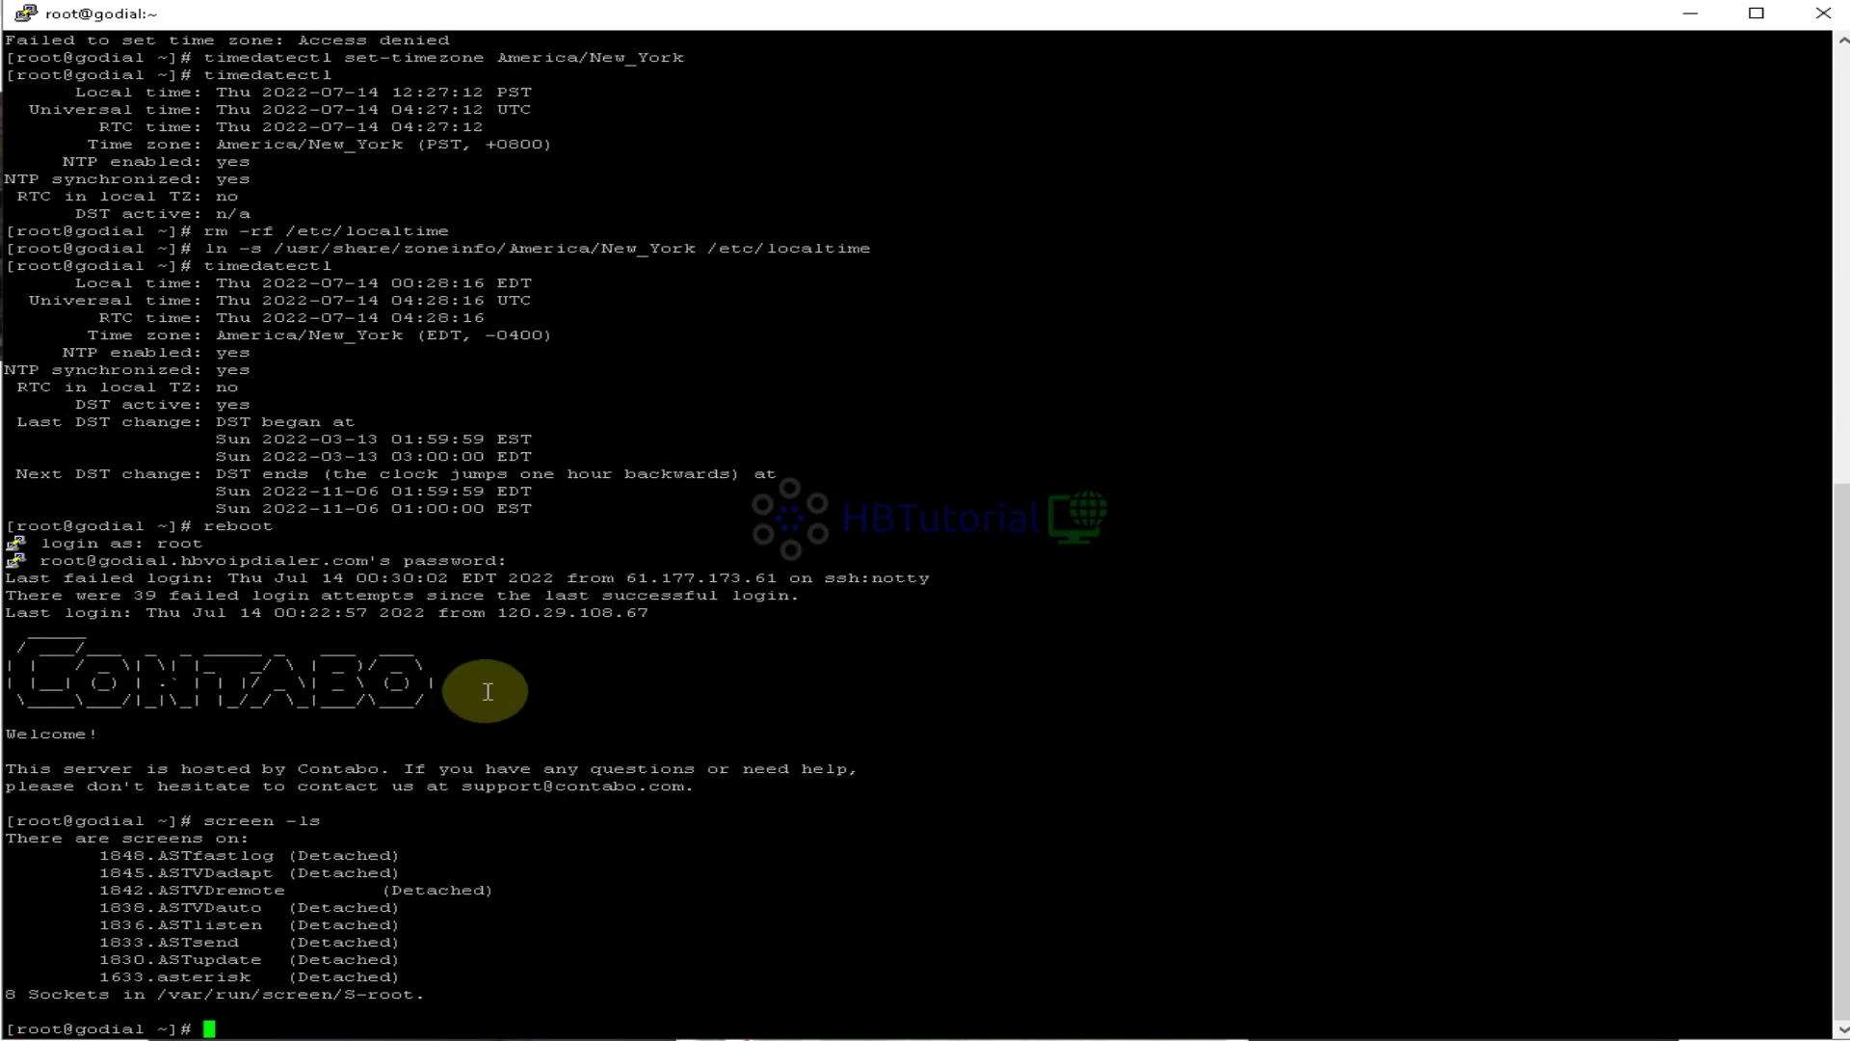
pyautogui.write('timeadatectl')
pyautogui.press('Tab')
pyautogui.press('Tab')
pyautogui.press('Return')
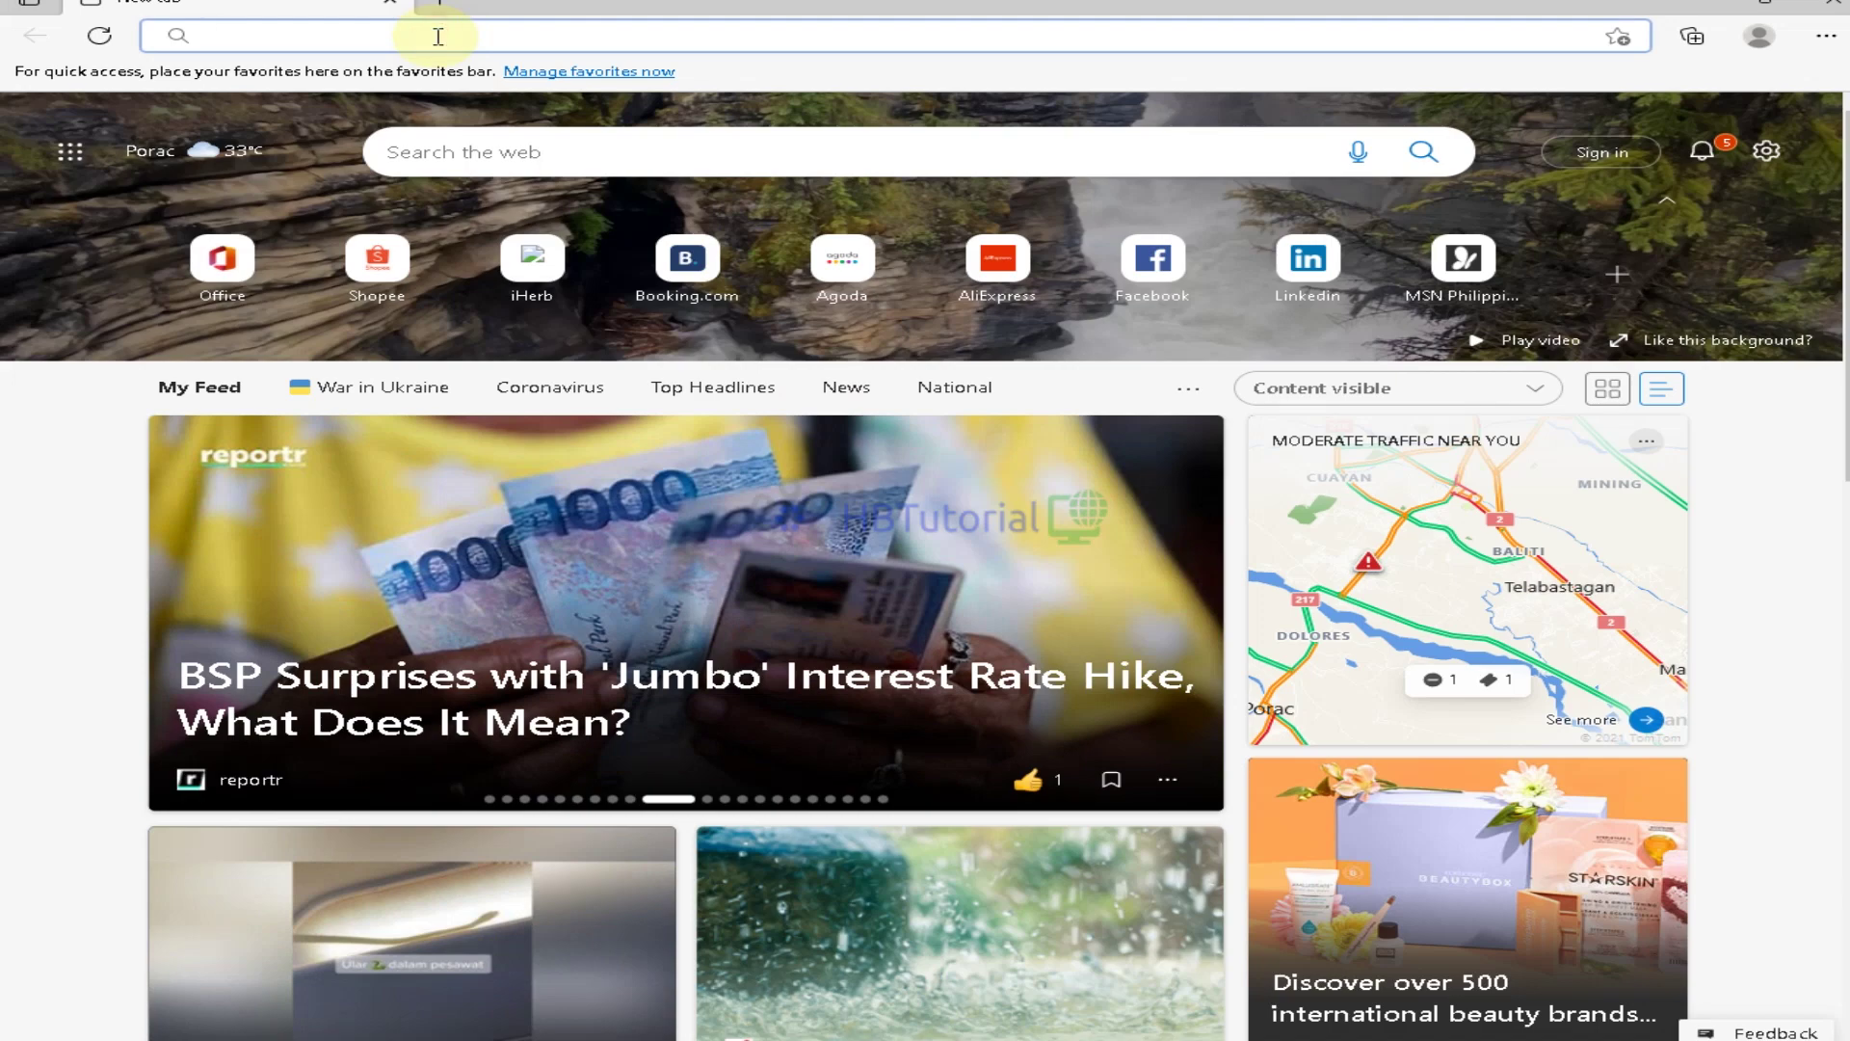
# Load godial.hbvoipdialer.com and focus the Username or email field on the sign-in page
pyautogui.write('godial')
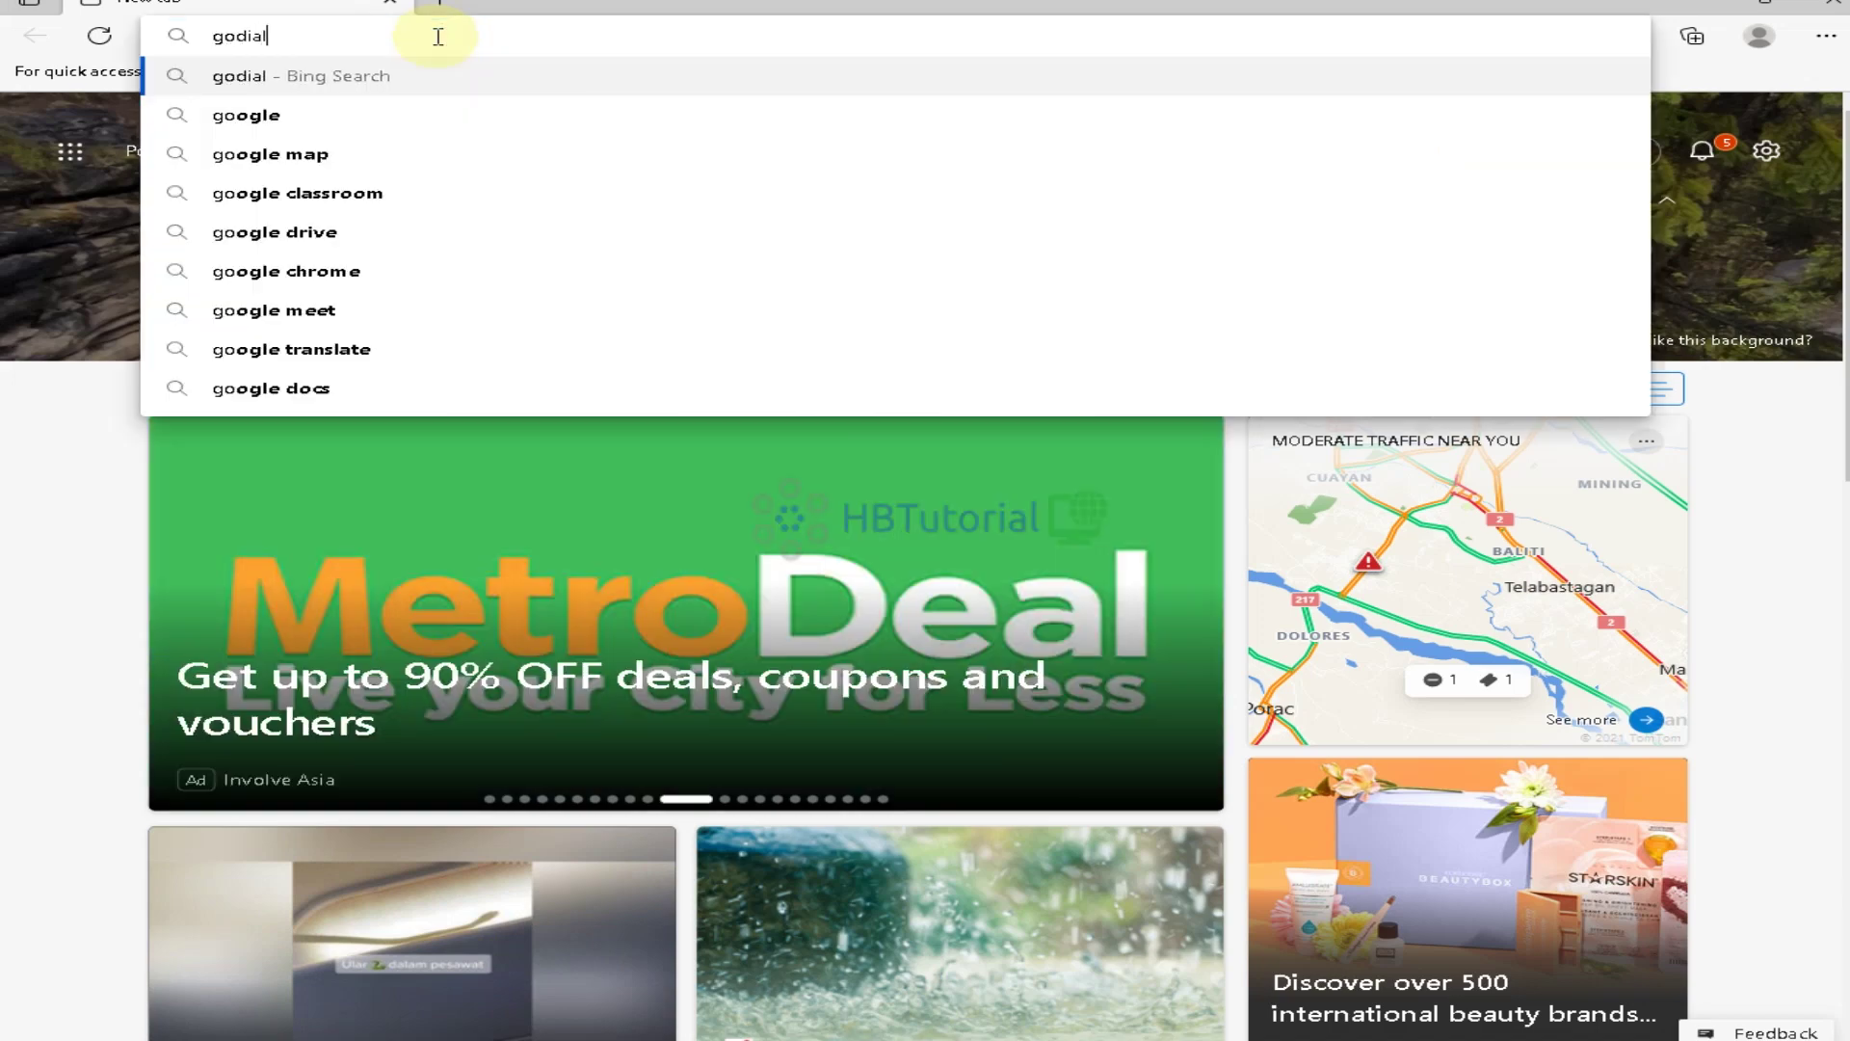
pyautogui.write('.hb')
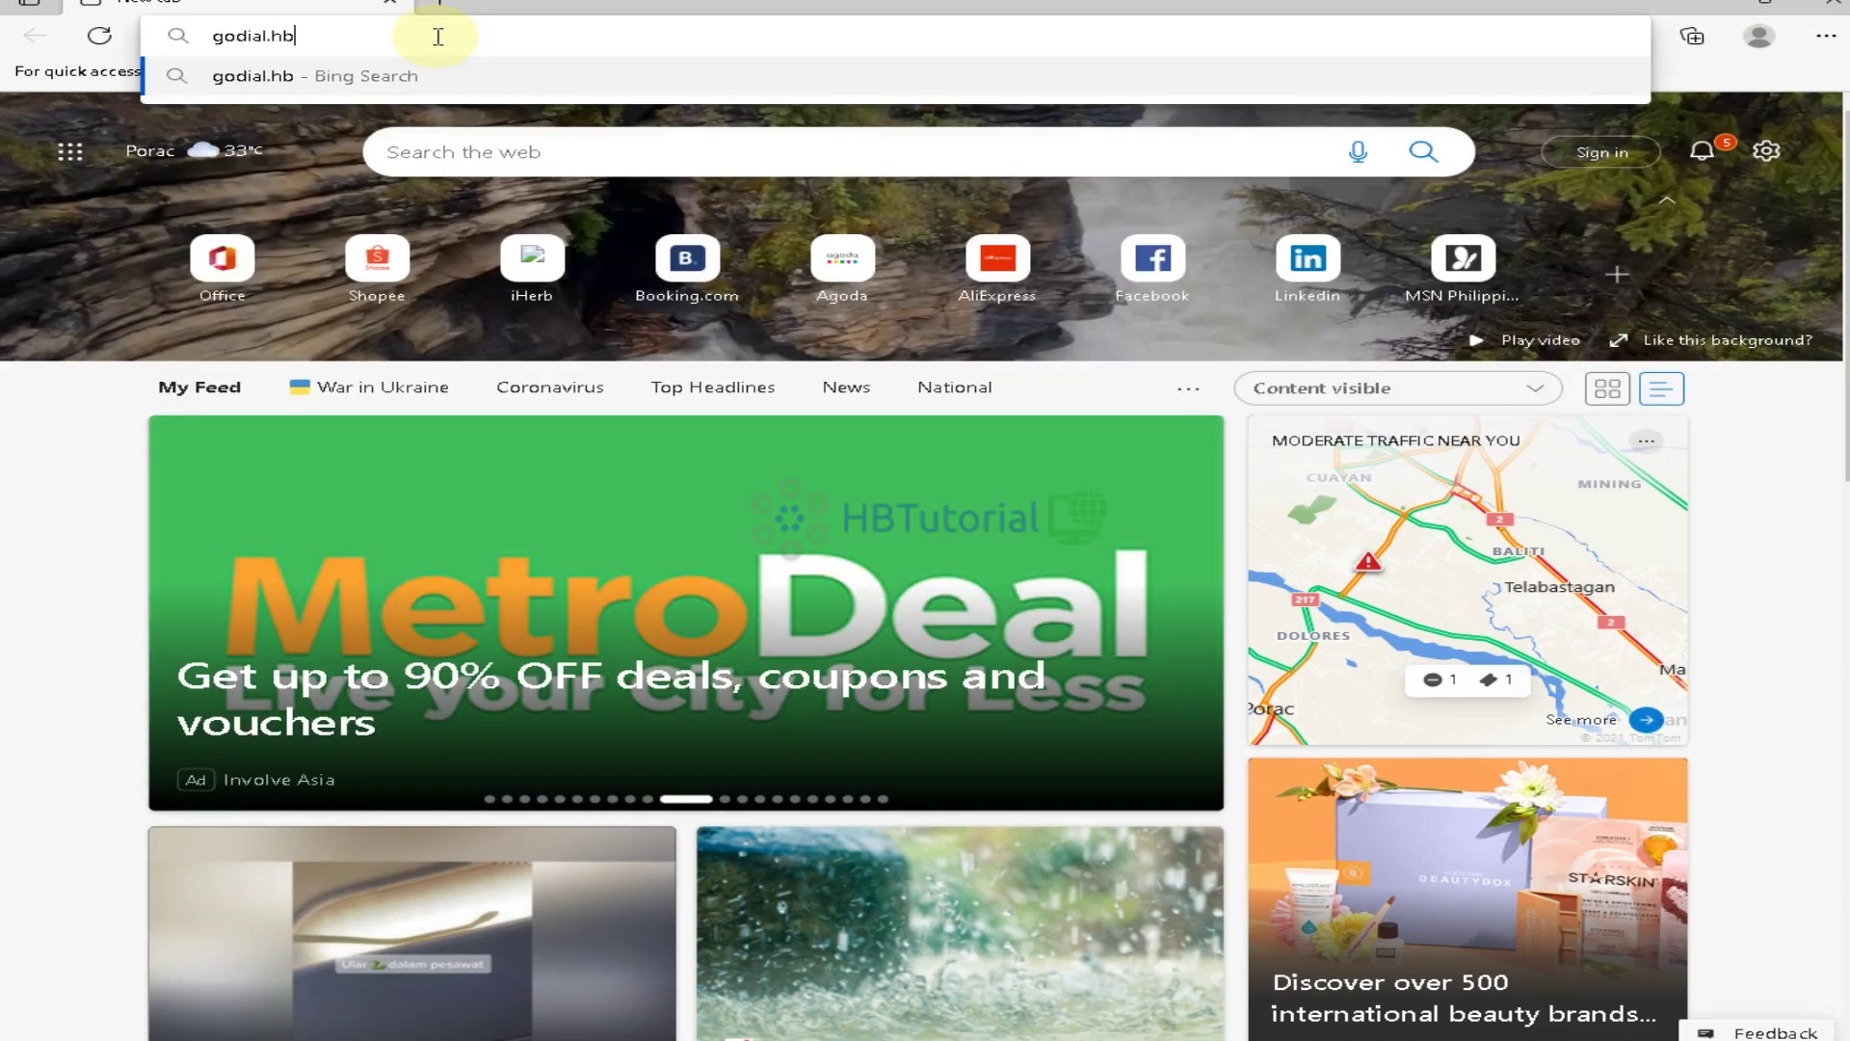
pyautogui.write('voipdialer')
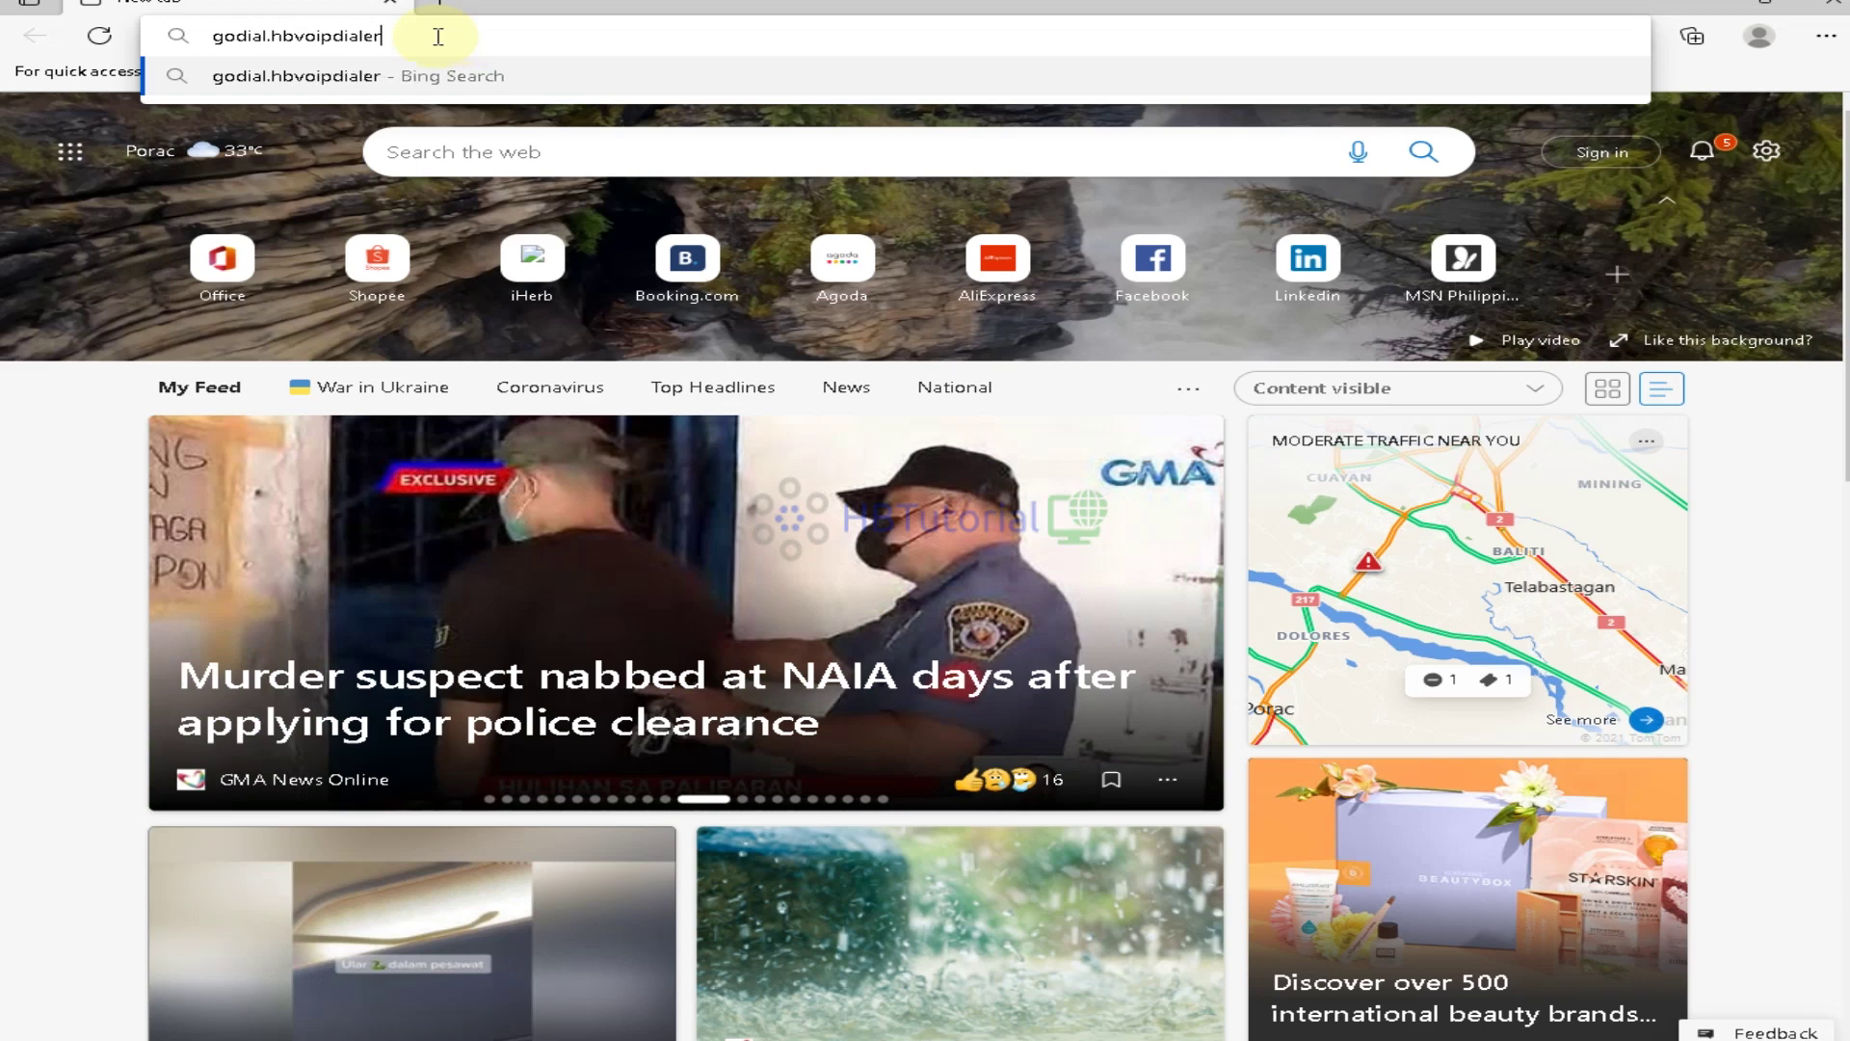
pyautogui.write('.com')
pyautogui.press('Return')
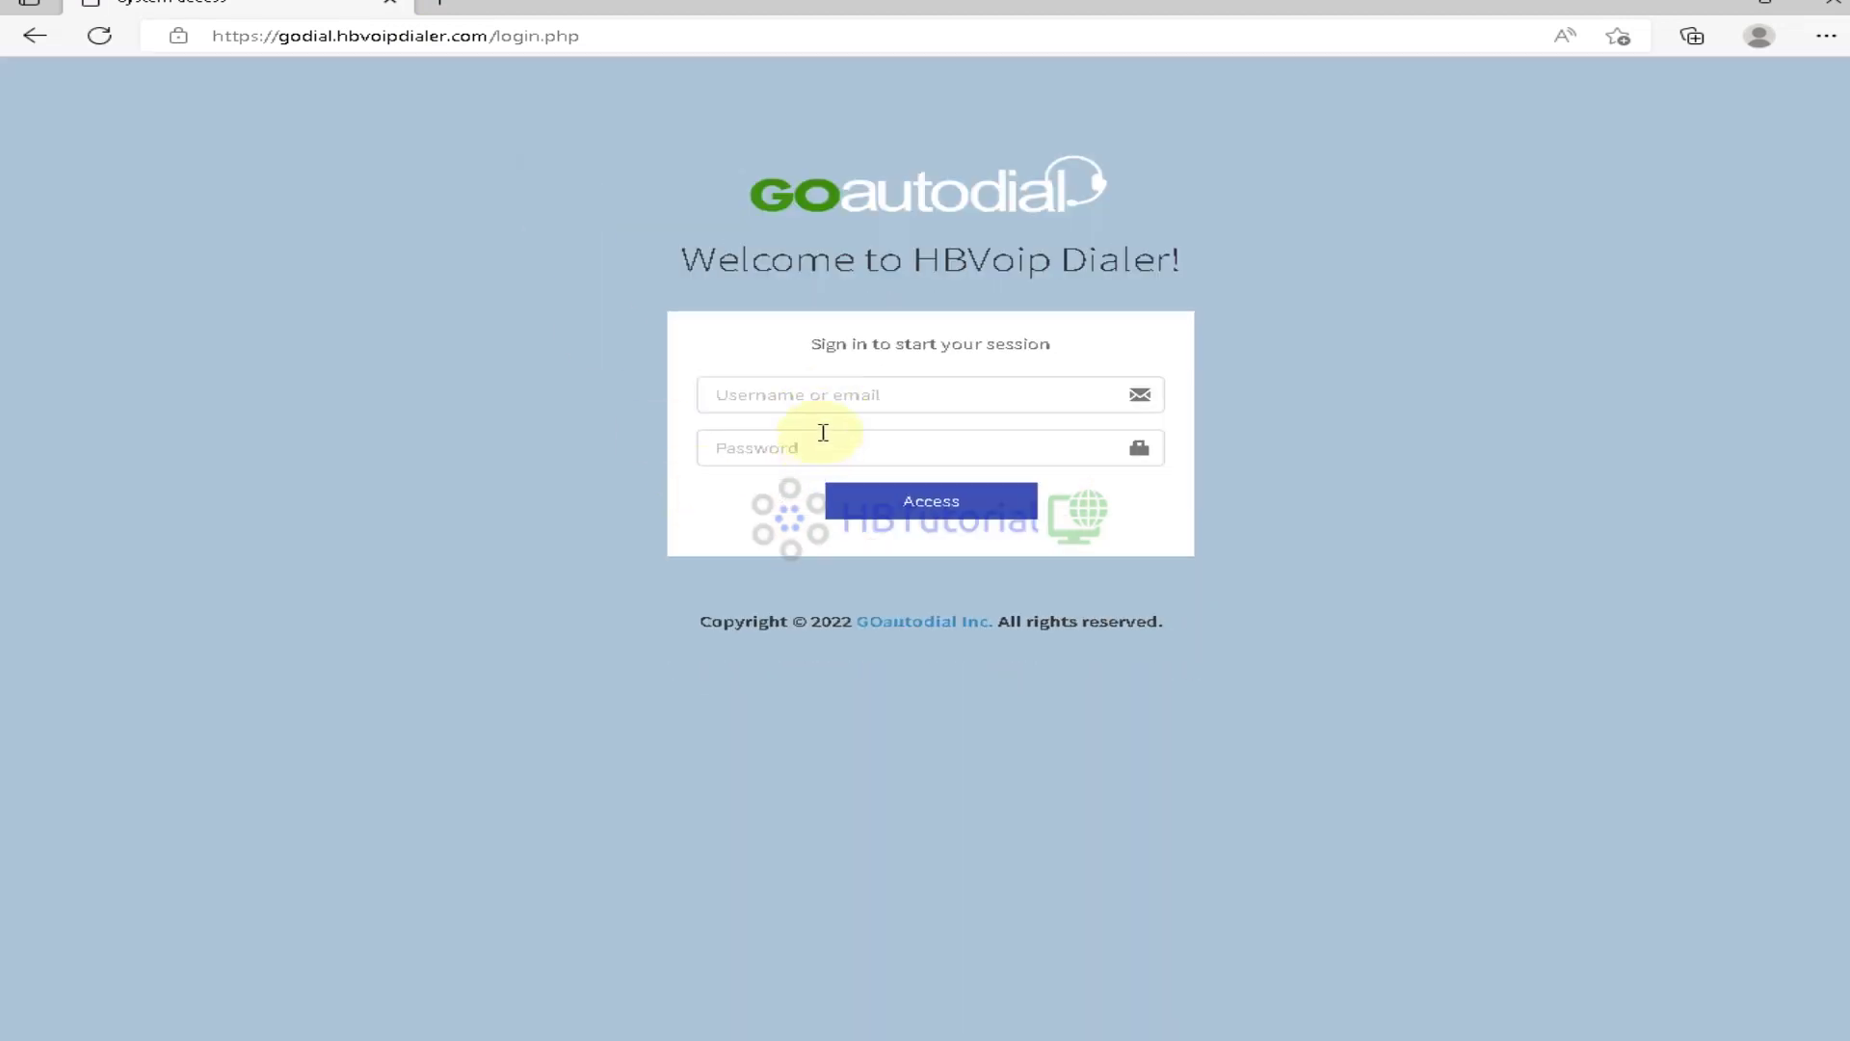
pyautogui.click(818, 395)
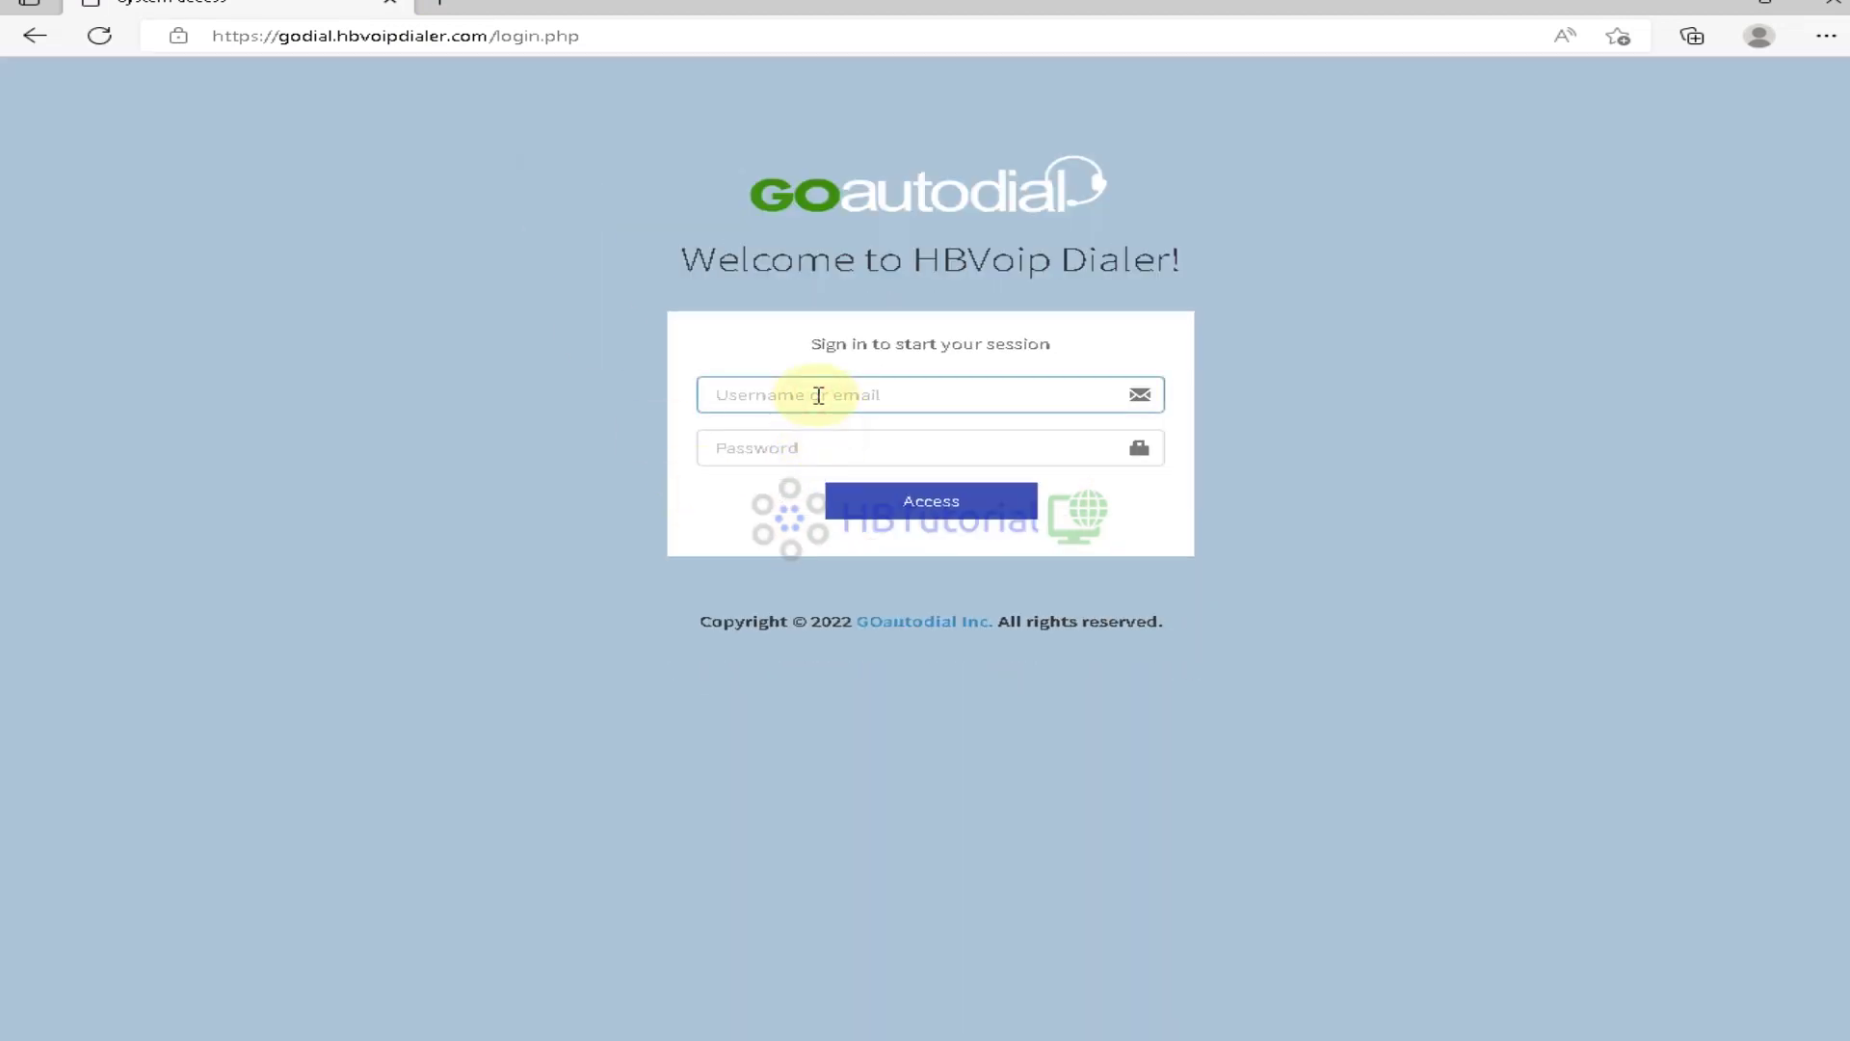
# Sign in to the dialer admin panel with the admin username and password
pyautogui.write('goadmin')
pyautogui.press('Tab')
pyautogui.write('g')
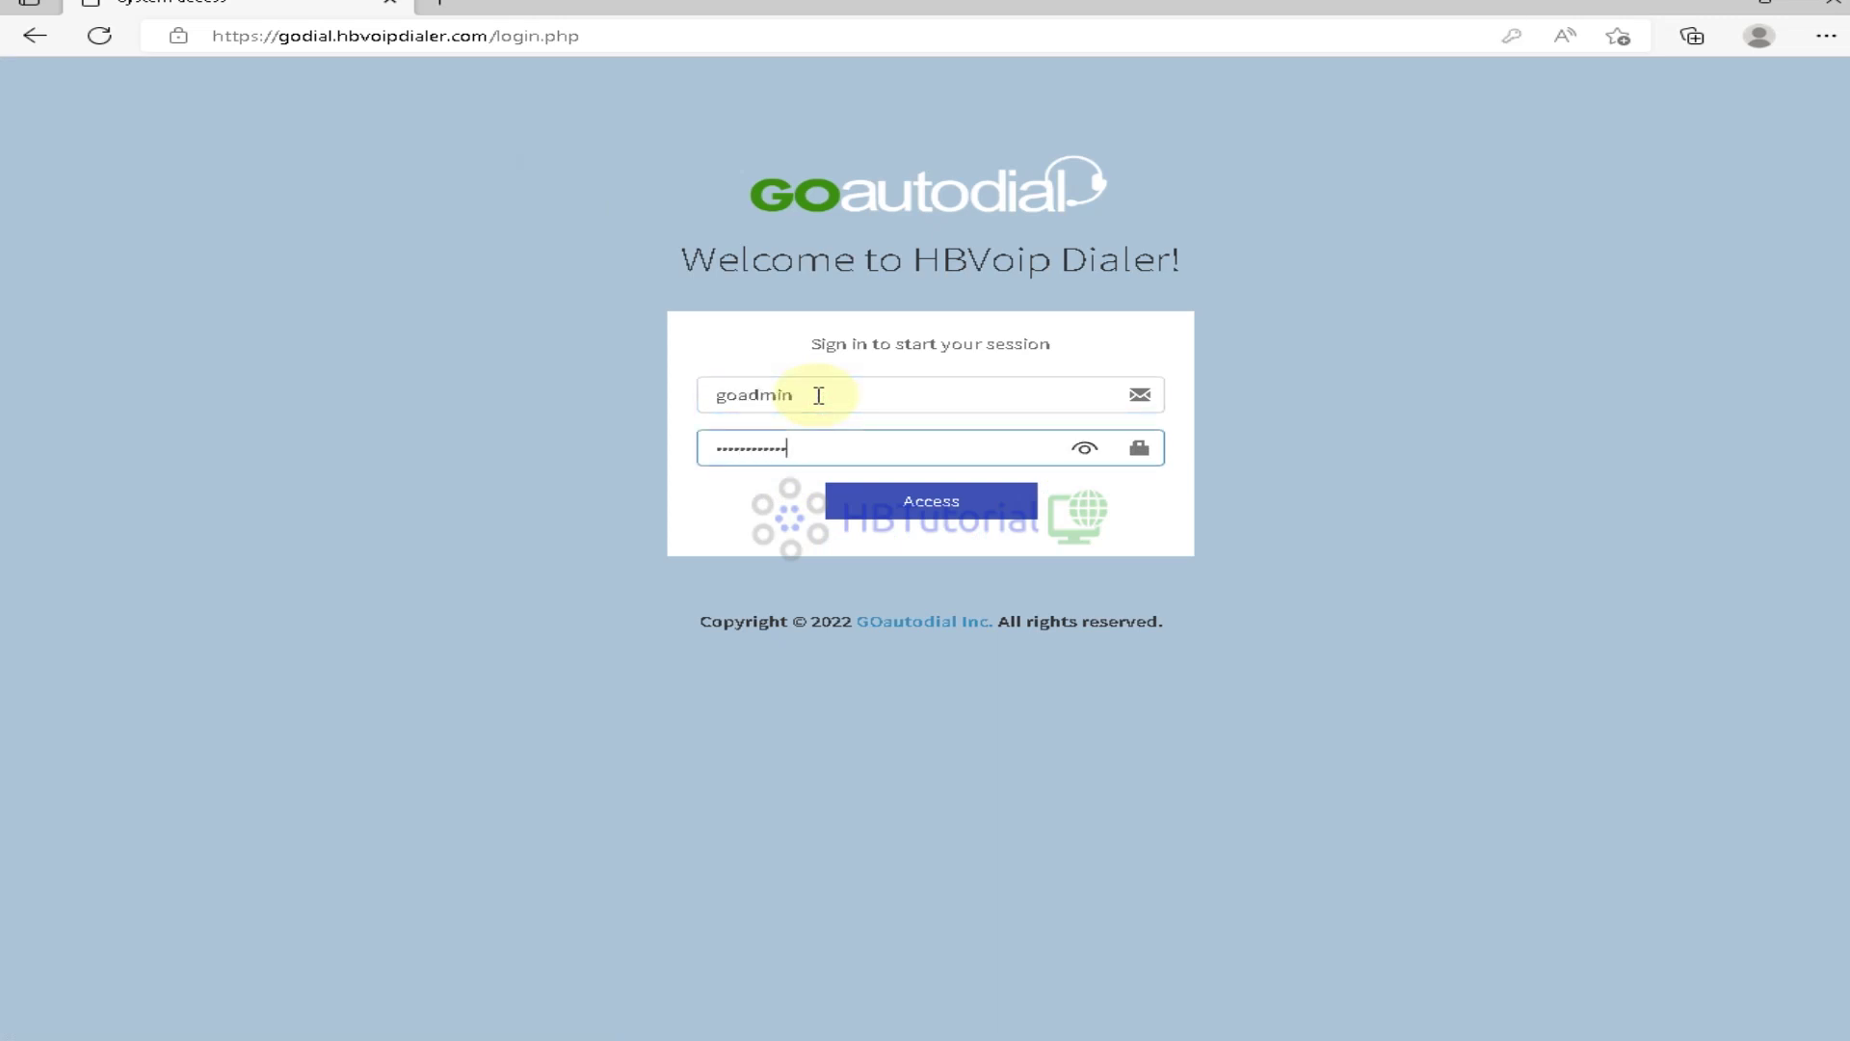
pyautogui.write('**')
pyautogui.press('Return')
pyautogui.click(904, 505)
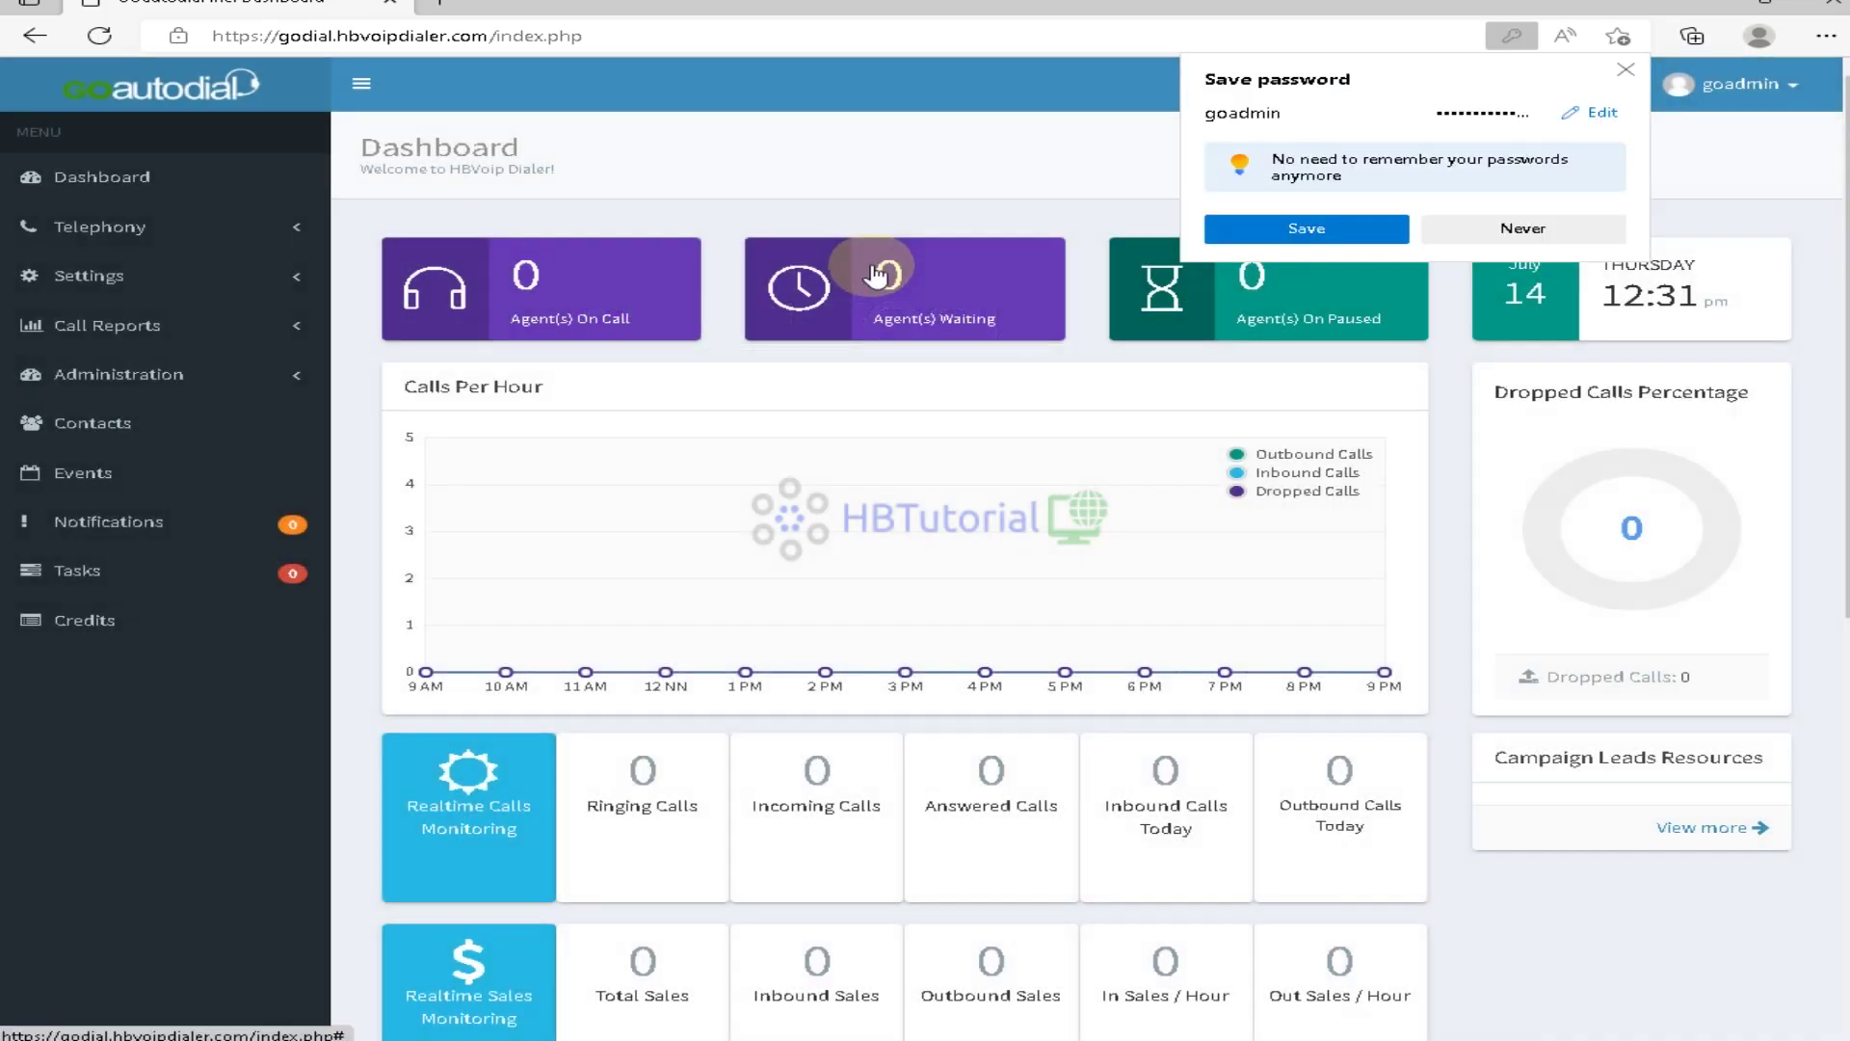
# Decline saving the password, then view and close the MainCampaign details
pyautogui.click(1631, 69)
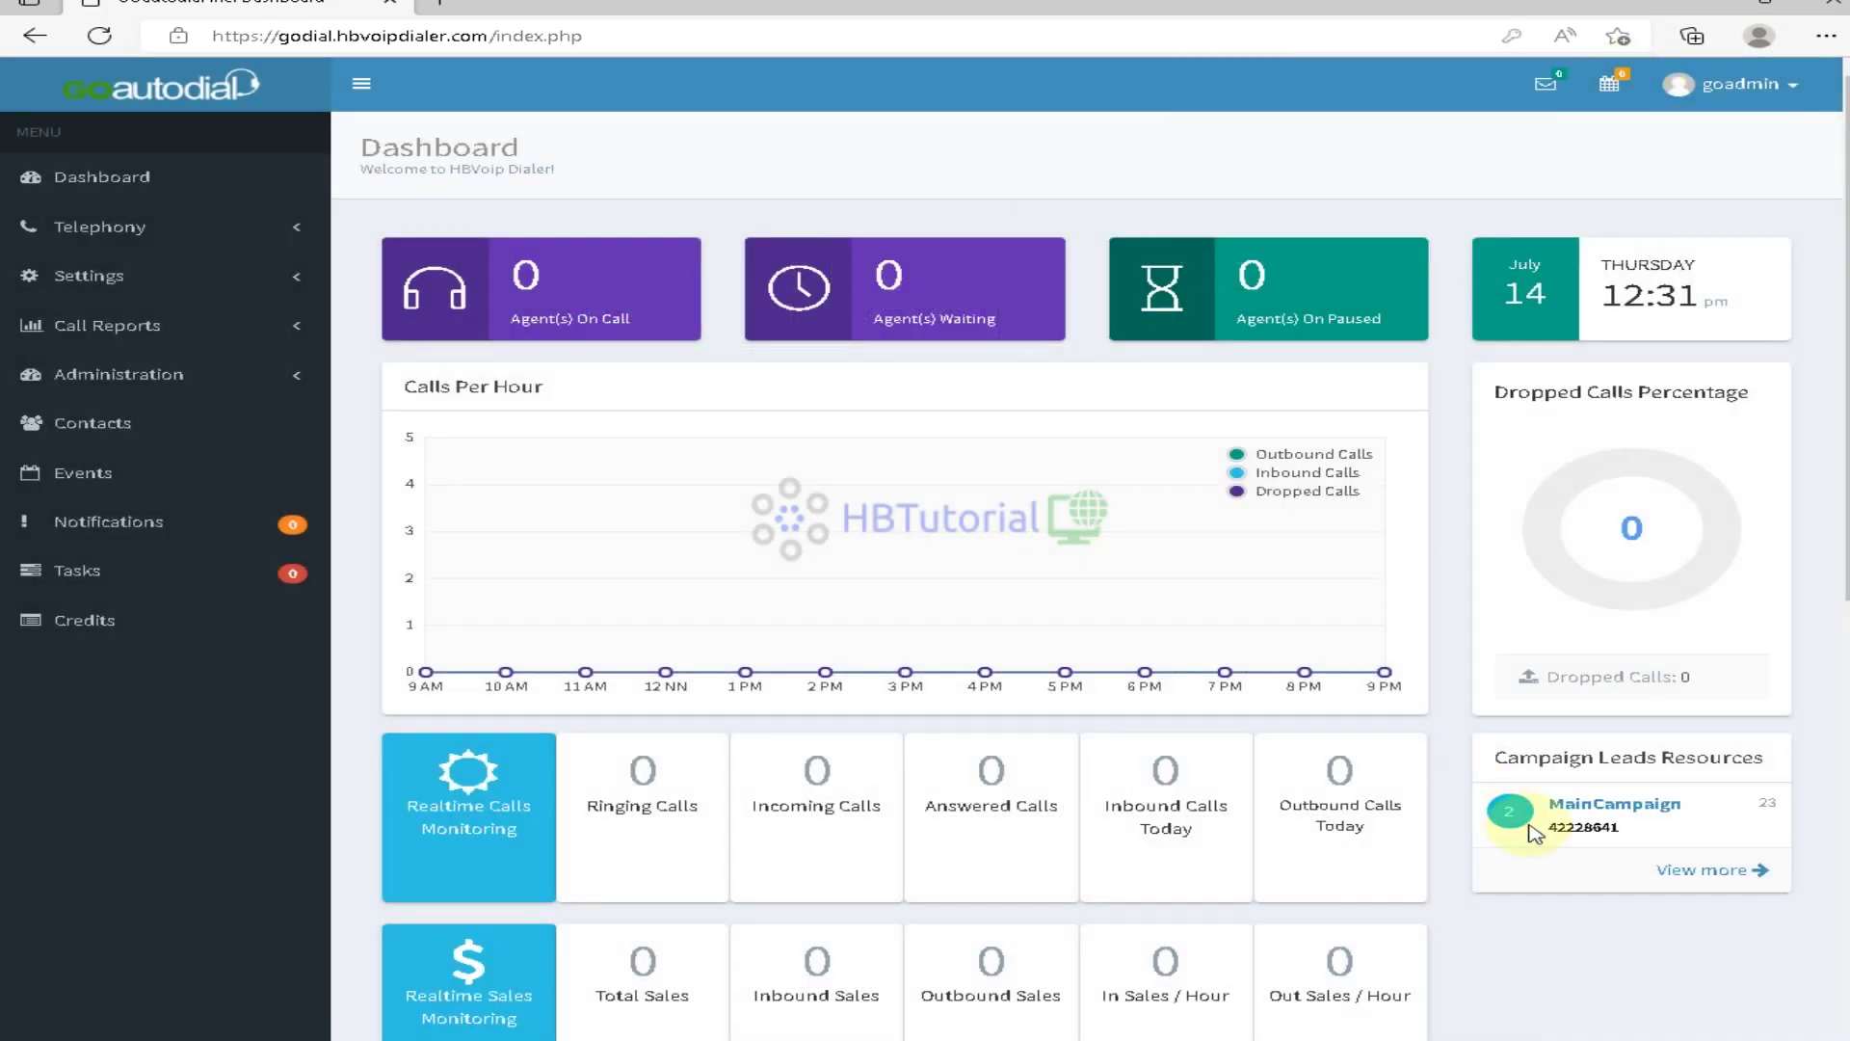
pyautogui.scroll(-2, 1215, 771)
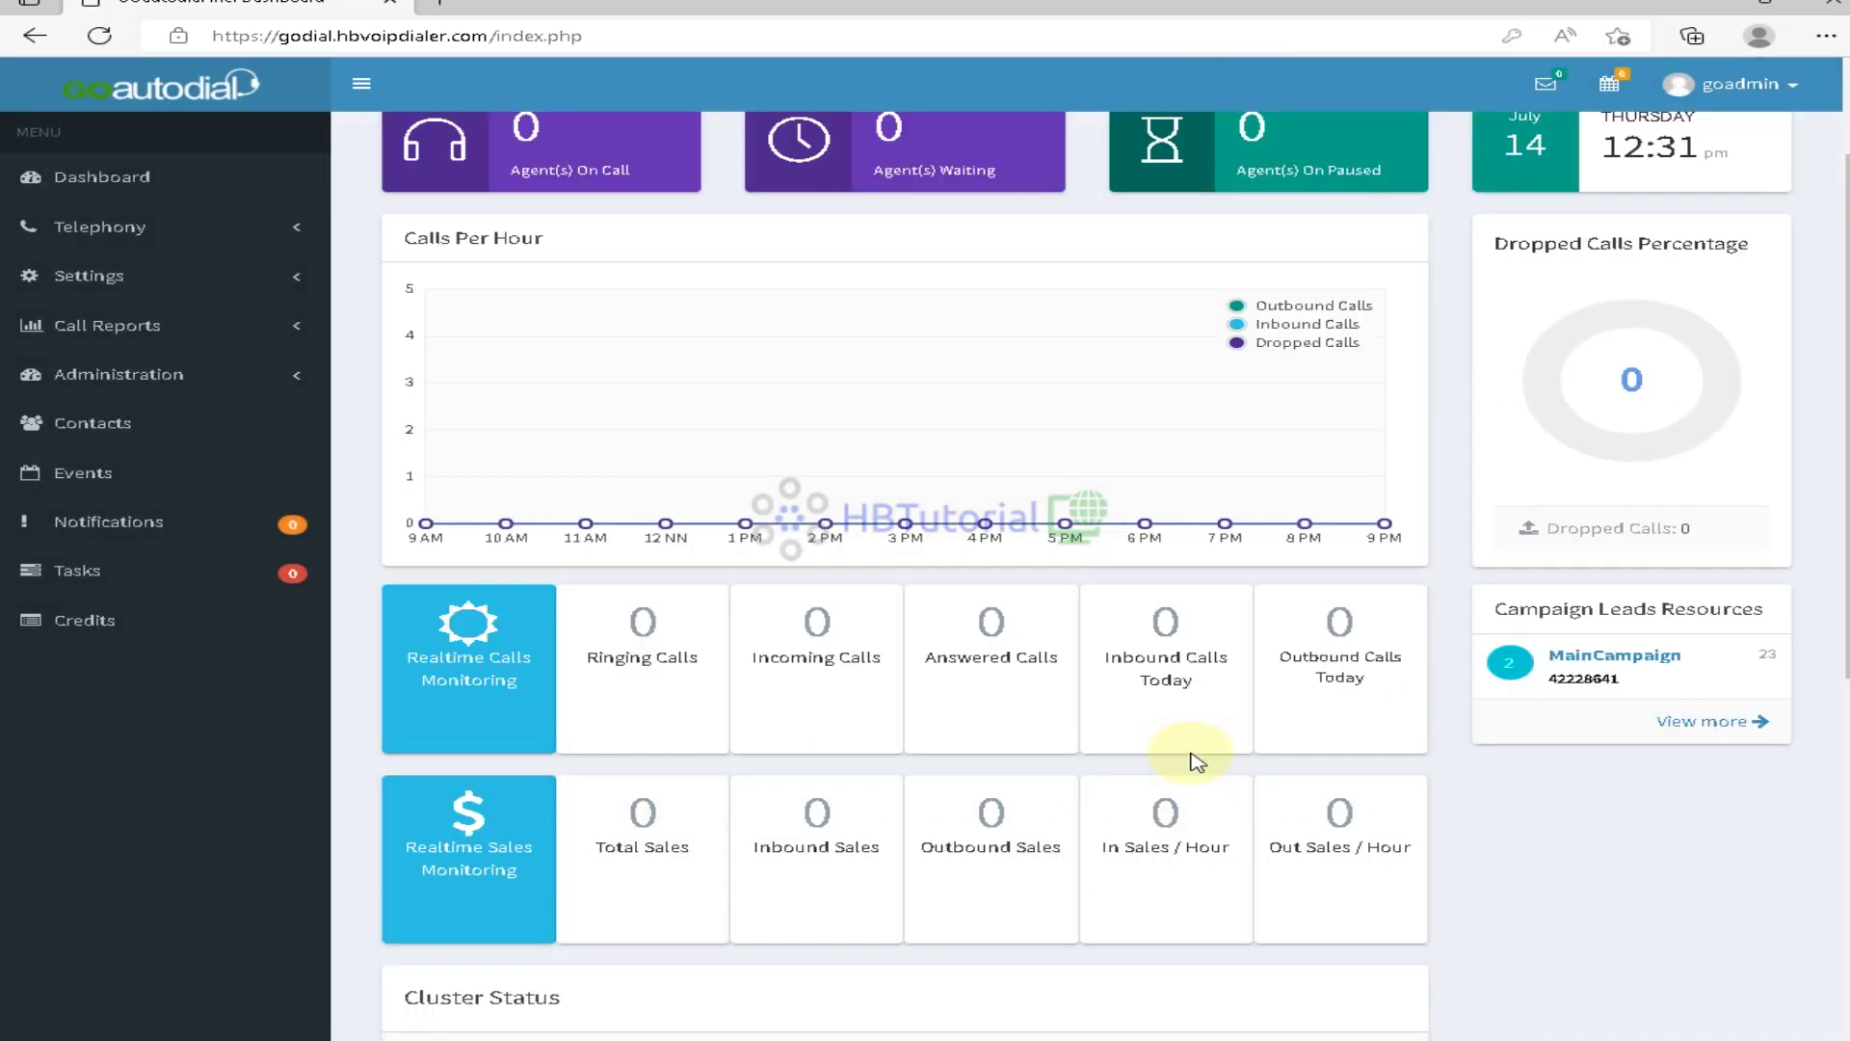
pyautogui.click(1605, 670)
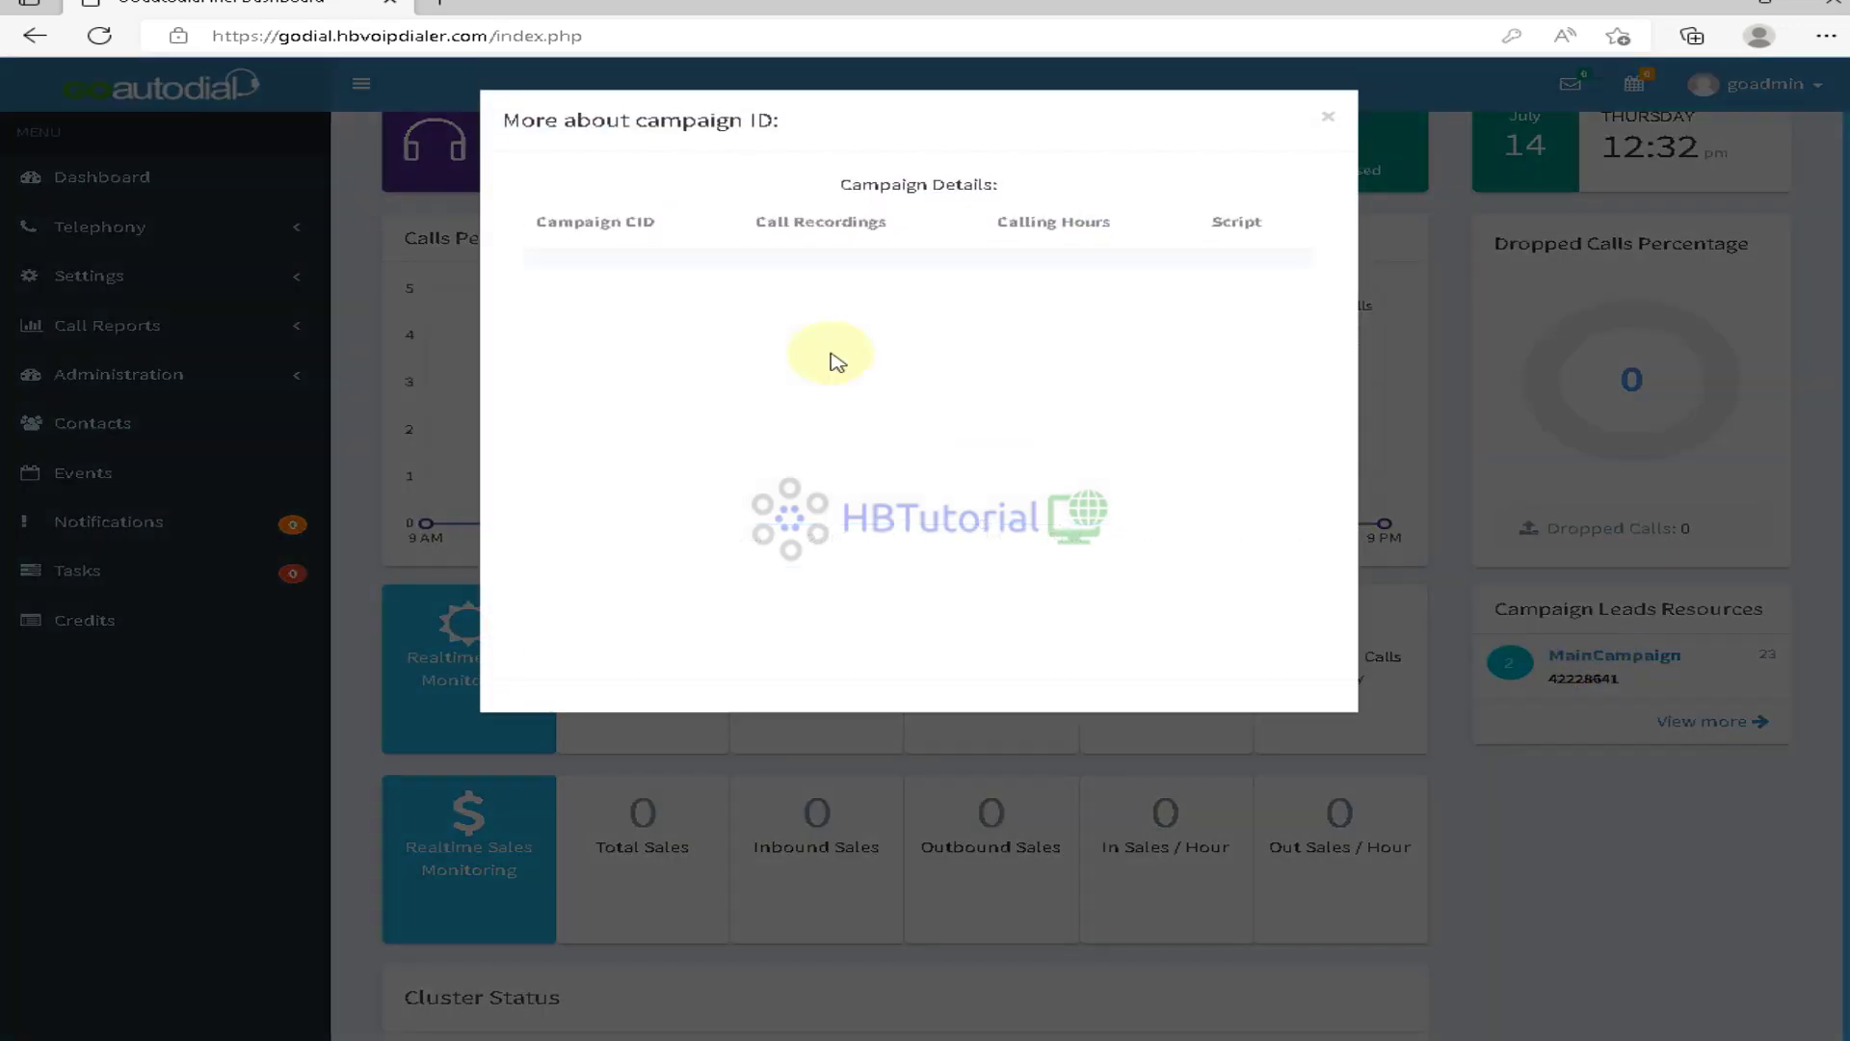
pyautogui.click(1327, 117)
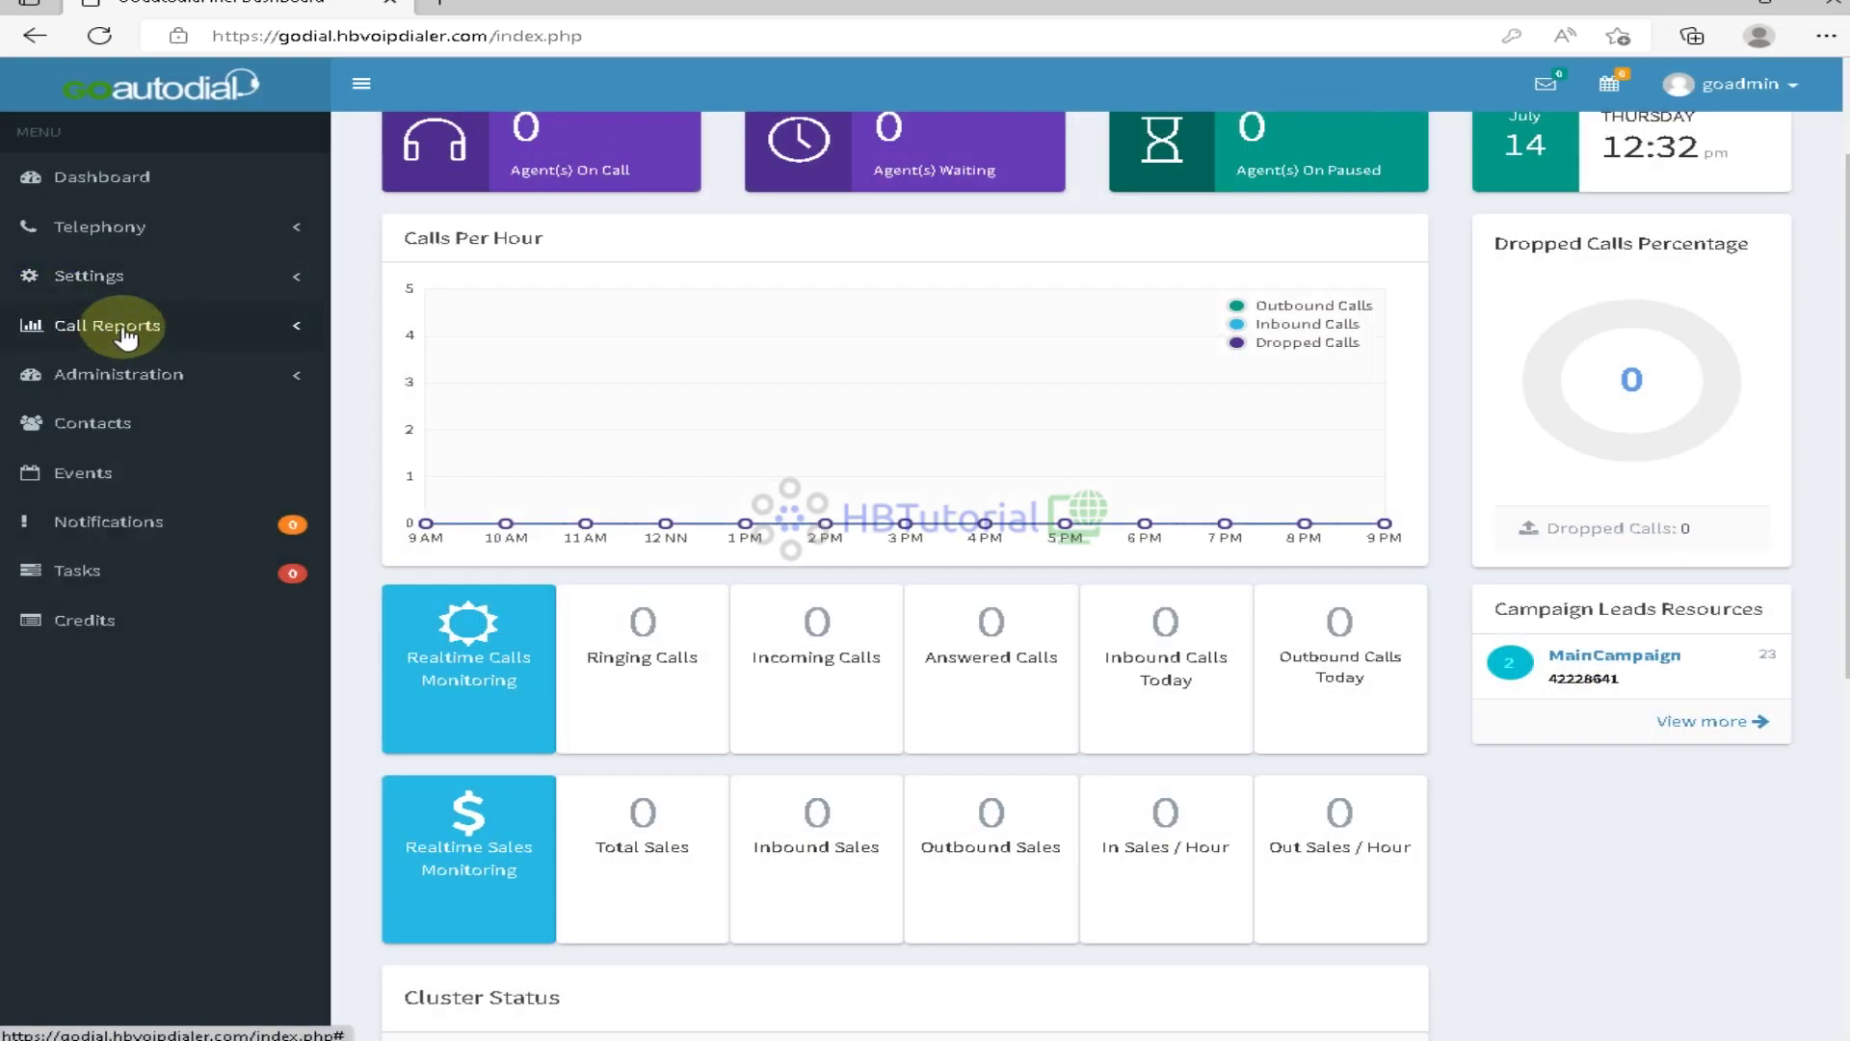
# Open Call Reports > Reports & GO Analytics and inspect the start and end date filters
pyautogui.click(126, 332)
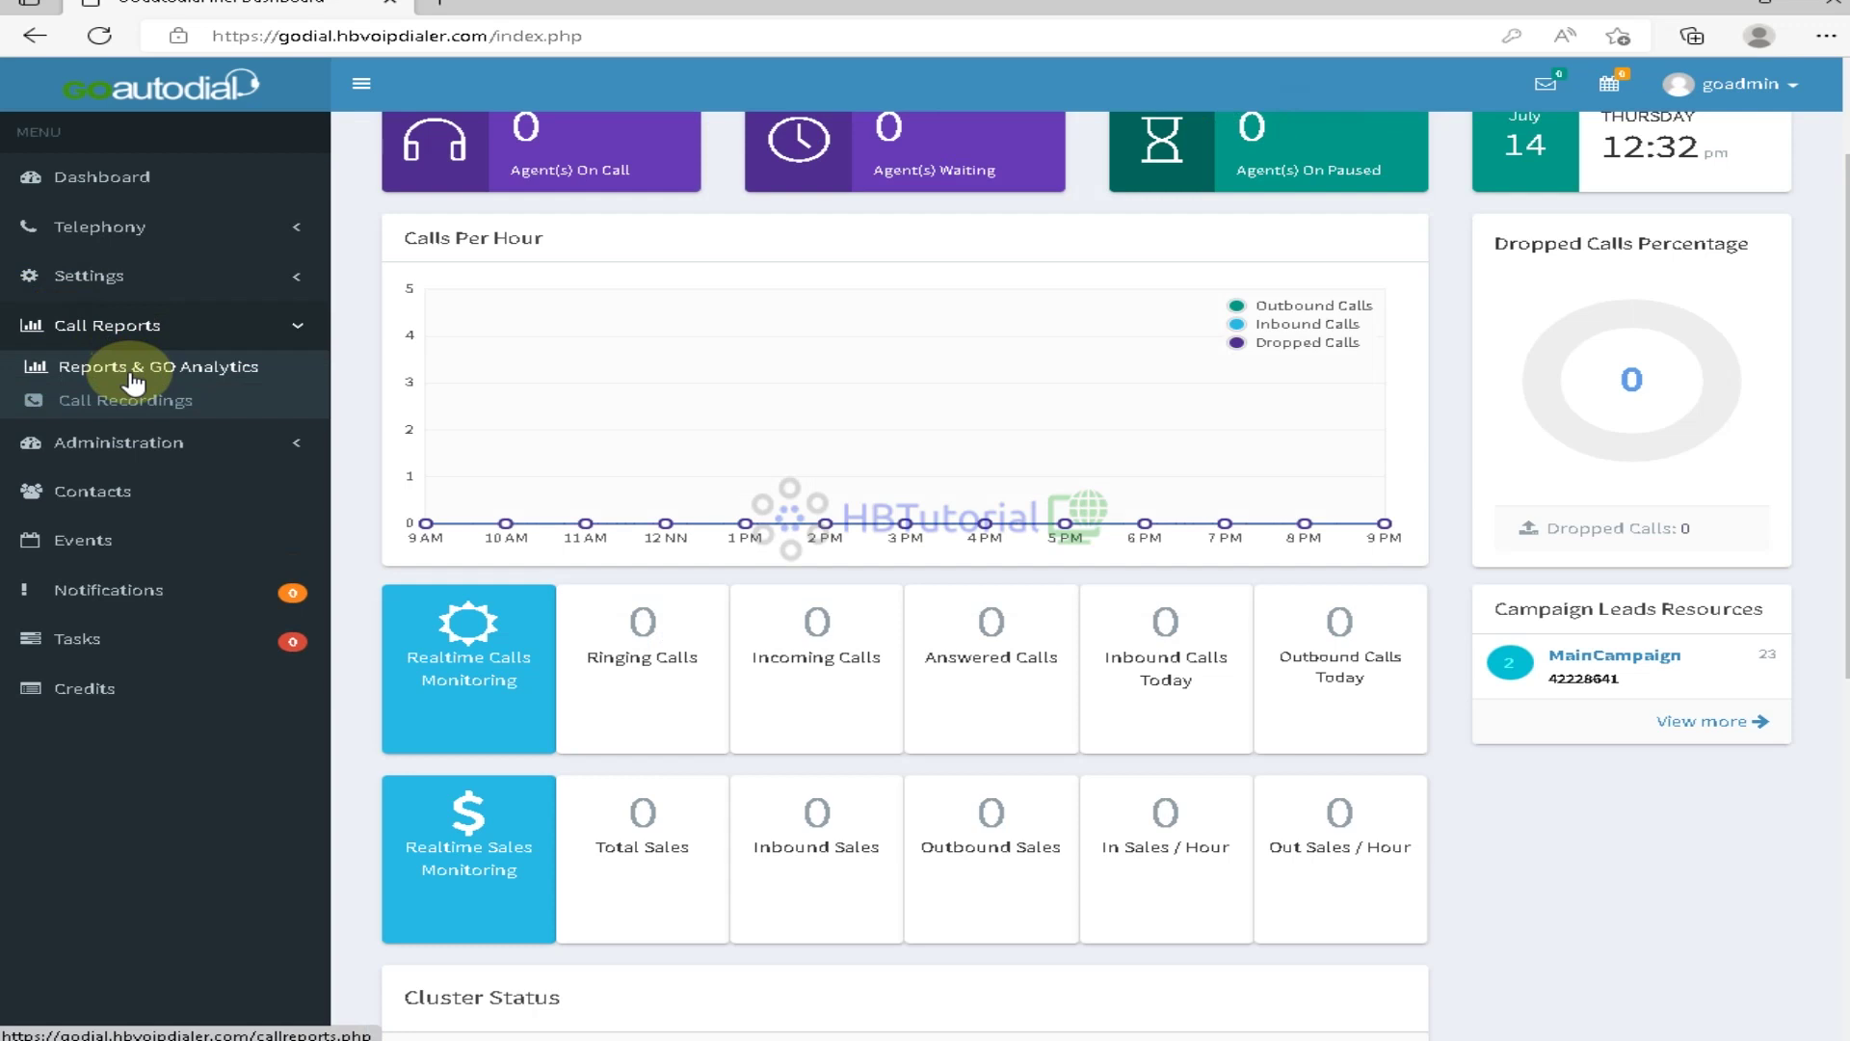
pyautogui.click(133, 379)
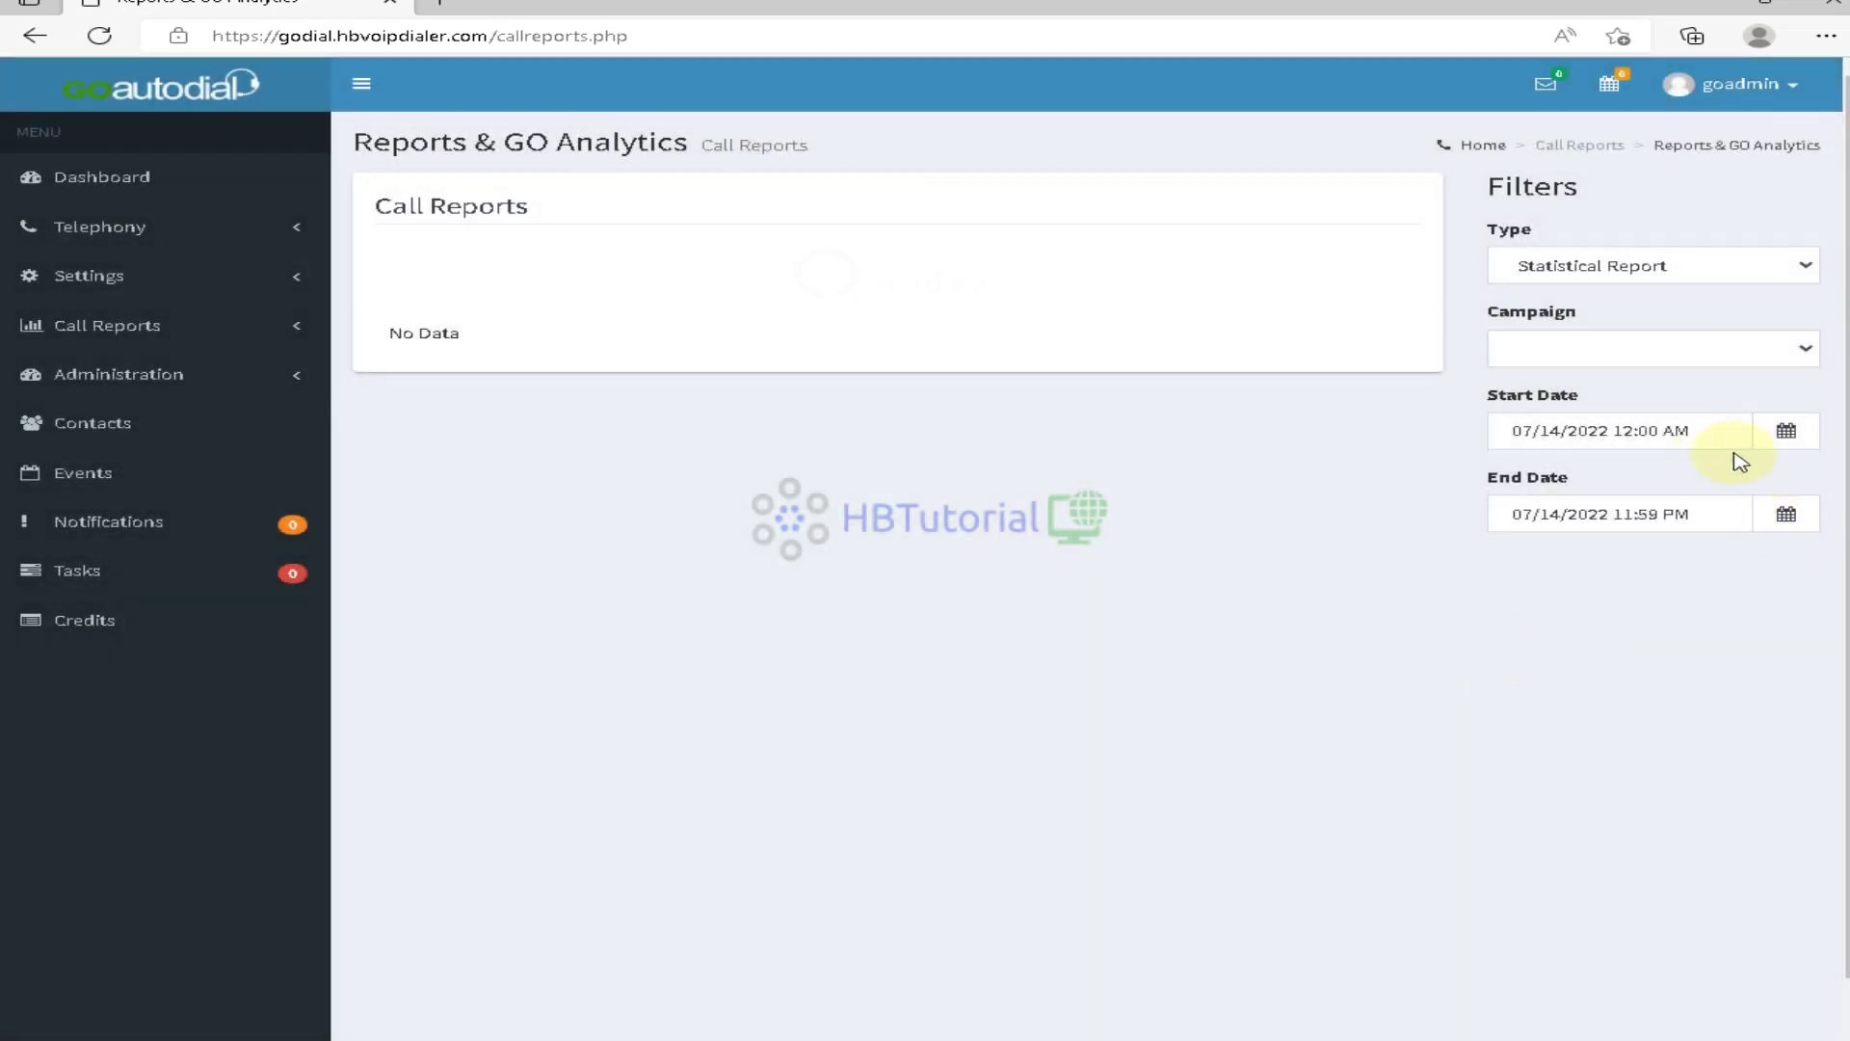
pyautogui.click(1710, 430)
pyautogui.click(1715, 523)
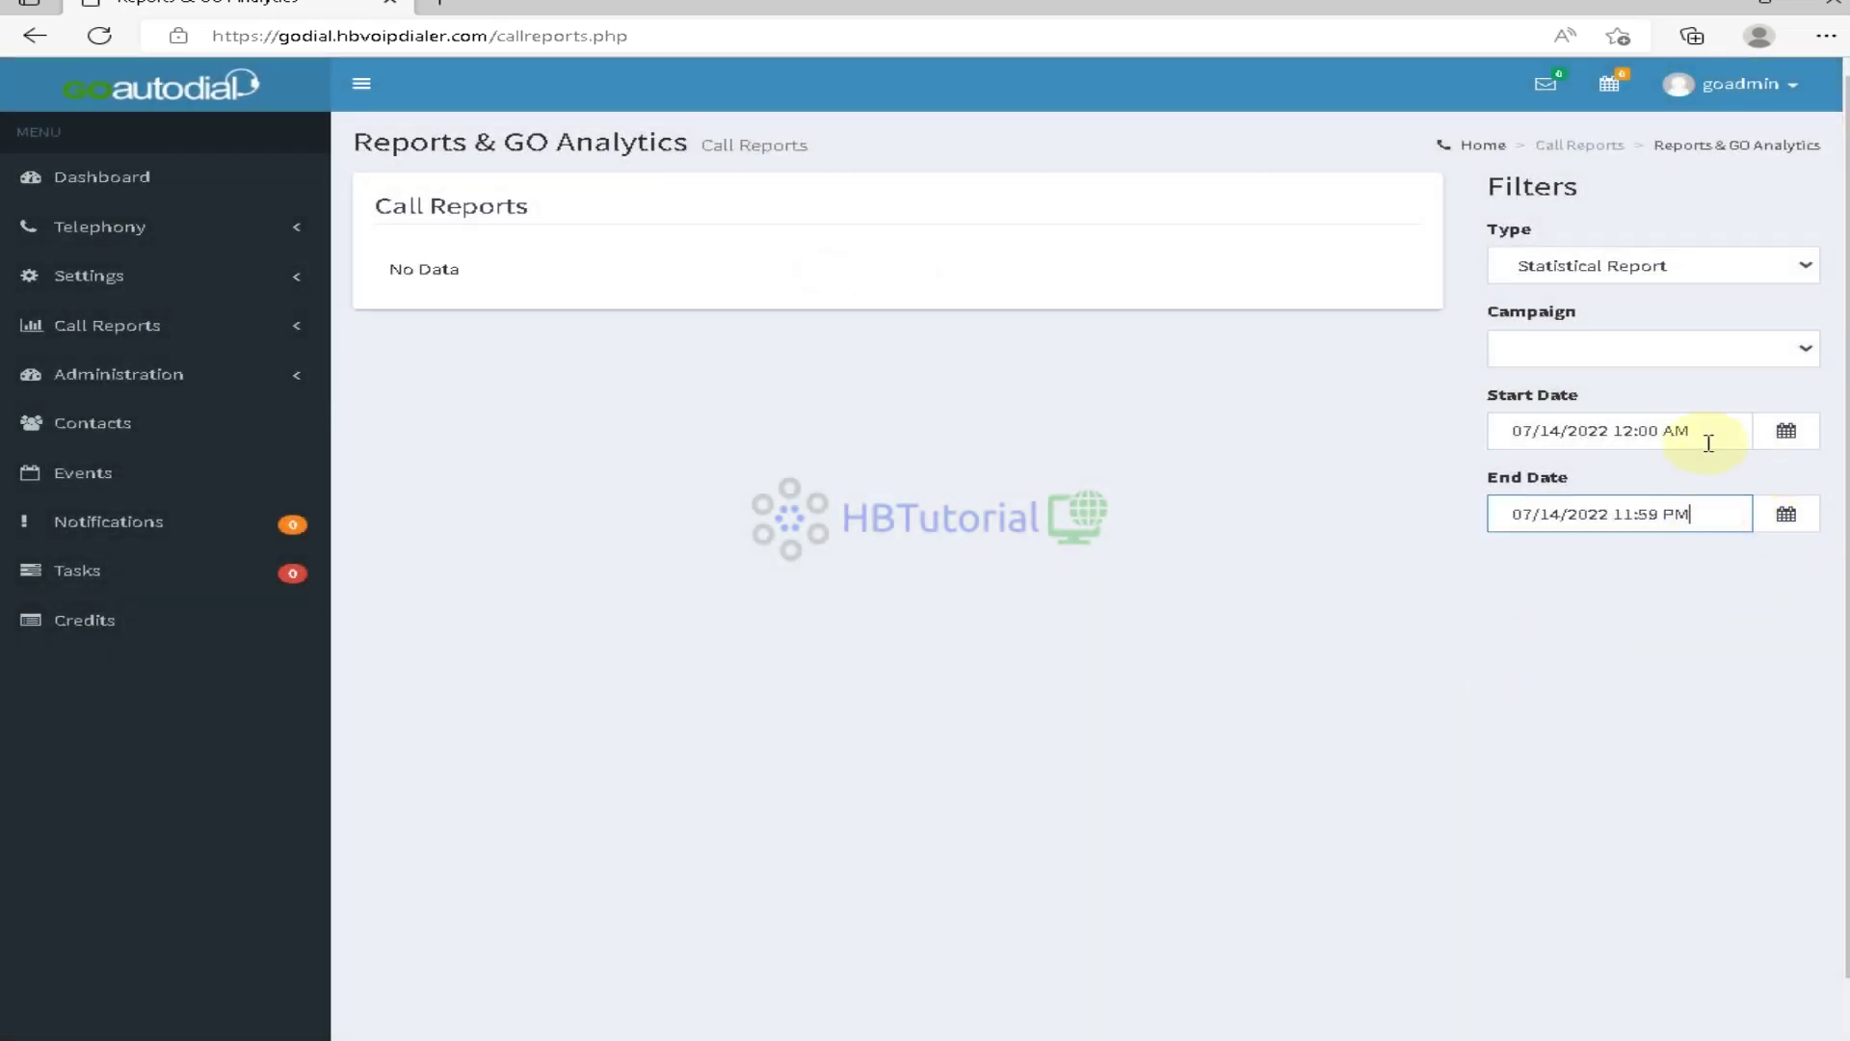
pyautogui.click(1705, 431)
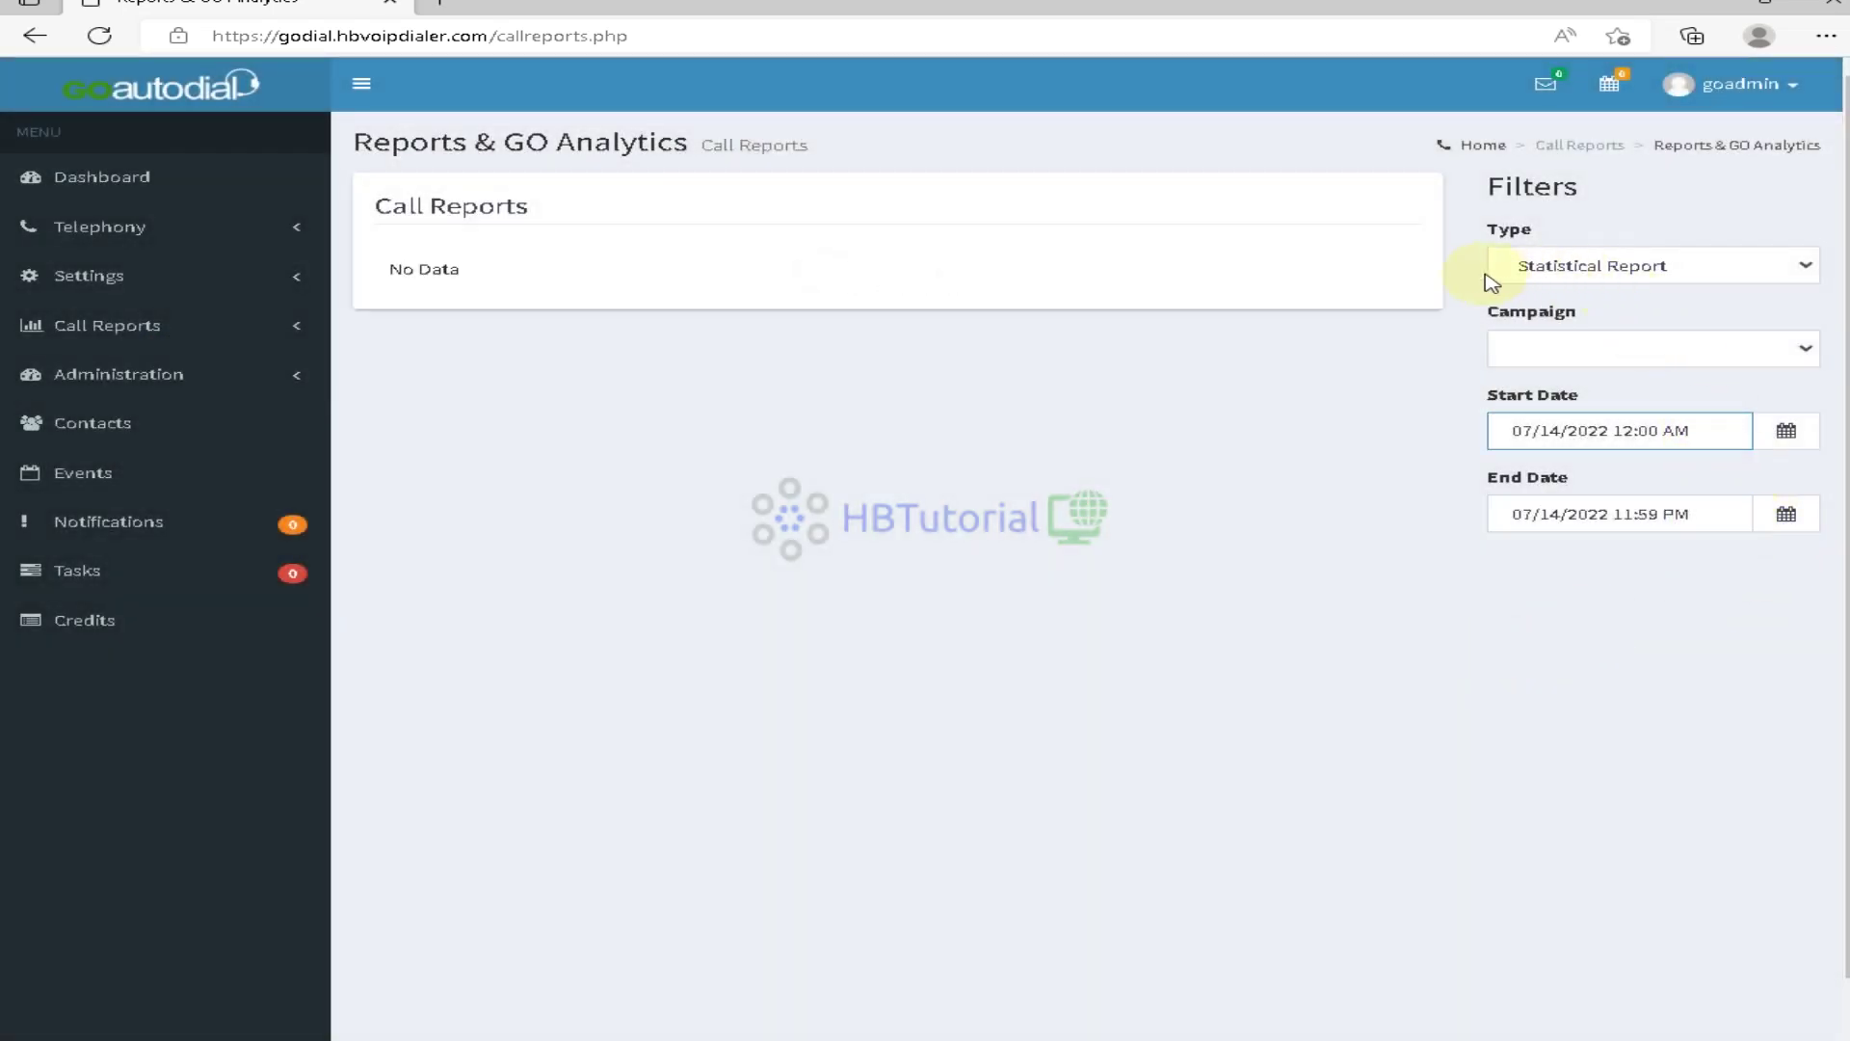
# Keep Statistical Report, set Campaign to ALL CAMPAIGNS and Request to Weekly
pyautogui.click(1626, 277)
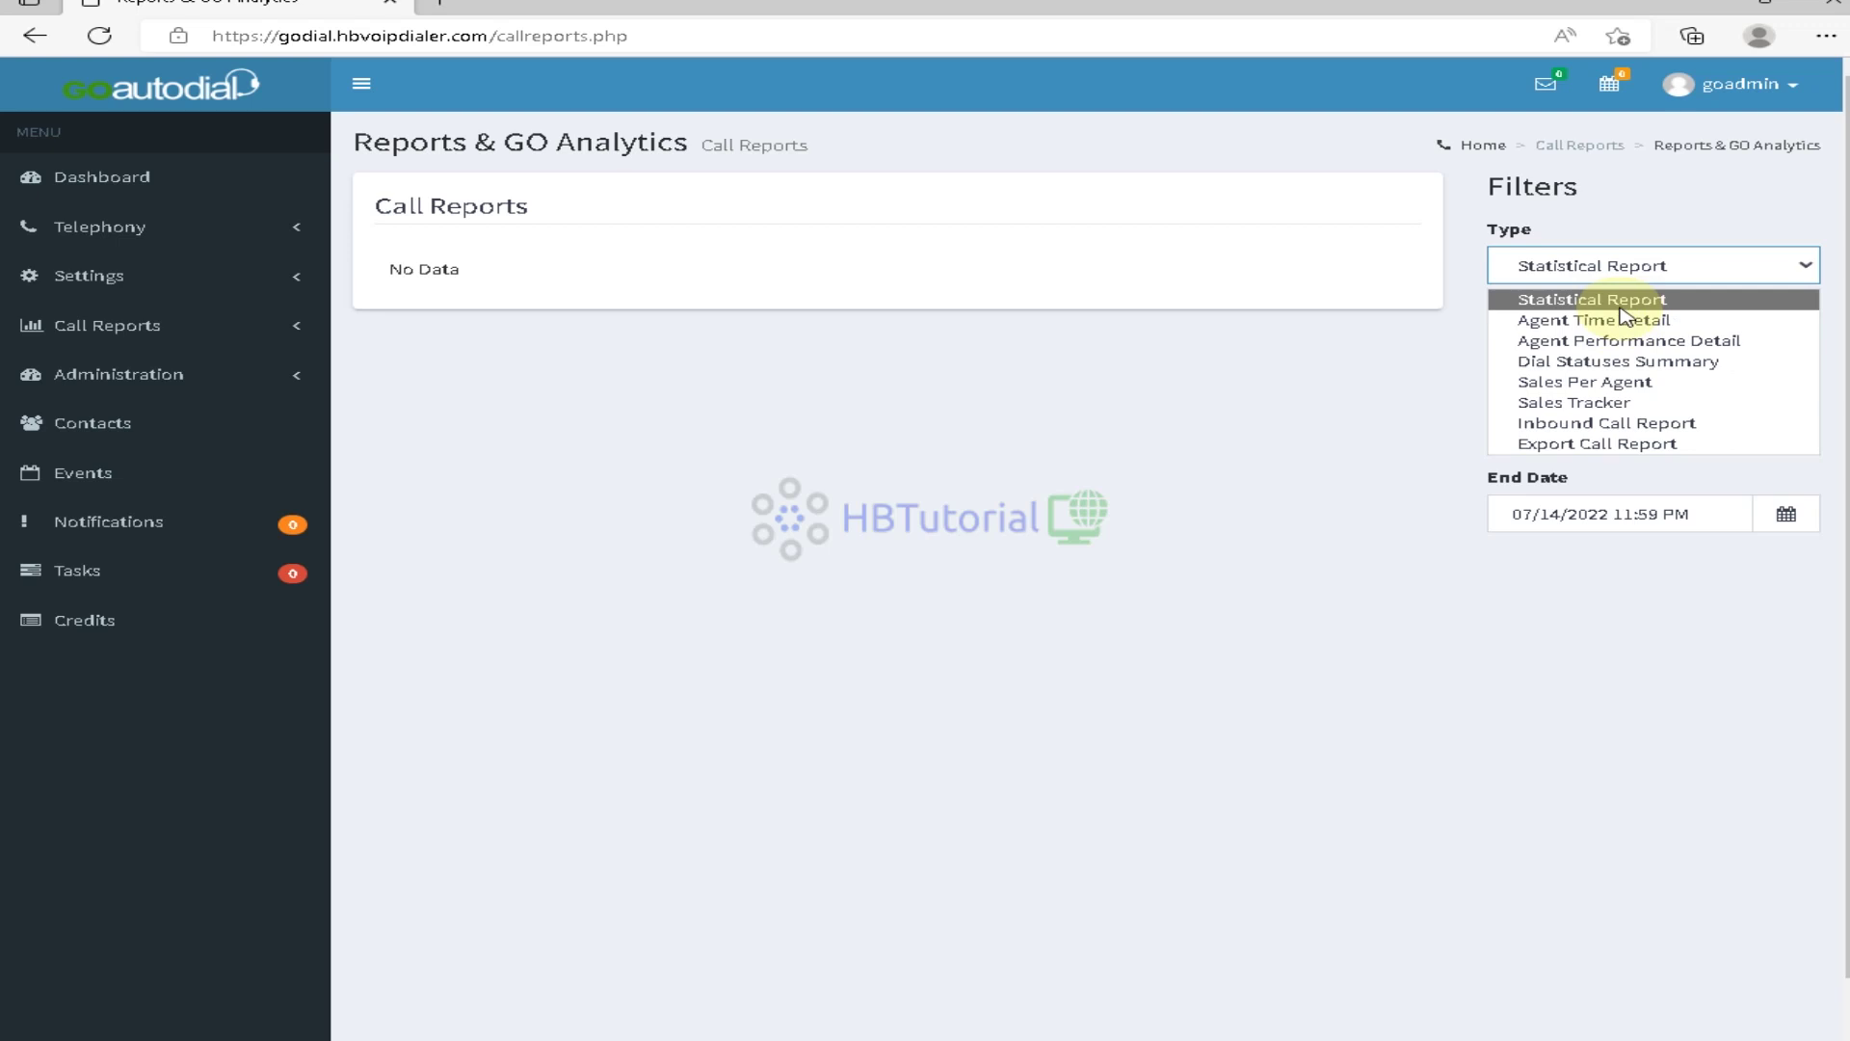
pyautogui.click(1620, 307)
pyautogui.click(1631, 349)
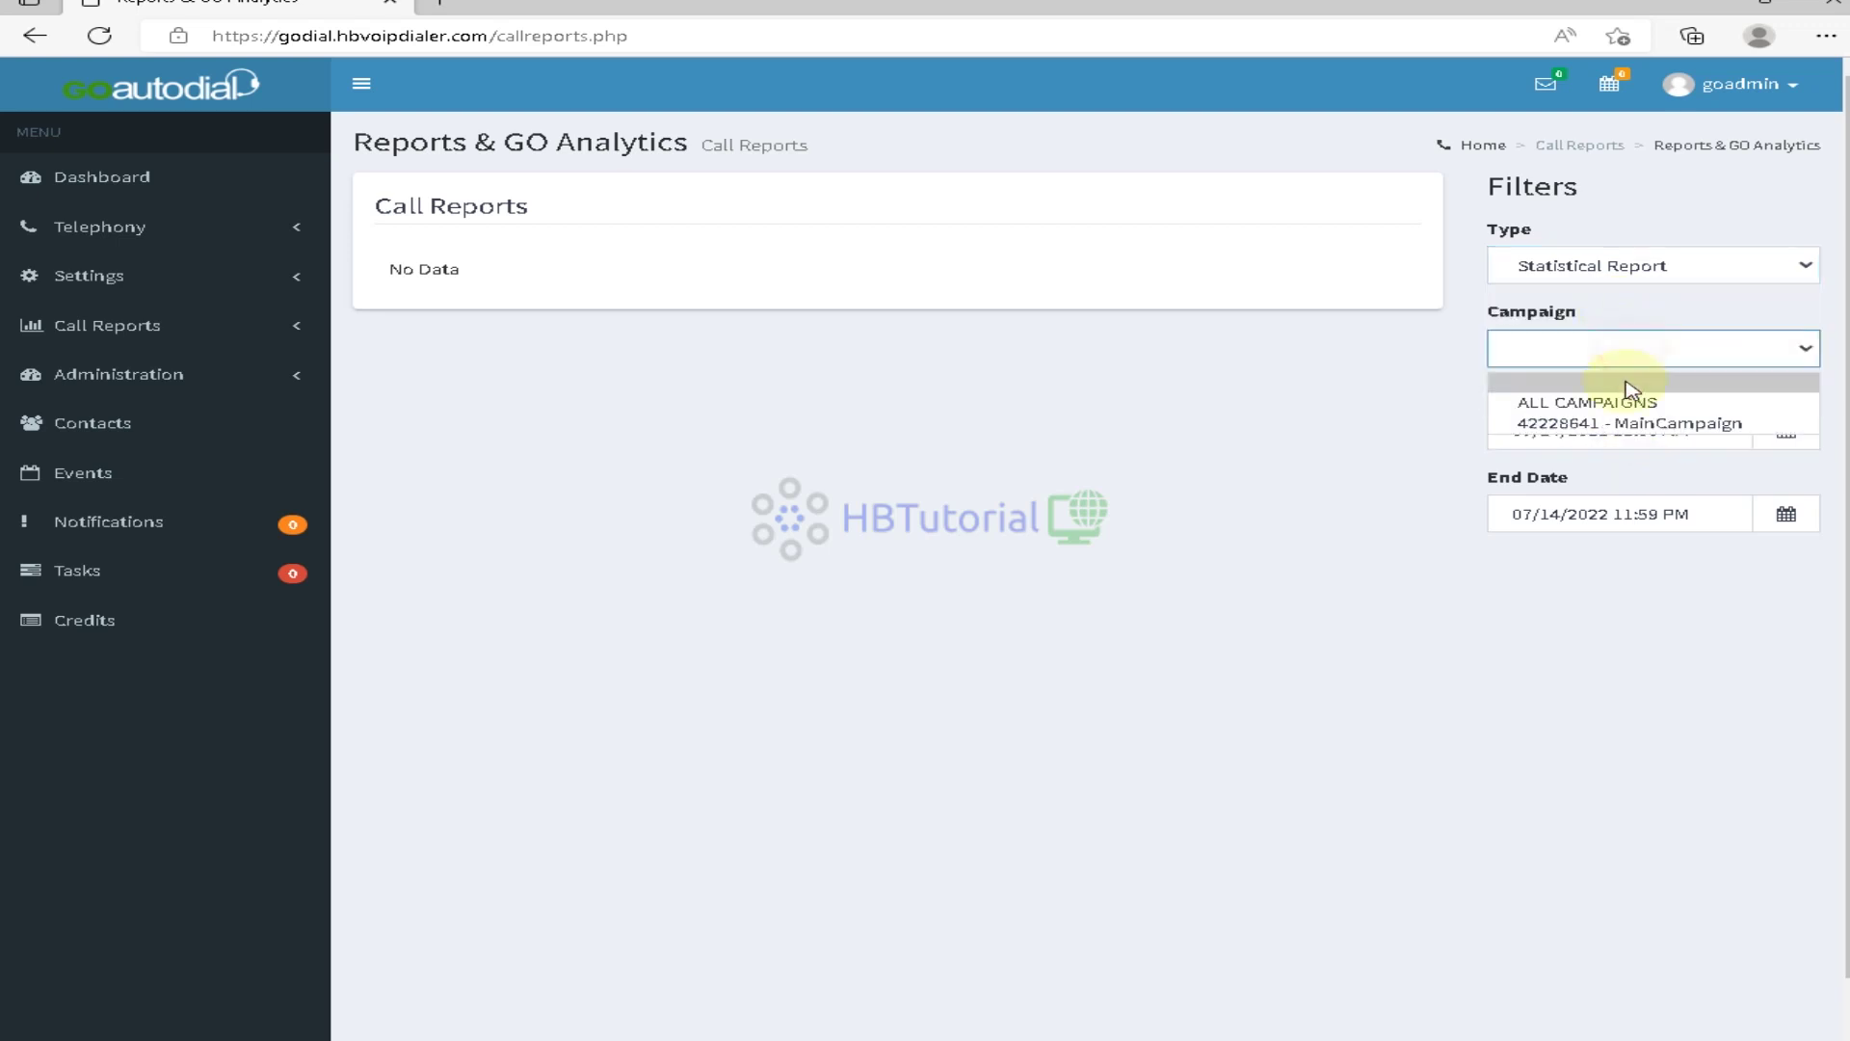
pyautogui.click(1623, 405)
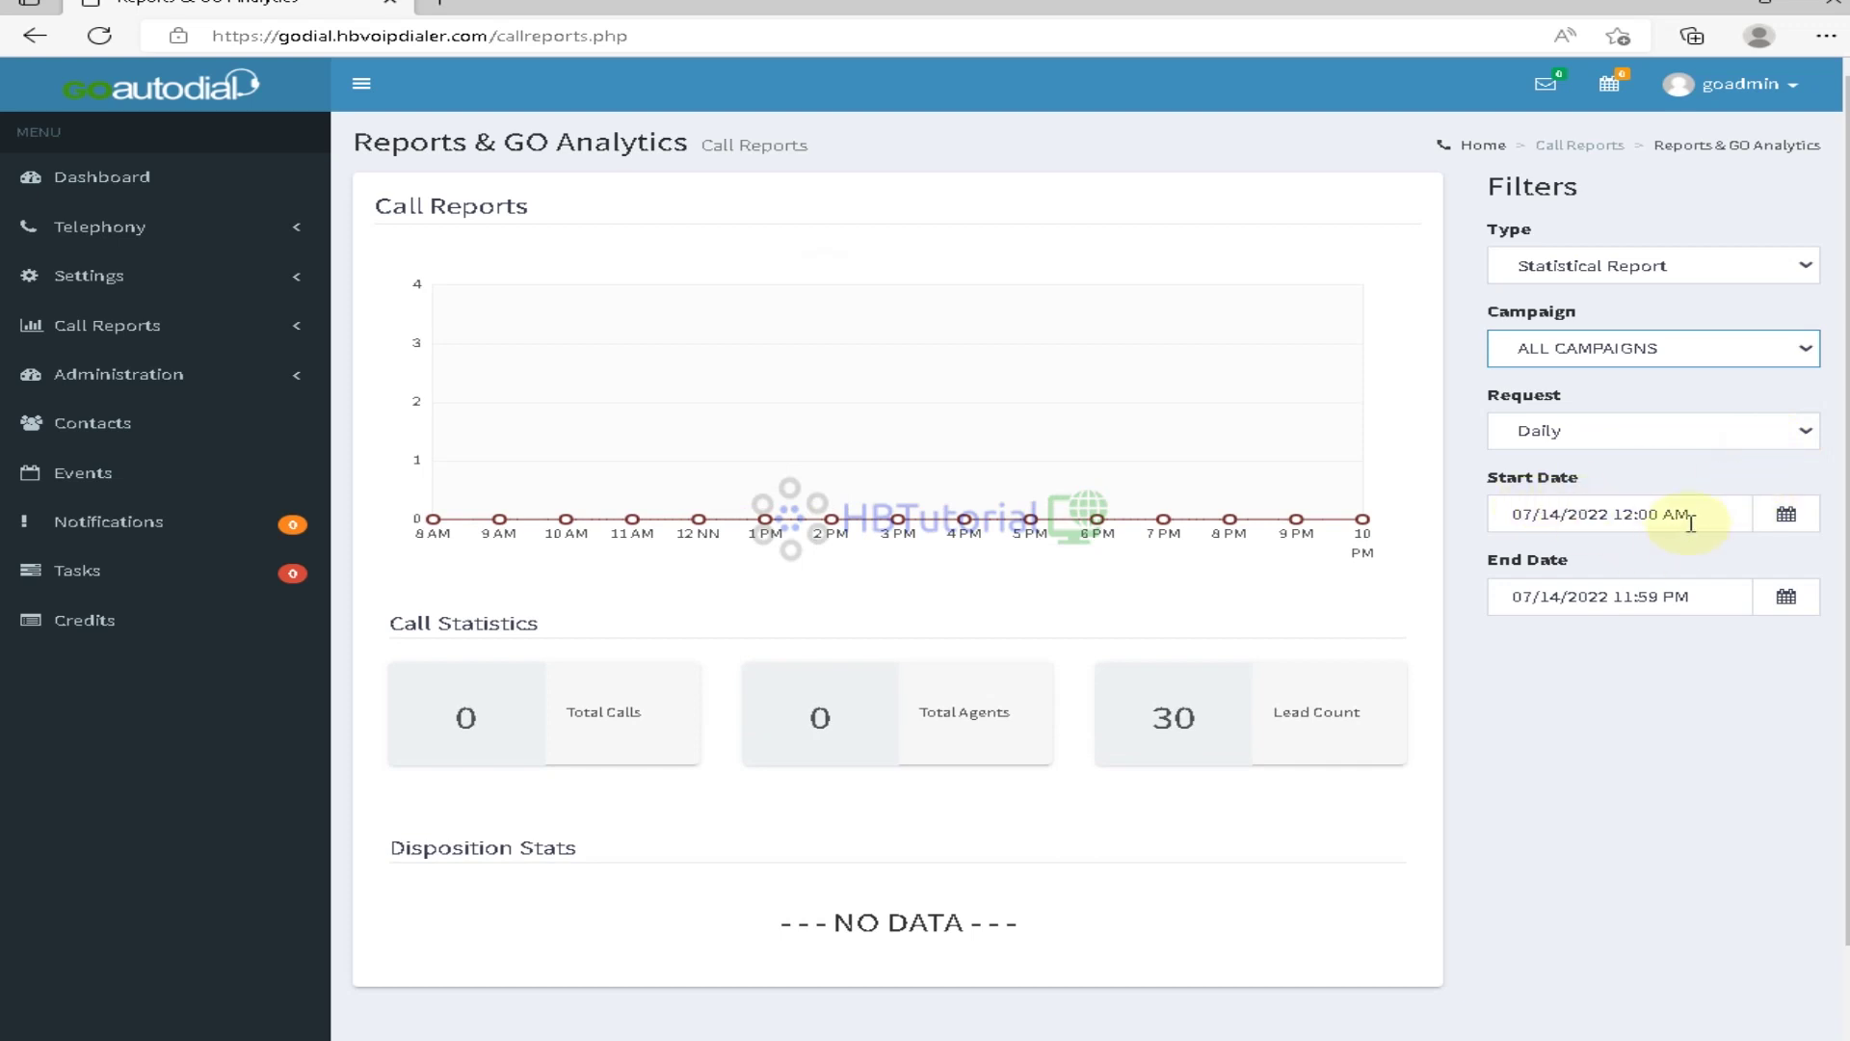
pyautogui.click(1696, 513)
pyautogui.click(1796, 433)
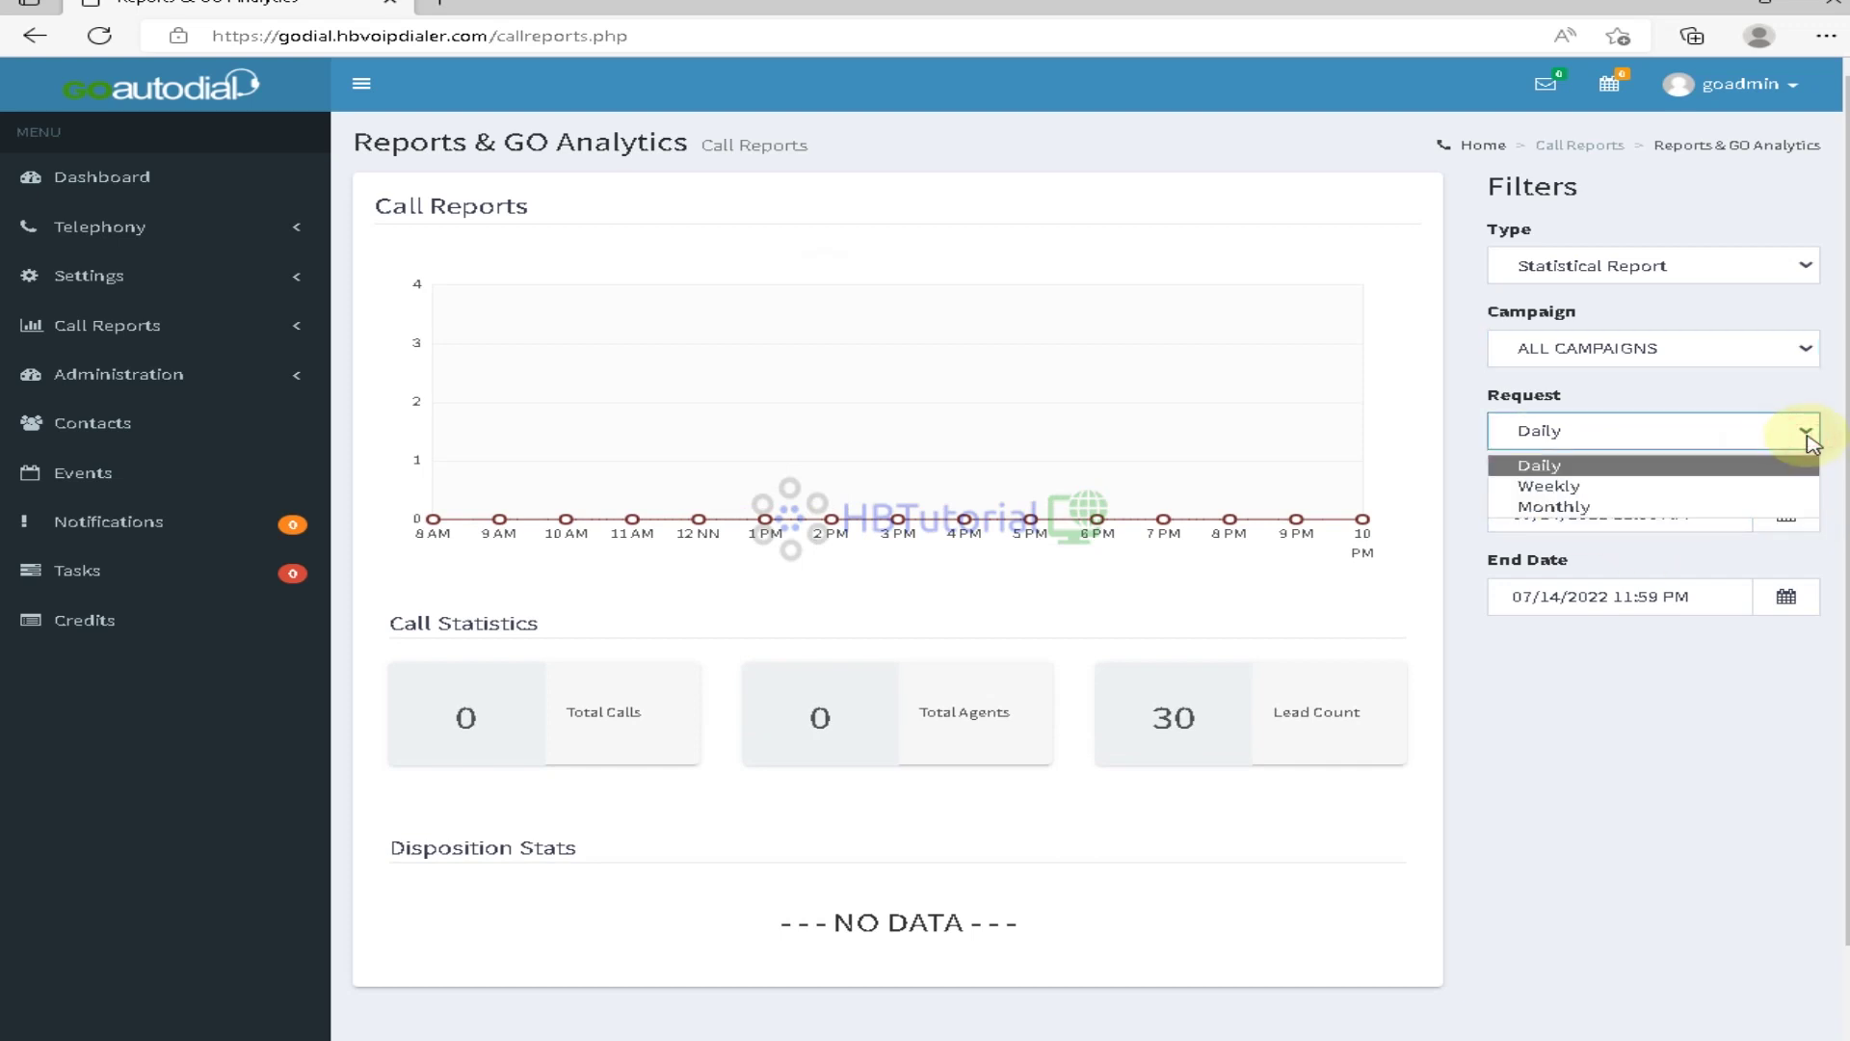
pyautogui.click(1763, 488)
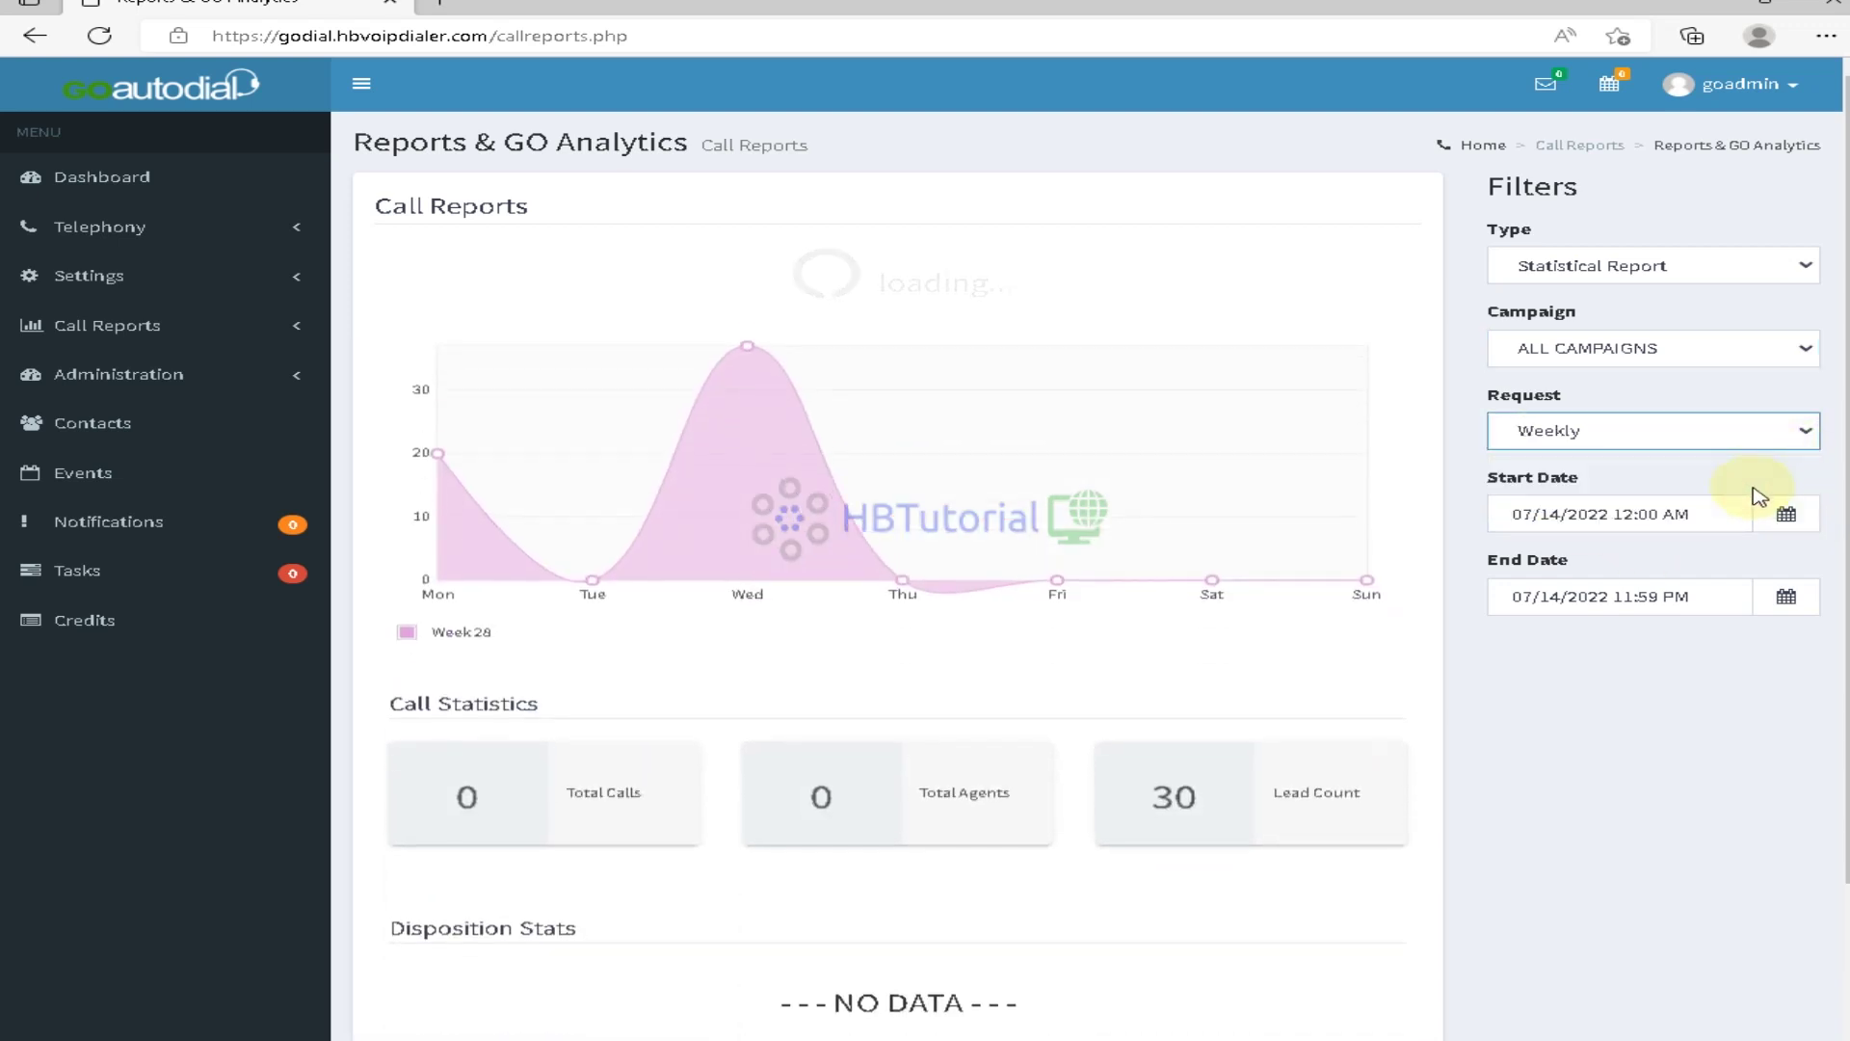
# Review the weekly report's start date and calendar, leaving the date unchanged
pyautogui.scroll(-2, 950, 703)
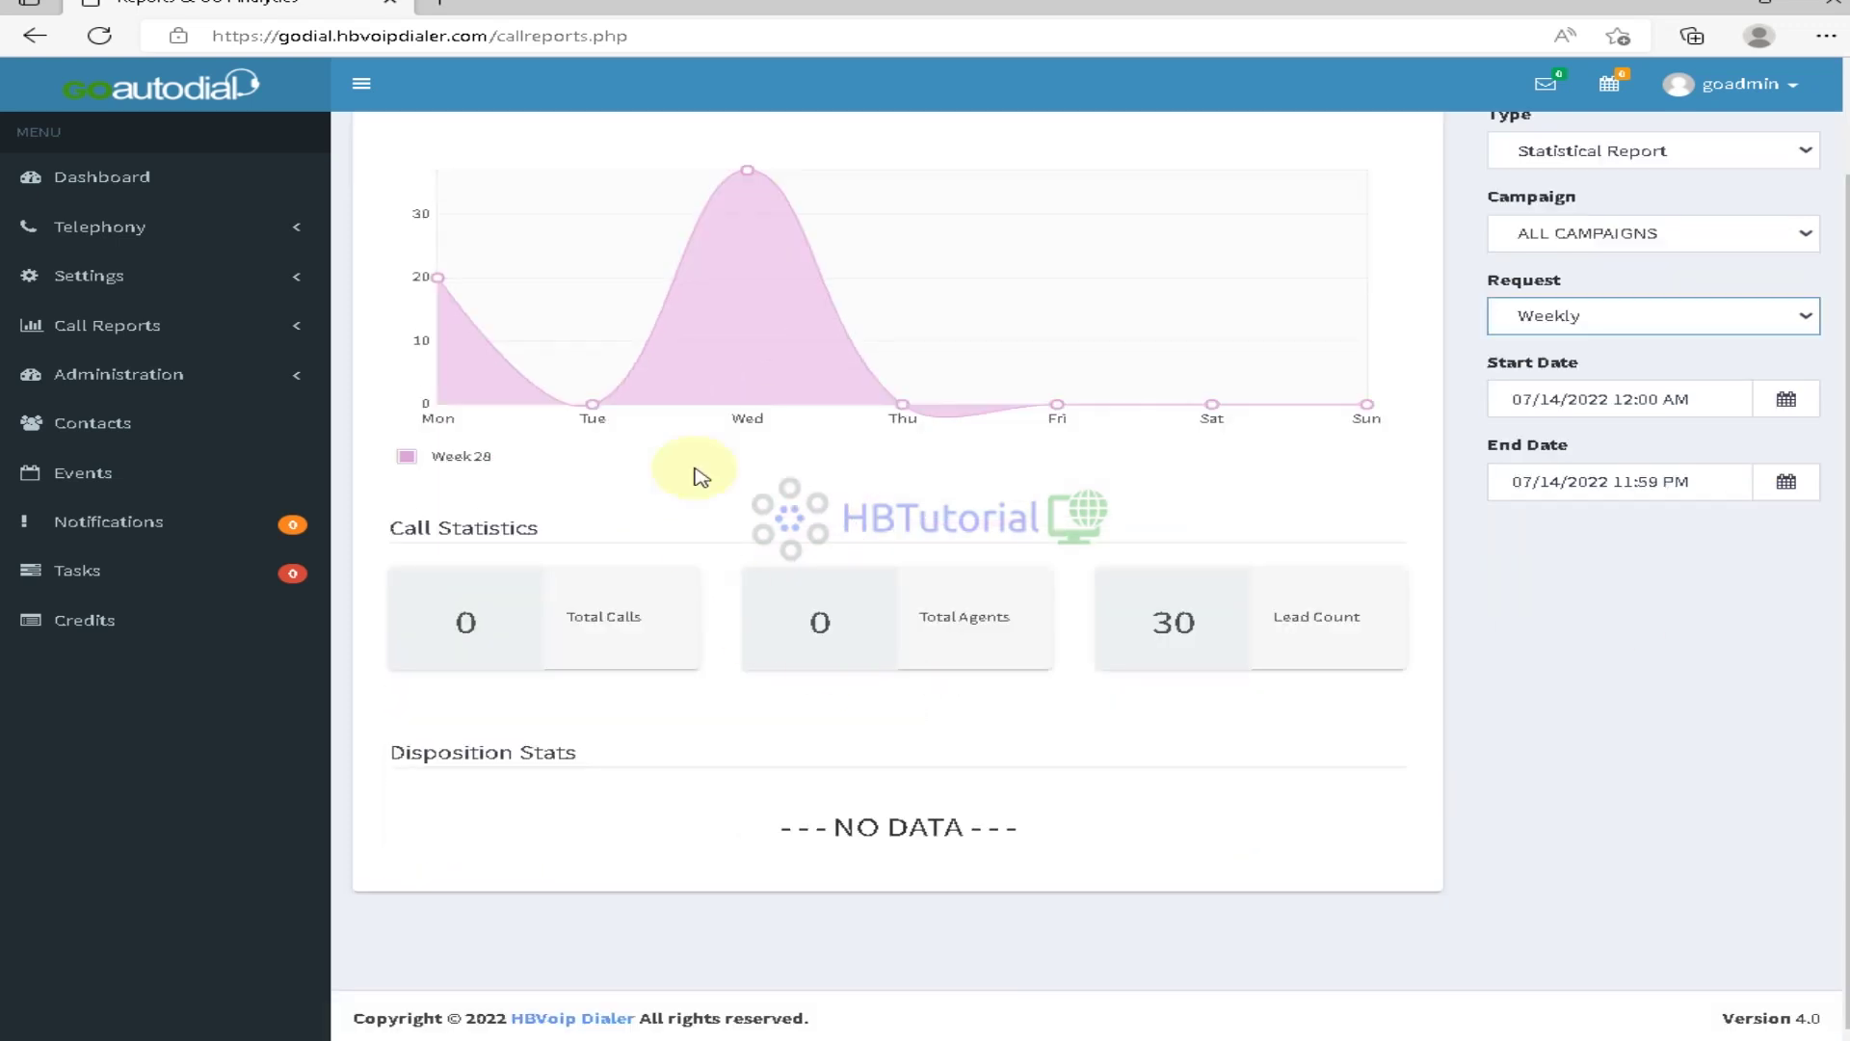
pyautogui.scroll(2, 746, 434)
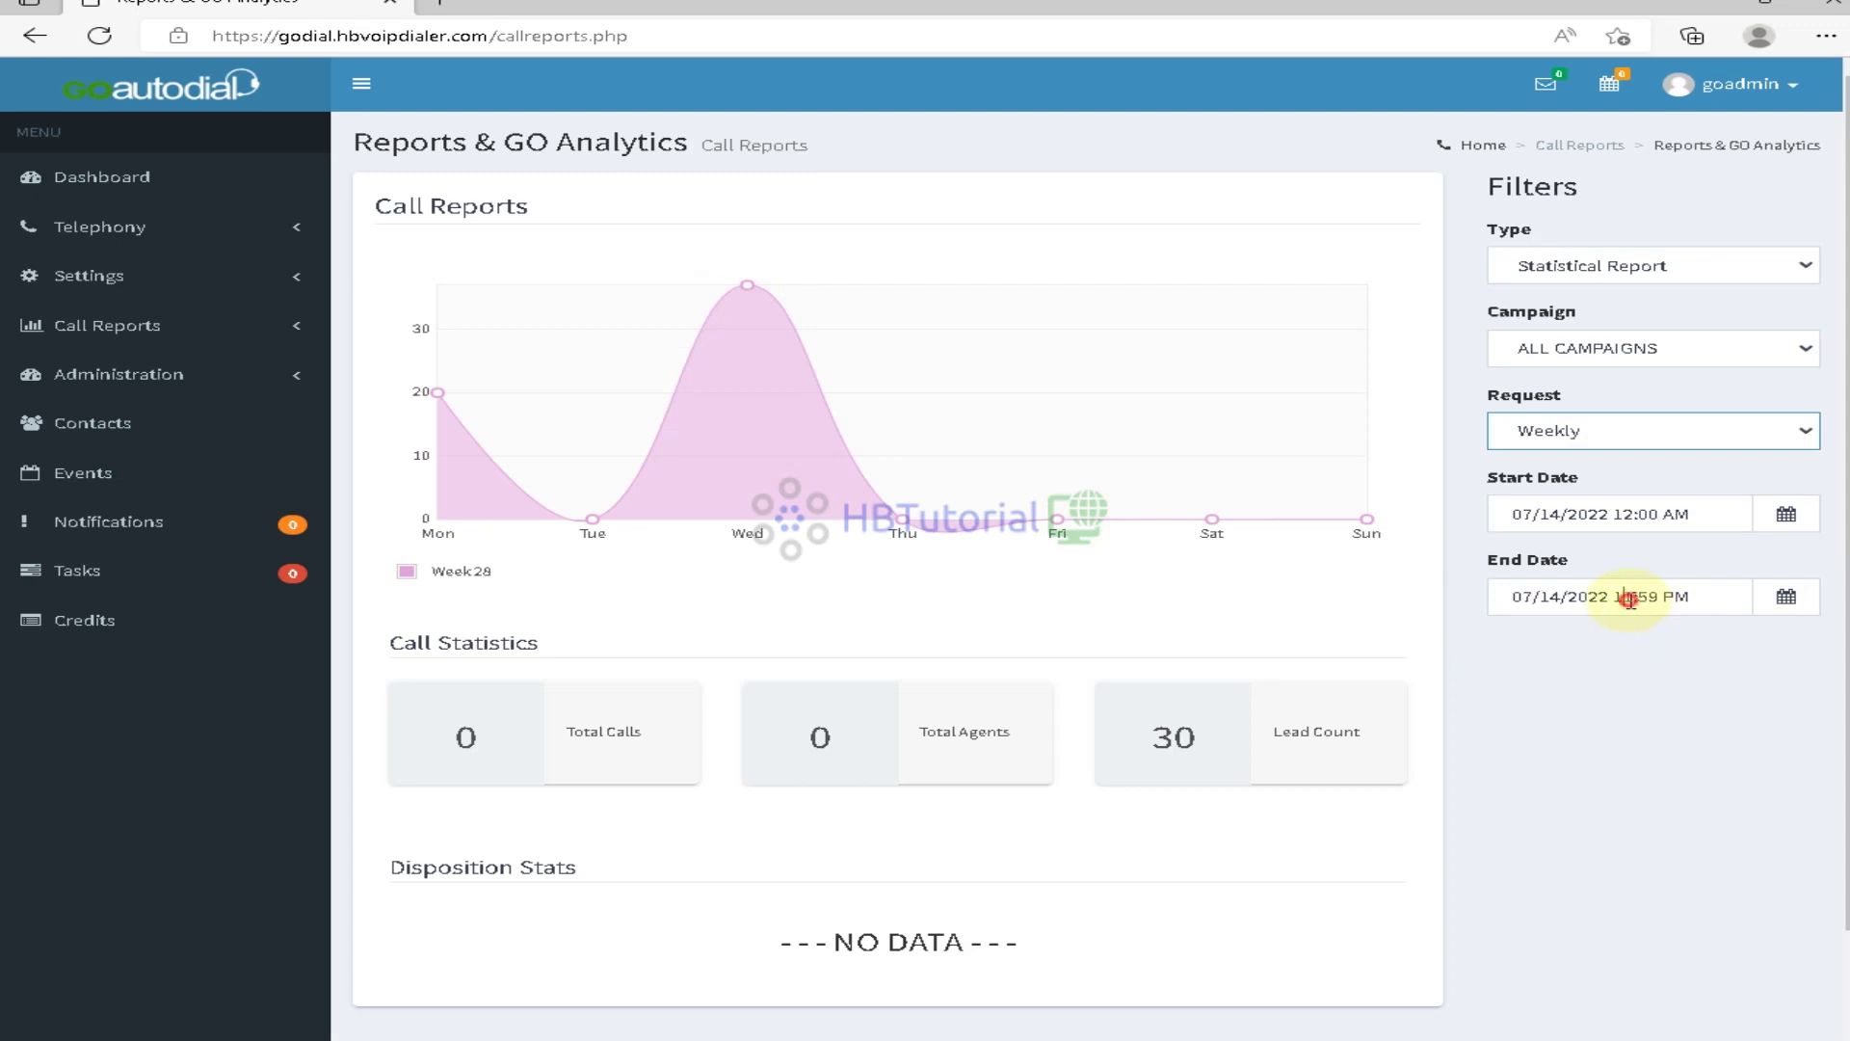
pyautogui.click(1619, 514)
pyautogui.moveTo(1720, 514); pyautogui.dragTo(1618, 514)
pyautogui.click(1786, 515)
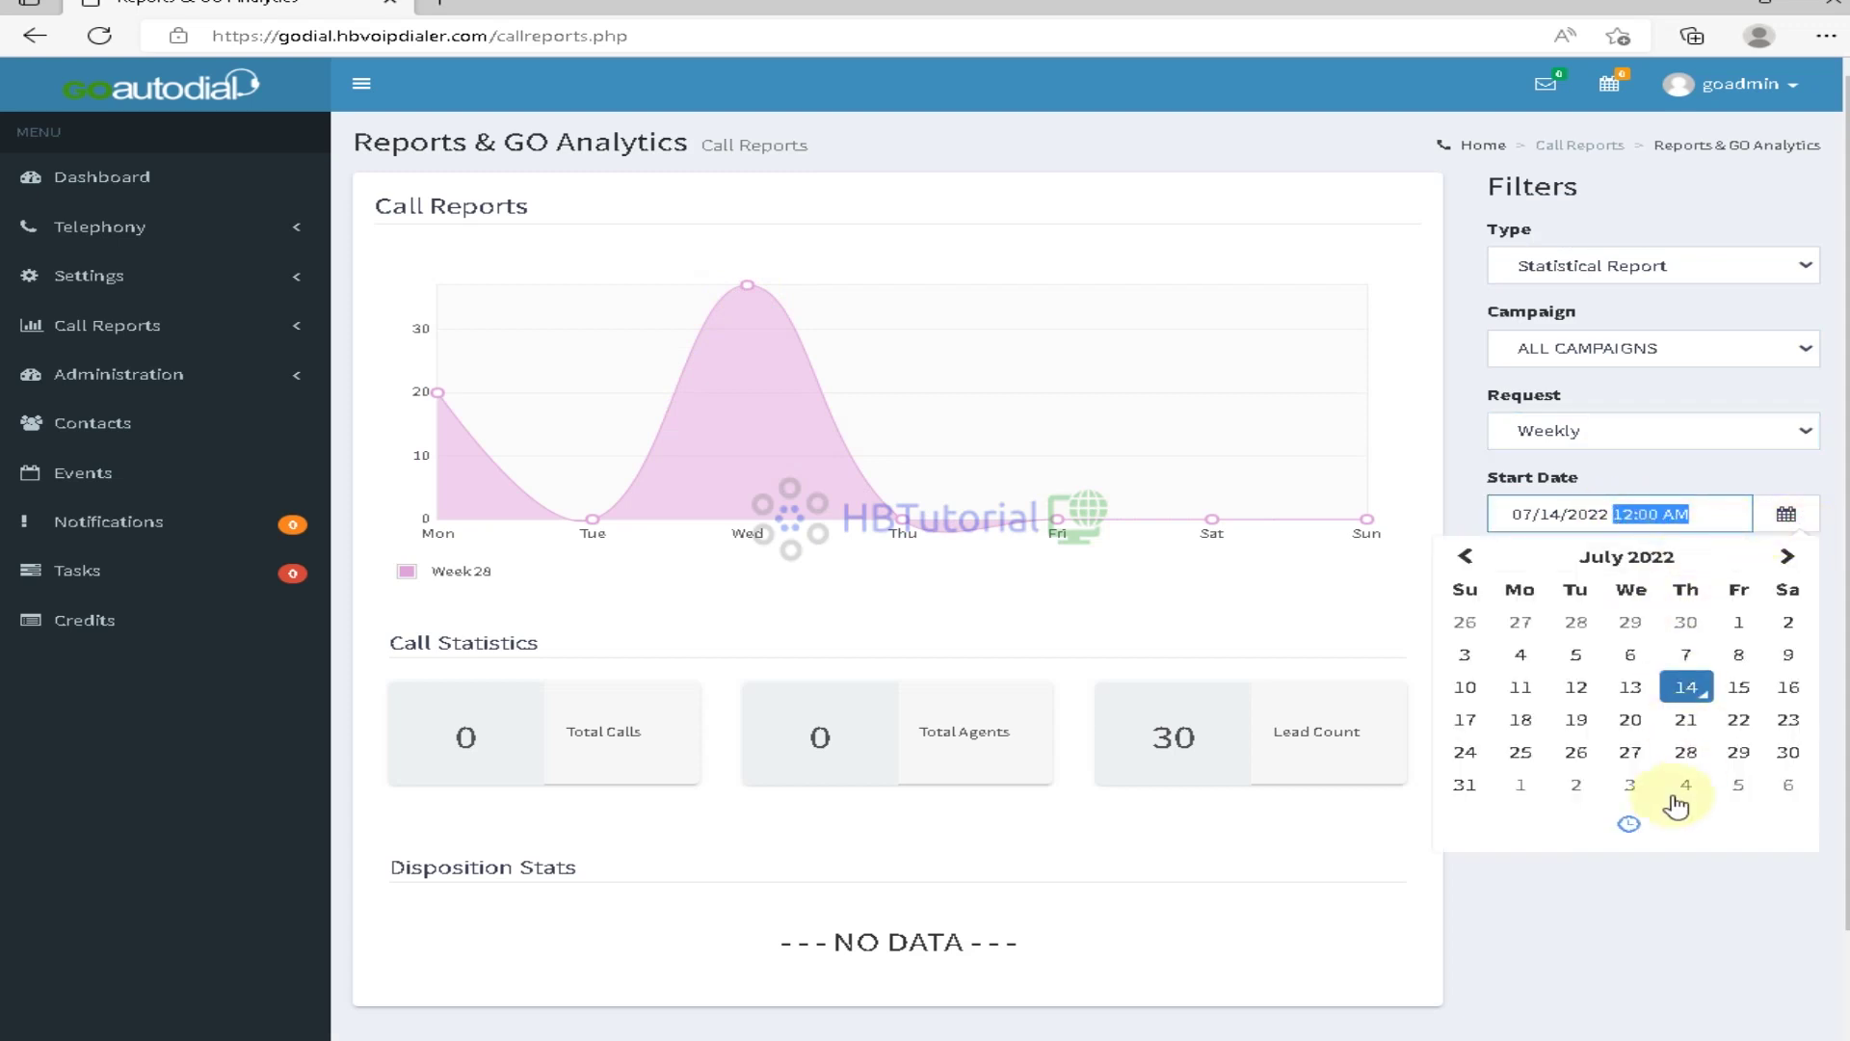
pyautogui.click(1644, 896)
pyautogui.click(1644, 427)
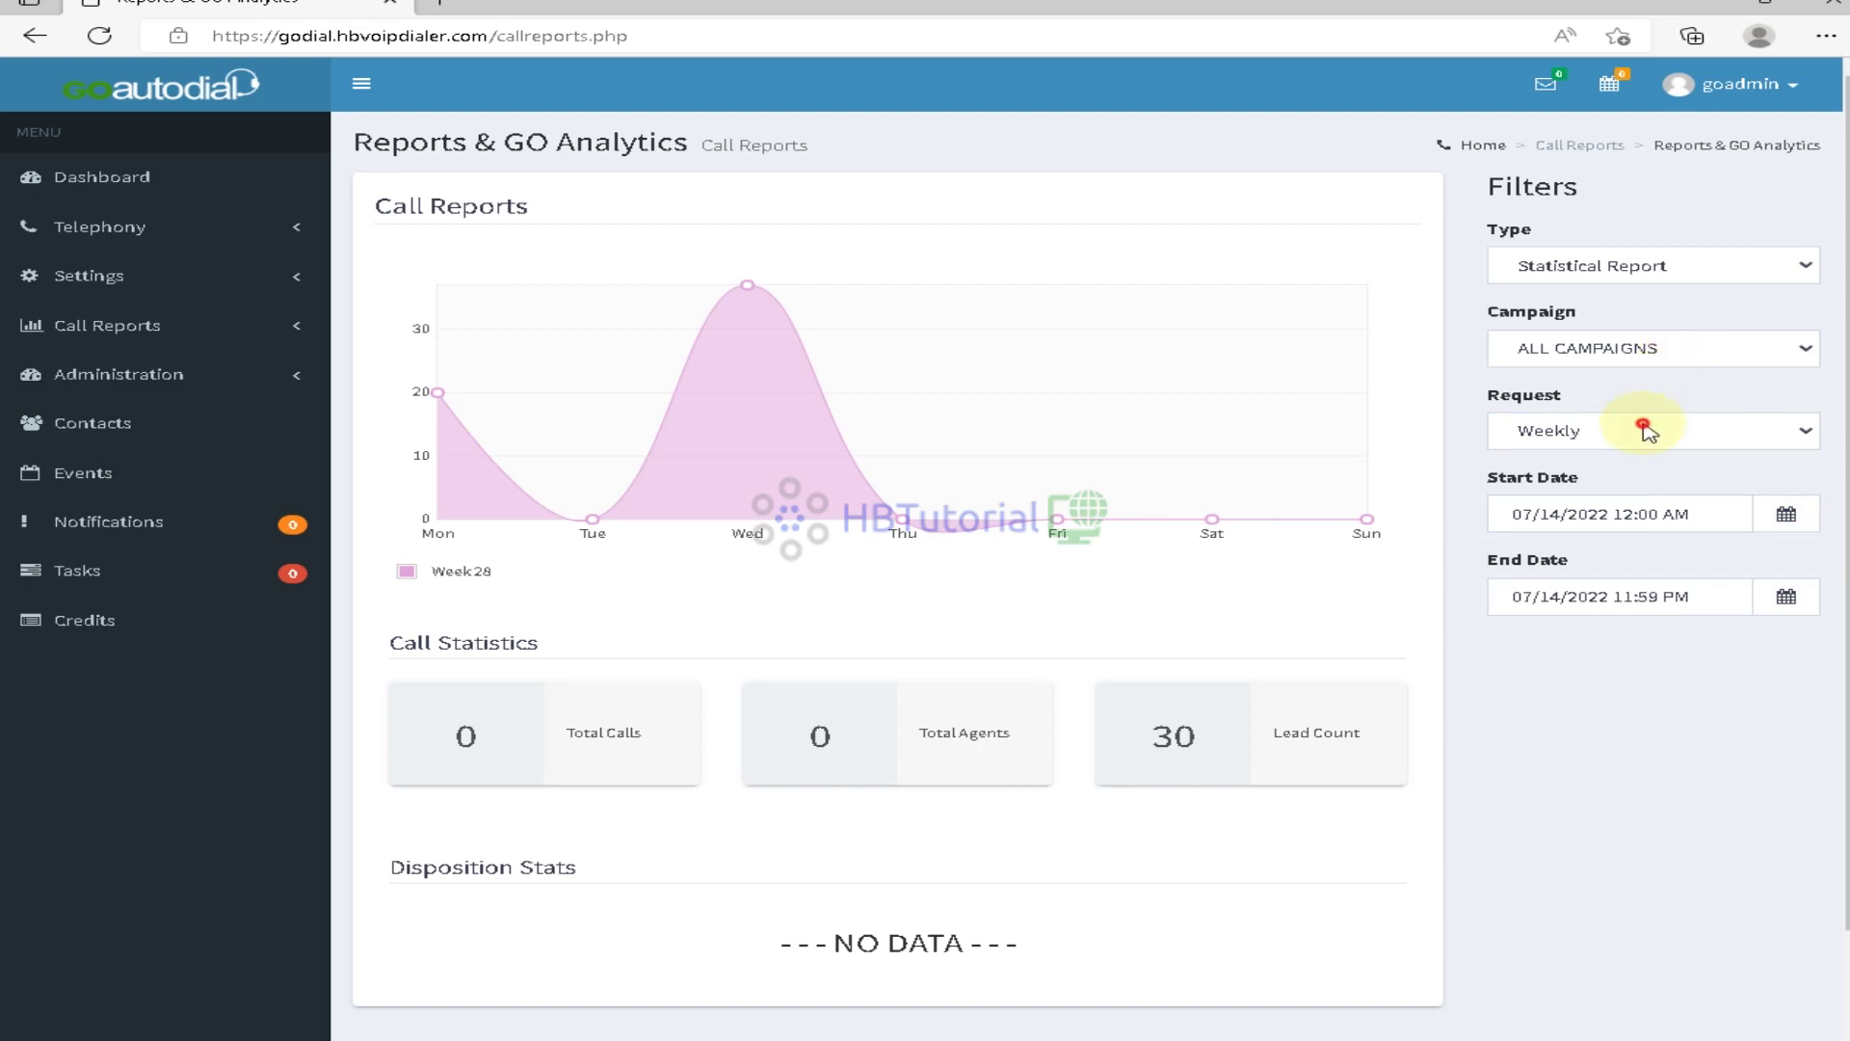
pyautogui.click(1641, 277)
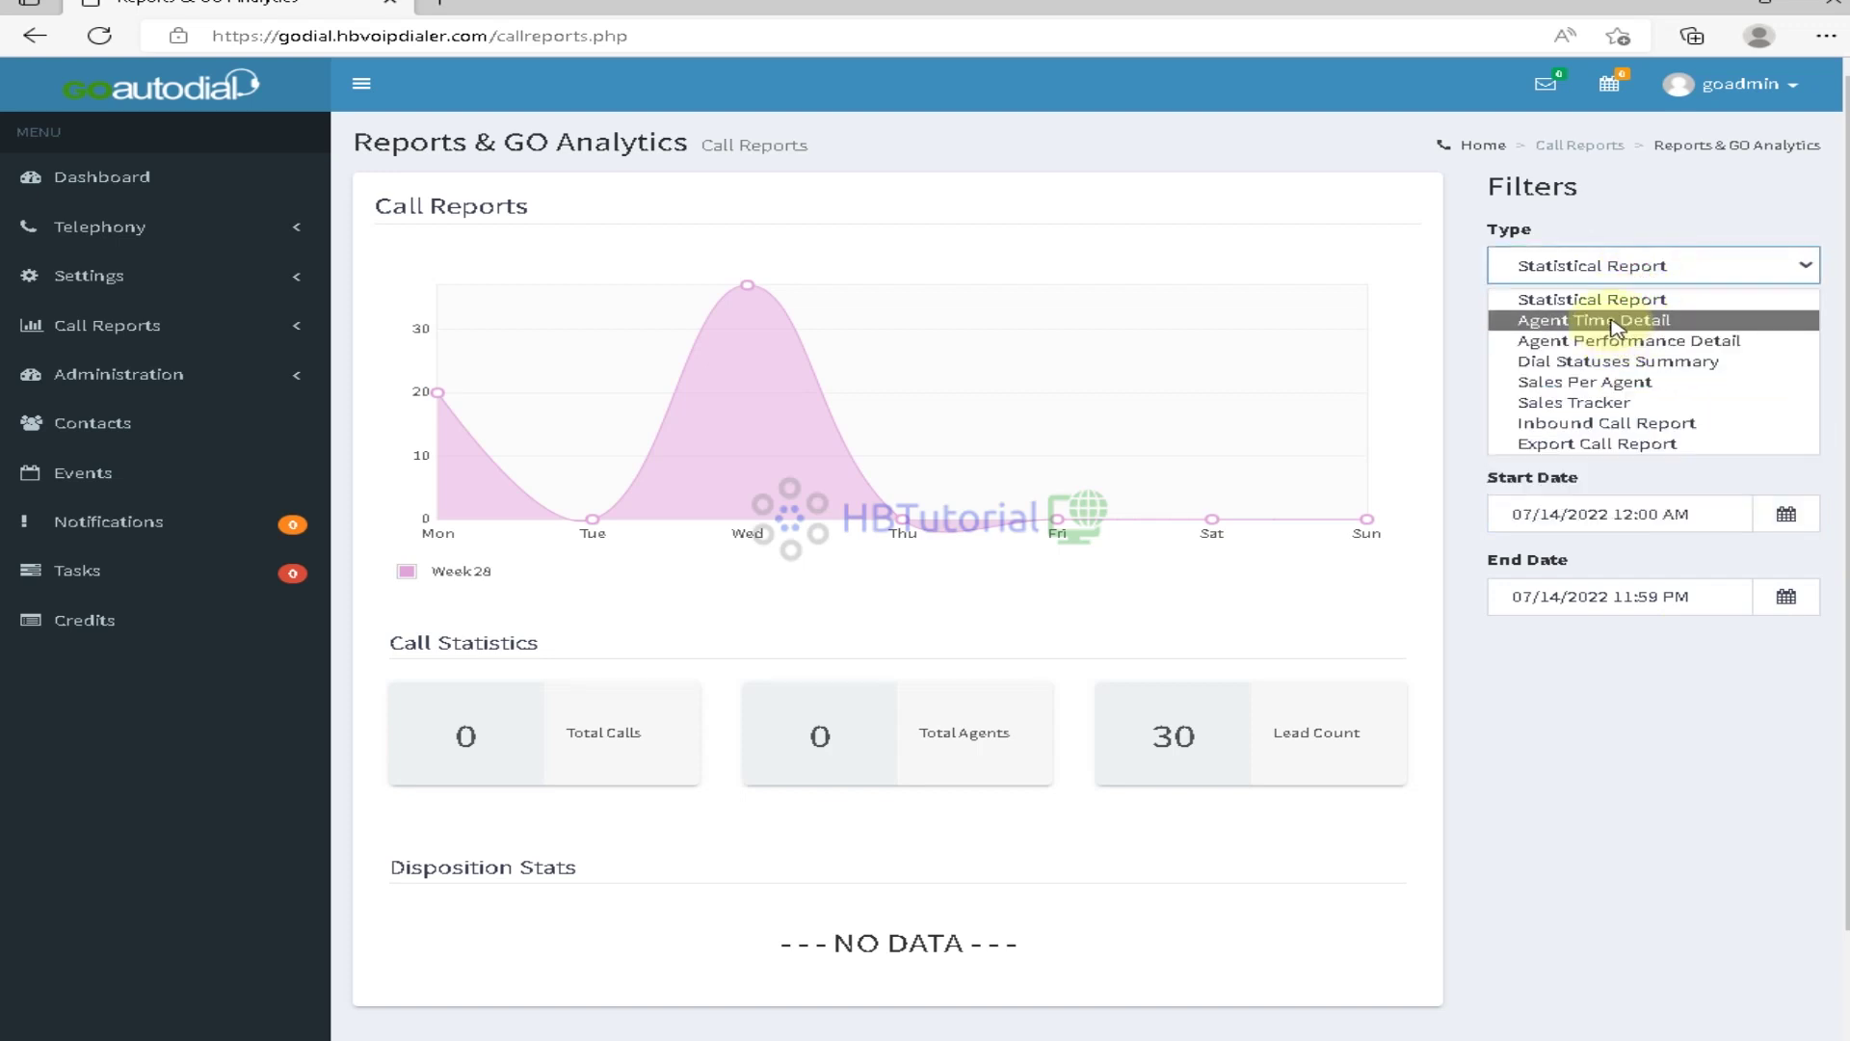
# Switch the report to Dial Statuses Summary and highlight the New Lead row figures
pyautogui.click(1619, 360)
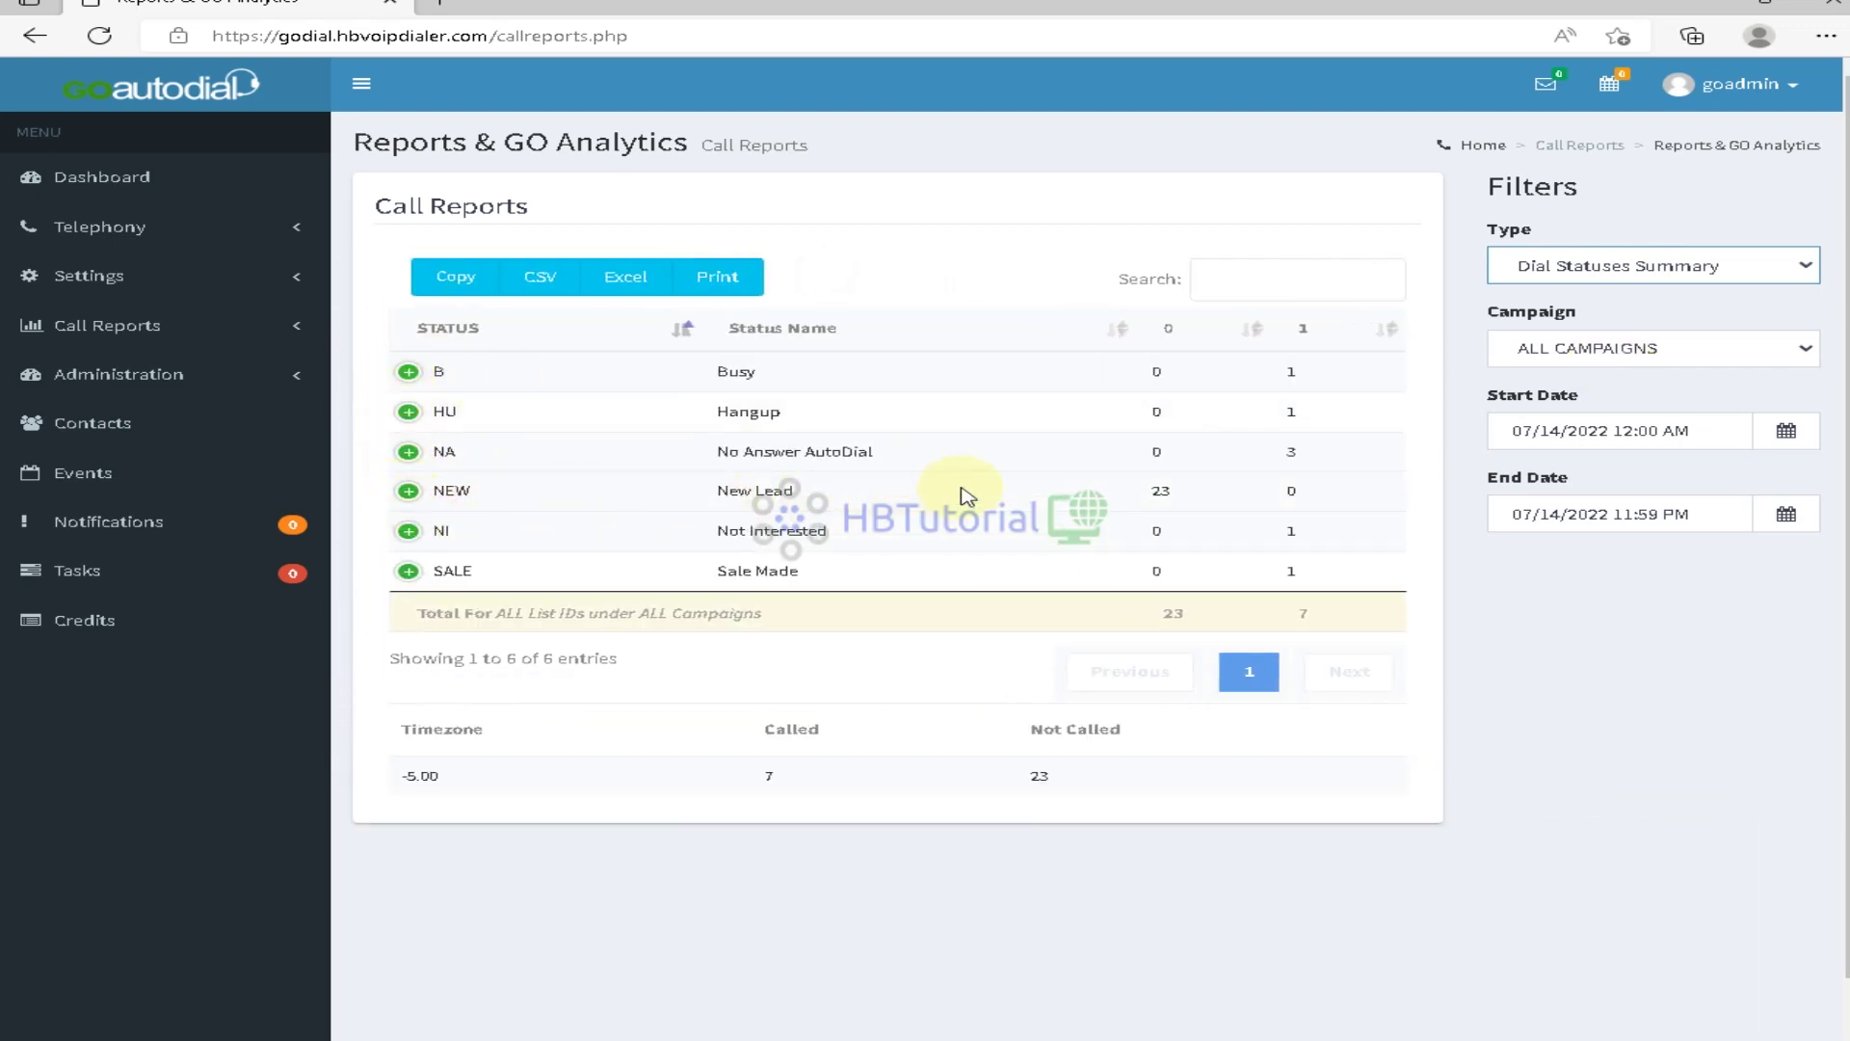
pyautogui.moveTo(665, 496); pyautogui.dragTo(1299, 495)
pyautogui.click(1712, 734)
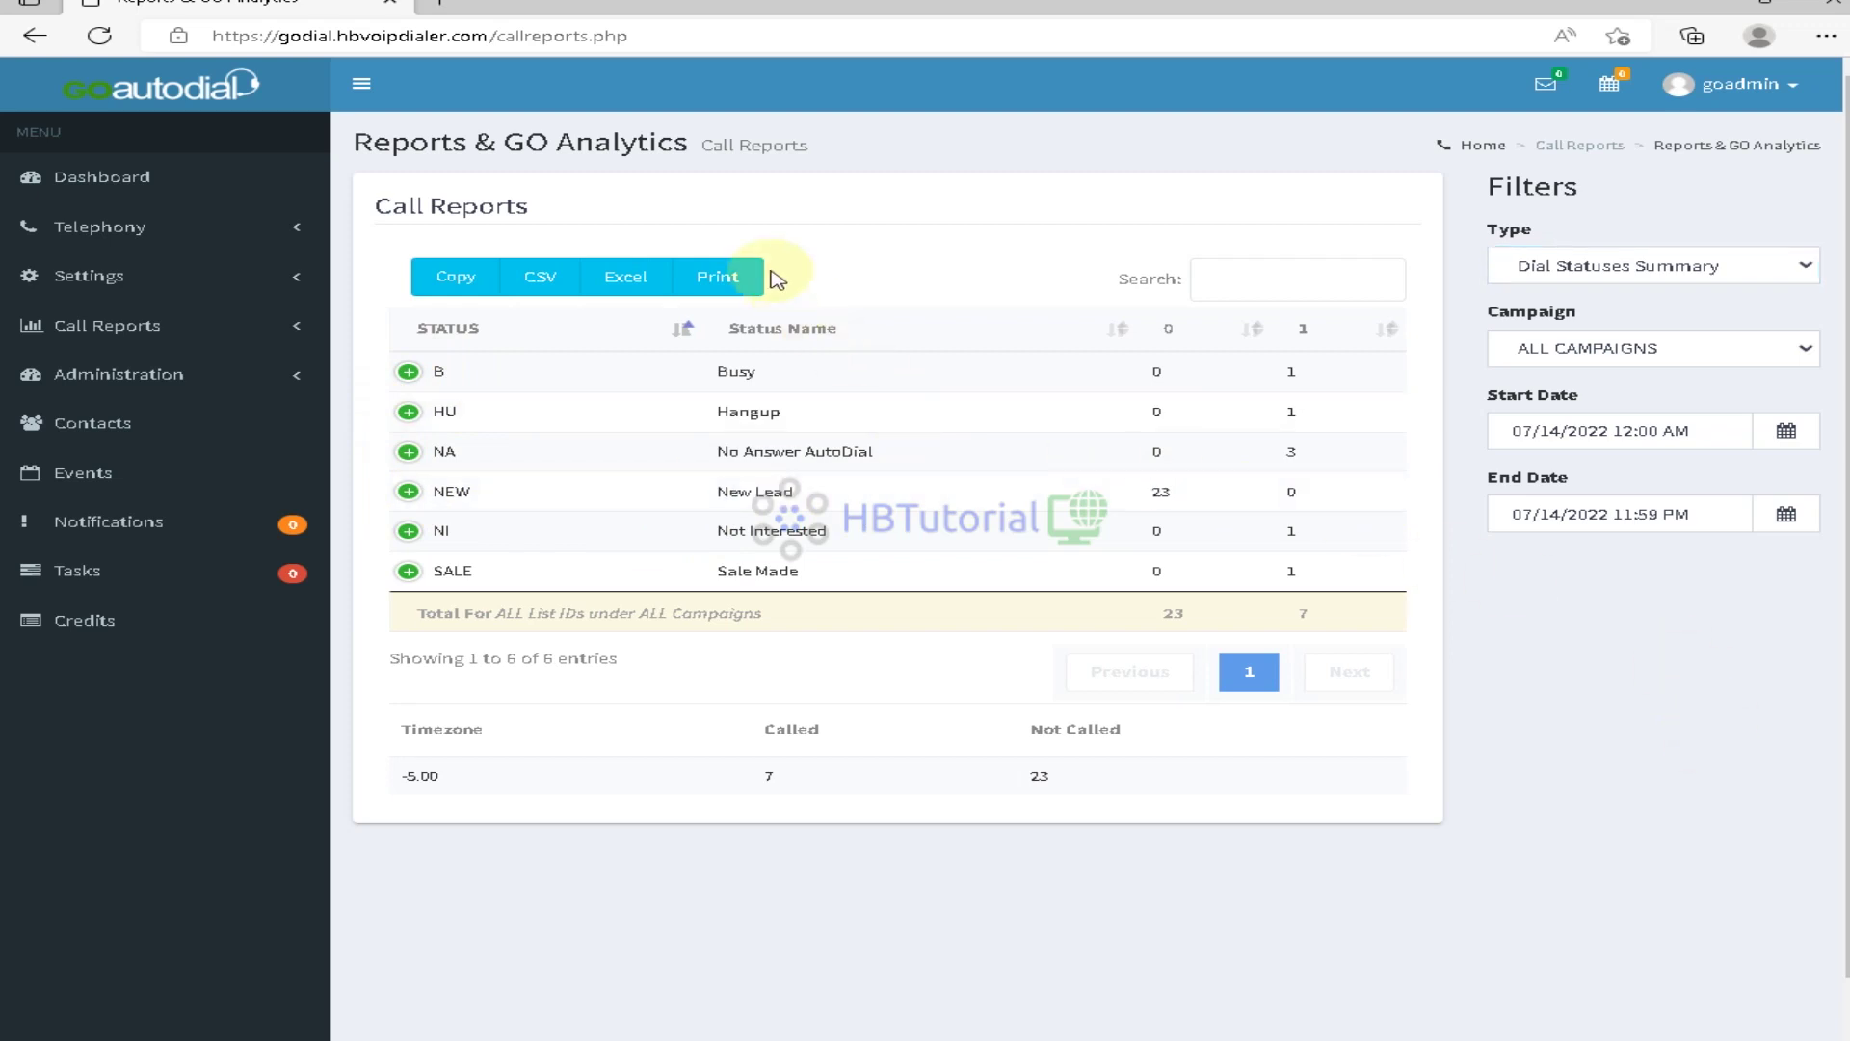
# Preview the summary for printing, close the preview, and export it as CSV
pyautogui.click(719, 279)
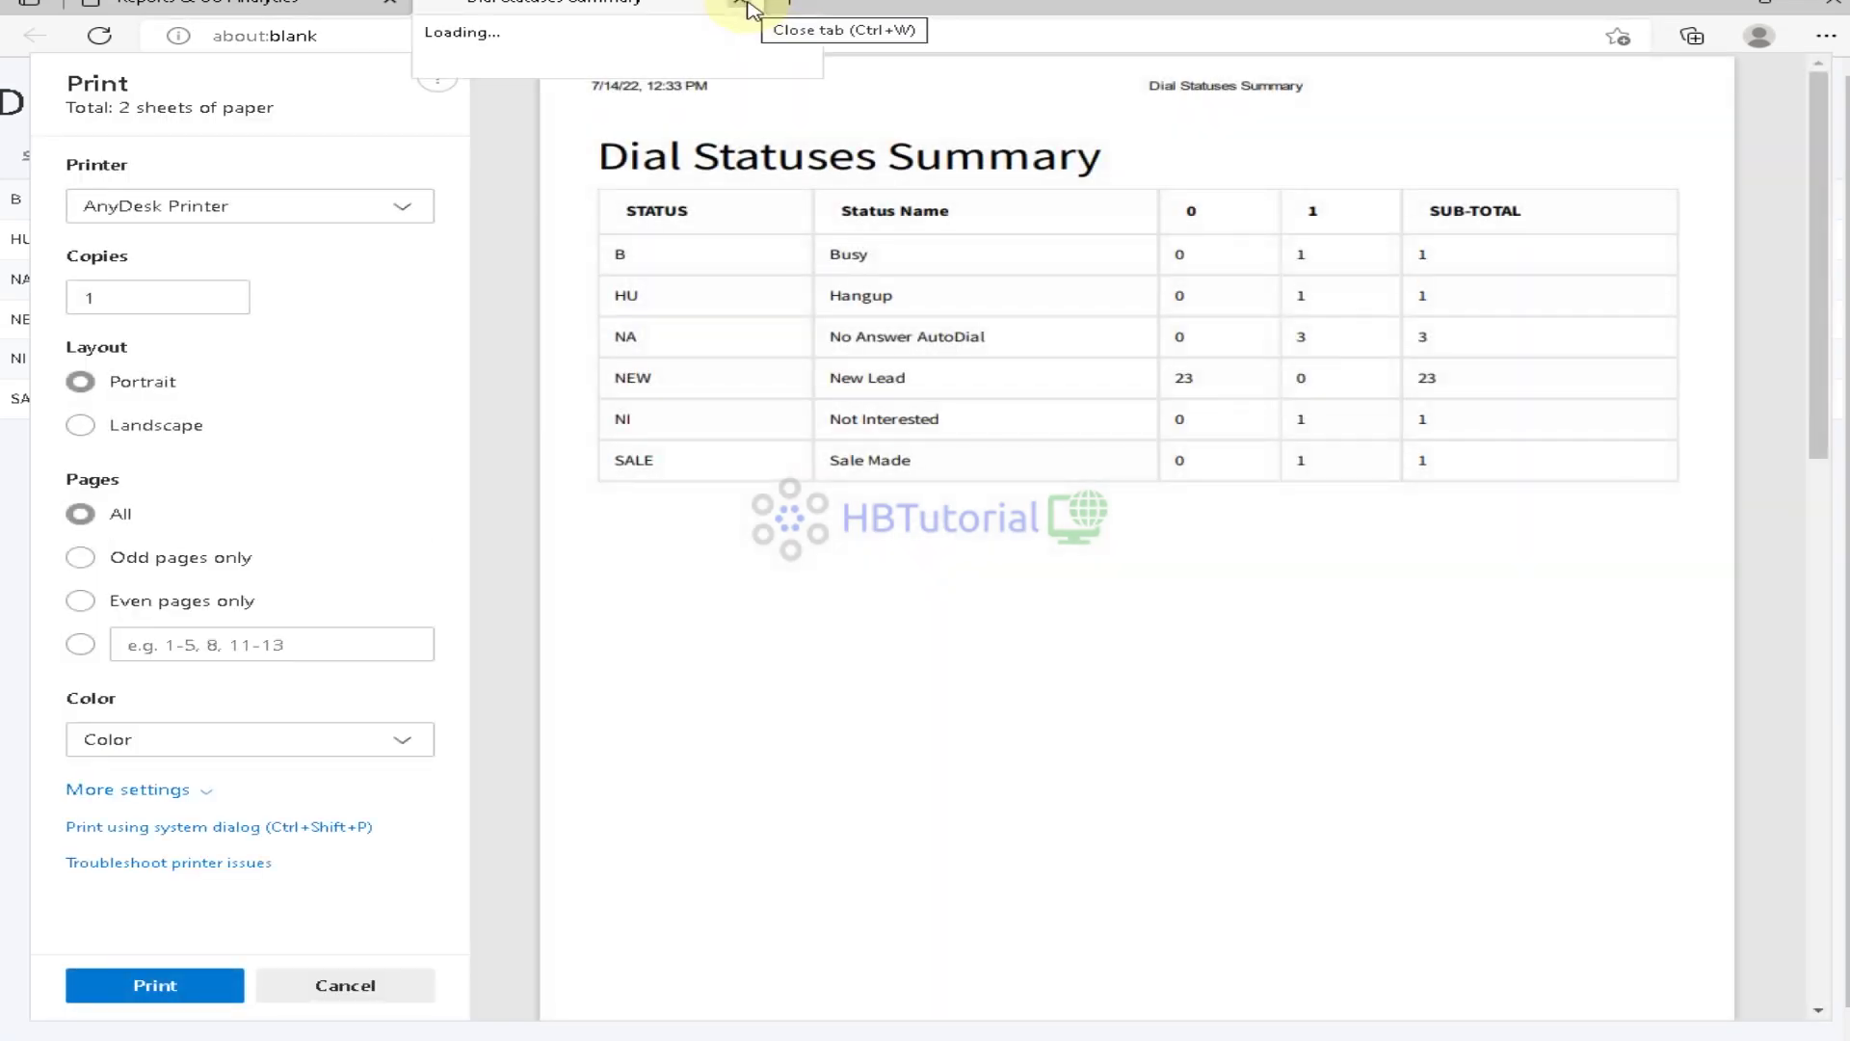
pyautogui.click(748, 8)
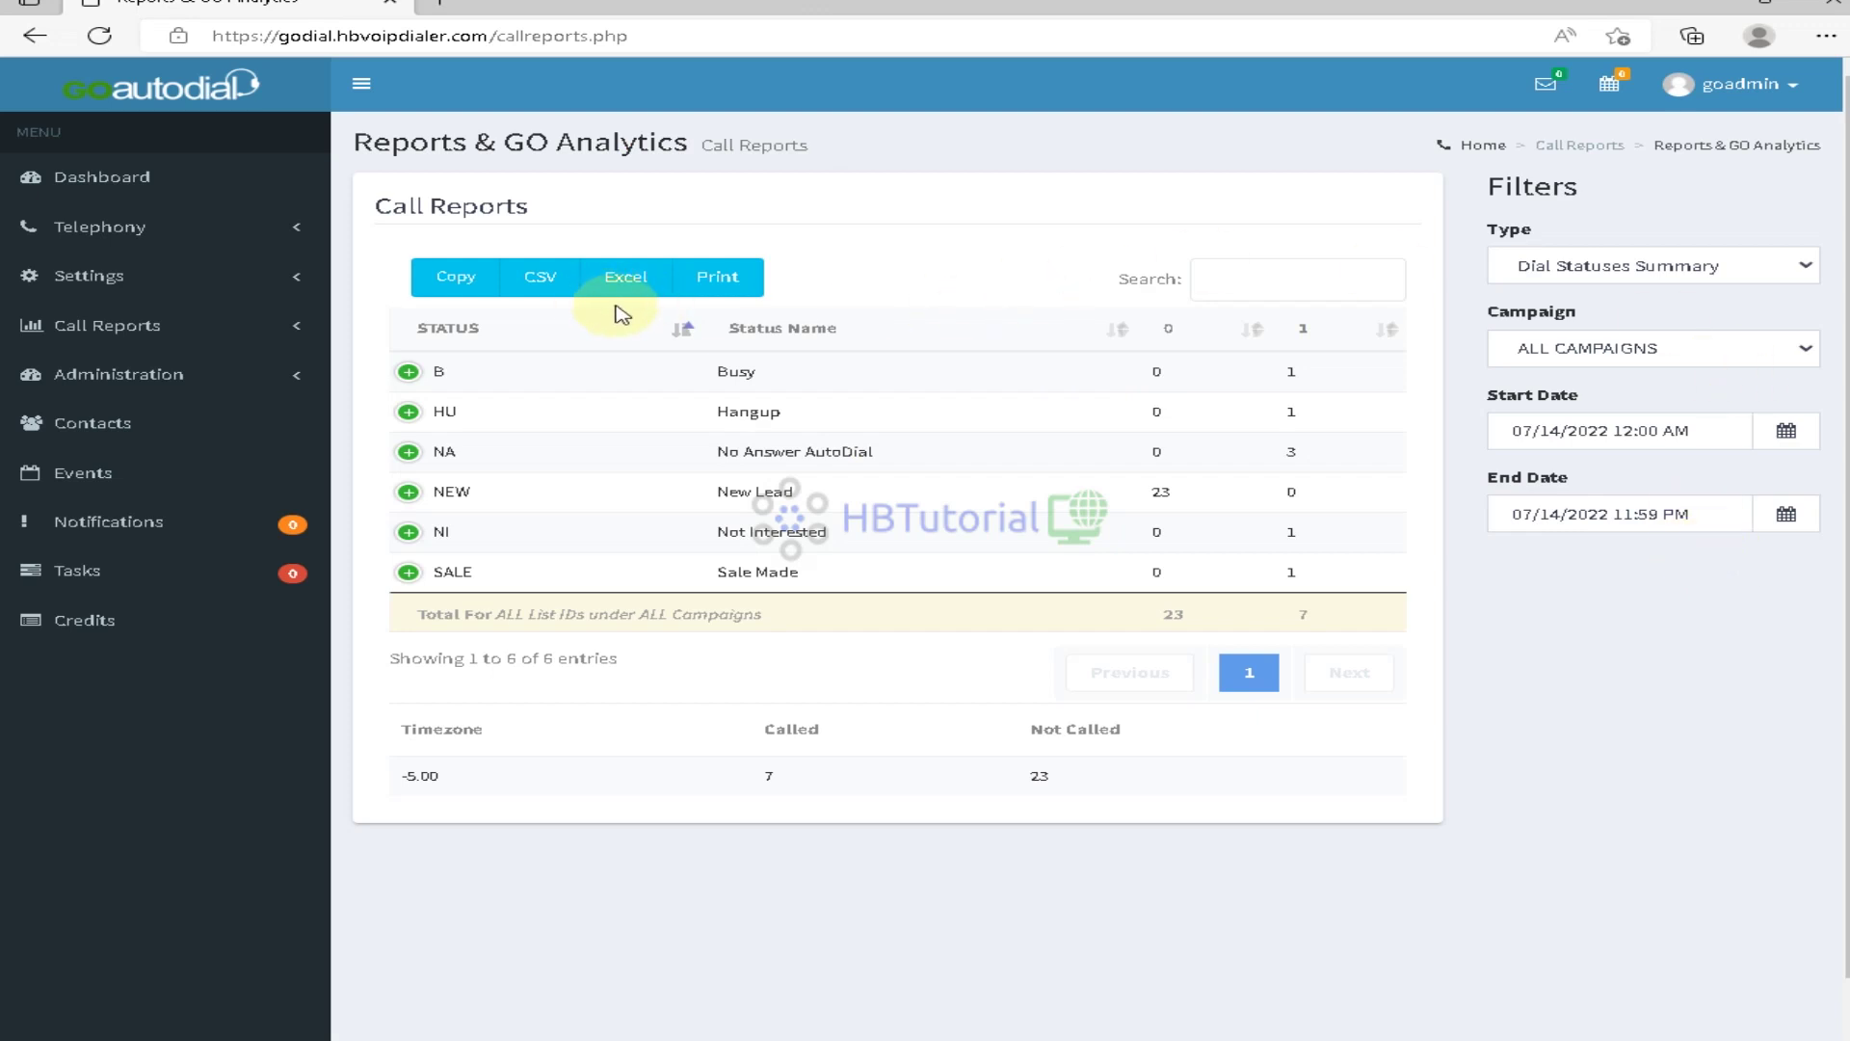
pyautogui.click(539, 277)
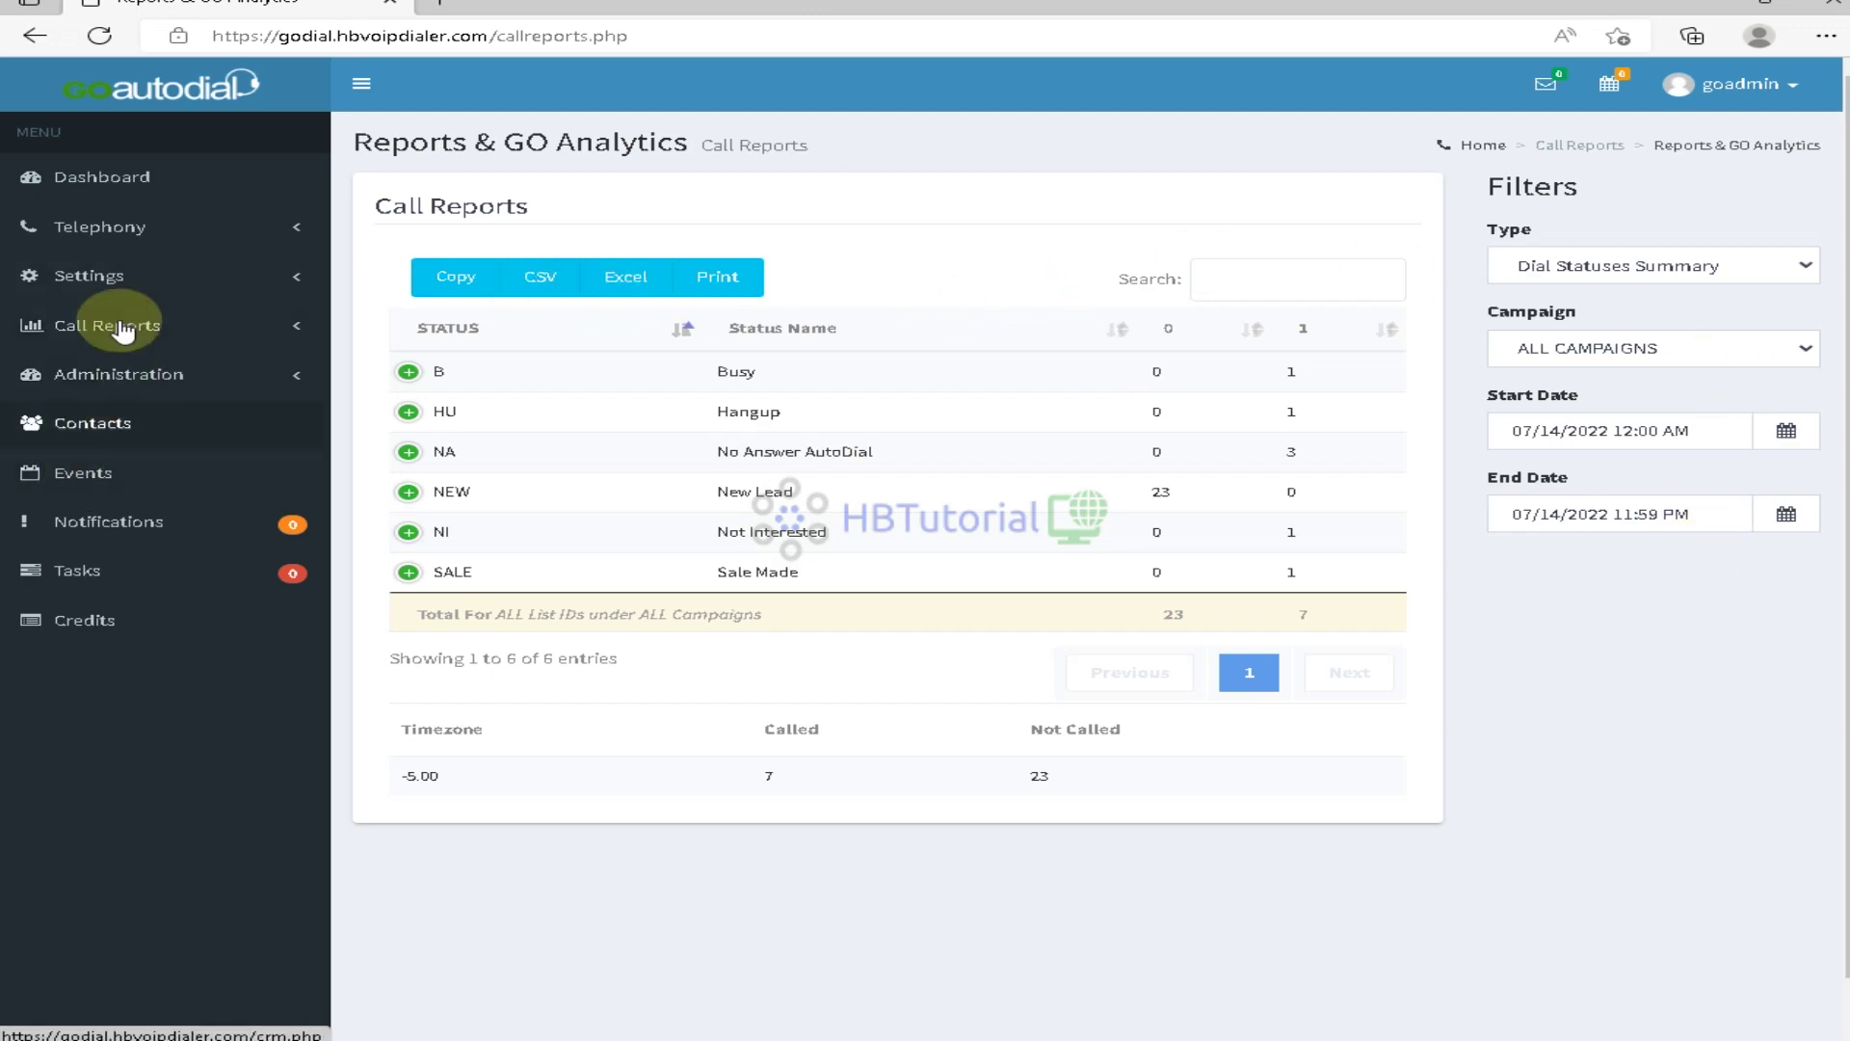
# Load godial.hbvoipdialer.com in Edge to reach the HBVoip Dialer sign-in page
pyautogui.click(102, 177)
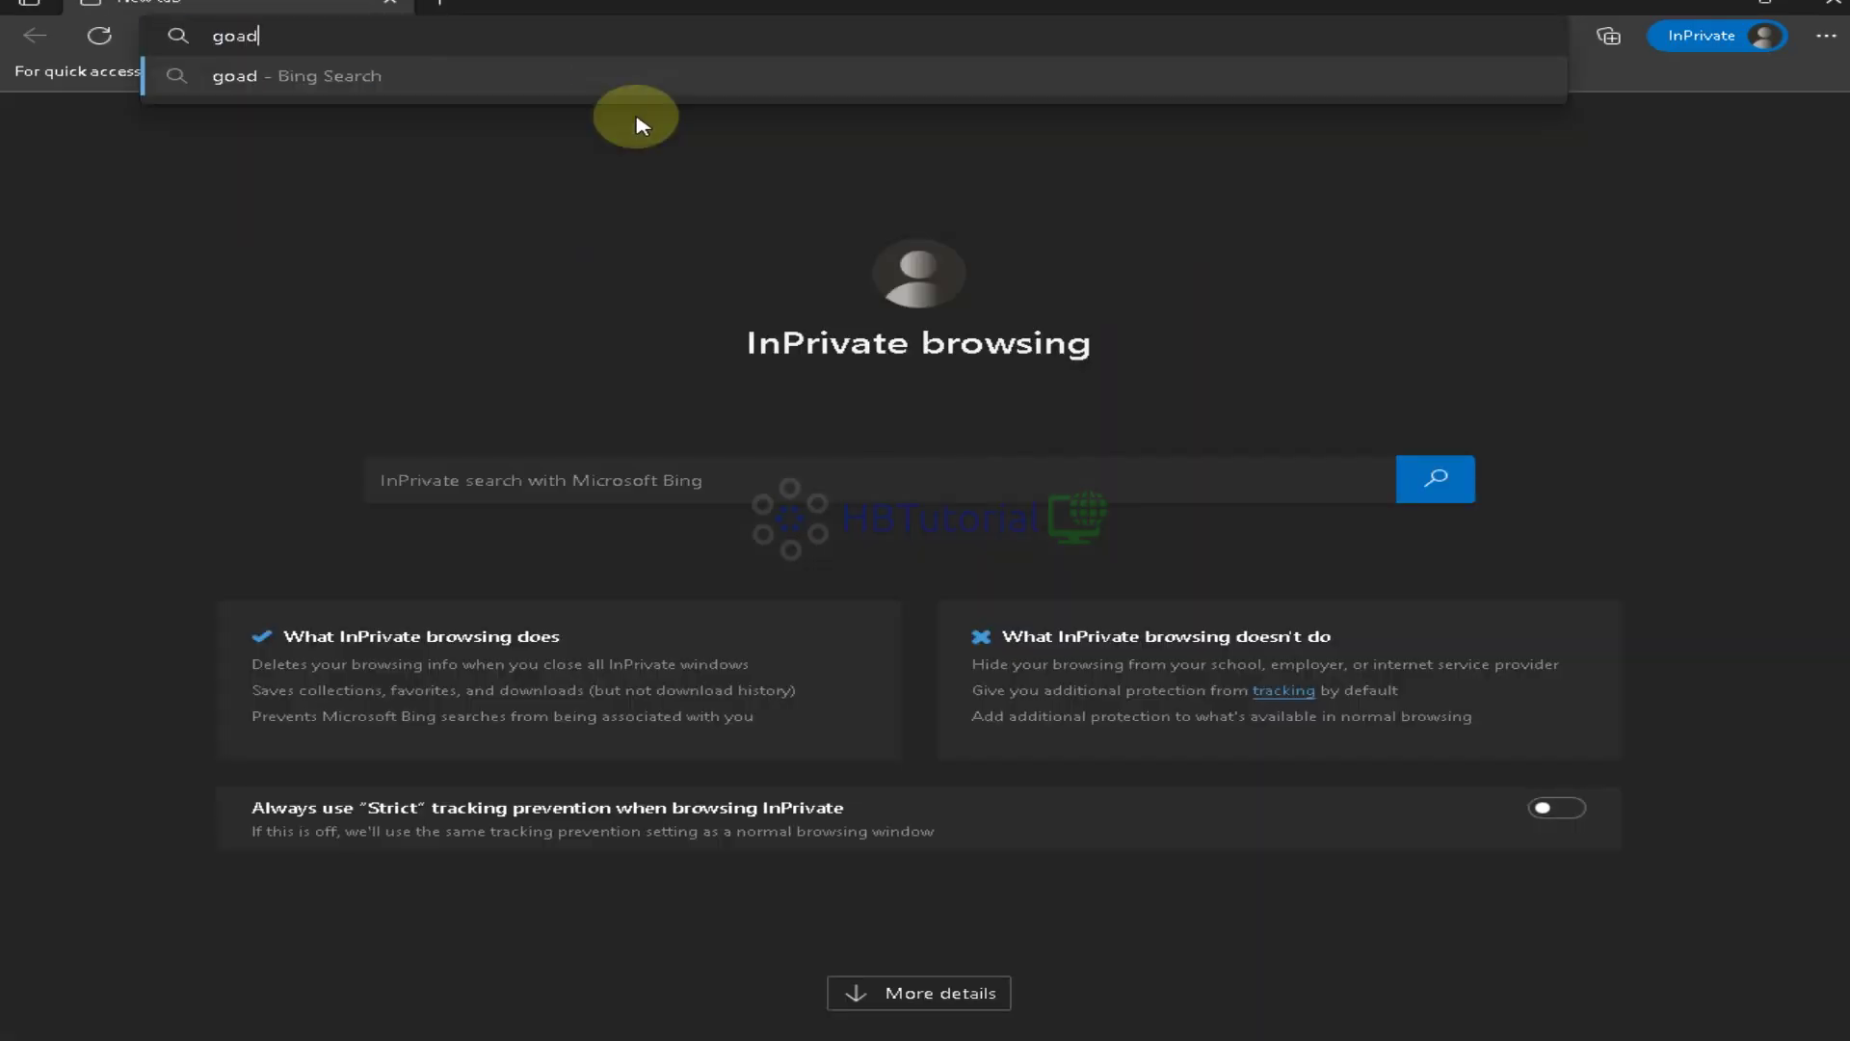
pyautogui.press('BackSpace')
pyautogui.press('BackSpace')
pyautogui.write('dial/')
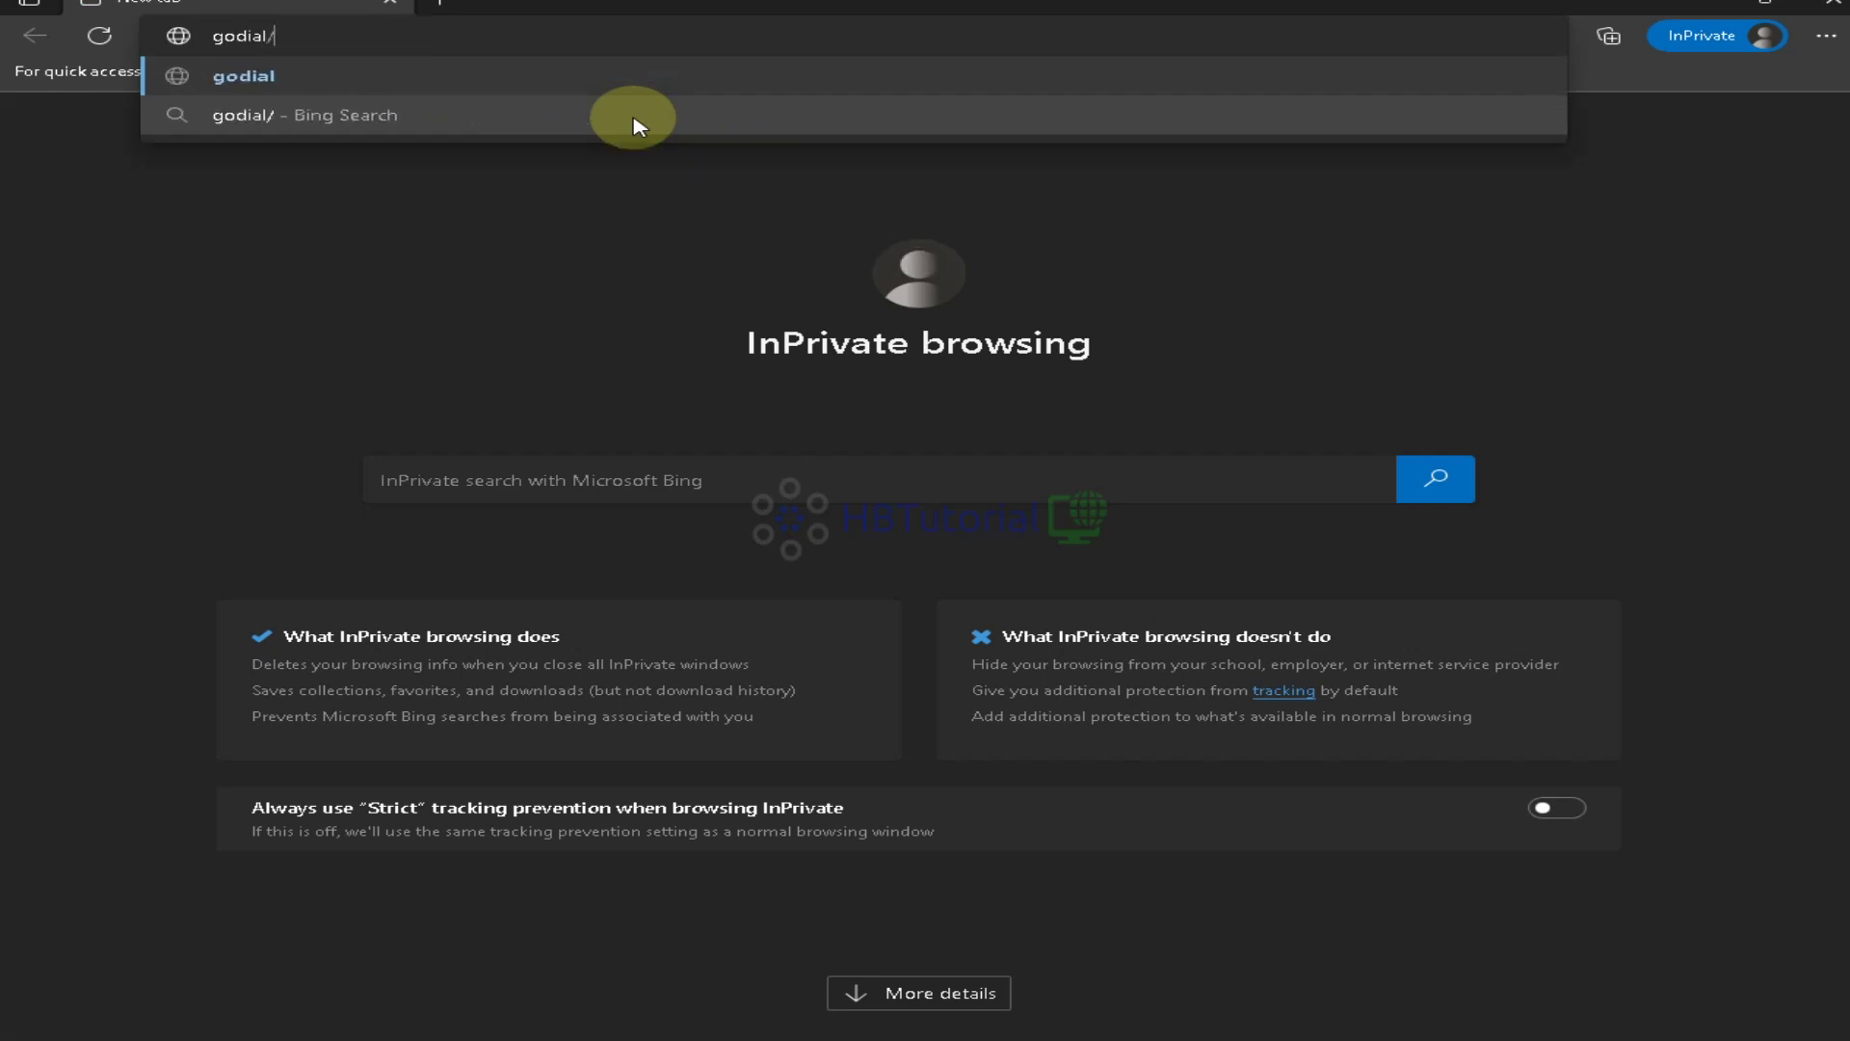
pyautogui.write('hbvoipdialer.com')
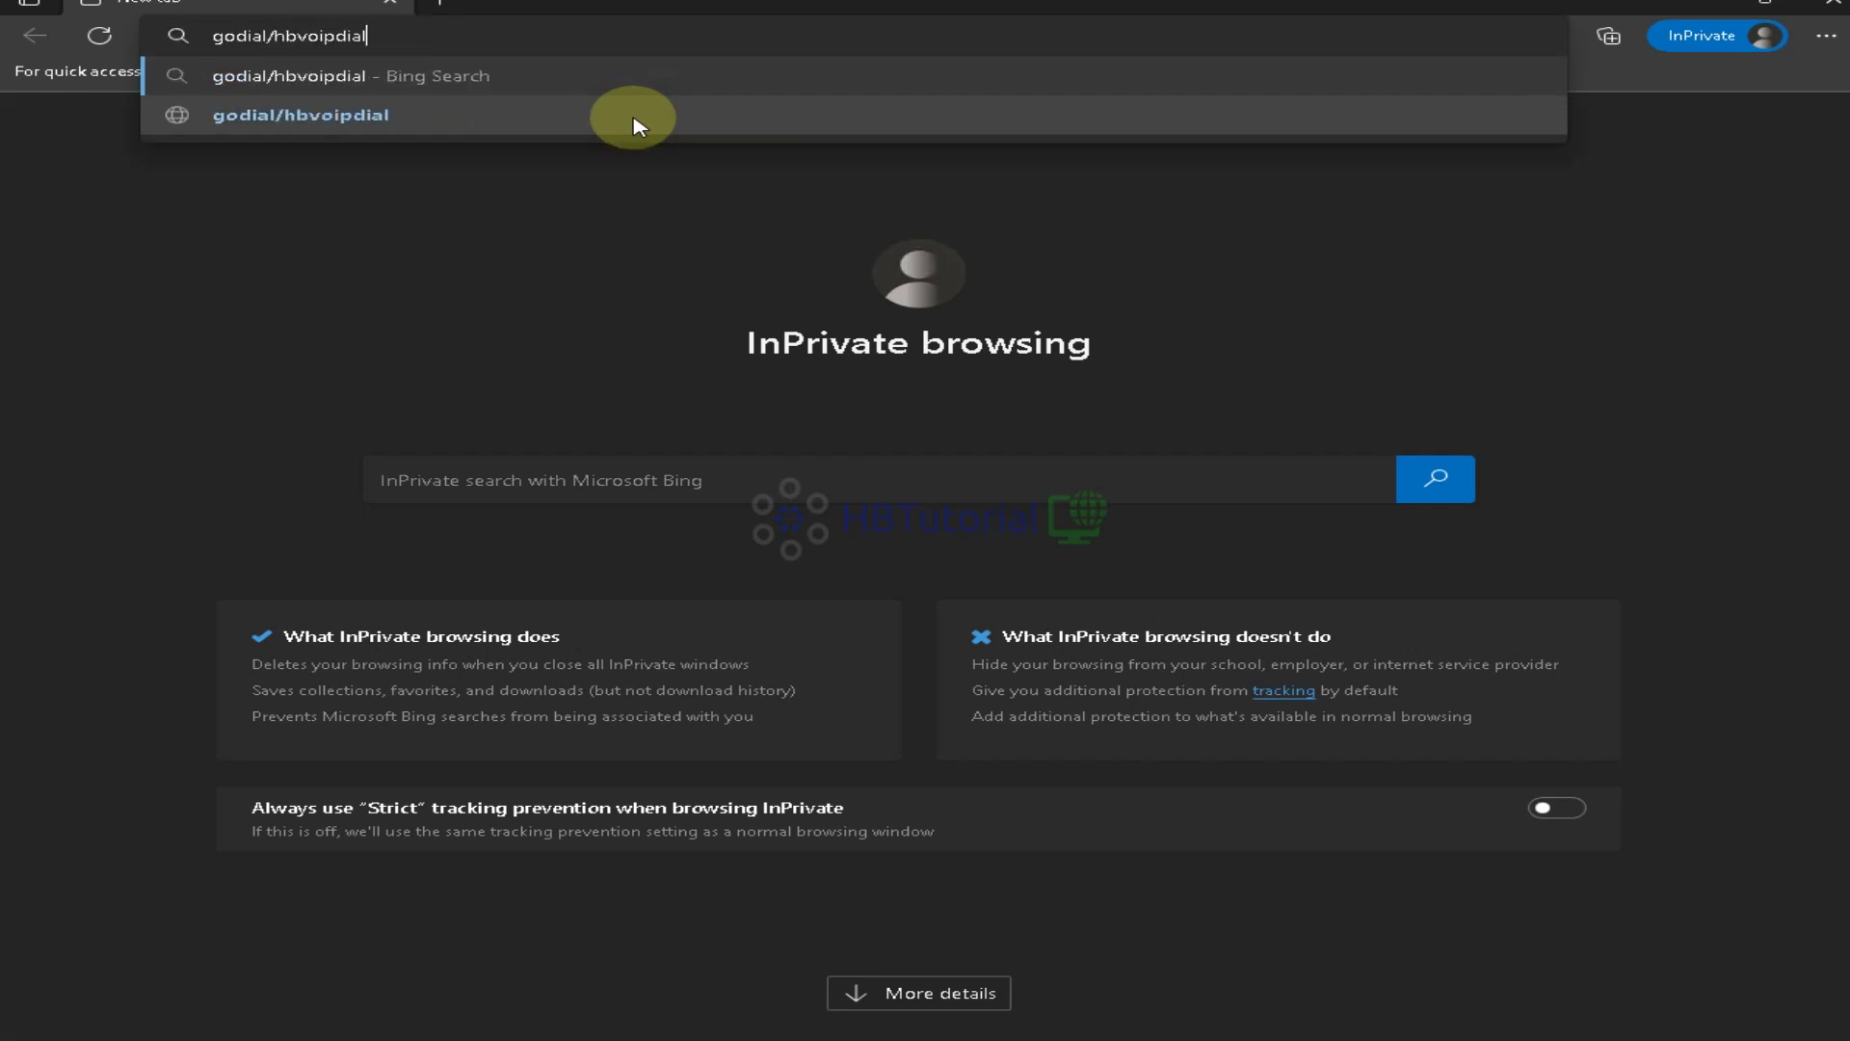
pyautogui.click(633, 125)
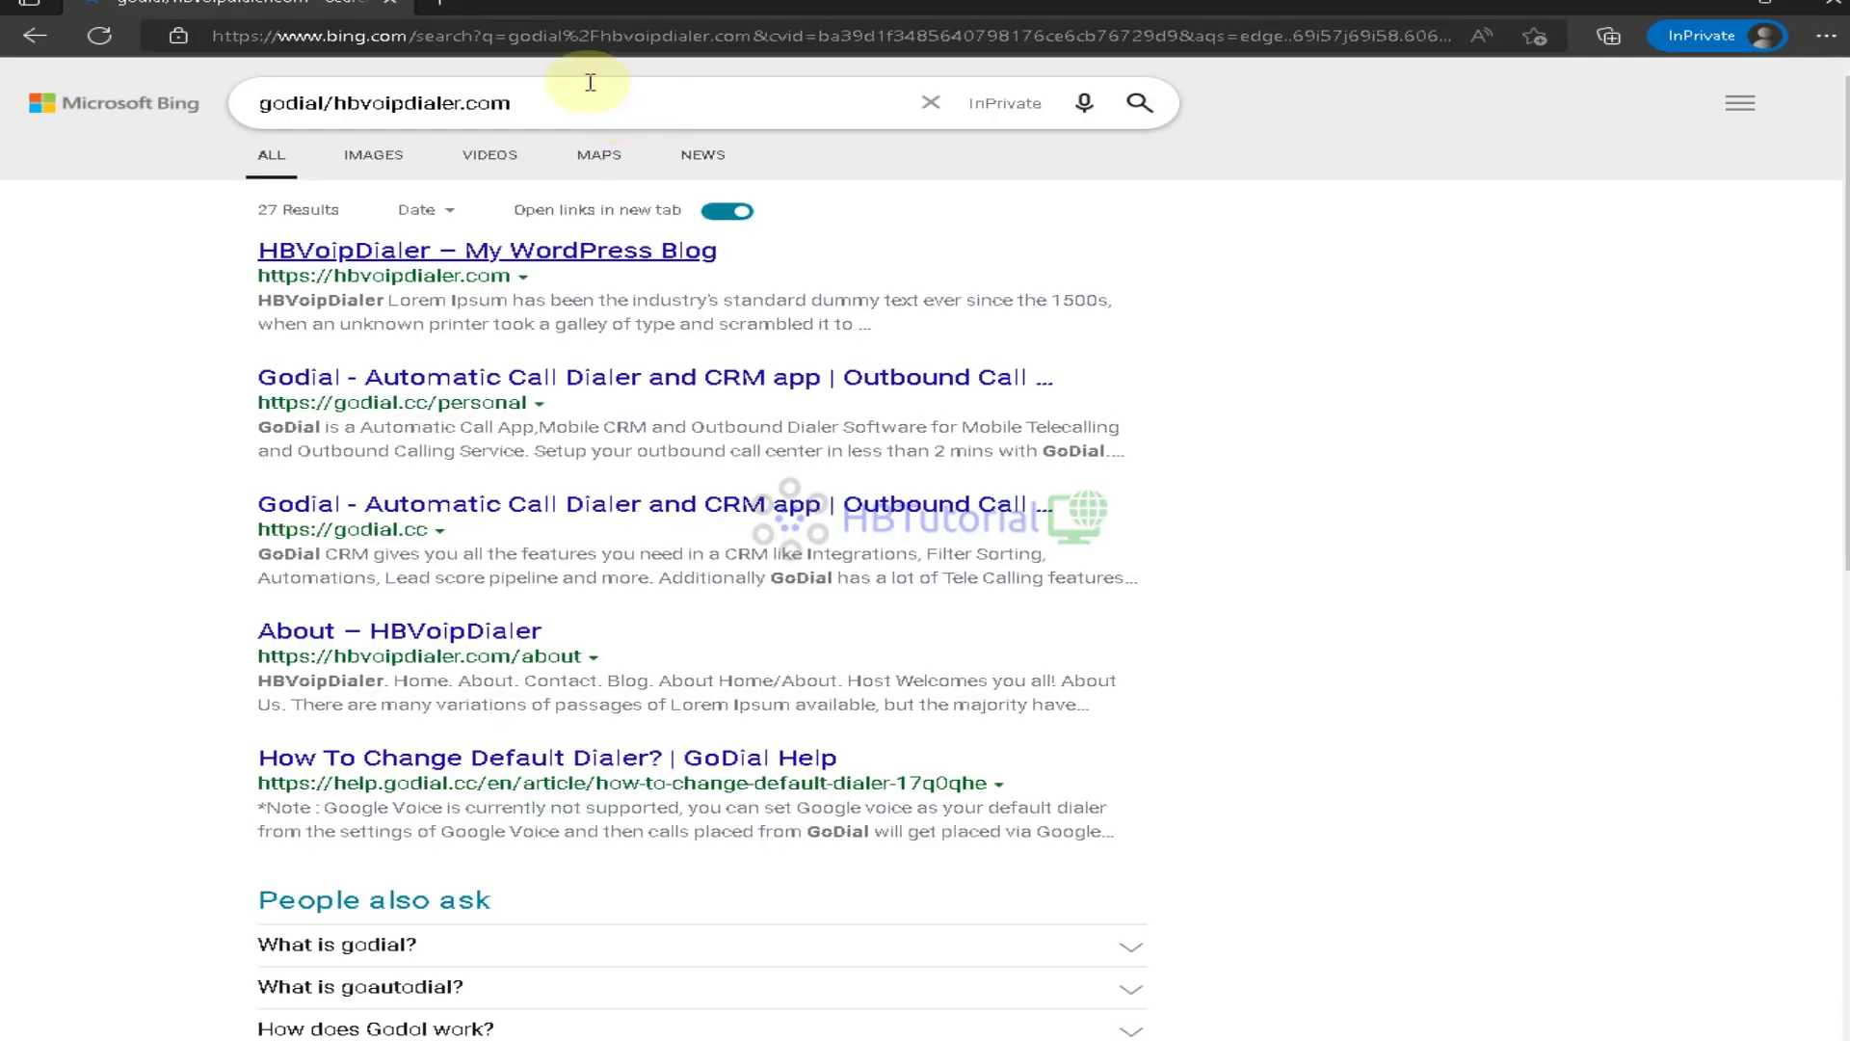
pyautogui.click(520, 35)
pyautogui.write('go')
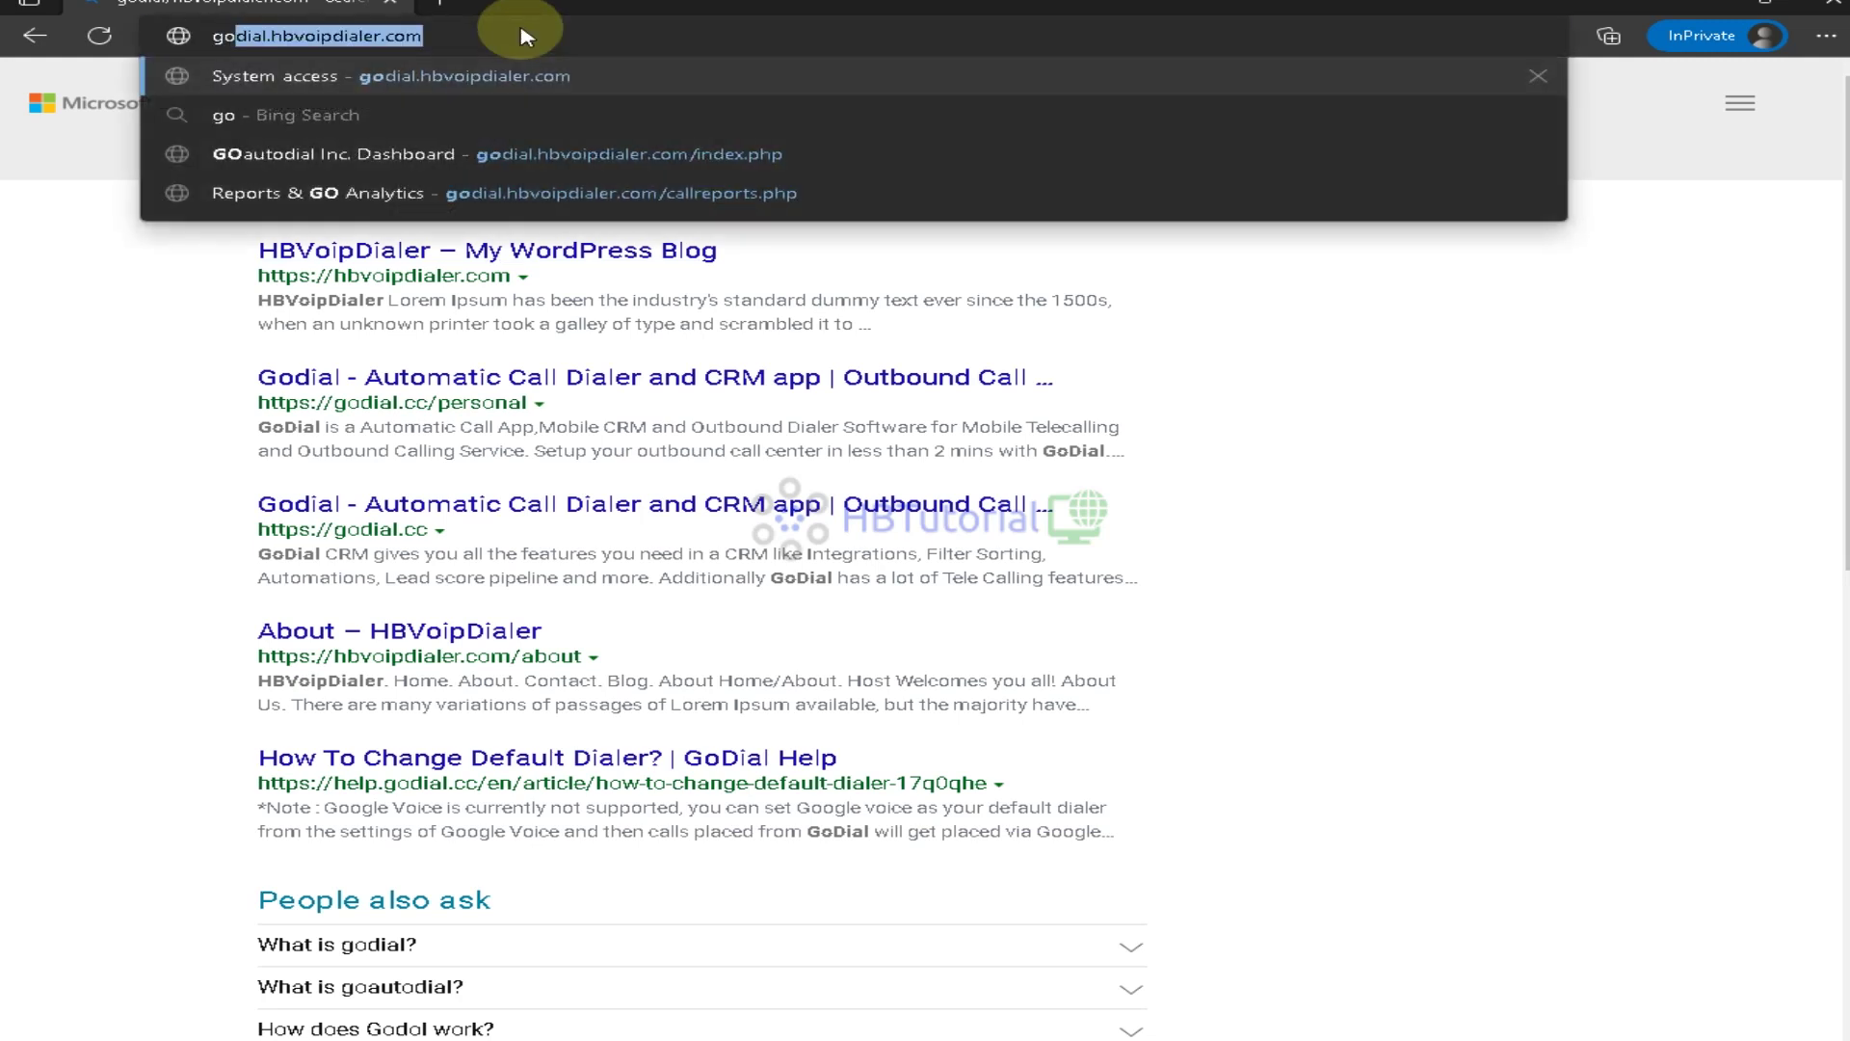
pyautogui.write('dial.hbvoipdialer.com')
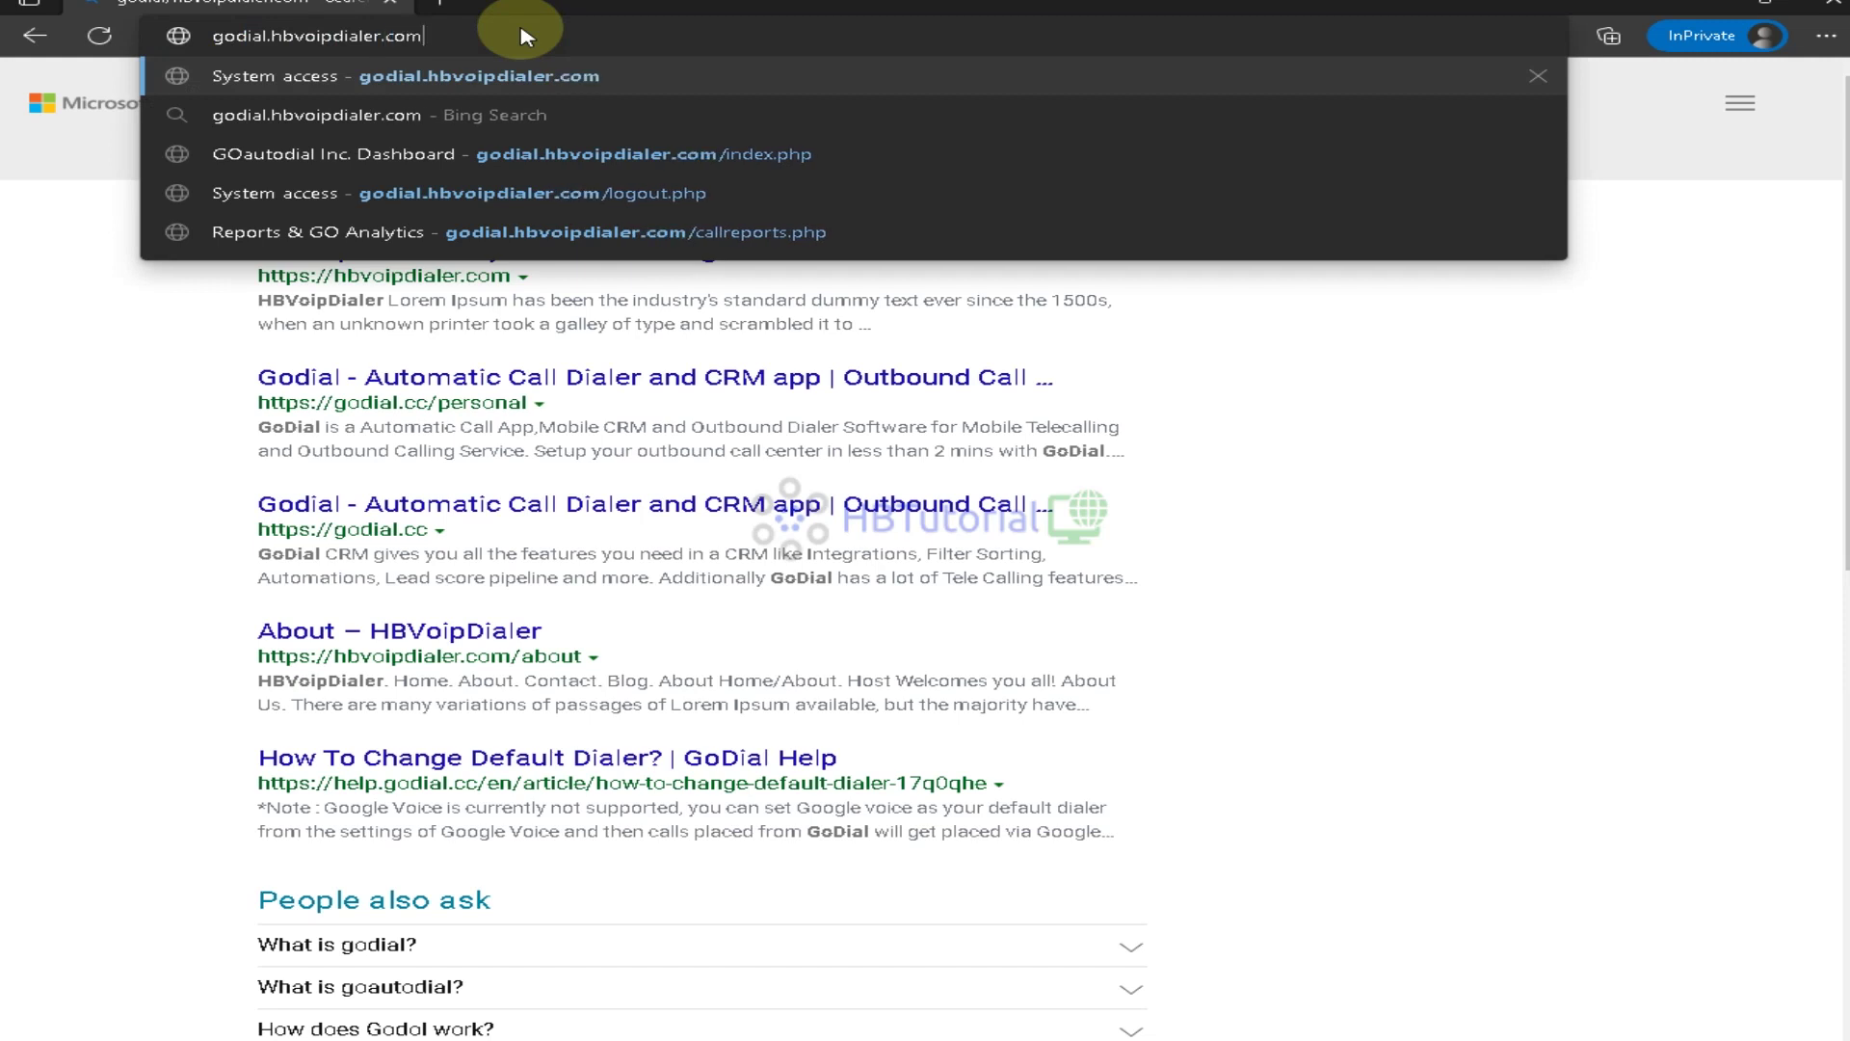
pyautogui.press('Return')
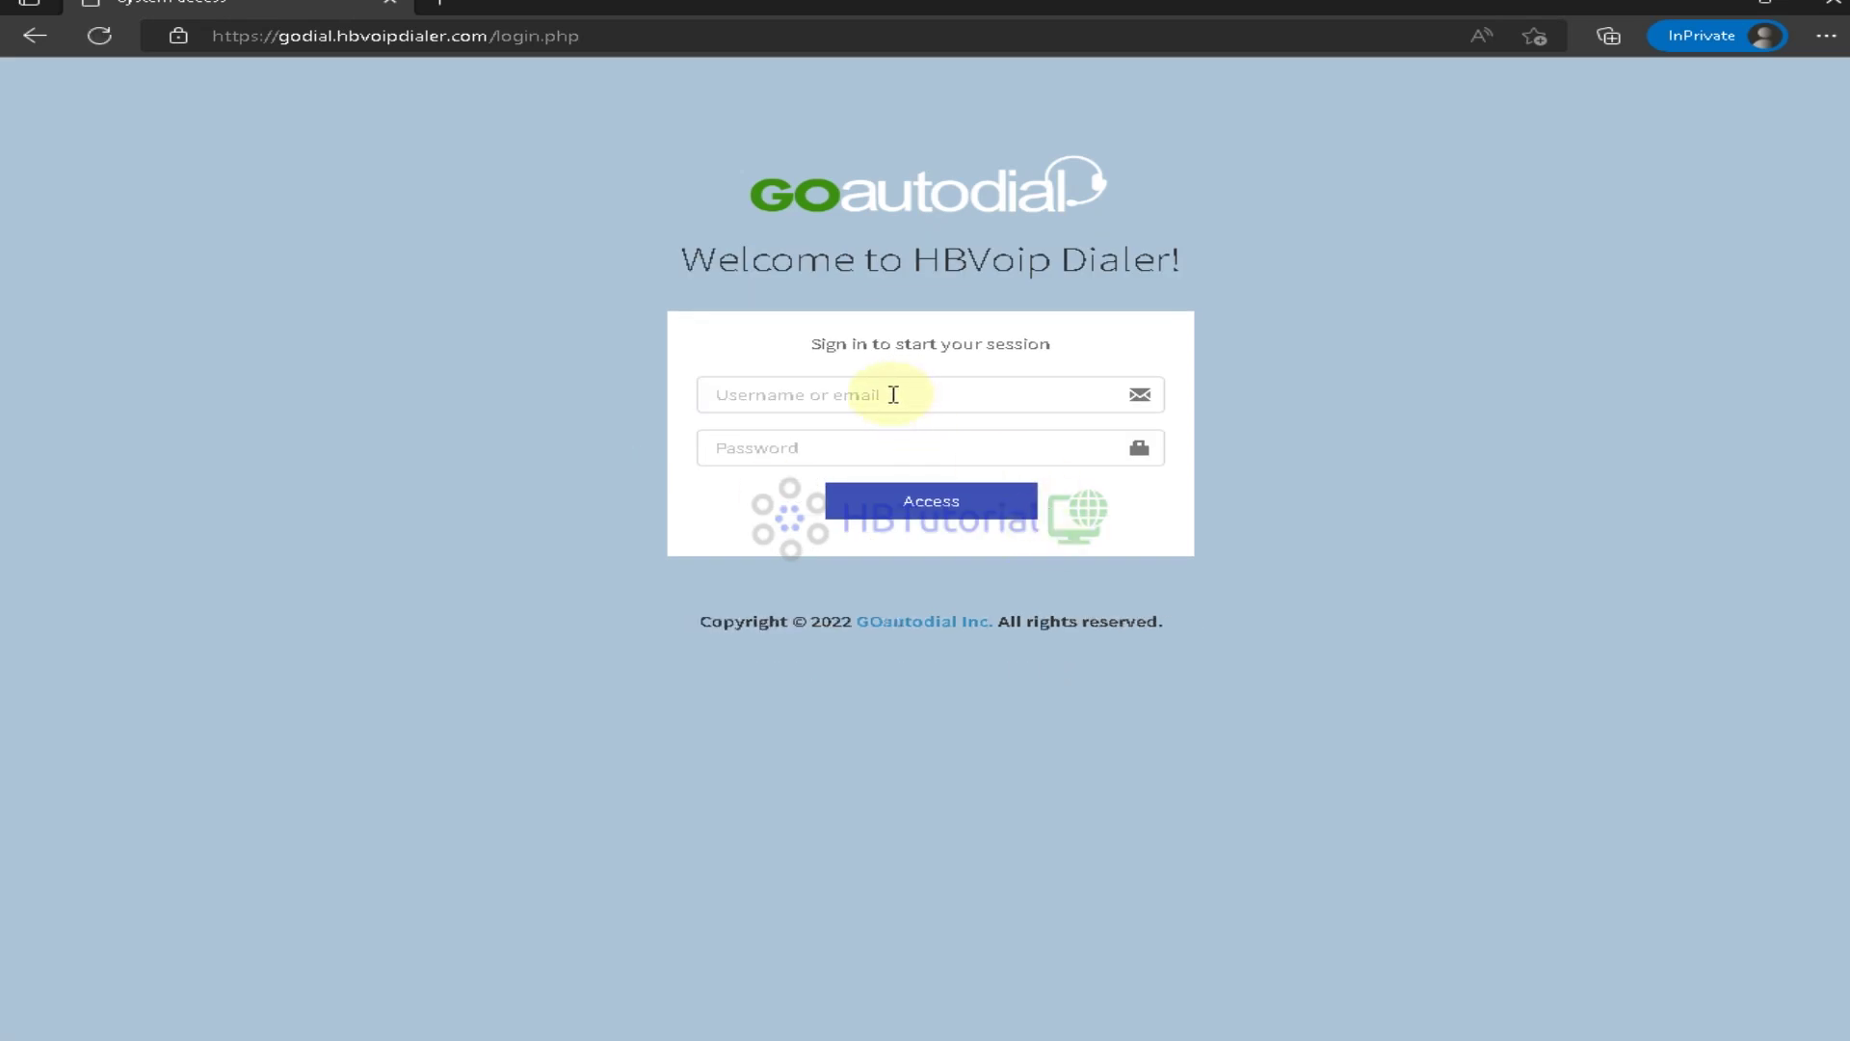
# Sign in to the agent interface as agent001 with the agent password
pyautogui.click(893, 394)
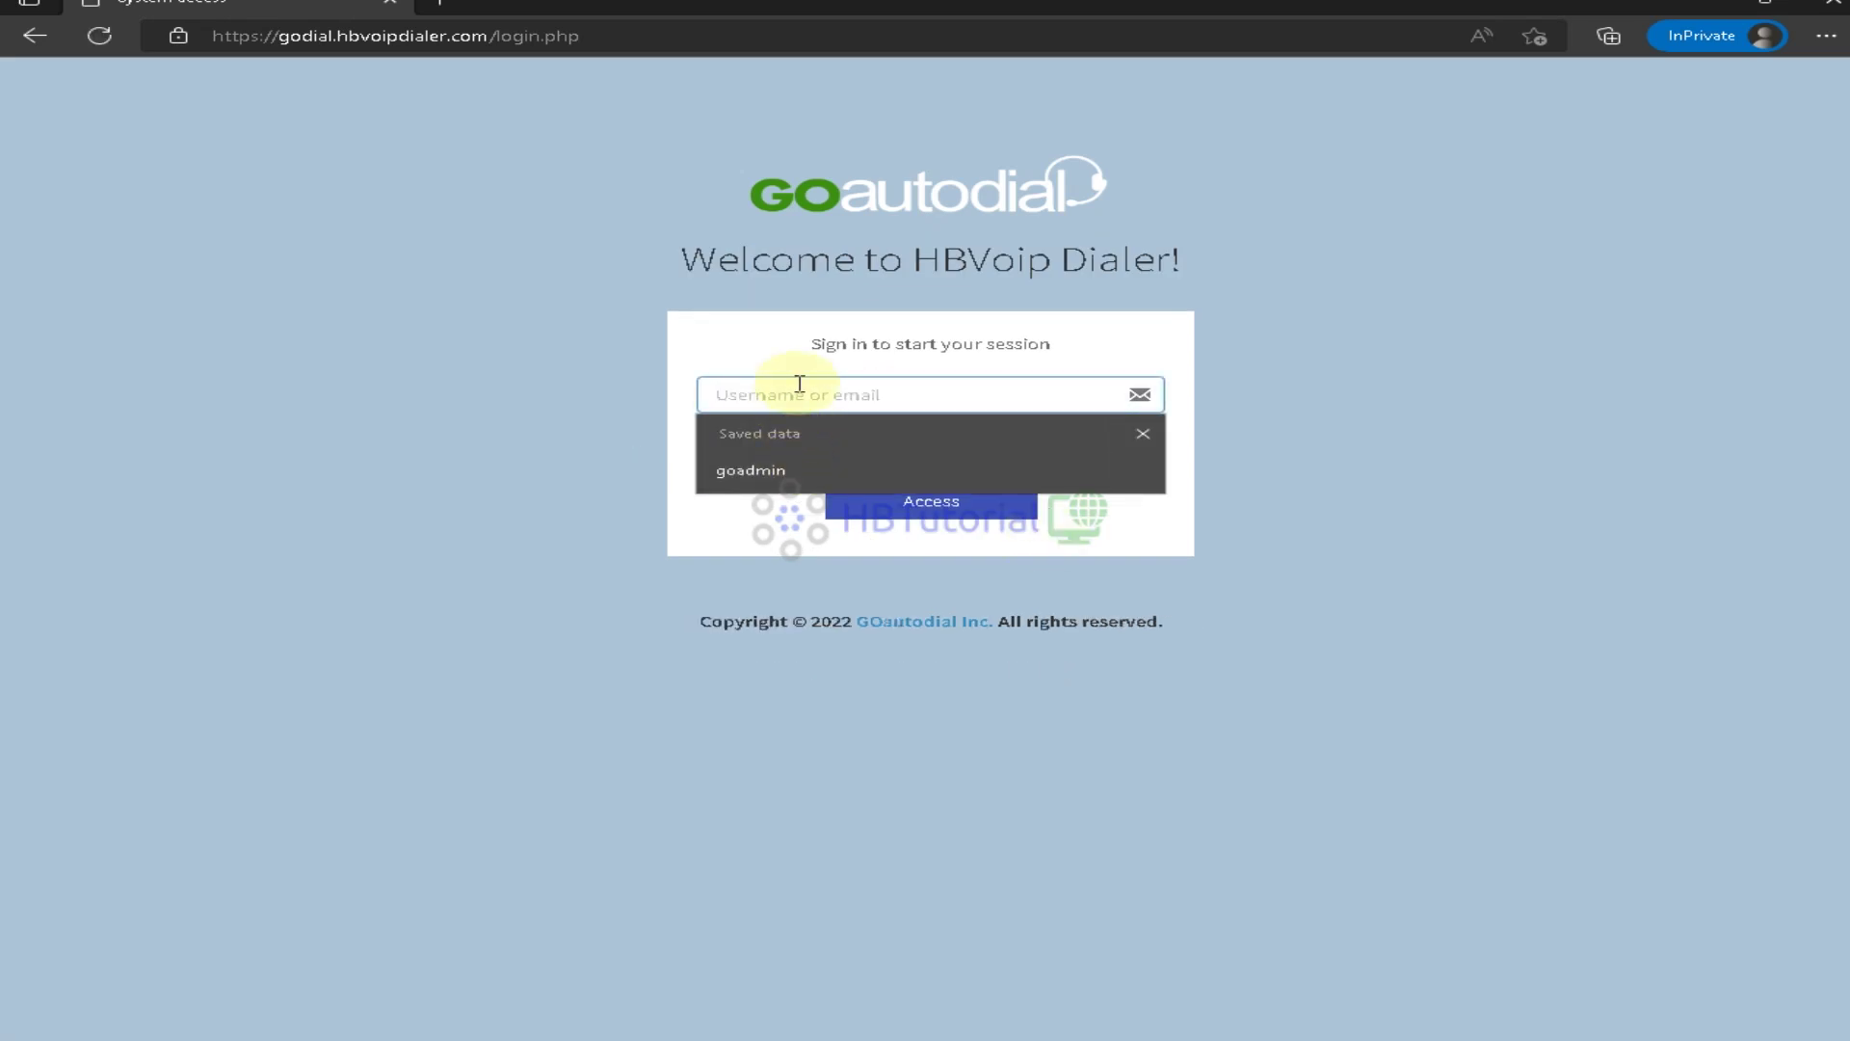
pyautogui.write('agent001')
pyautogui.press('Tab')
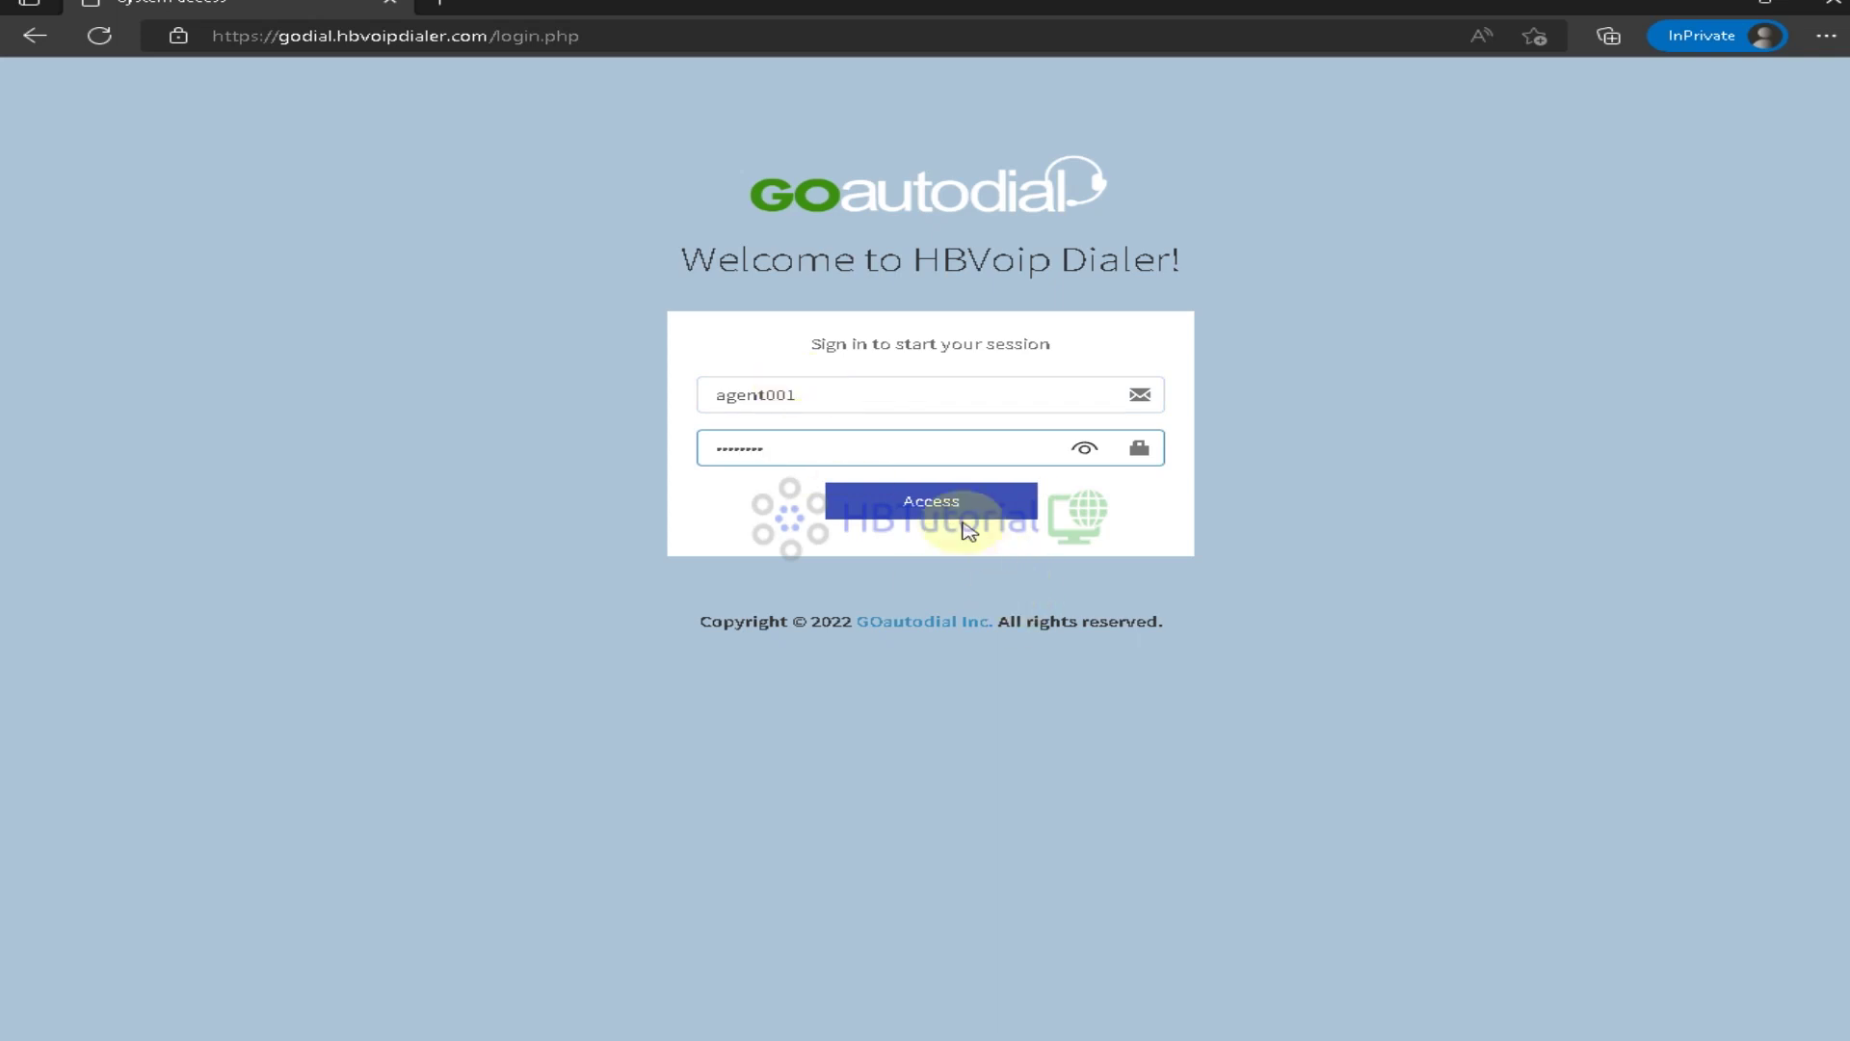
pyautogui.click(934, 501)
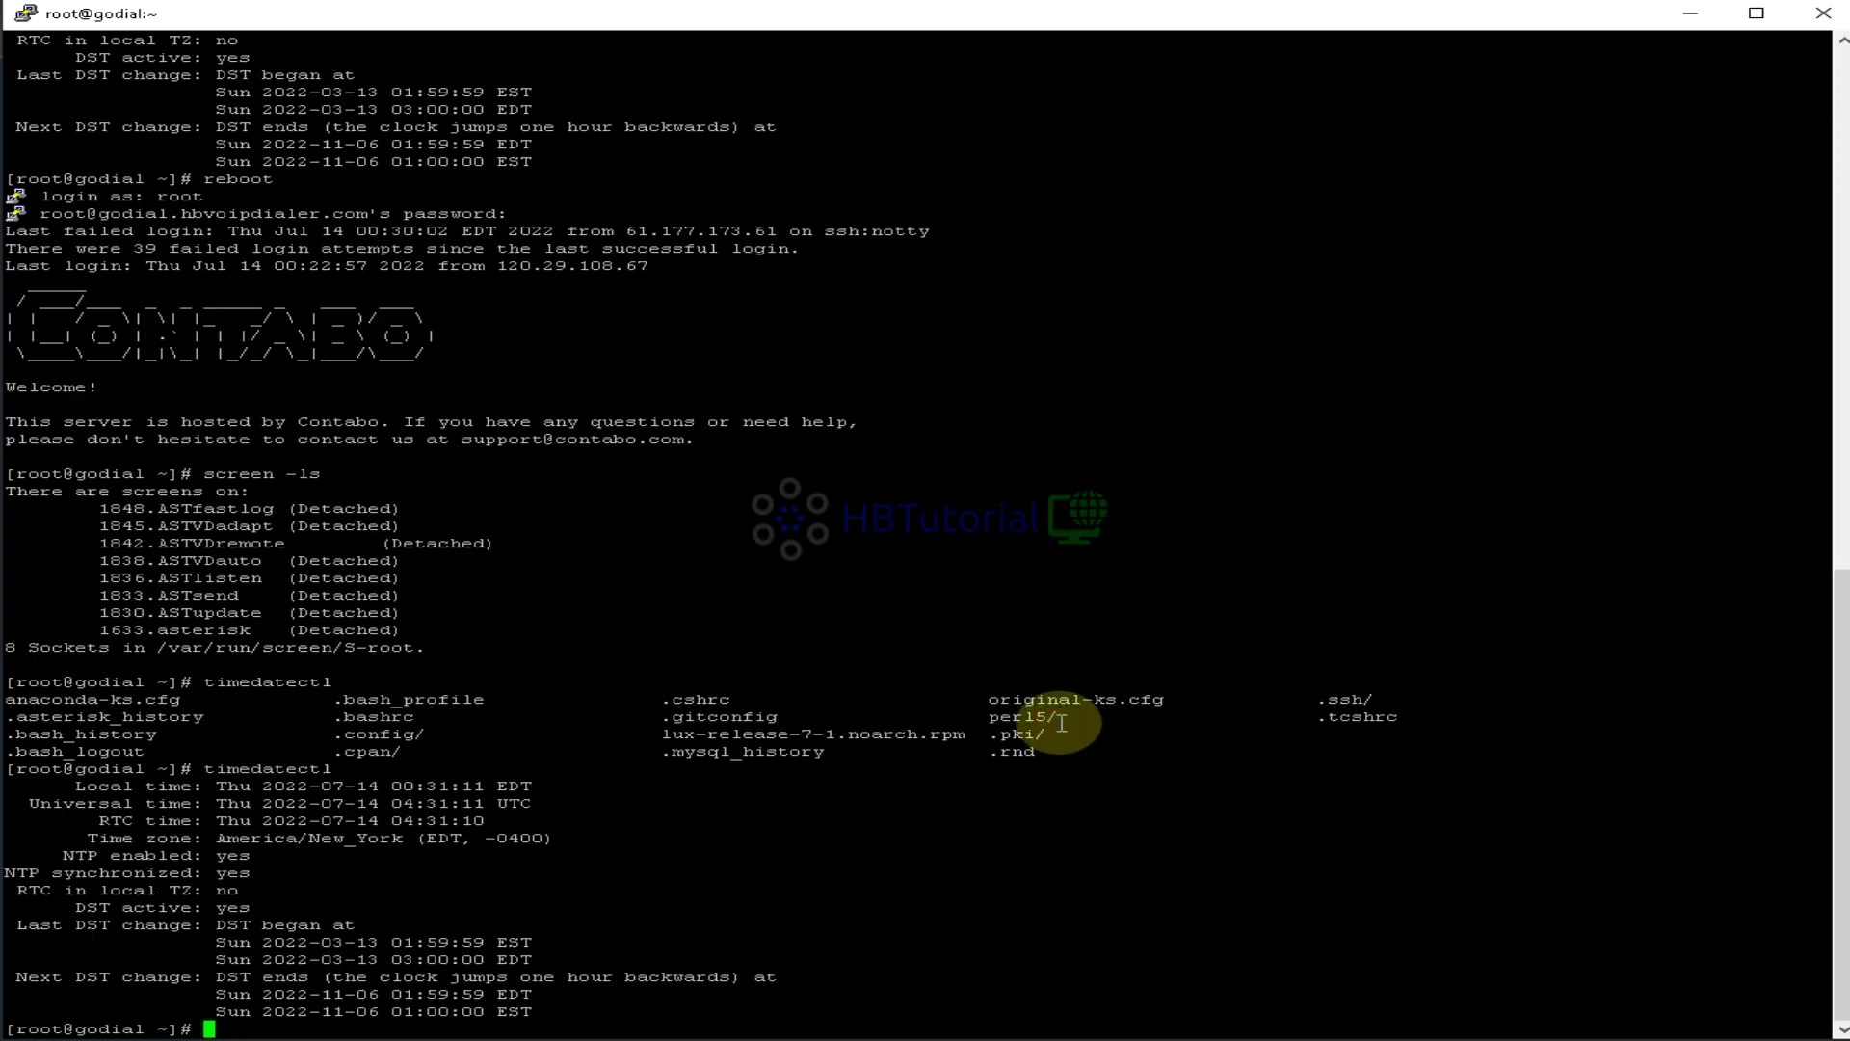
# Attach the PuTTY shell to the Asterisk console with a verbose asterisk -rvvvv command
pyautogui.write('-tb')
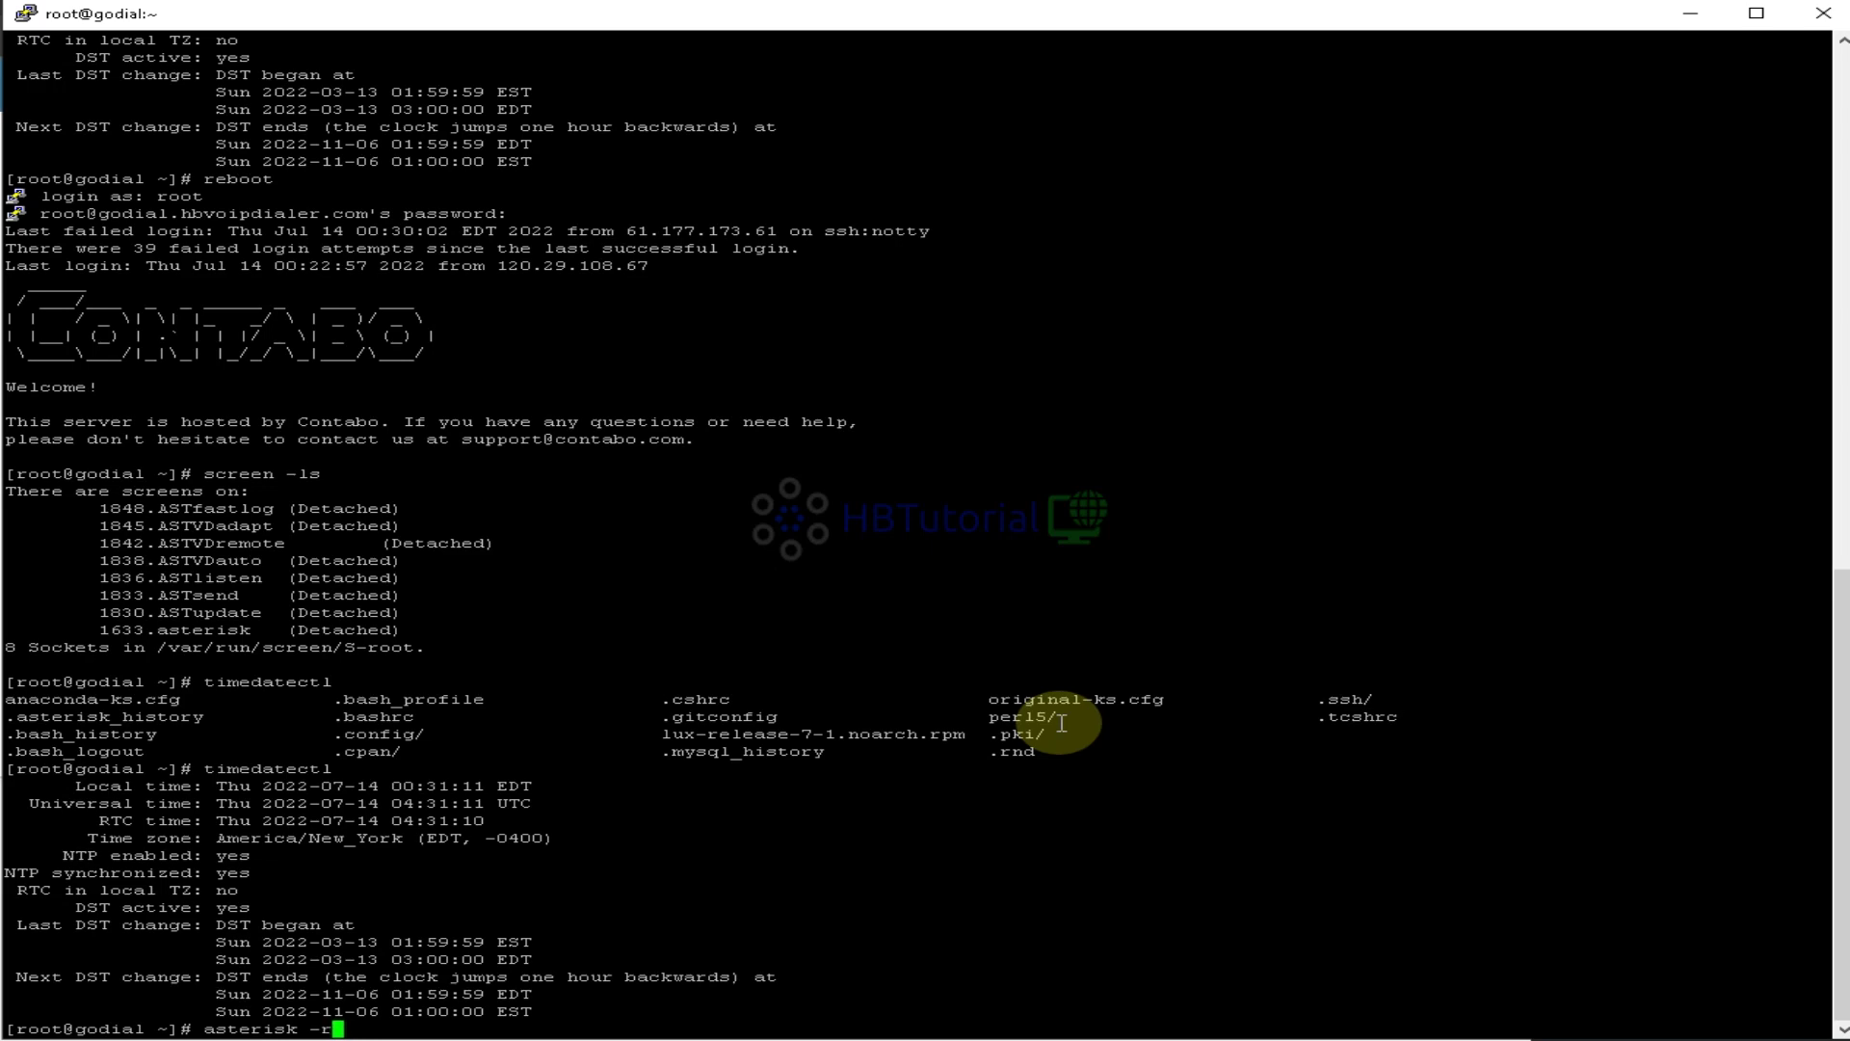
pyautogui.write('vvvvvvvvvvvvvvvvv')
pyautogui.press('Return')
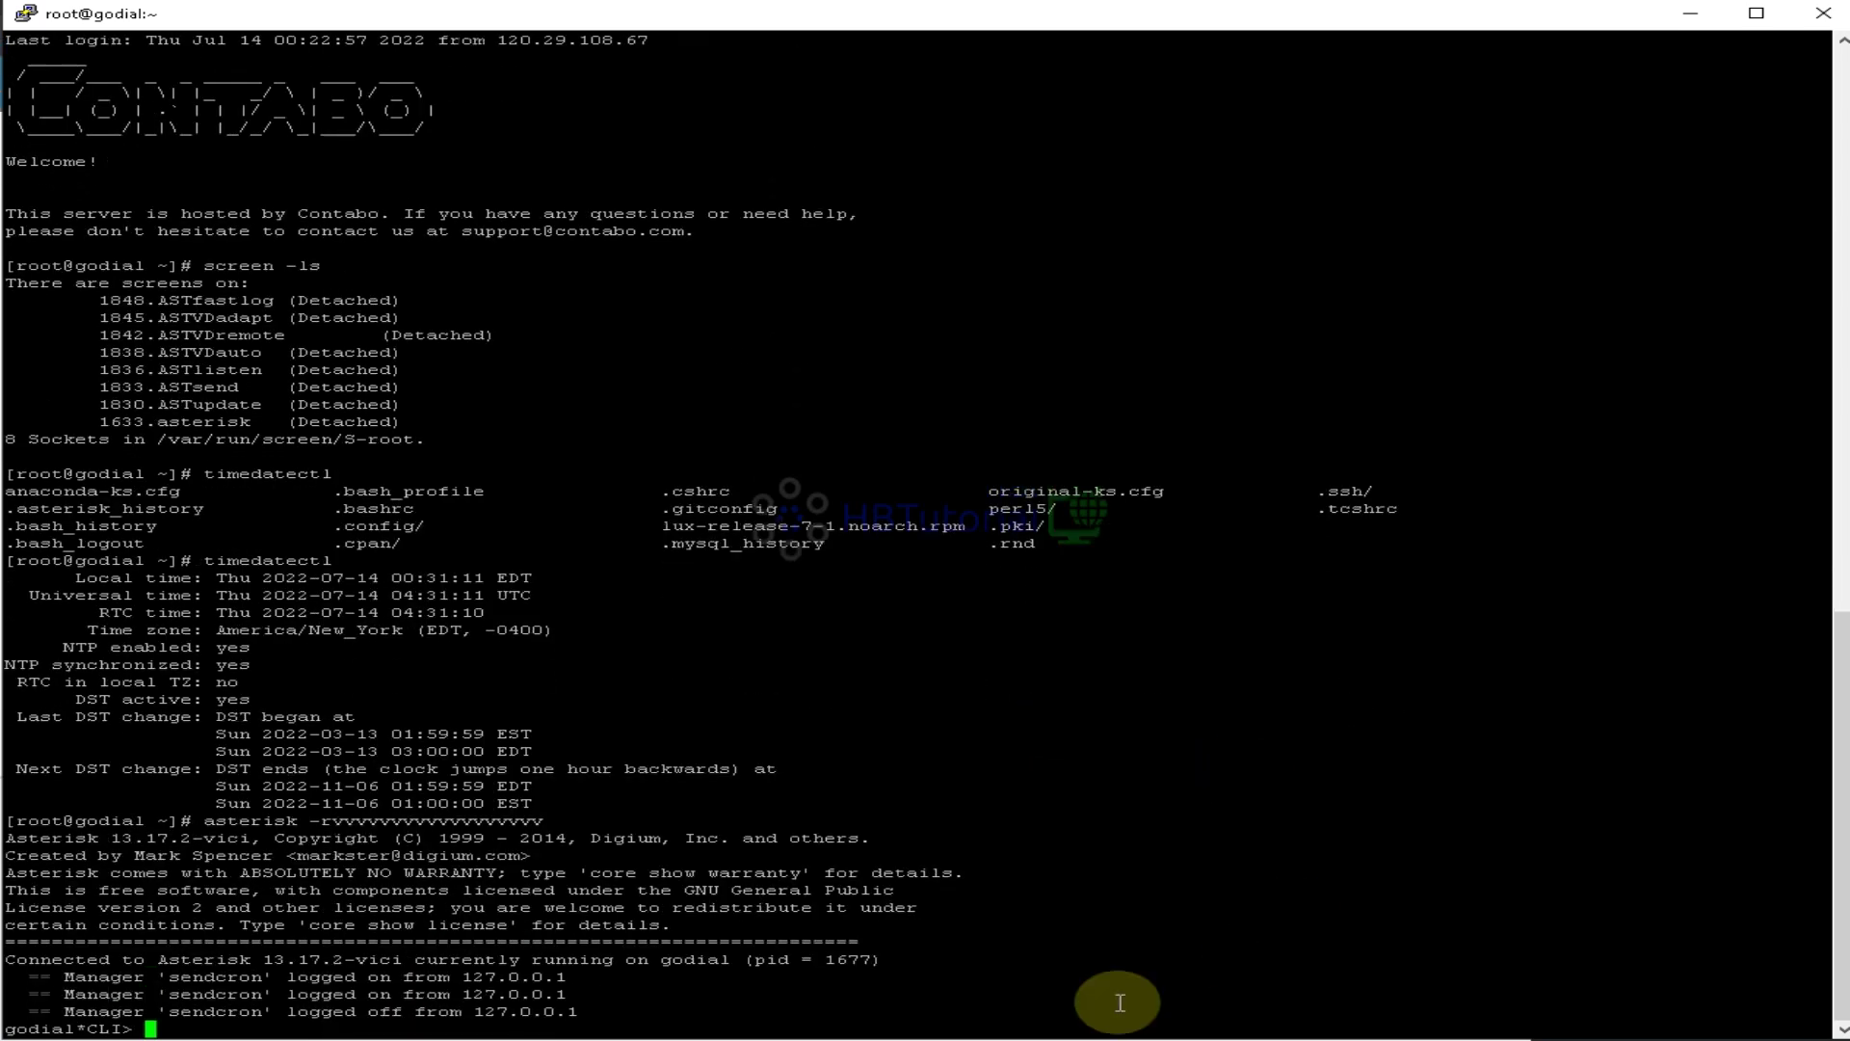
# Allow microphone access and log the agent into MainCampaign with all inbound groups selected
pyautogui.click(432, 954)
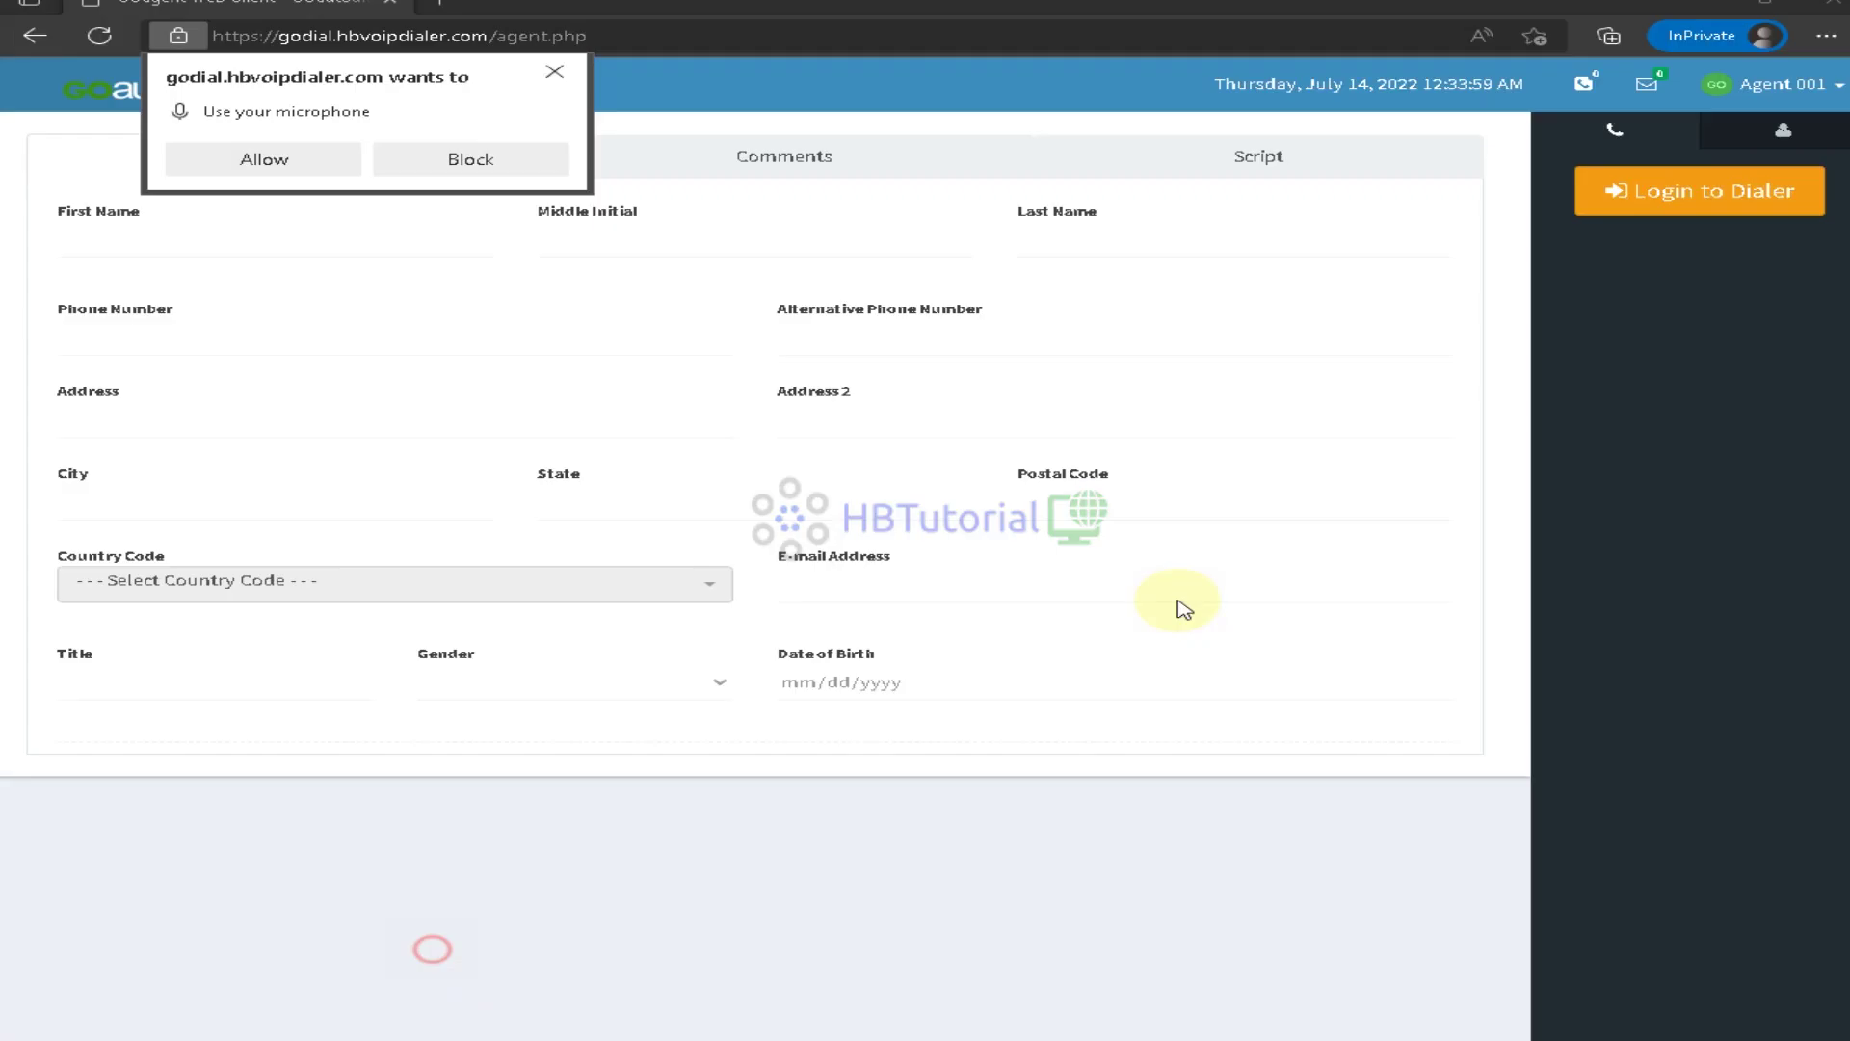
pyautogui.click(307, 161)
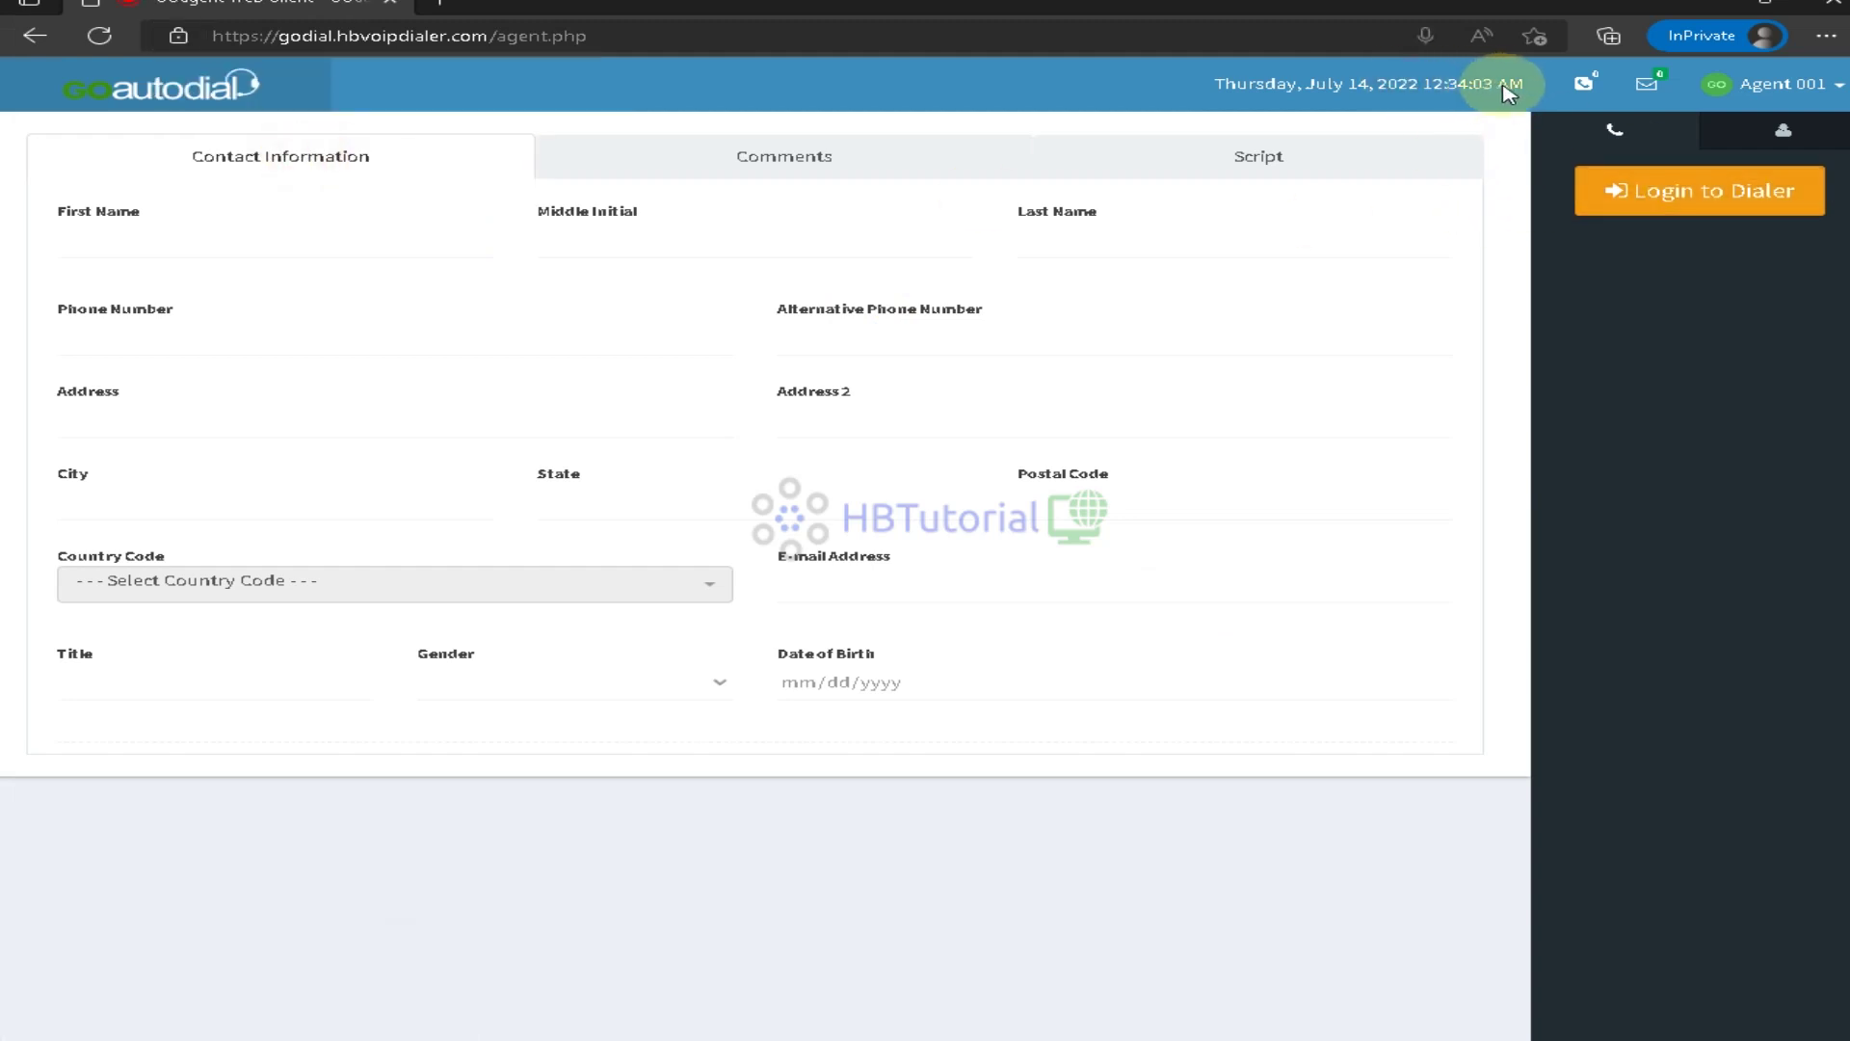
pyautogui.click(1659, 183)
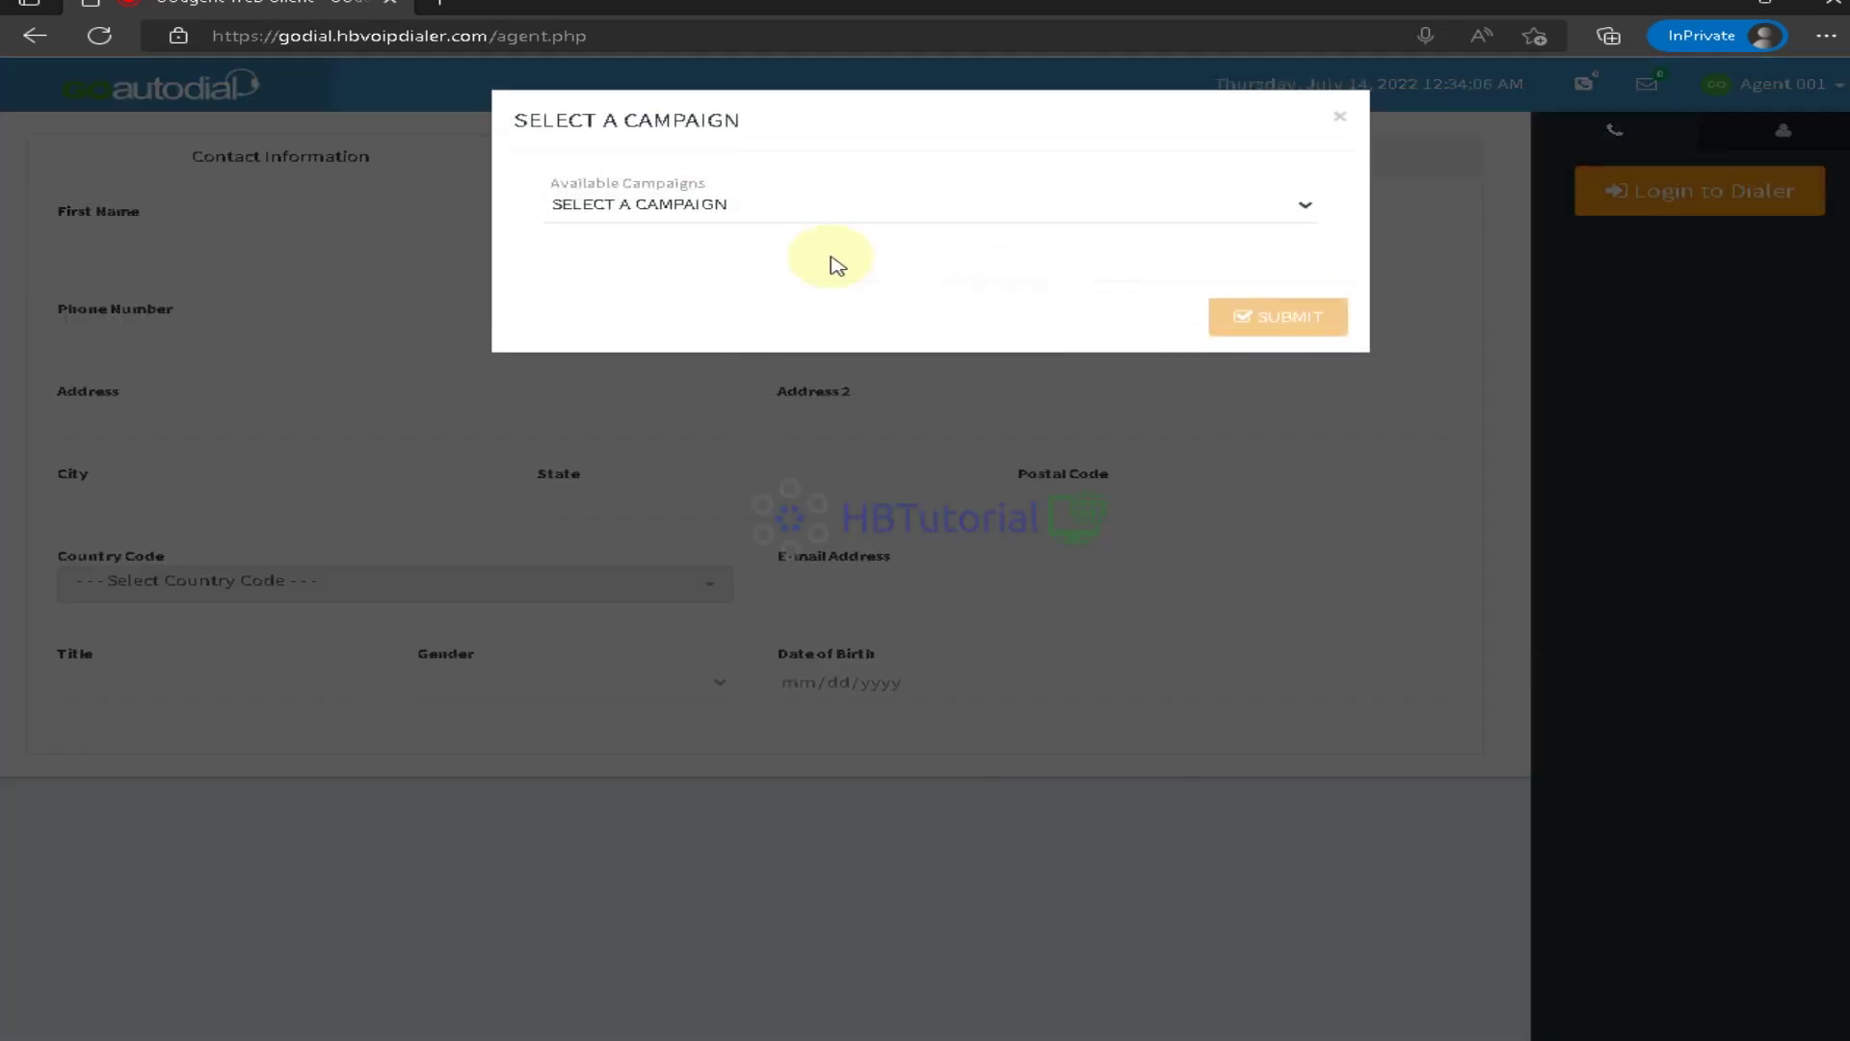
pyautogui.click(620, 206)
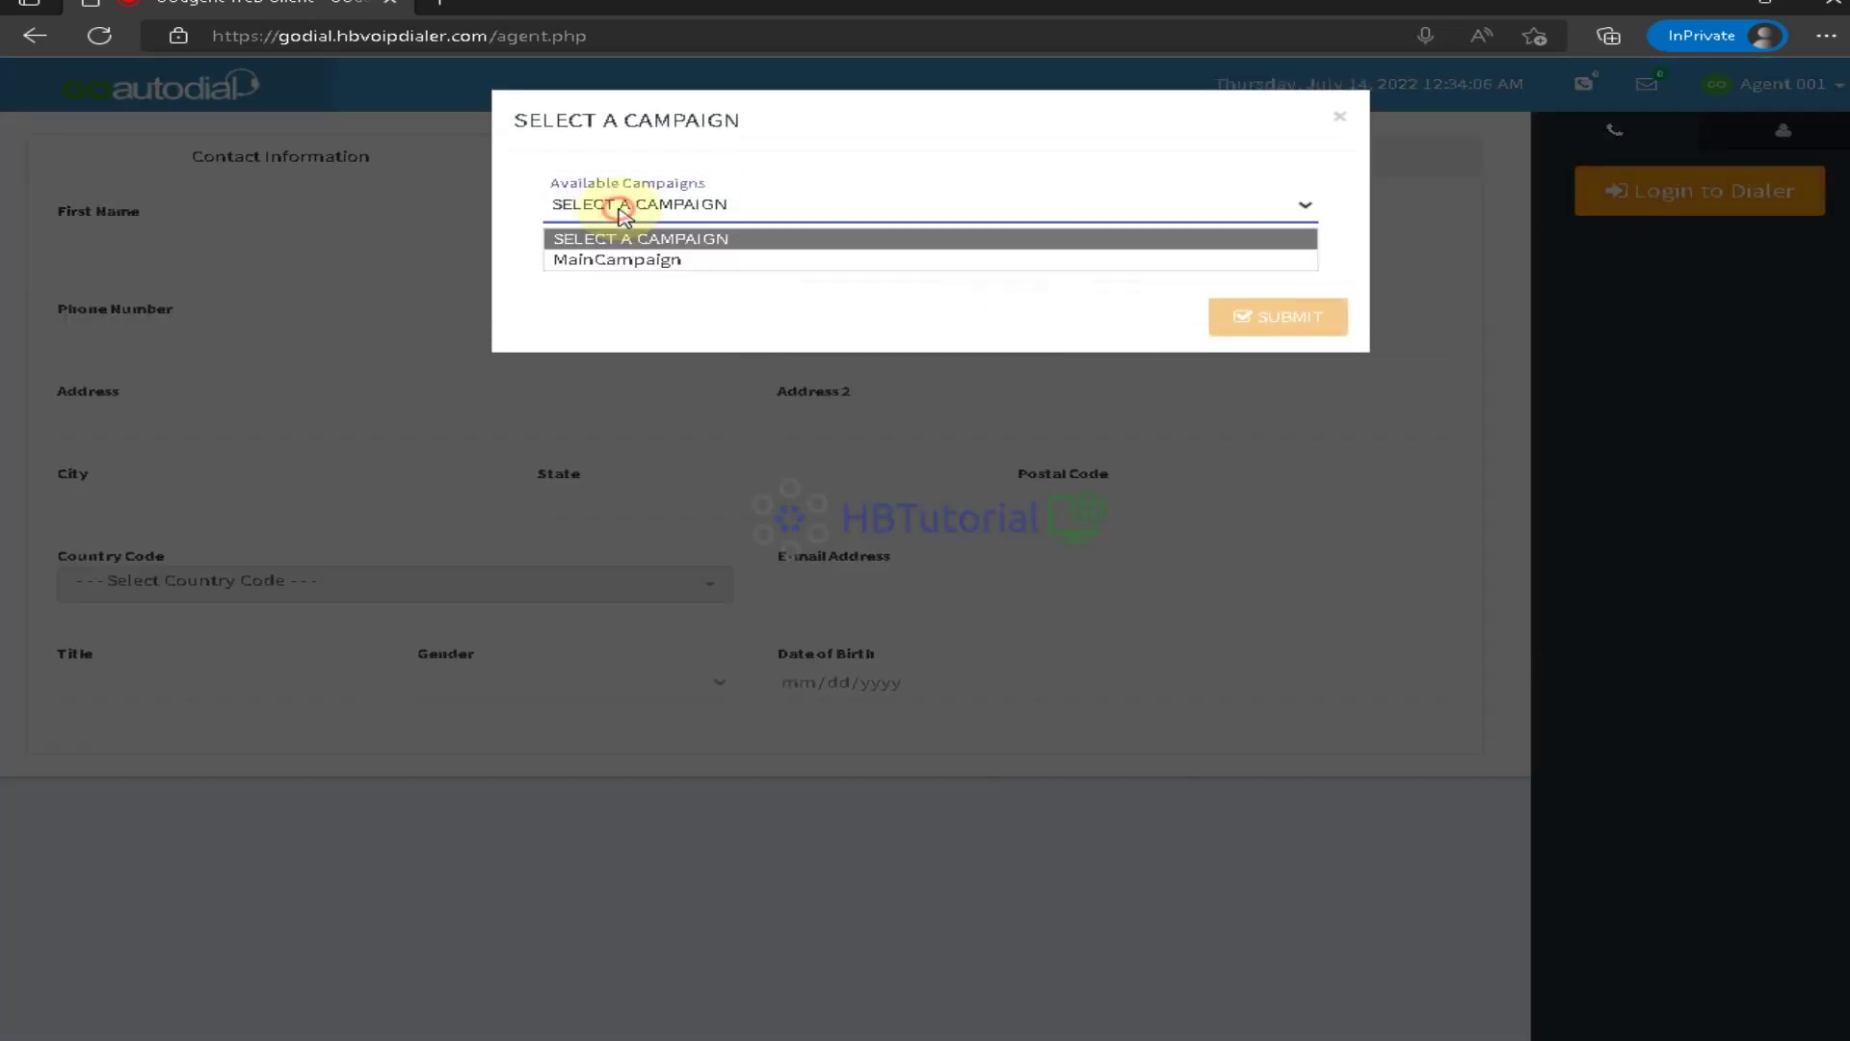
pyautogui.click(614, 258)
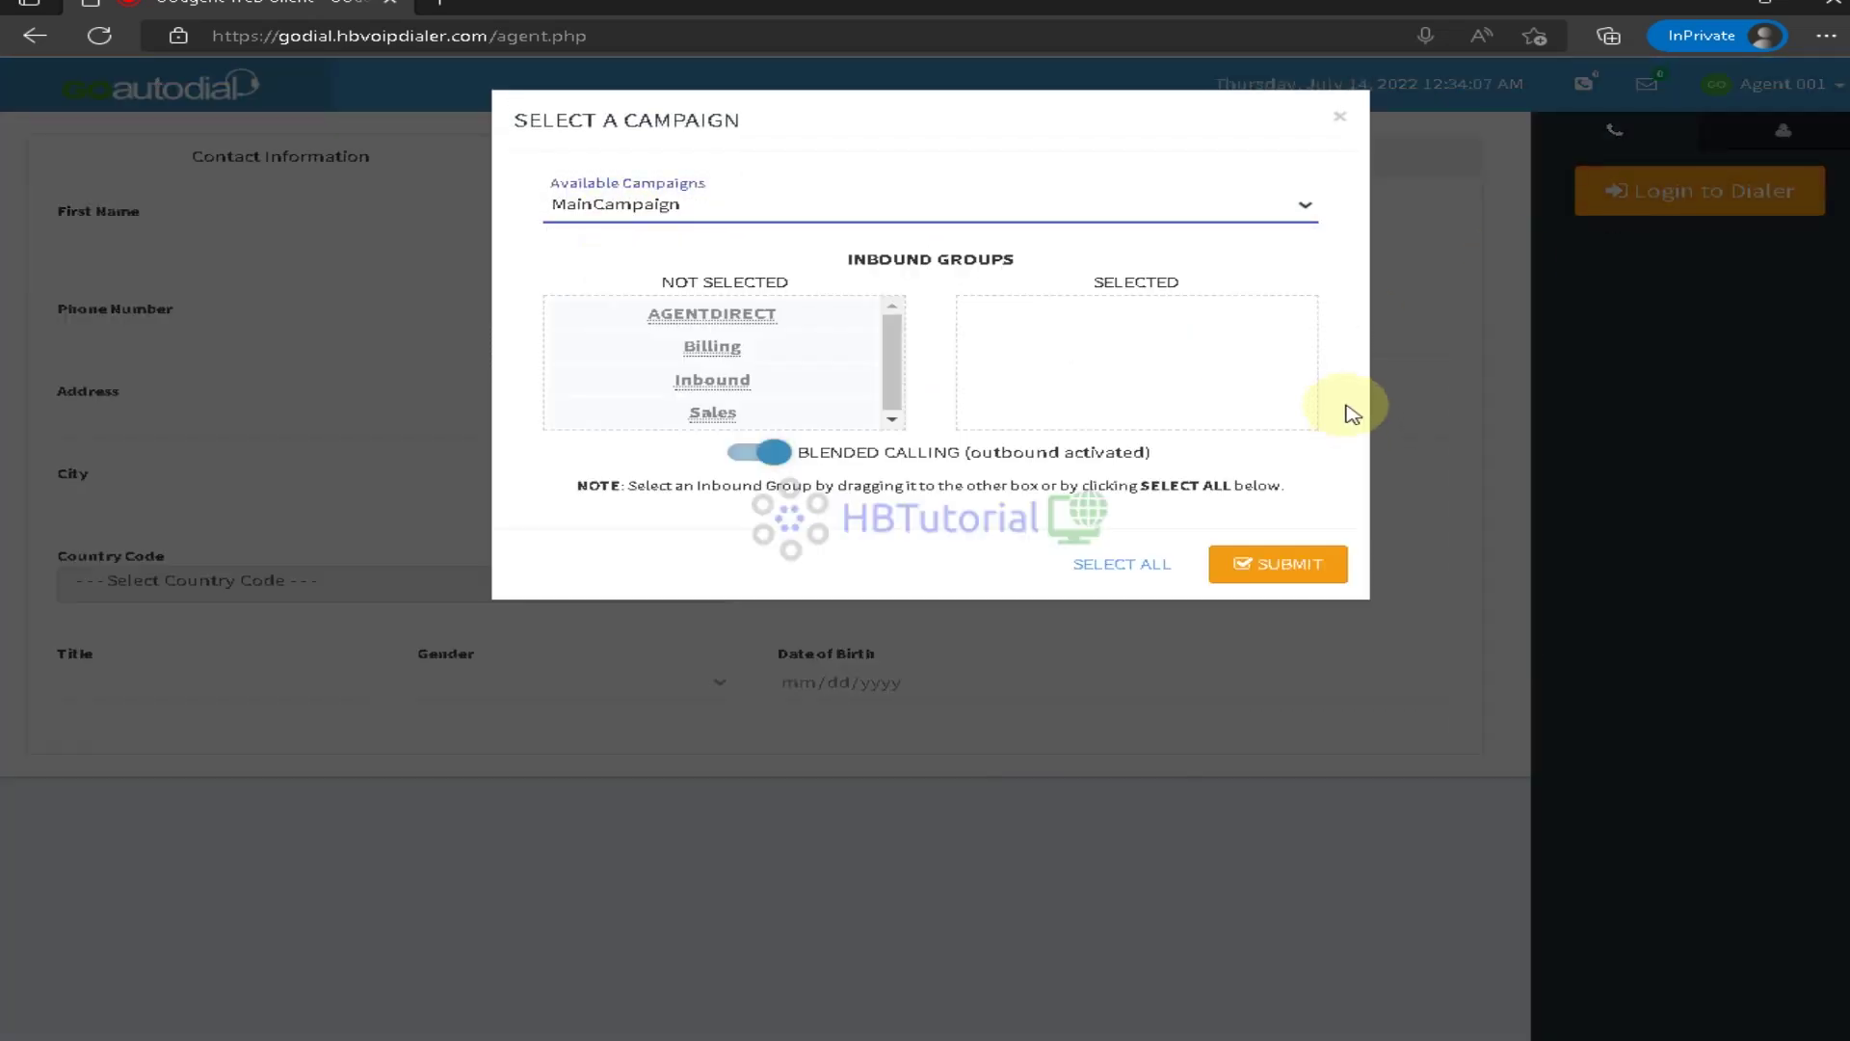
pyautogui.click(1117, 566)
pyautogui.click(1286, 576)
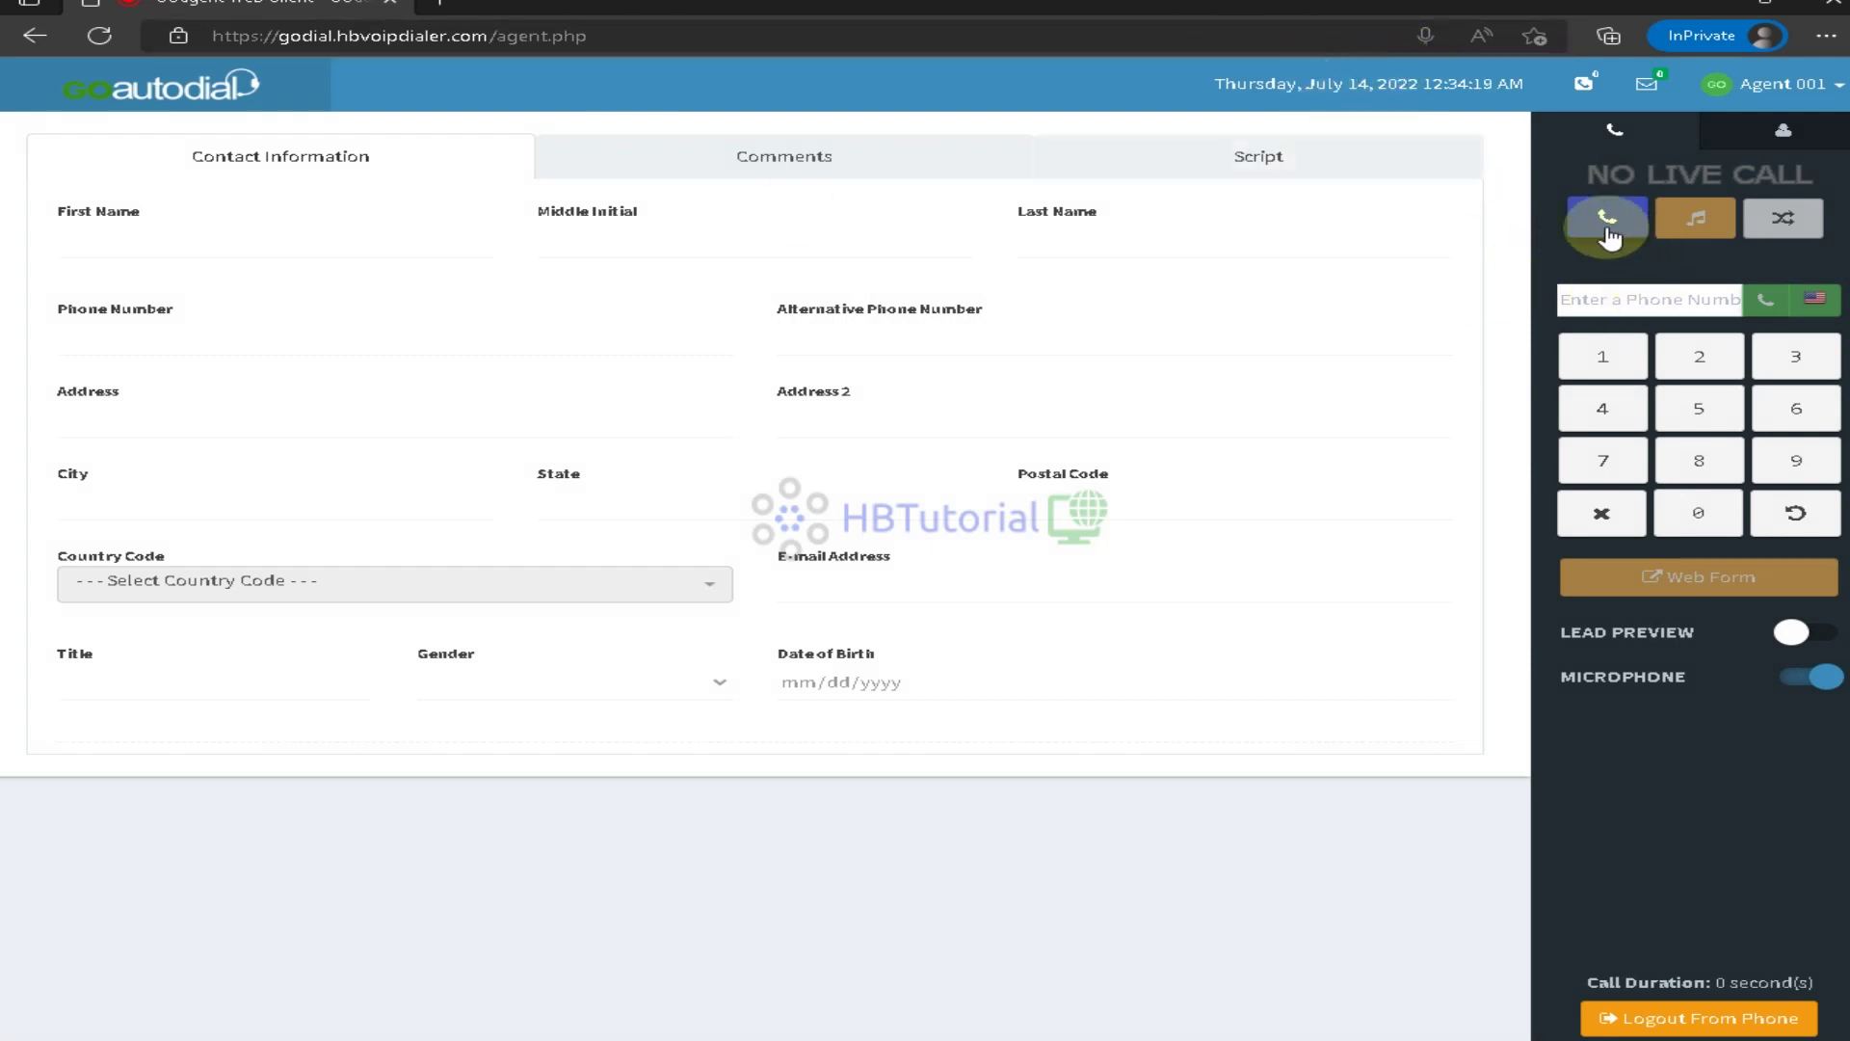
# Call the next lead and browse its Comments and Script tabs, returning to contact details
pyautogui.click(1608, 229)
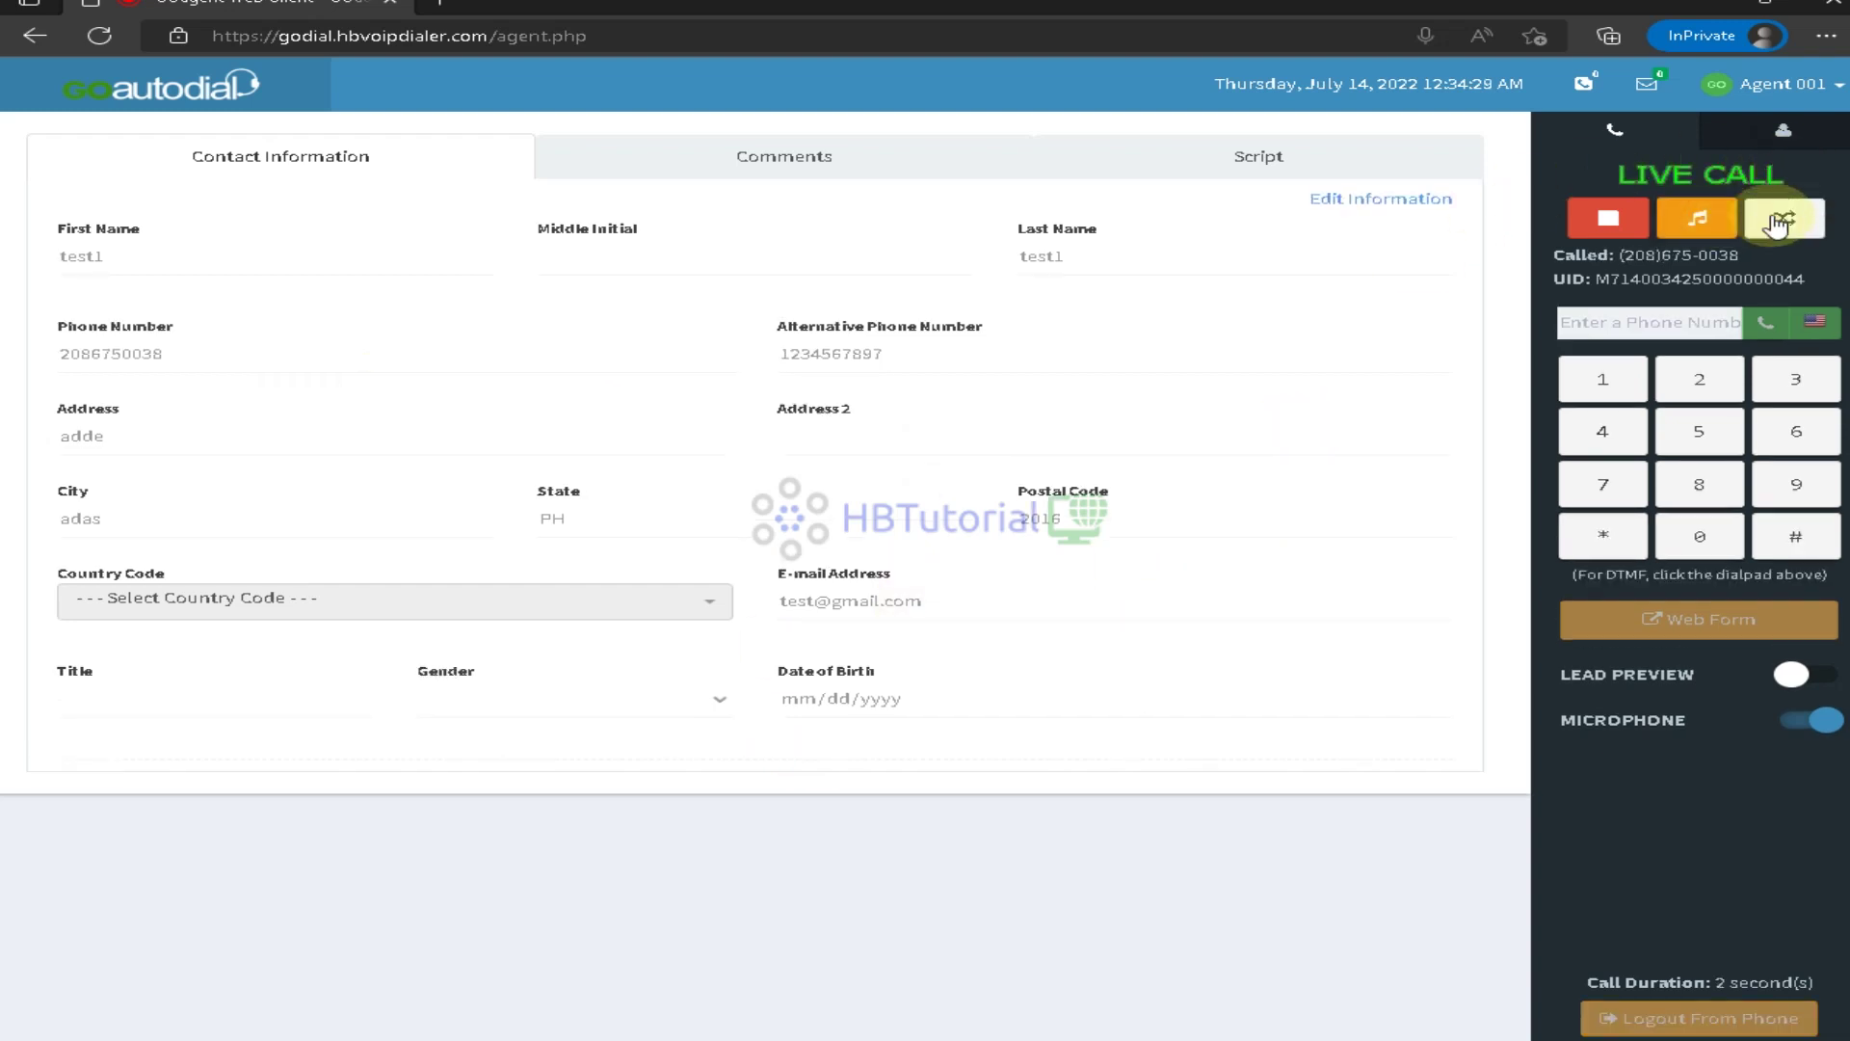
pyautogui.click(808, 166)
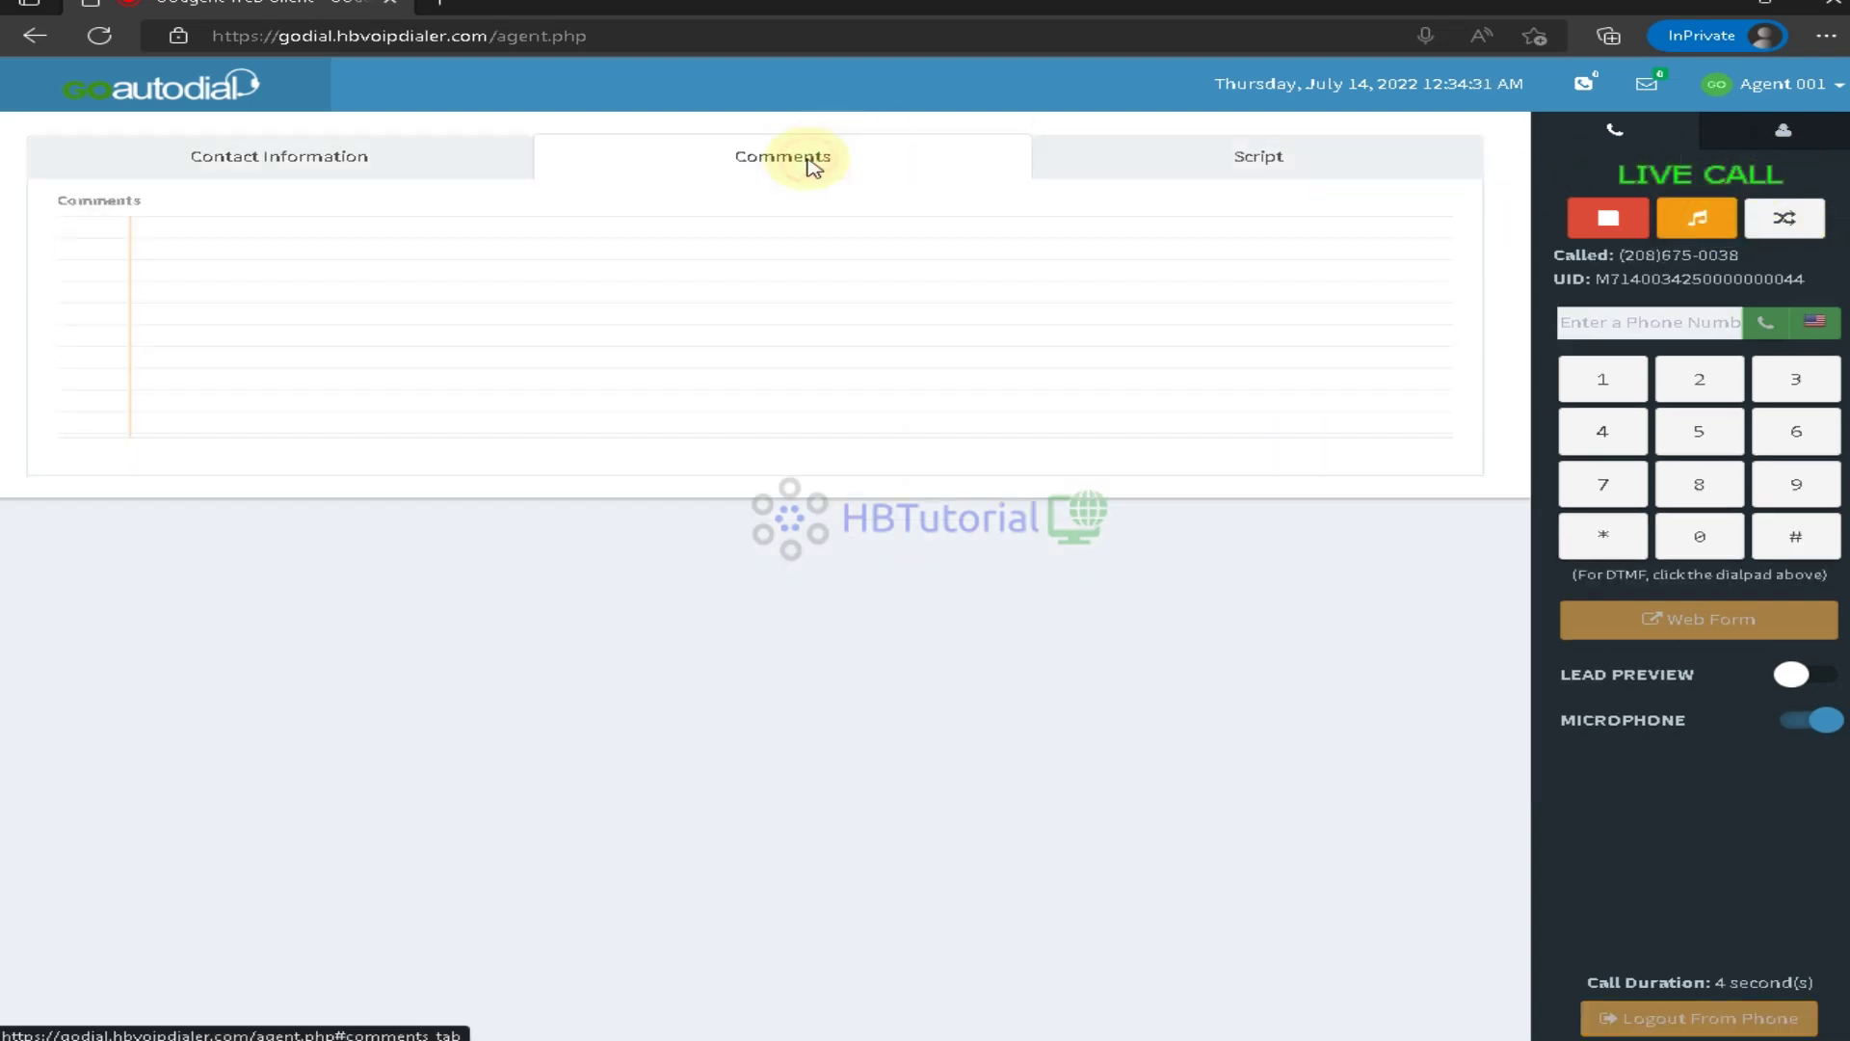
pyautogui.click(1305, 160)
pyautogui.click(230, 154)
pyautogui.click(1285, 162)
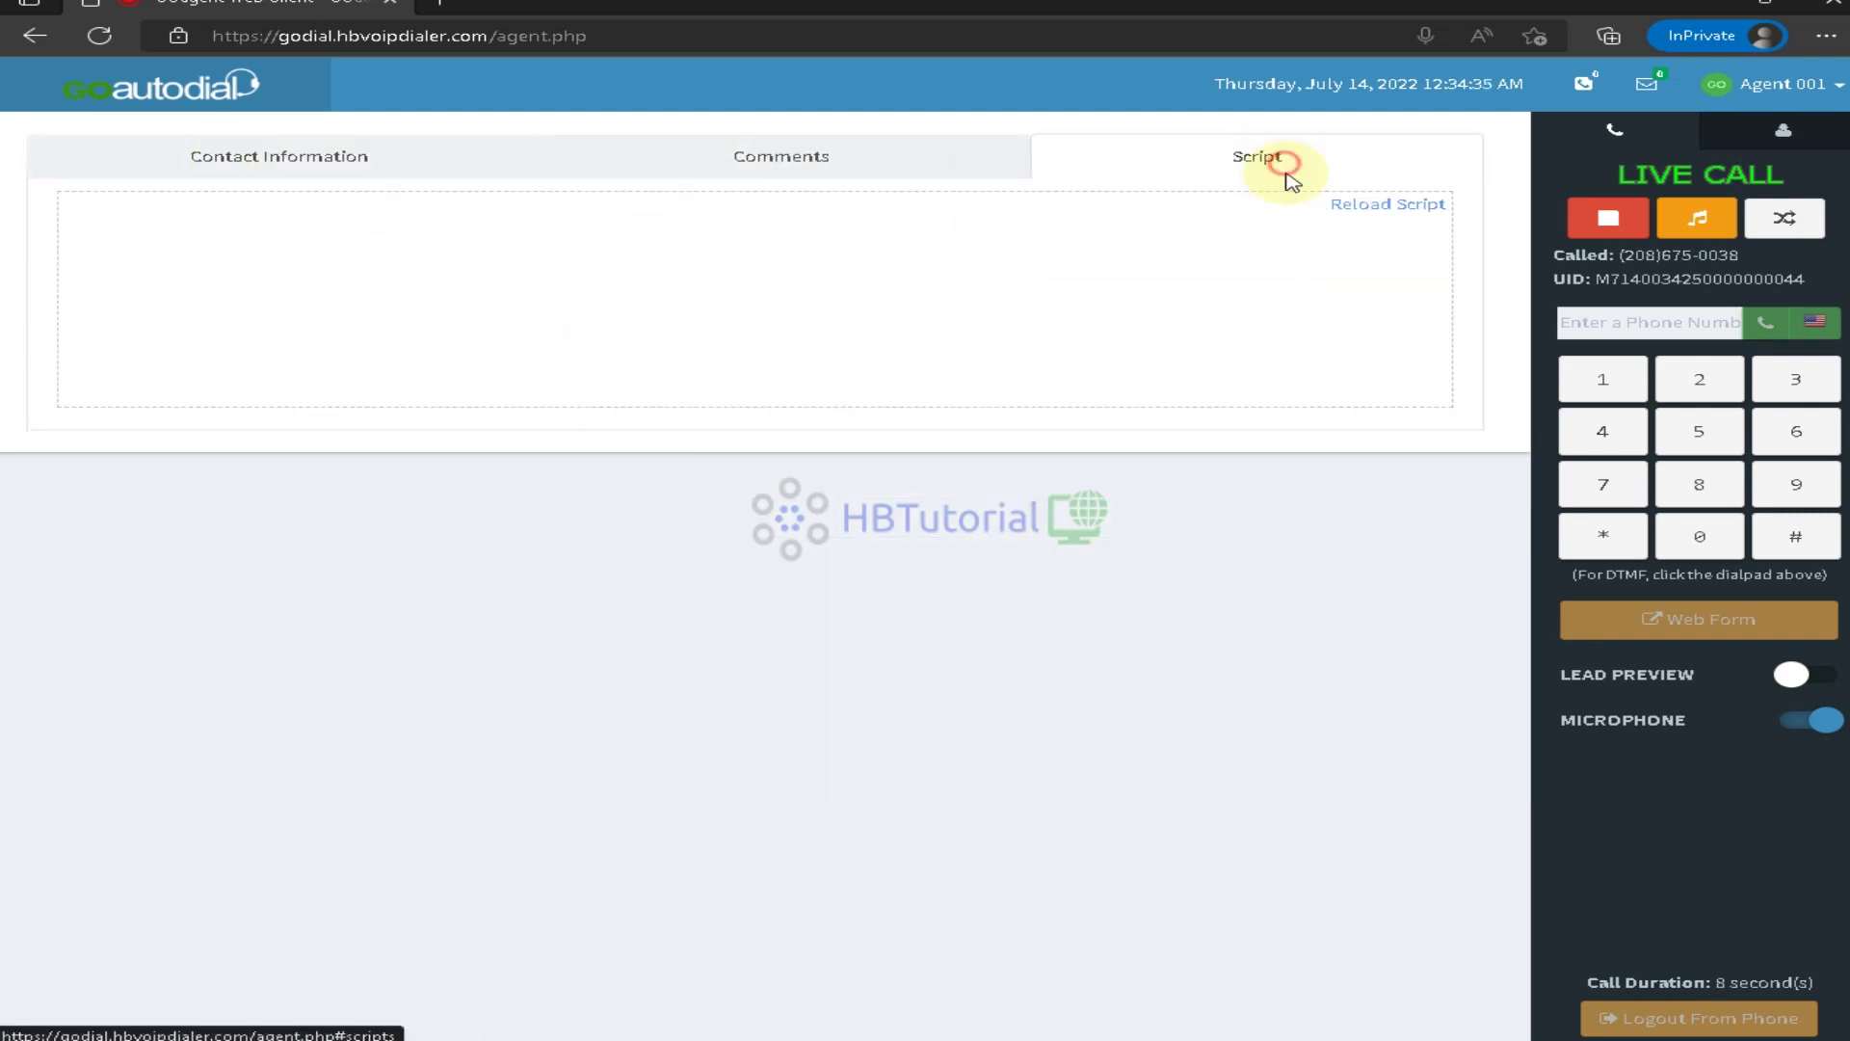
pyautogui.click(224, 156)
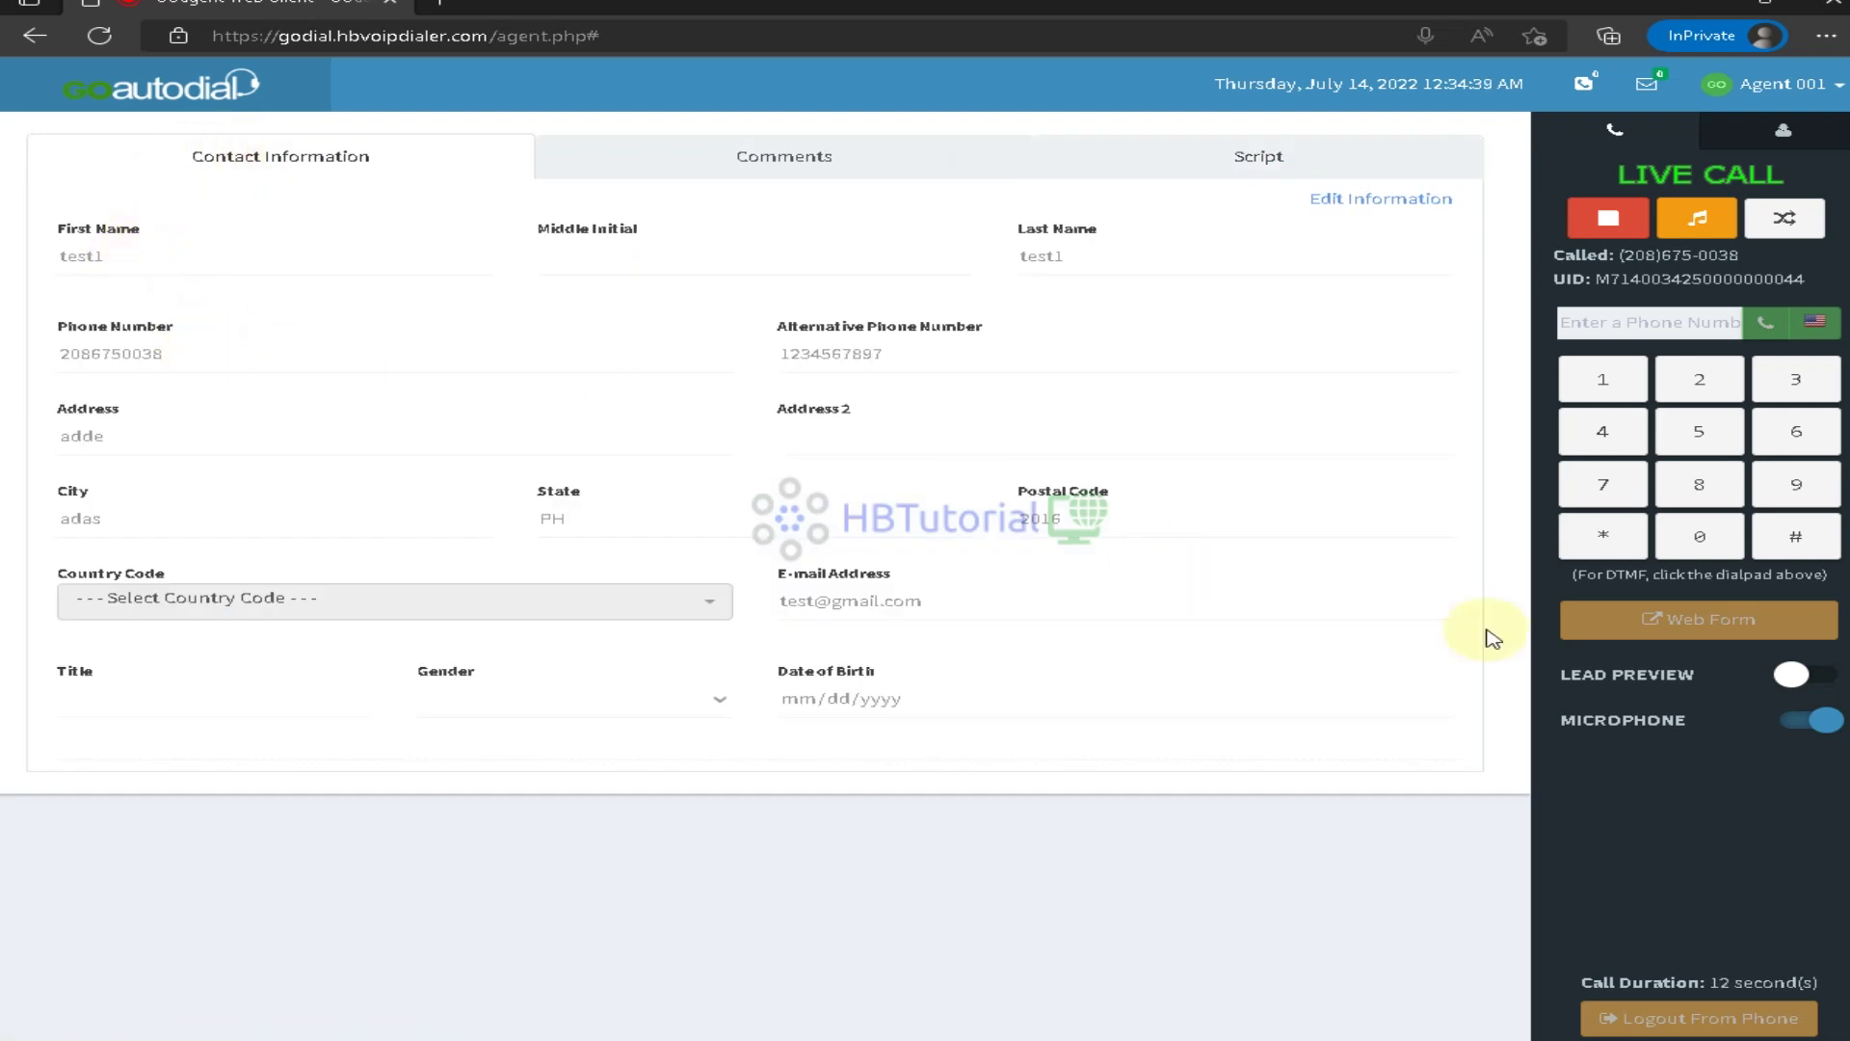
# Review the agent/closer transfer options without transferring, then park and retrieve the call
pyautogui.click(1816, 228)
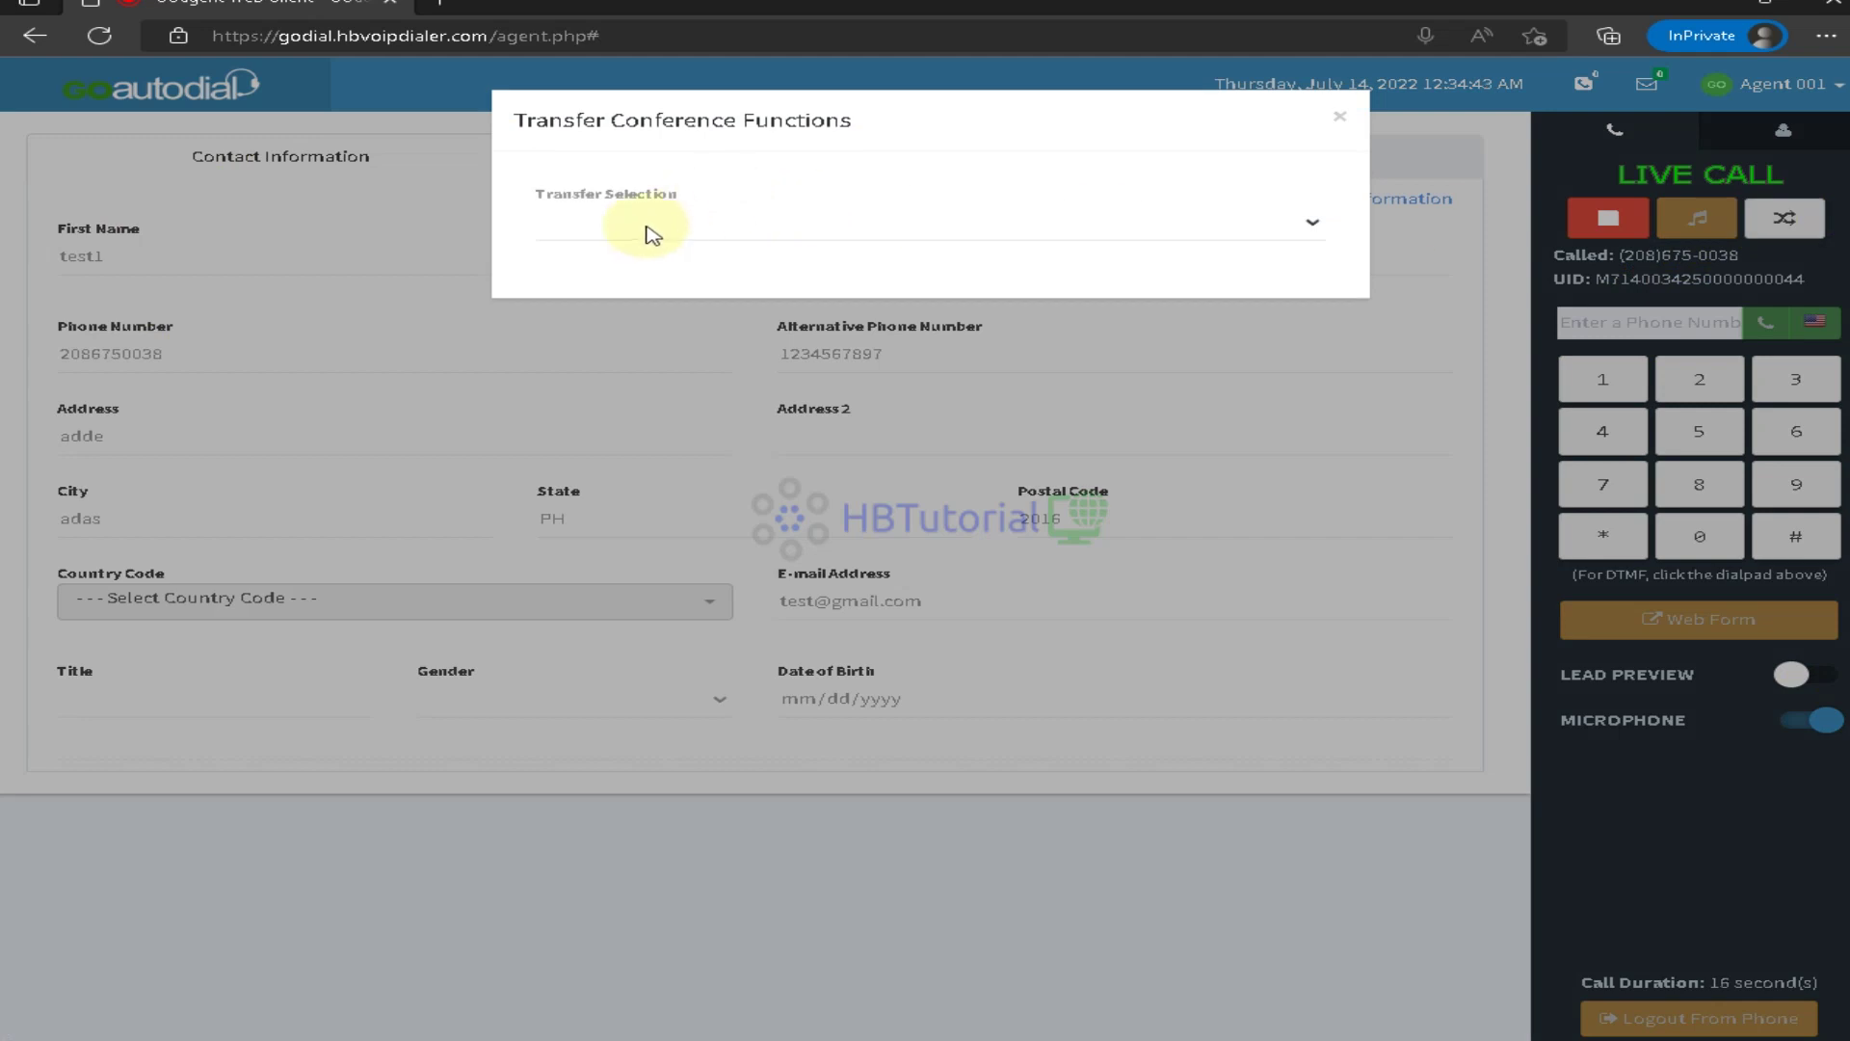
pyautogui.click(640, 227)
pyautogui.click(640, 277)
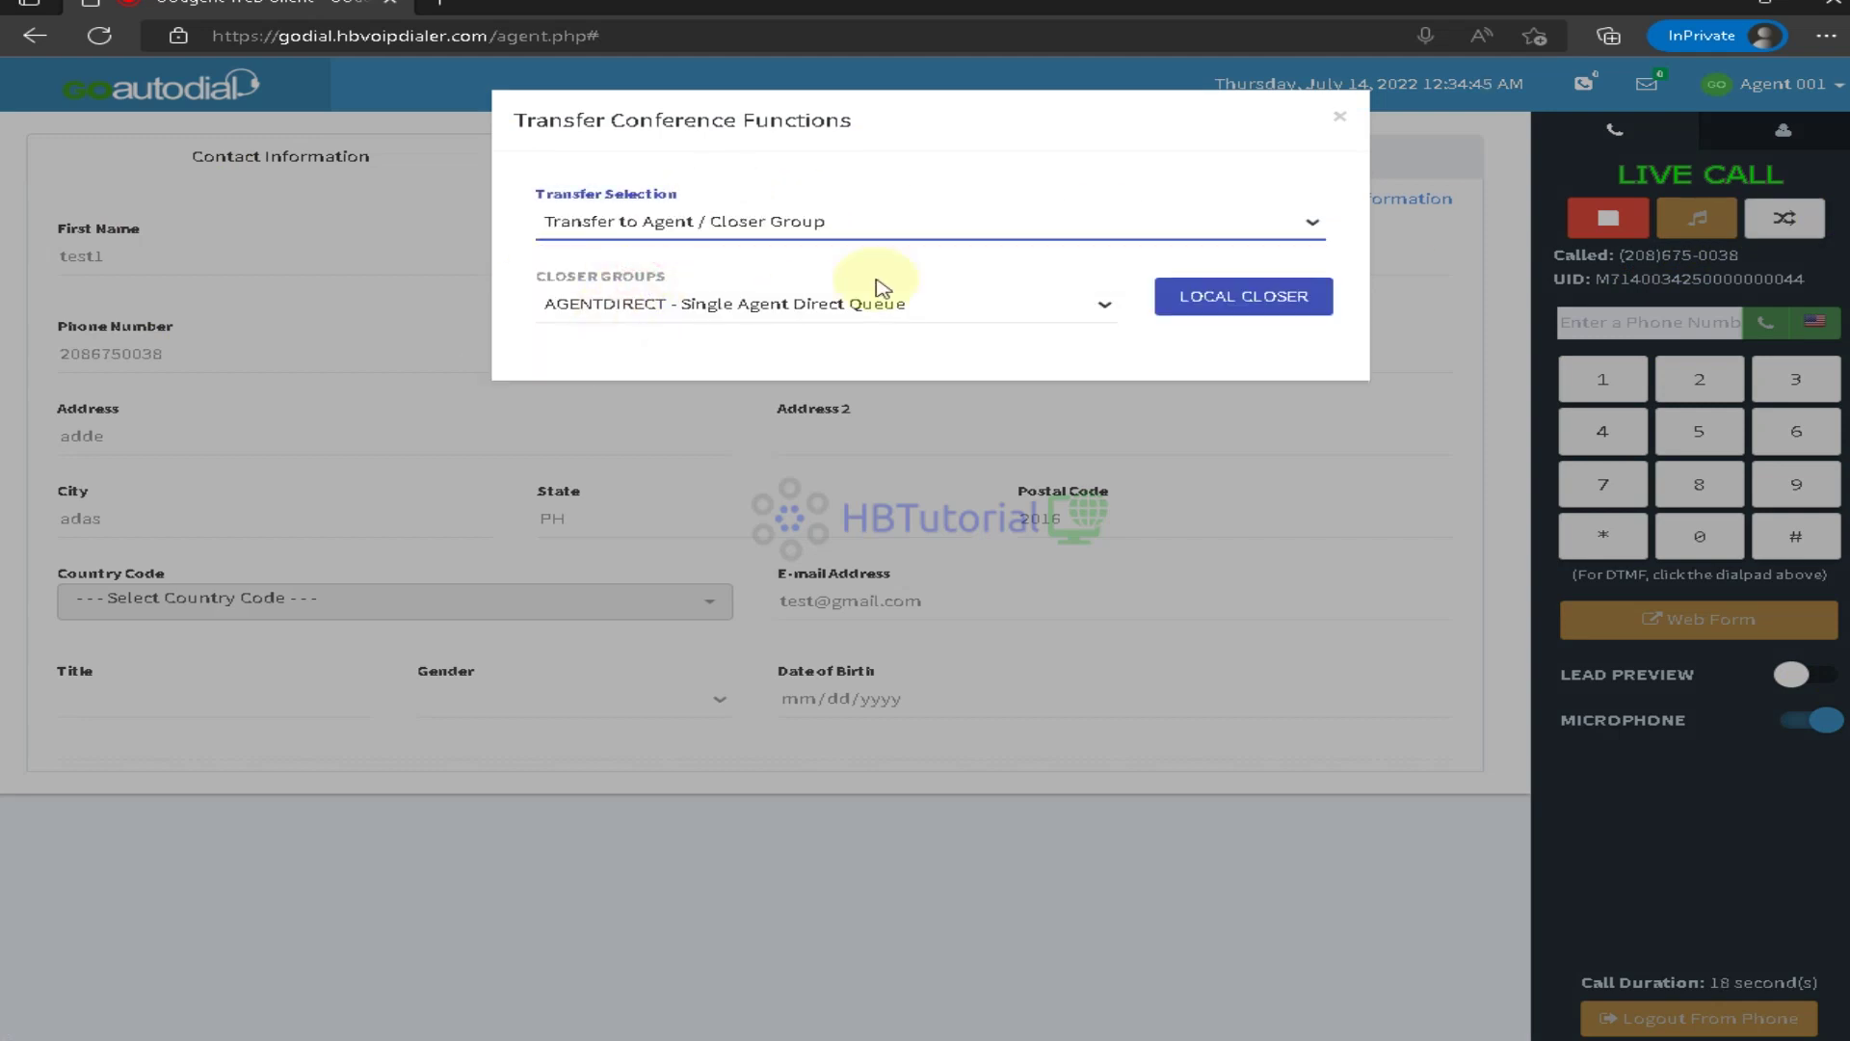
pyautogui.click(1084, 310)
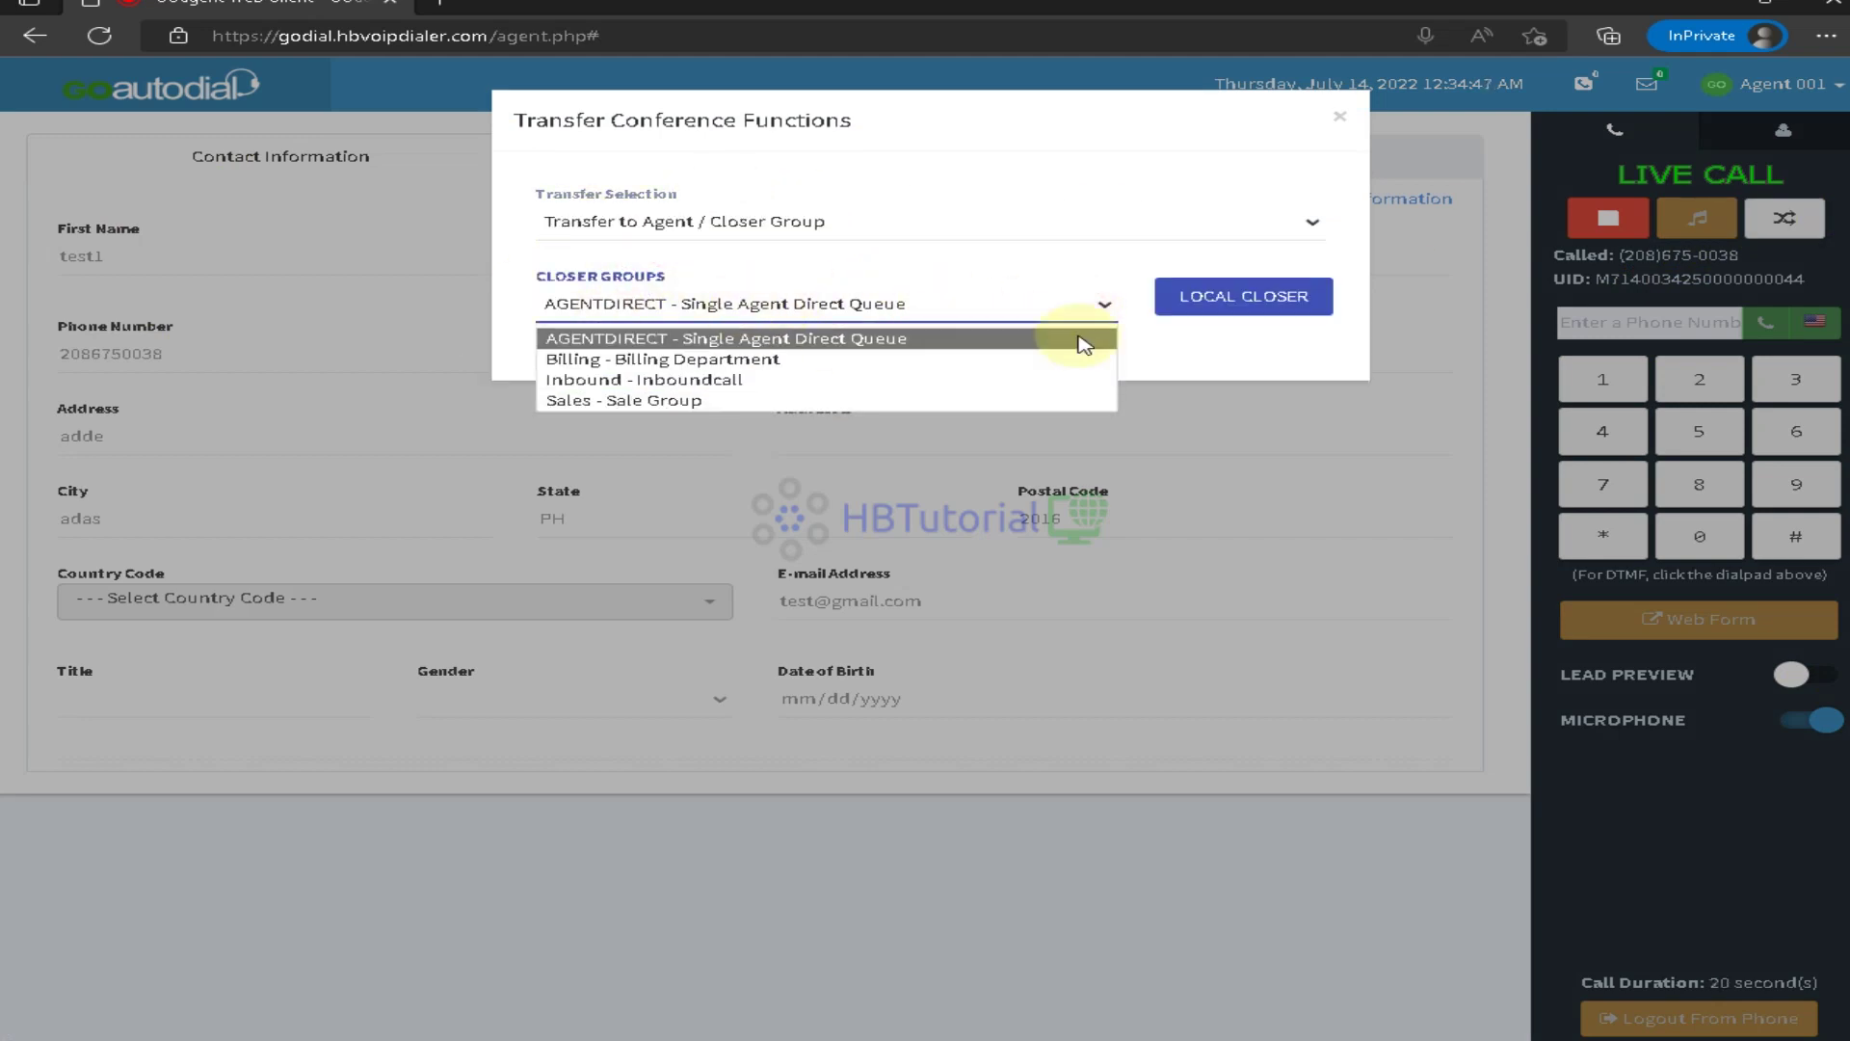
pyautogui.click(1341, 117)
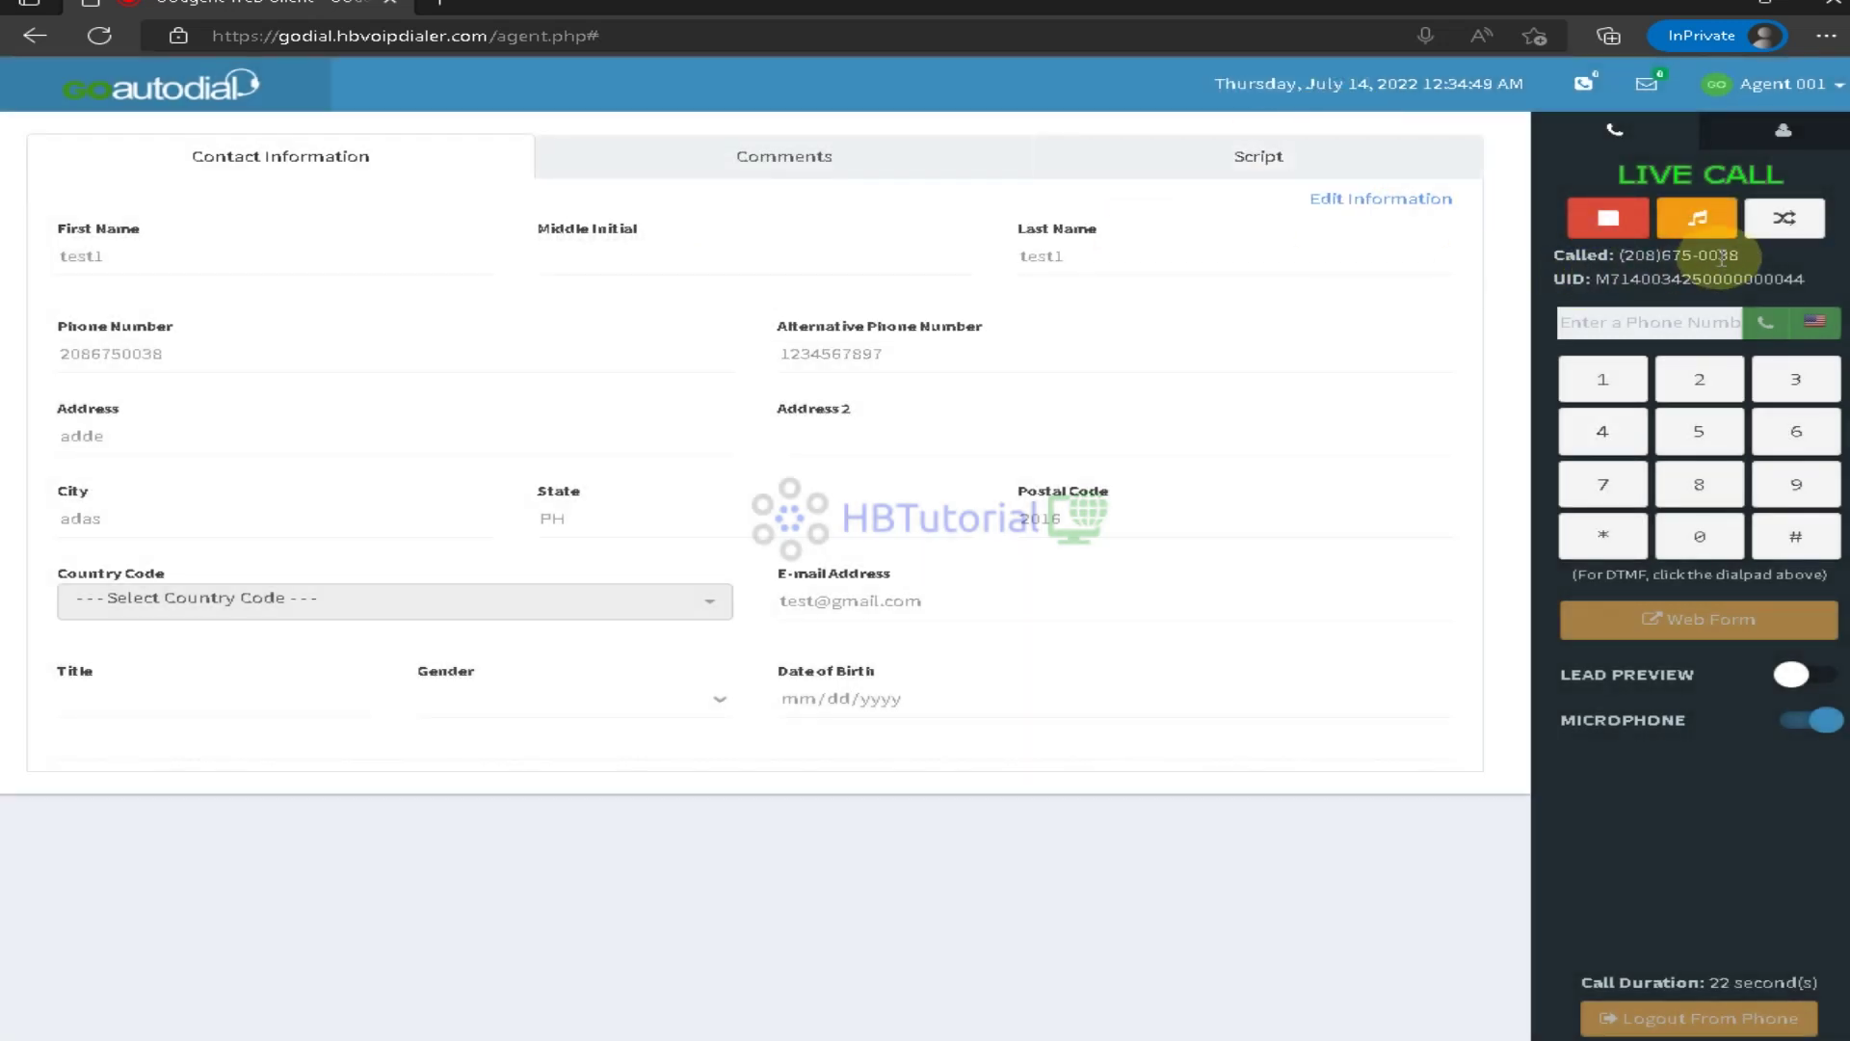
pyautogui.click(1716, 232)
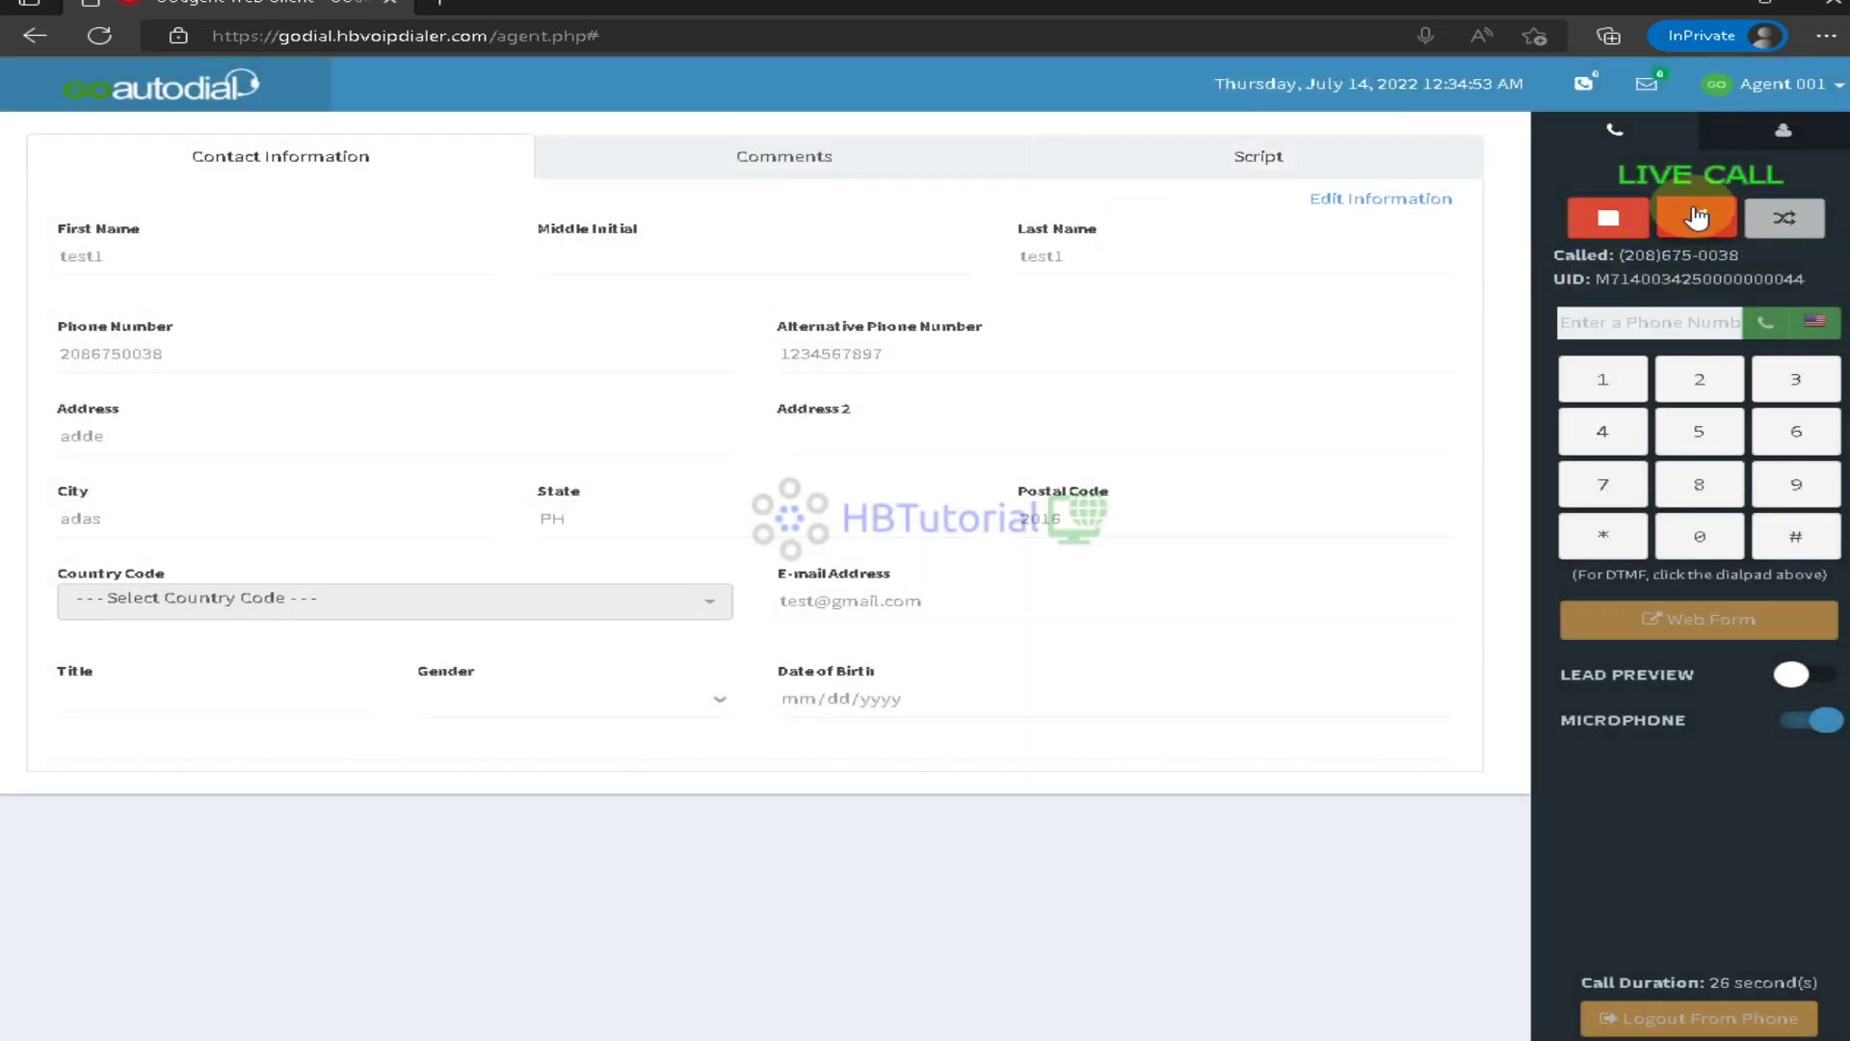
pyautogui.click(1697, 218)
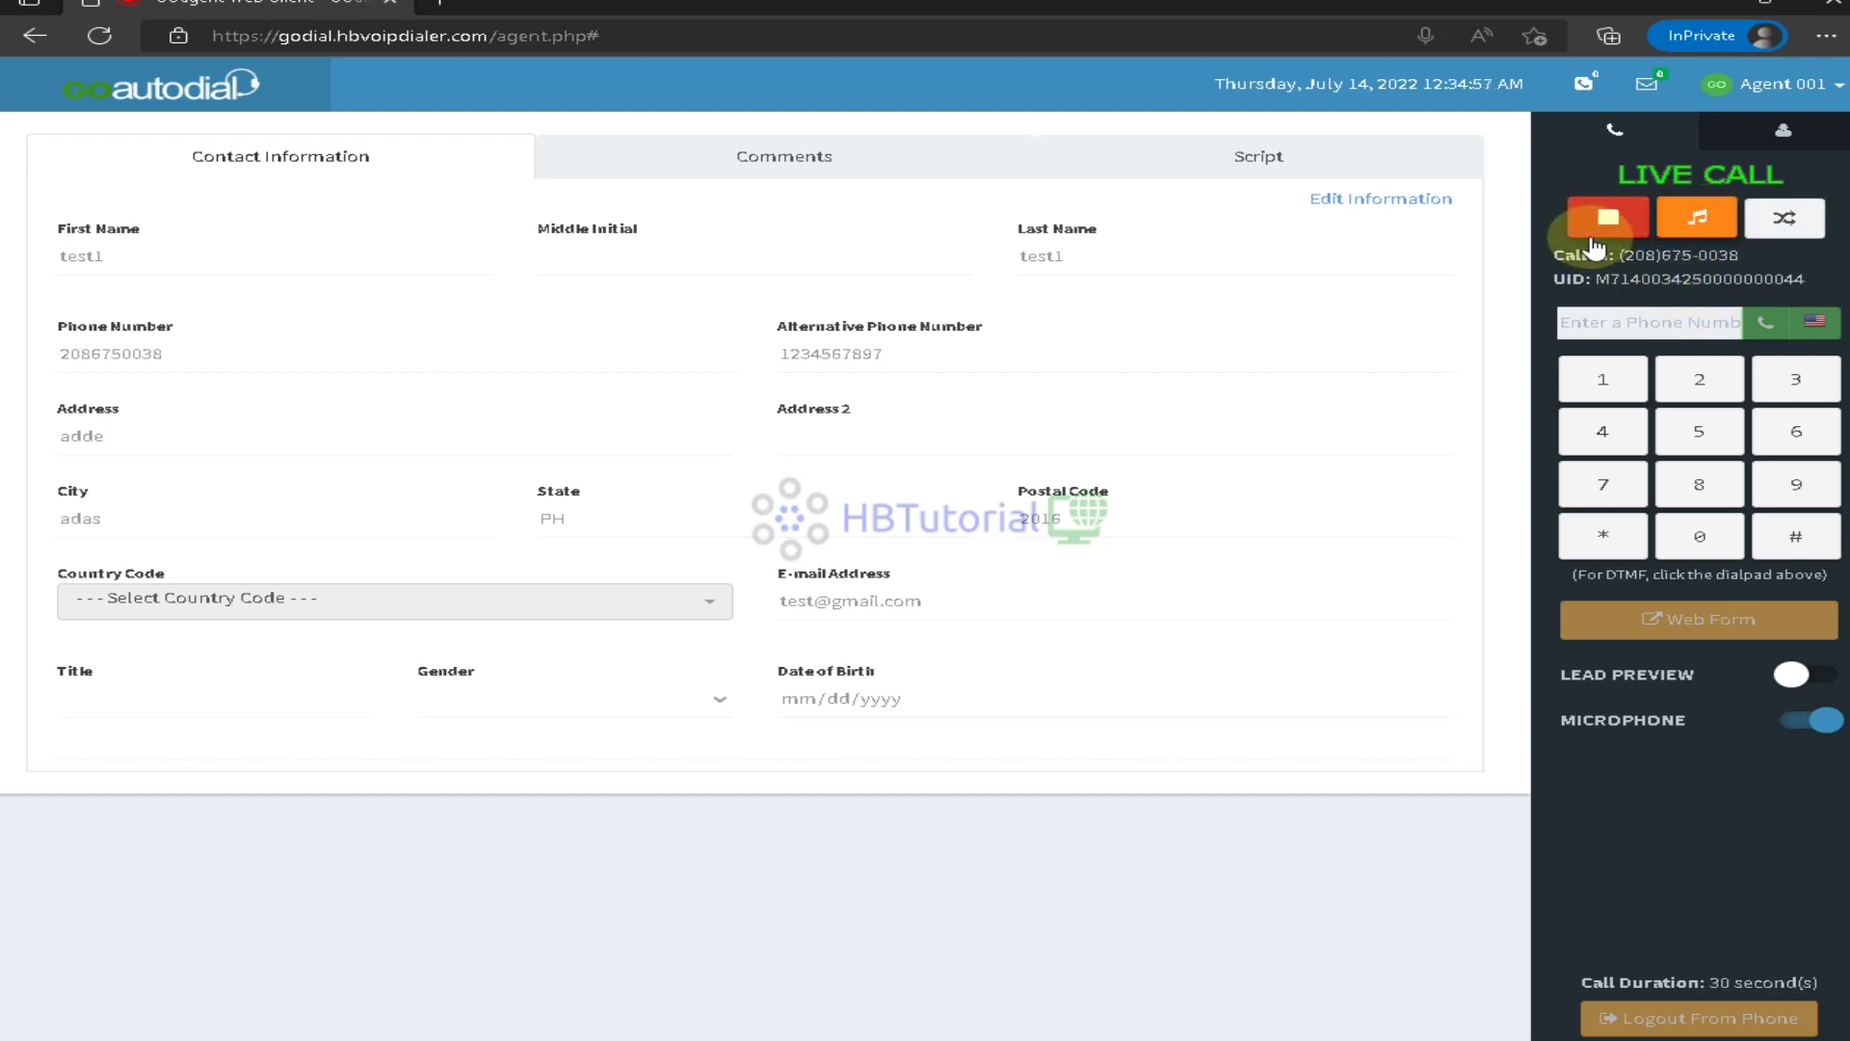
# Hang up, disposition the call as NI - Not Interested, and log the agent out of the phone
pyautogui.click(1618, 221)
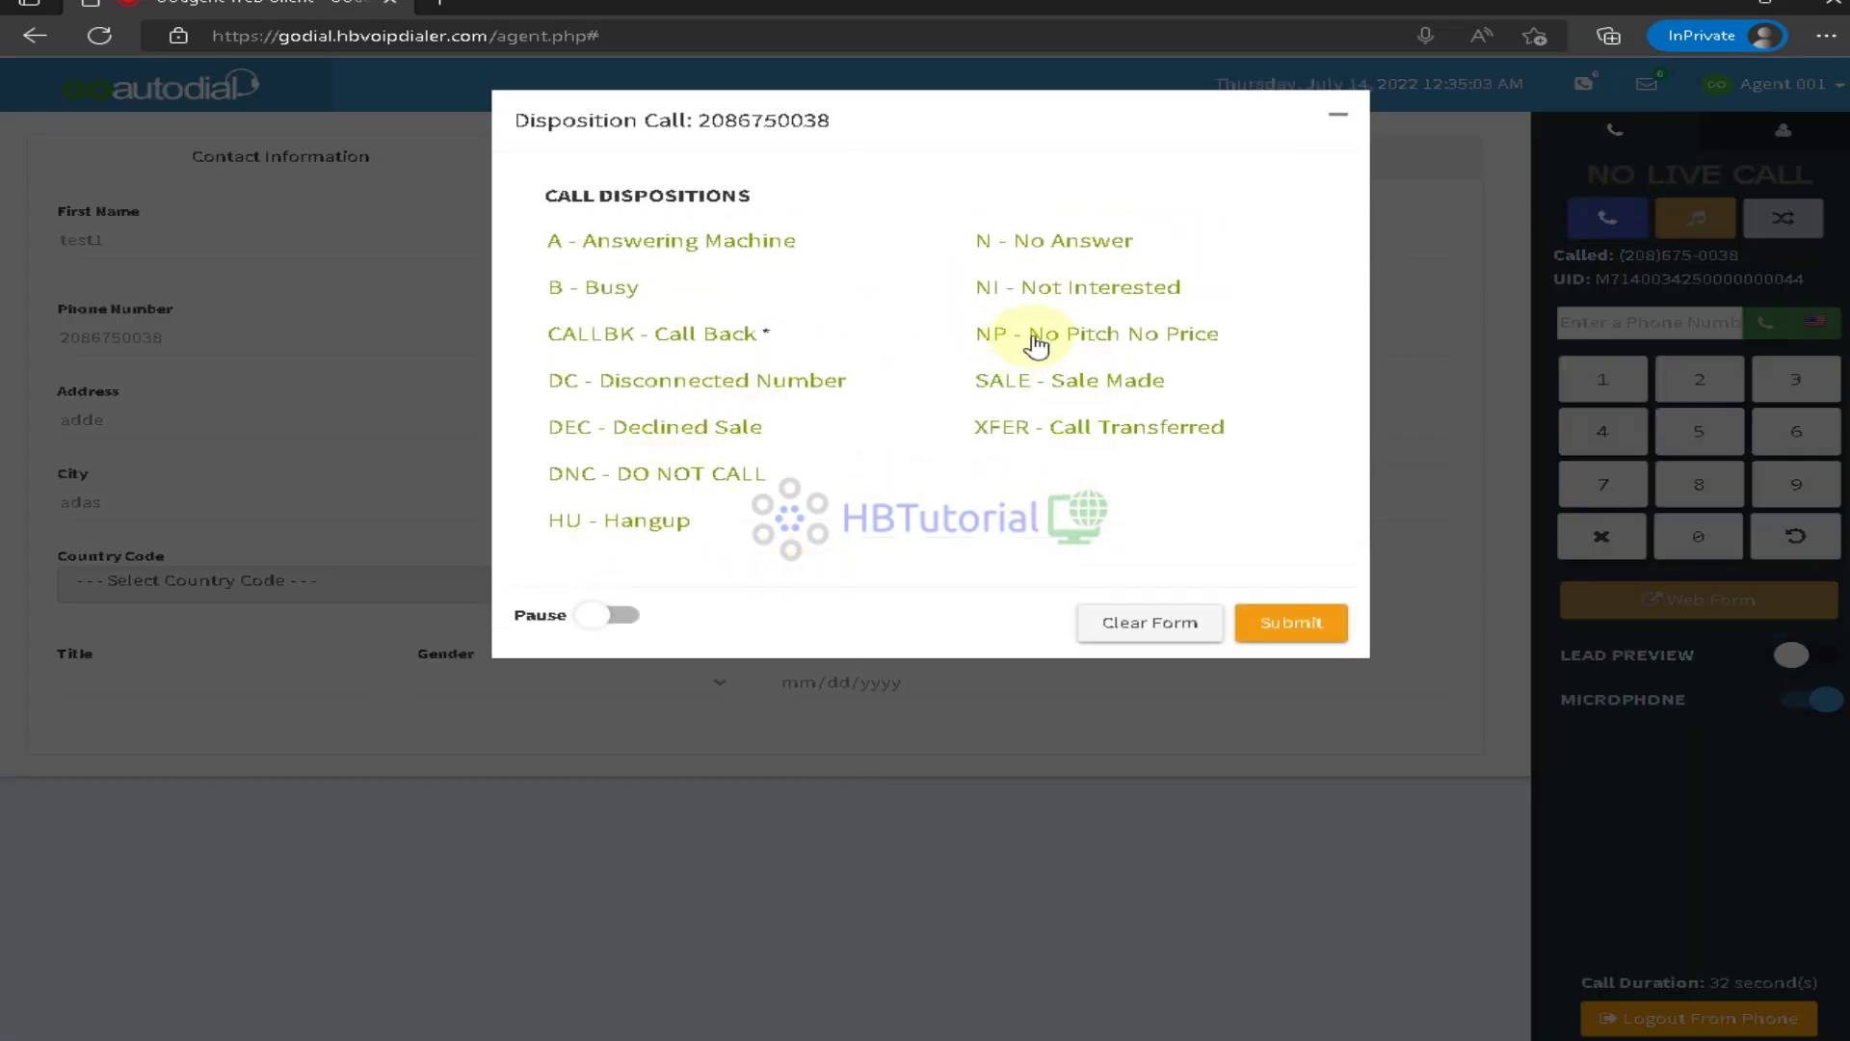
pyautogui.doubleClick(1043, 288)
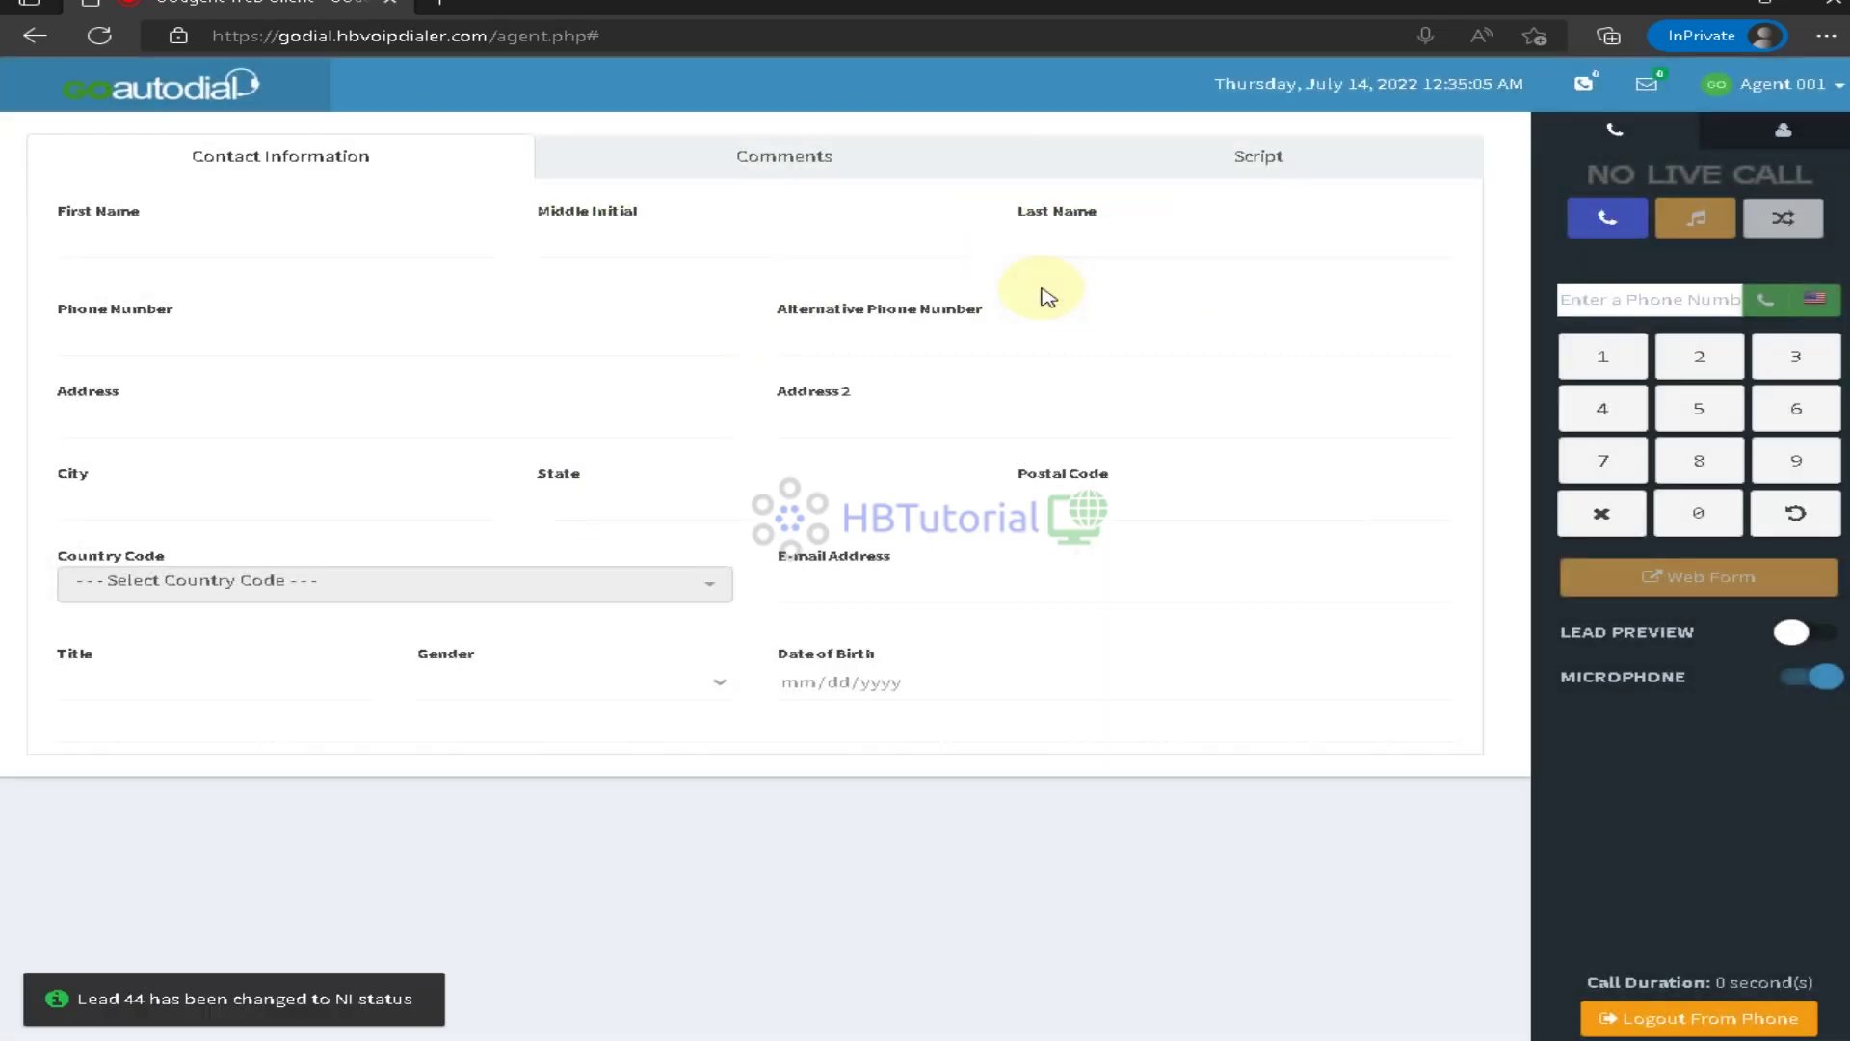
pyautogui.click(1706, 1029)
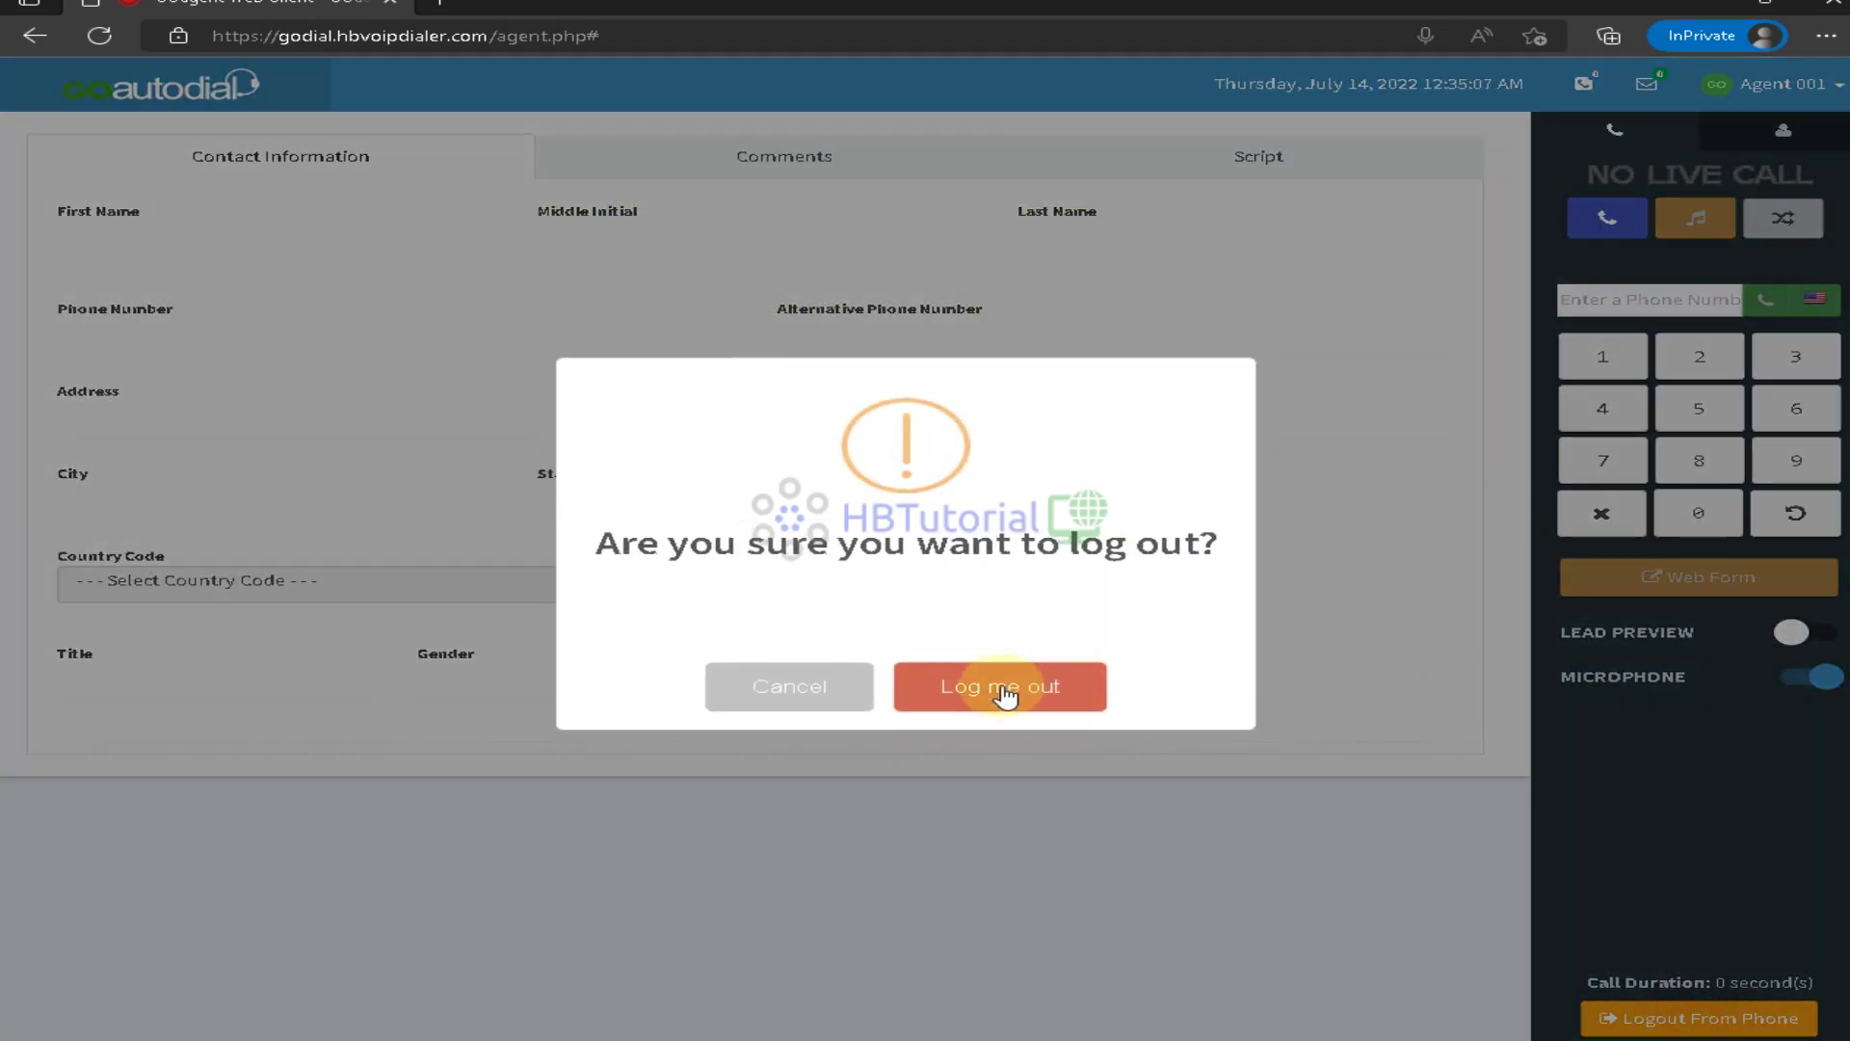
pyautogui.click(1003, 692)
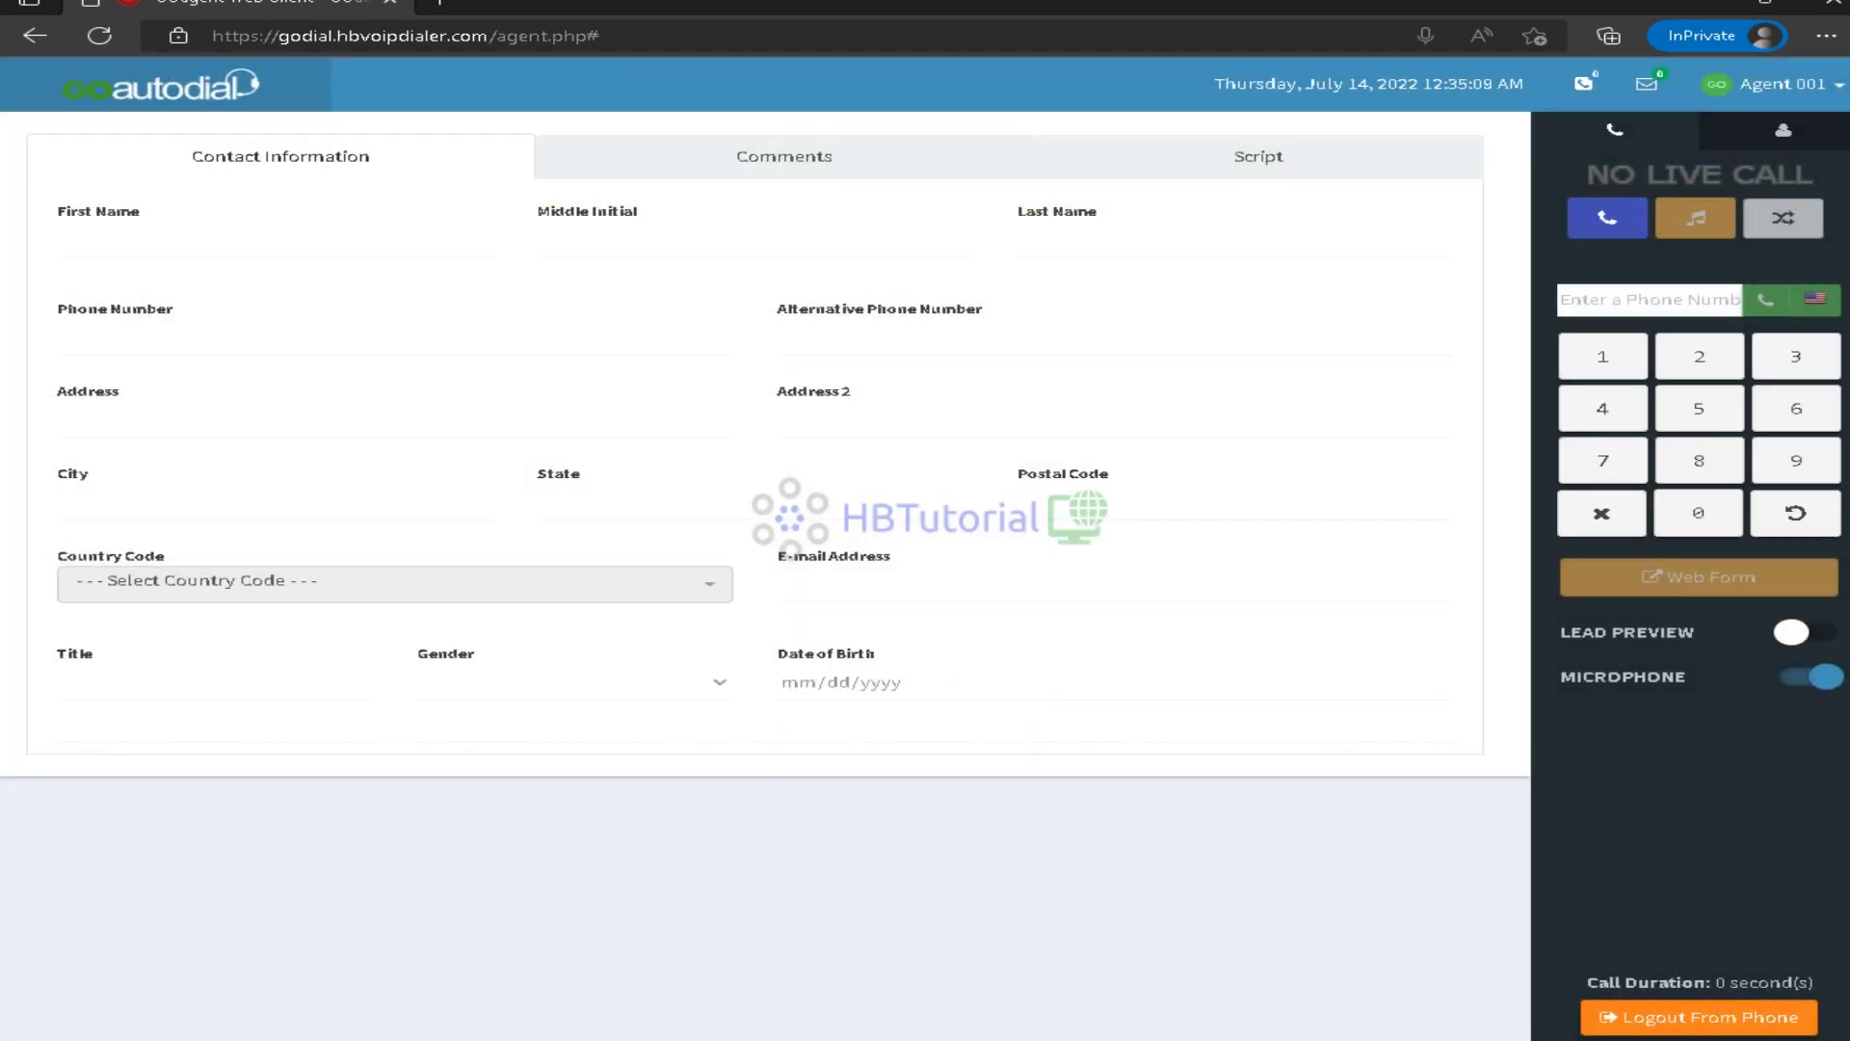
pyautogui.click(343, 952)
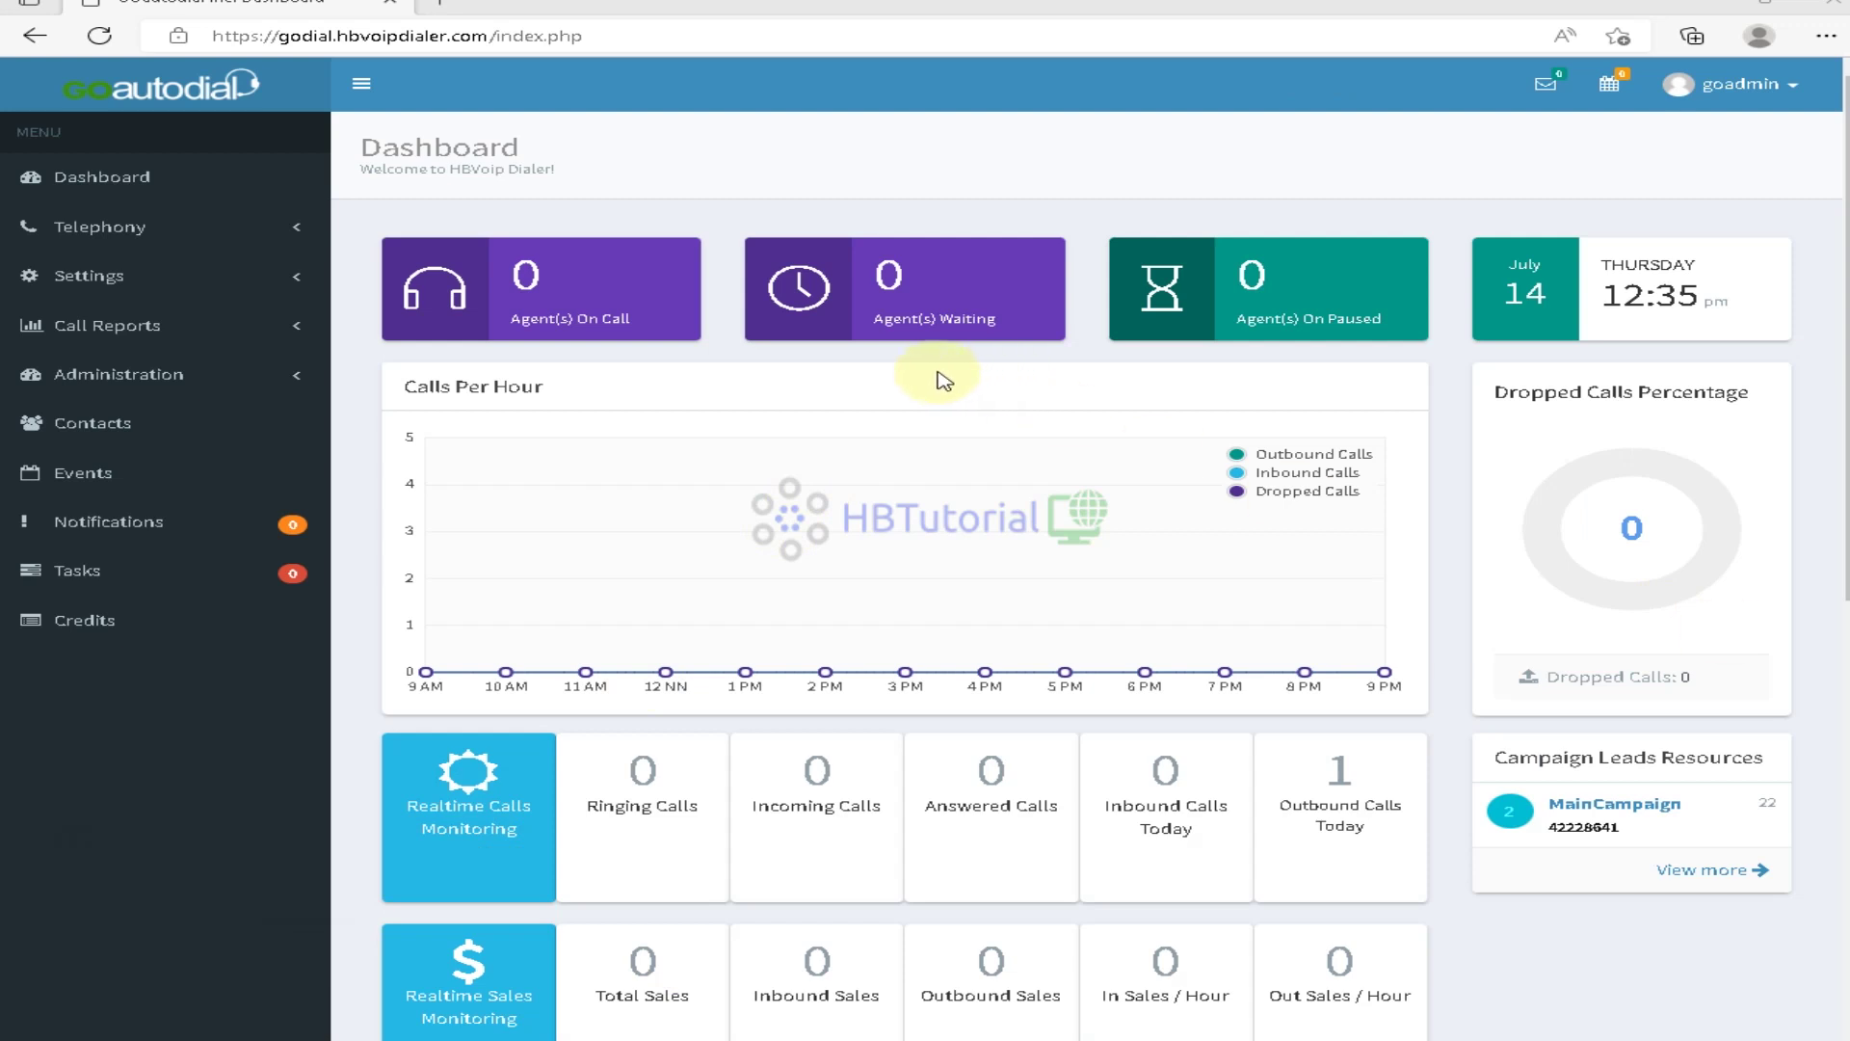
# Sign out of the admin panel using Exit in the account menu
pyautogui.click(1771, 86)
pyautogui.click(1790, 485)
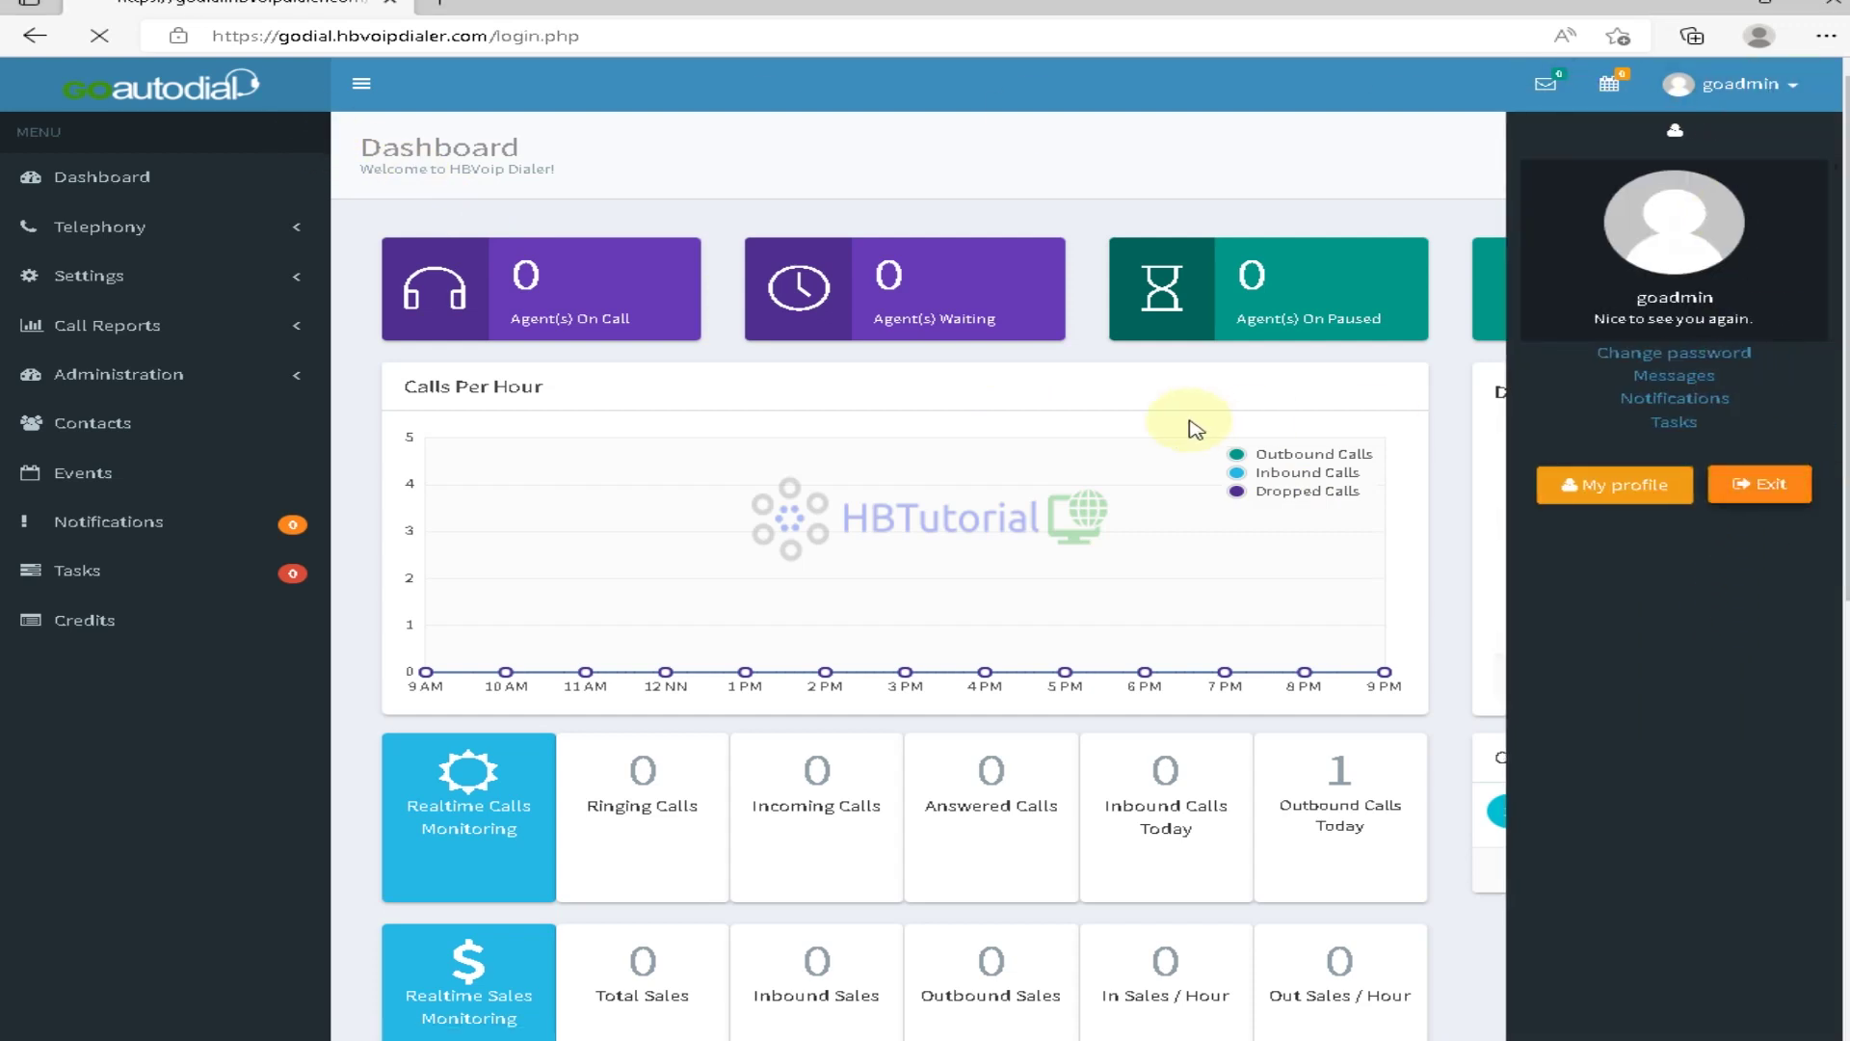